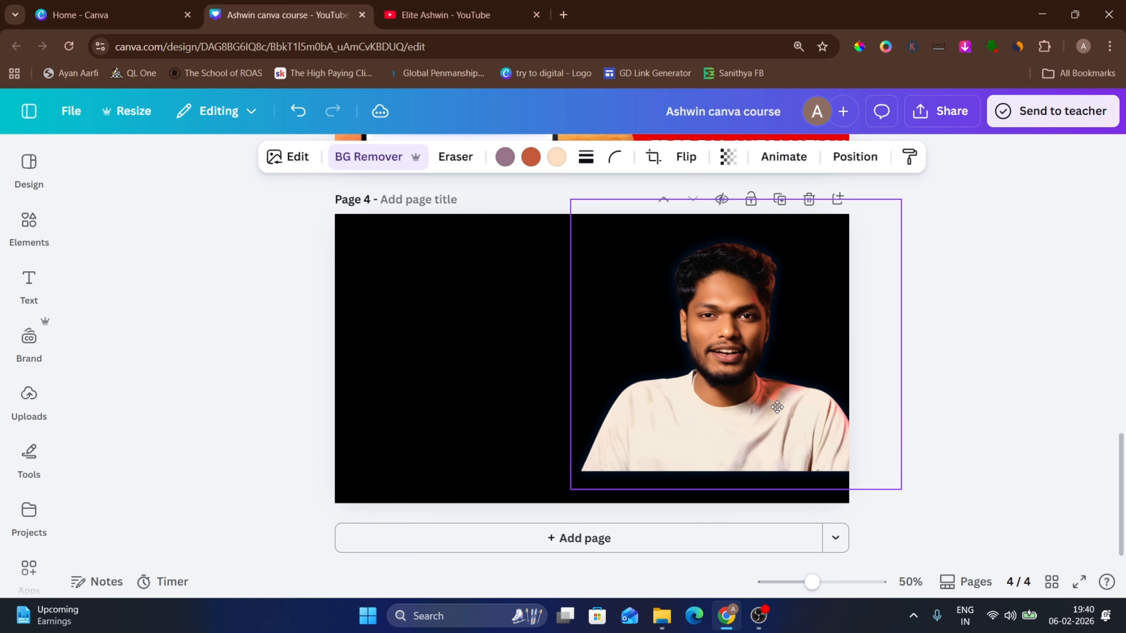
Duplicate the man's cut-out portrait on page 4 and place the copy over the right half of the page 3 thumbnail.
left_click(508, 402)
scroll(508, 399, "up", 8)
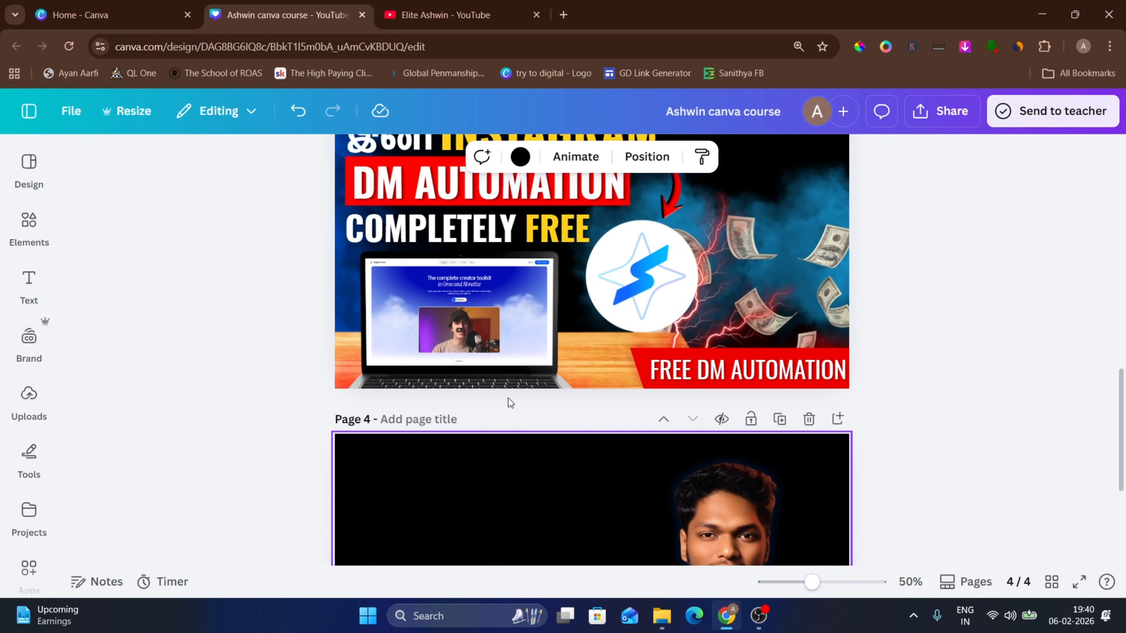
scroll(560, 366, "down", 8)
left_click(691, 360)
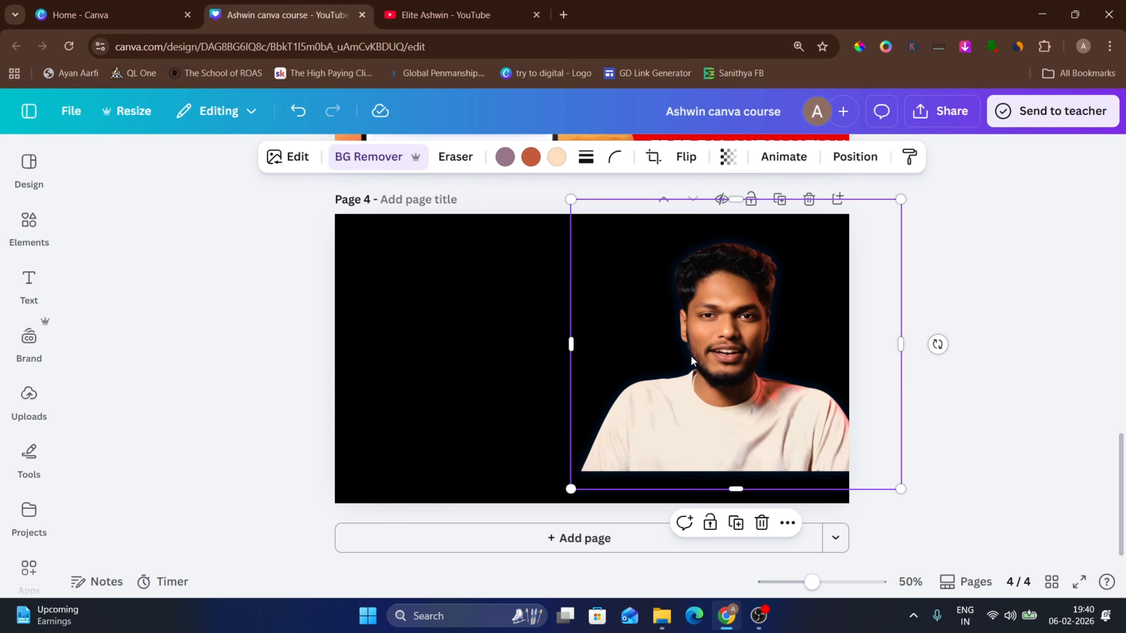
key("ctrl+d")
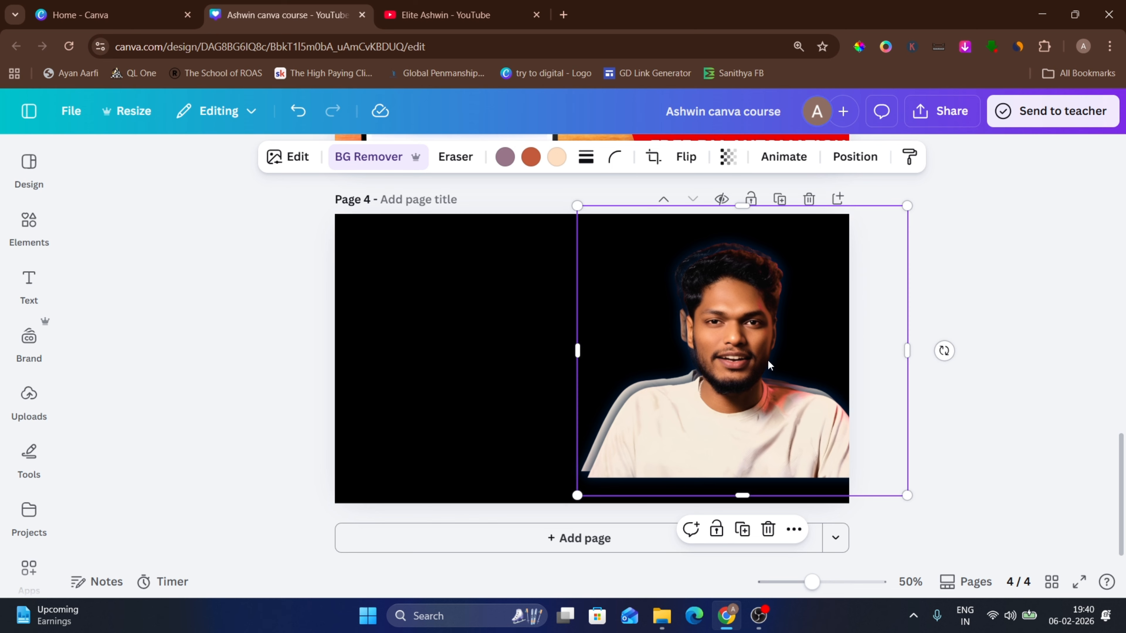
left_click_drag(767, 360, 764, 118)
scroll(782, 229, "up", 4)
left_click_drag(784, 449, 793, 314)
key("ctrl+z")
key("ctrl+z")
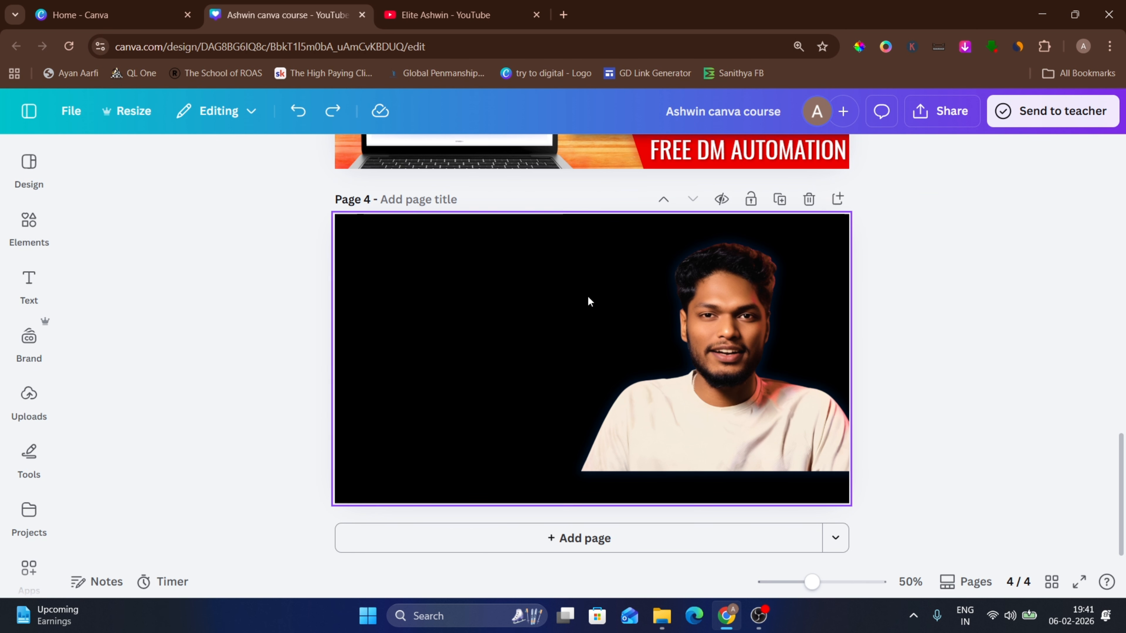
scroll(427, 401, "up", 6)
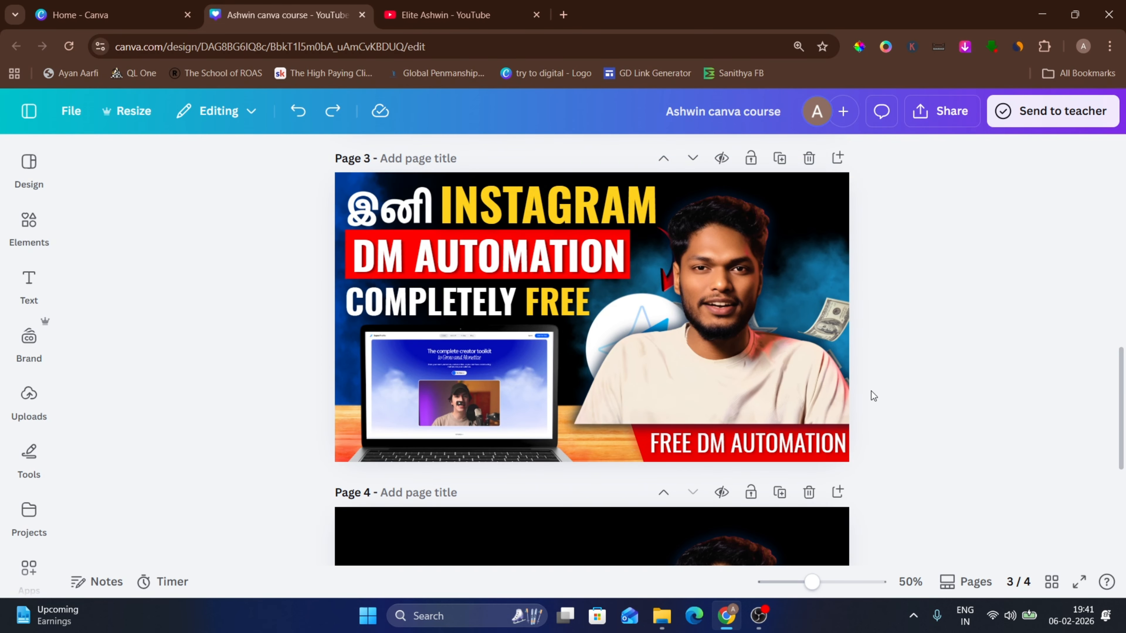
Search the stock photos for "table" for use on page 4.
scroll(471, 459, "down", 5)
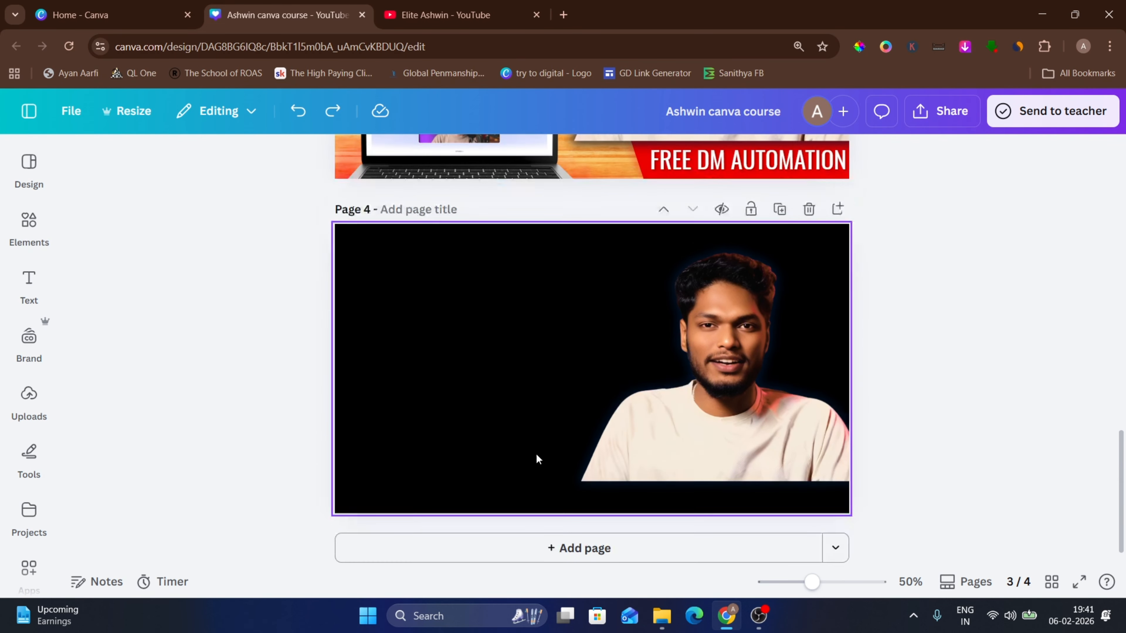
left_click(28, 340)
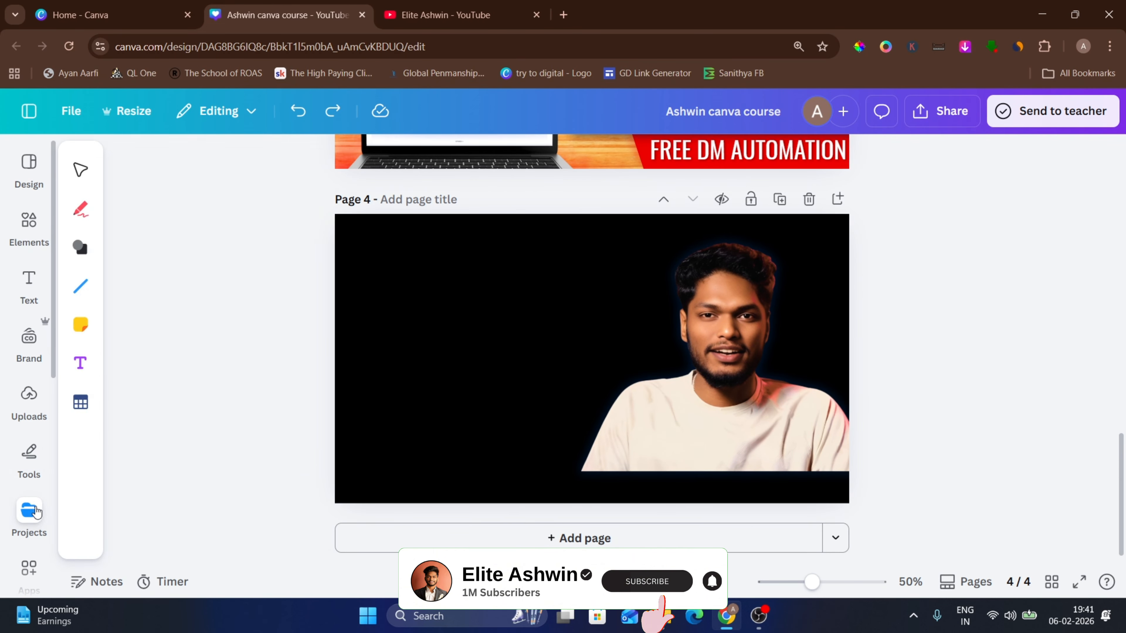
scroll(34, 511, "down", 3)
left_click(21, 485)
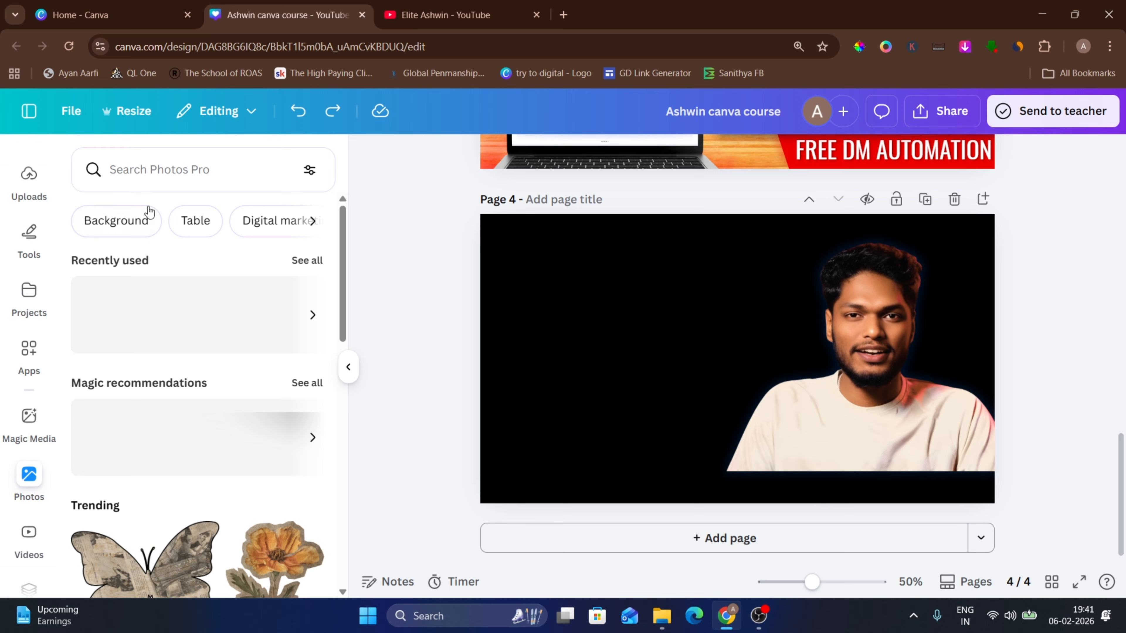
left_click(146, 169)
type("table")
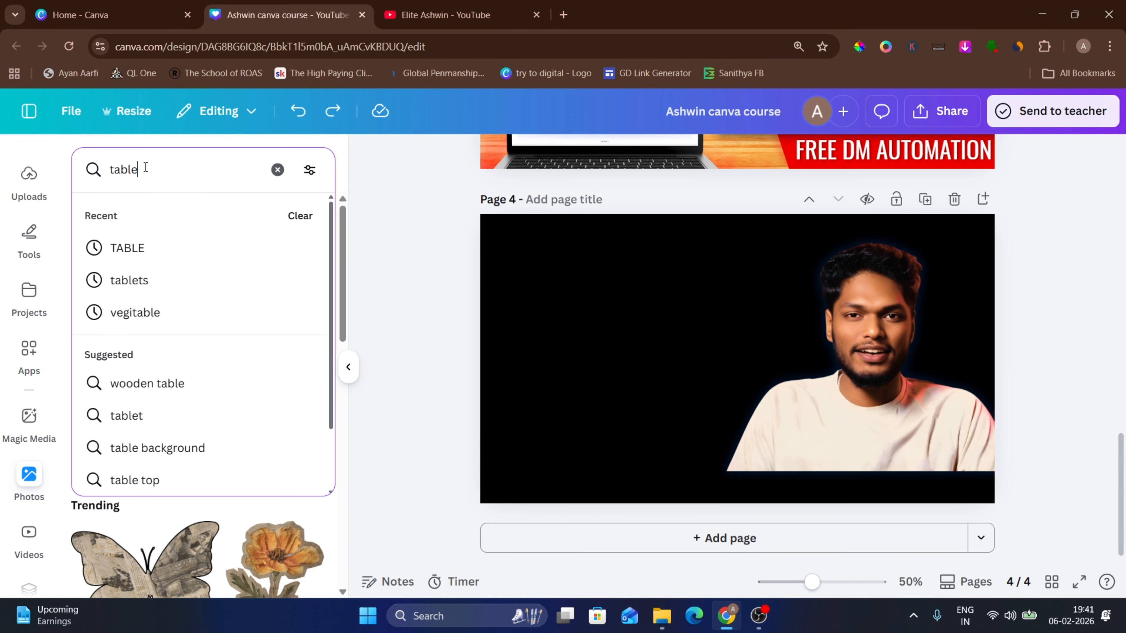
key("Return")
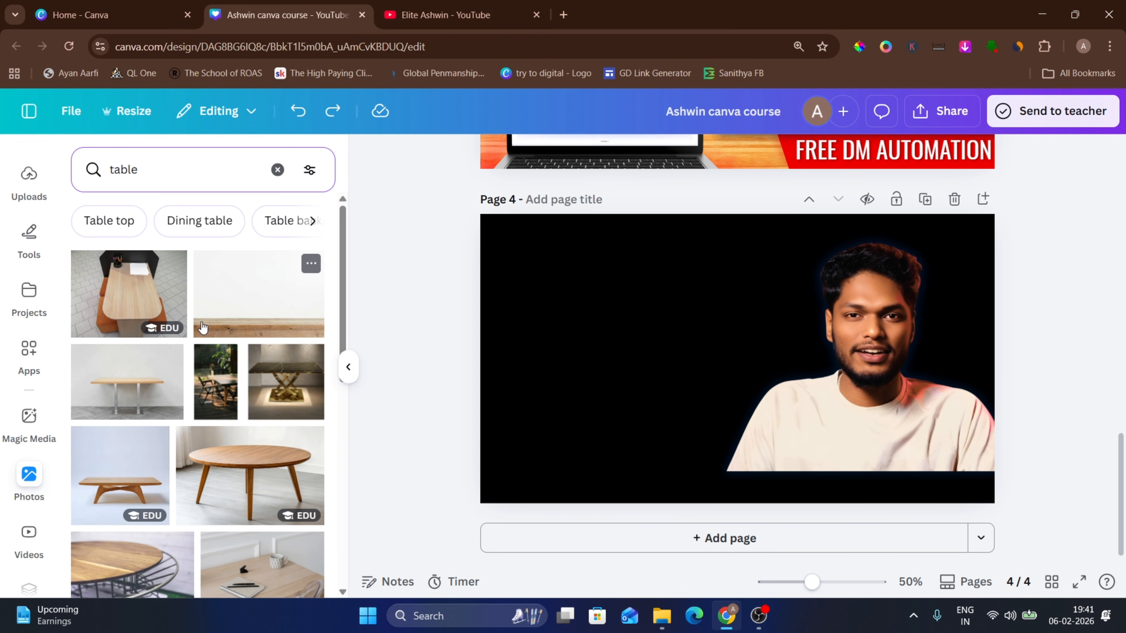
Add the photo of a wooden plank tabletop with a blurred green hedge to page 4 and remove its background.
scroll(203, 328, "down", 3)
scroll(203, 327, "down", 6)
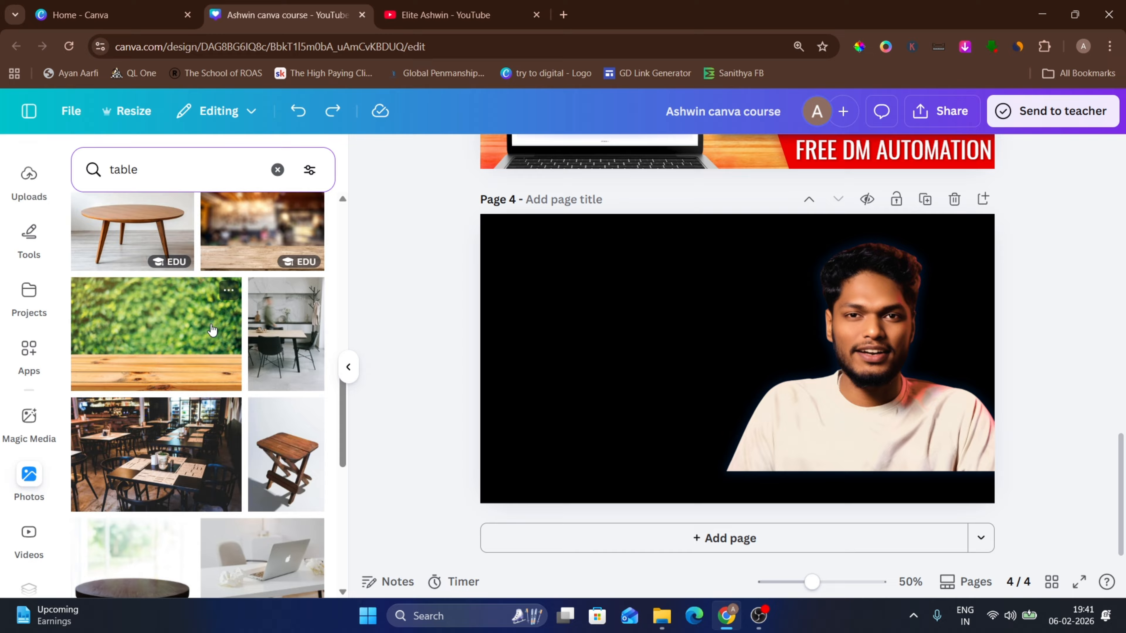
scroll(212, 329, "down", 10)
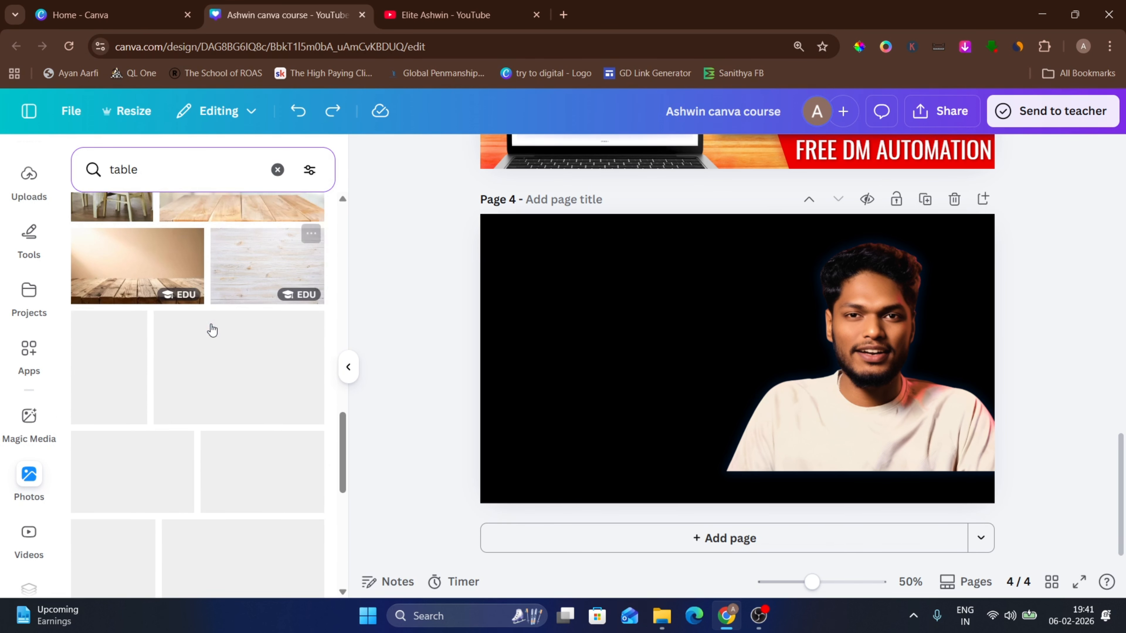
scroll(212, 329, "down", 8)
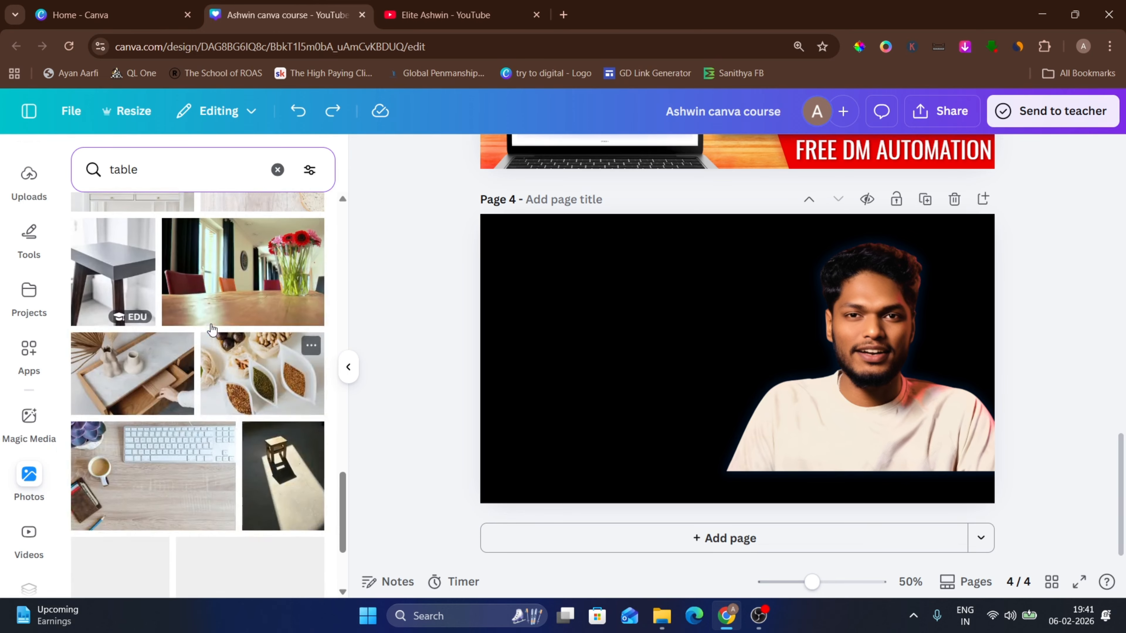
scroll(211, 328, "up", 10)
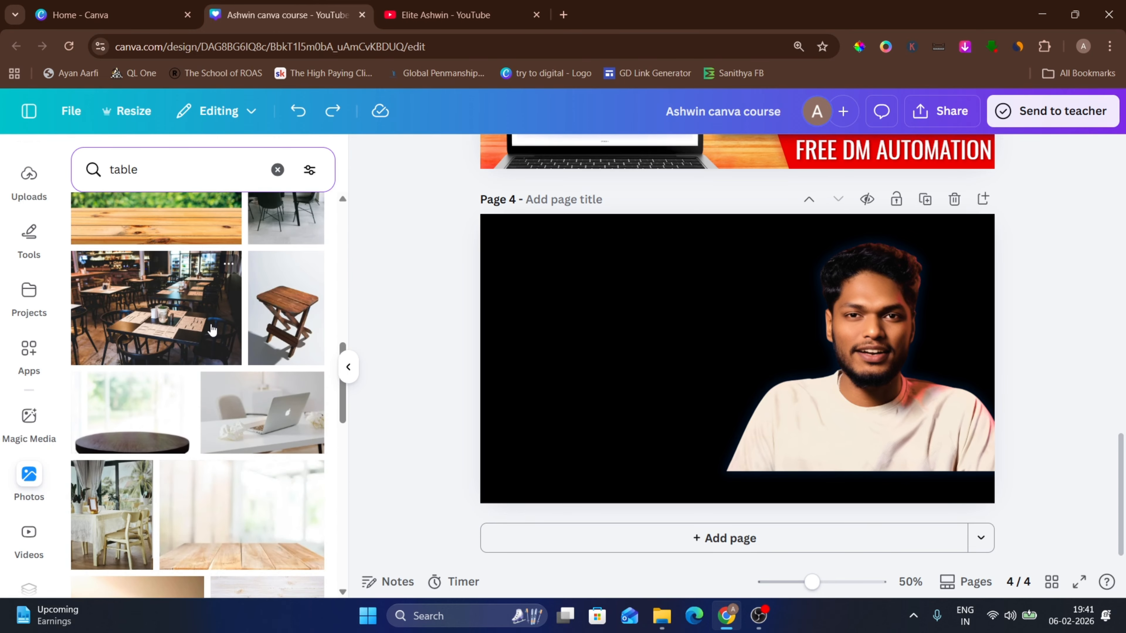
scroll(212, 329, "up", 3)
left_click(211, 338)
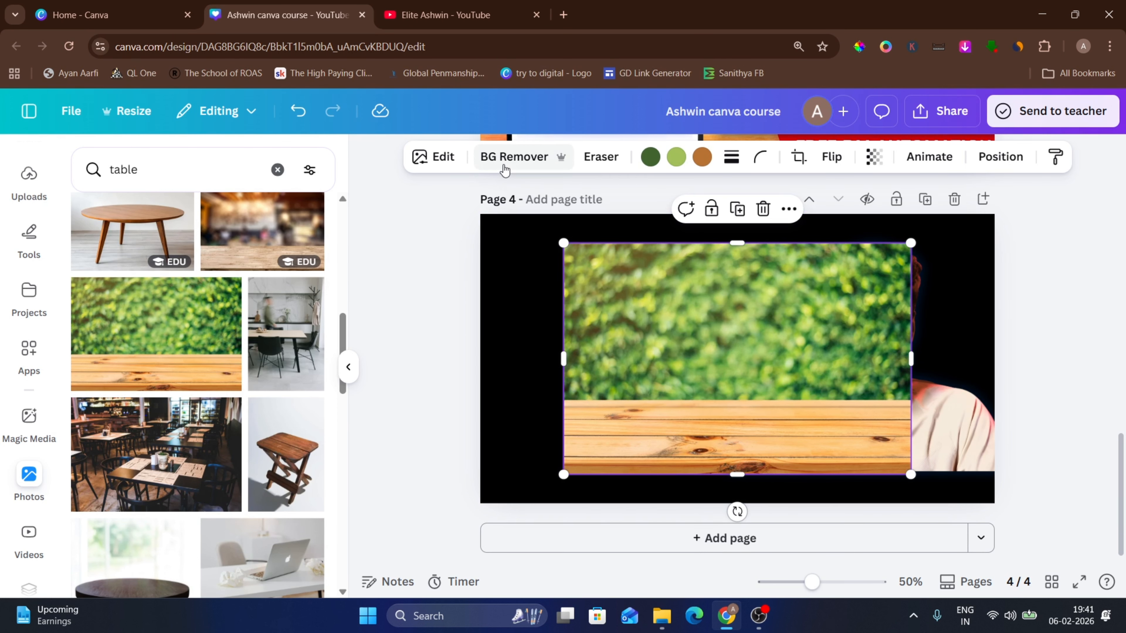
left_click(504, 168)
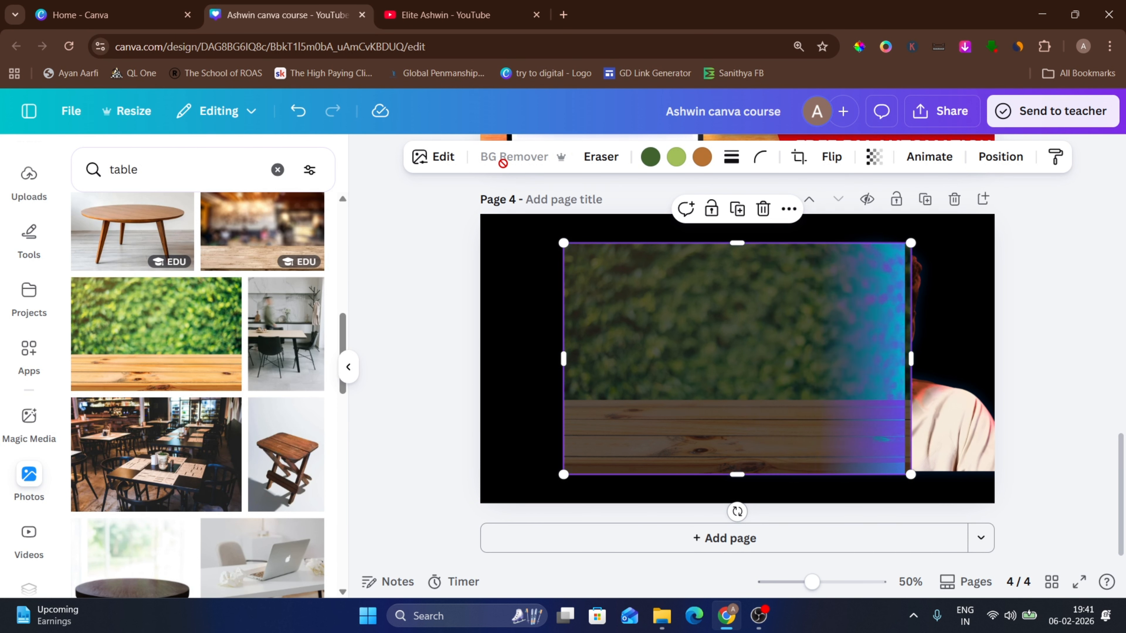
Enlarge the wooden tabletop to the full page width and lower it so it covers the bottom edge of the portrait.
left_click_drag(771, 386, 681, 414)
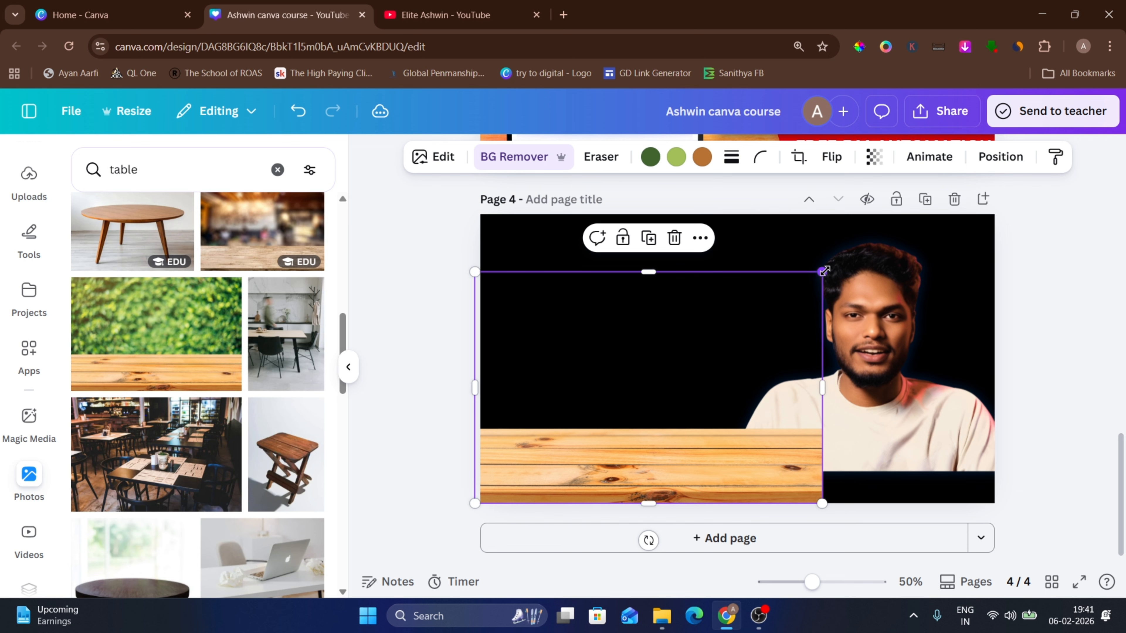
left_click_drag(822, 272, 1080, 278)
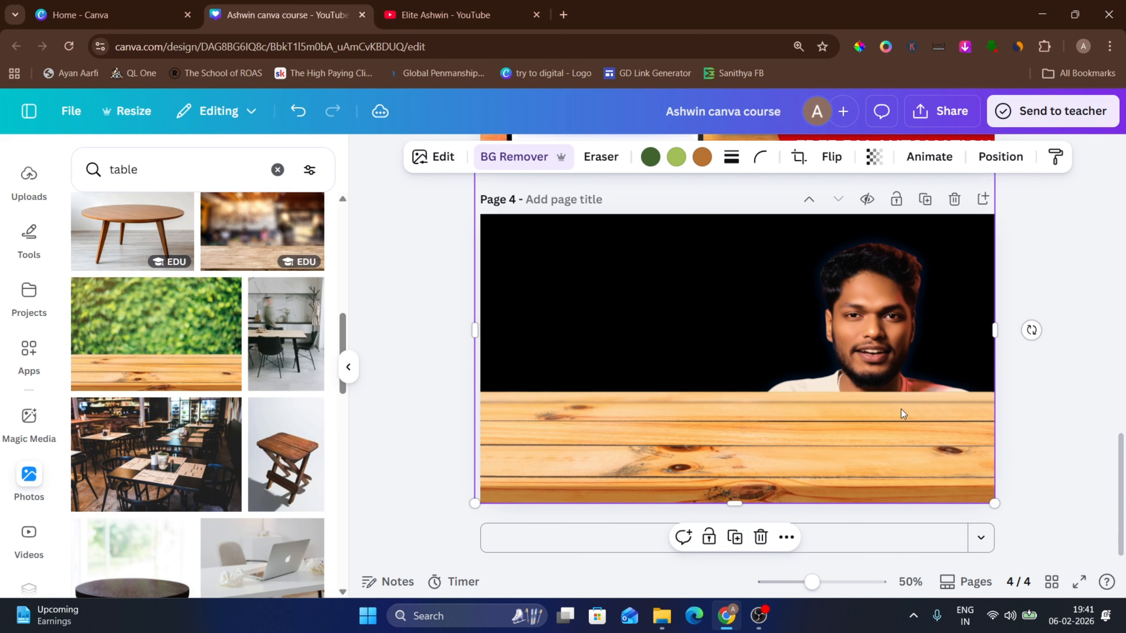
left_click_drag(901, 409, 898, 464)
left_click(901, 436)
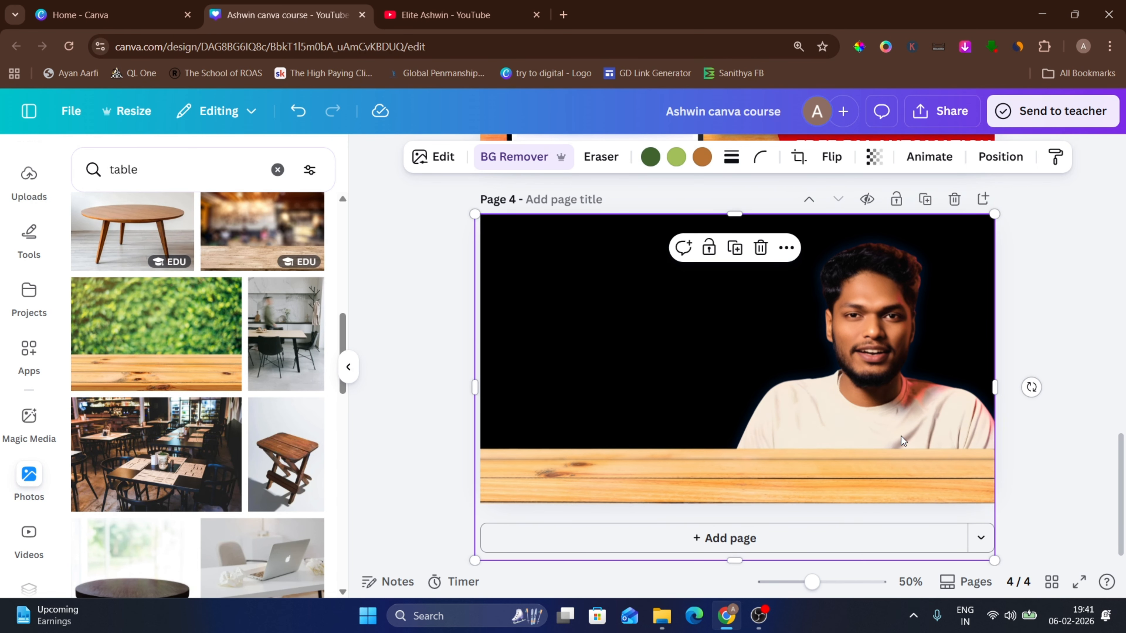
Crop away the empty transparent area above the wooden tabletop on page 4.
left_click(1075, 338)
scroll(1070, 331, "up", 5)
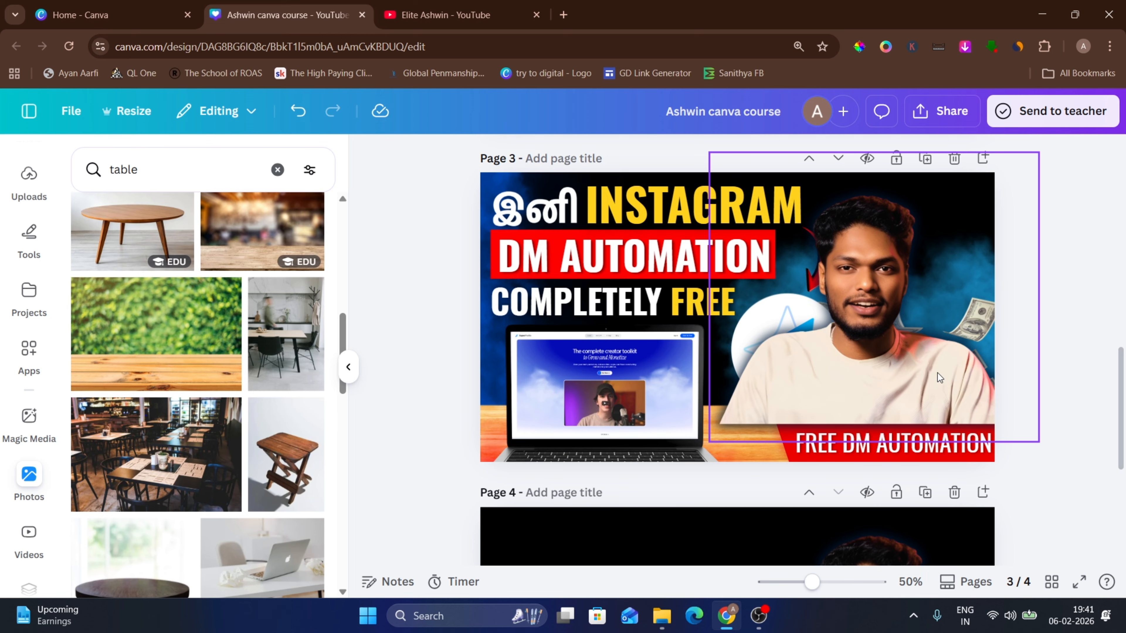
scroll(938, 373, "down", 5)
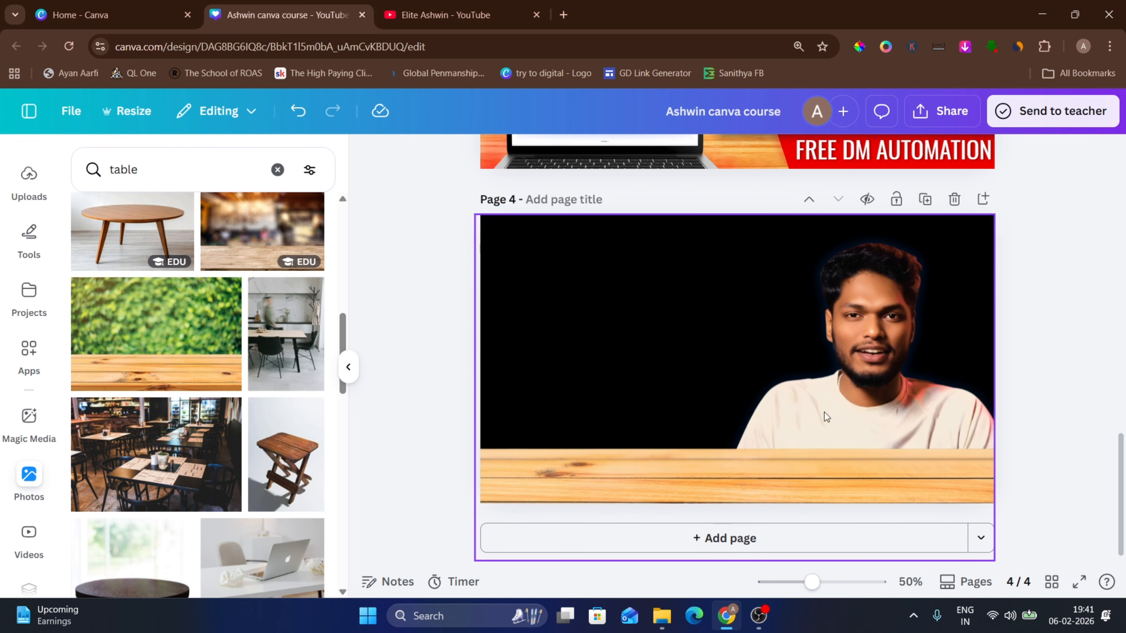
left_click(878, 299)
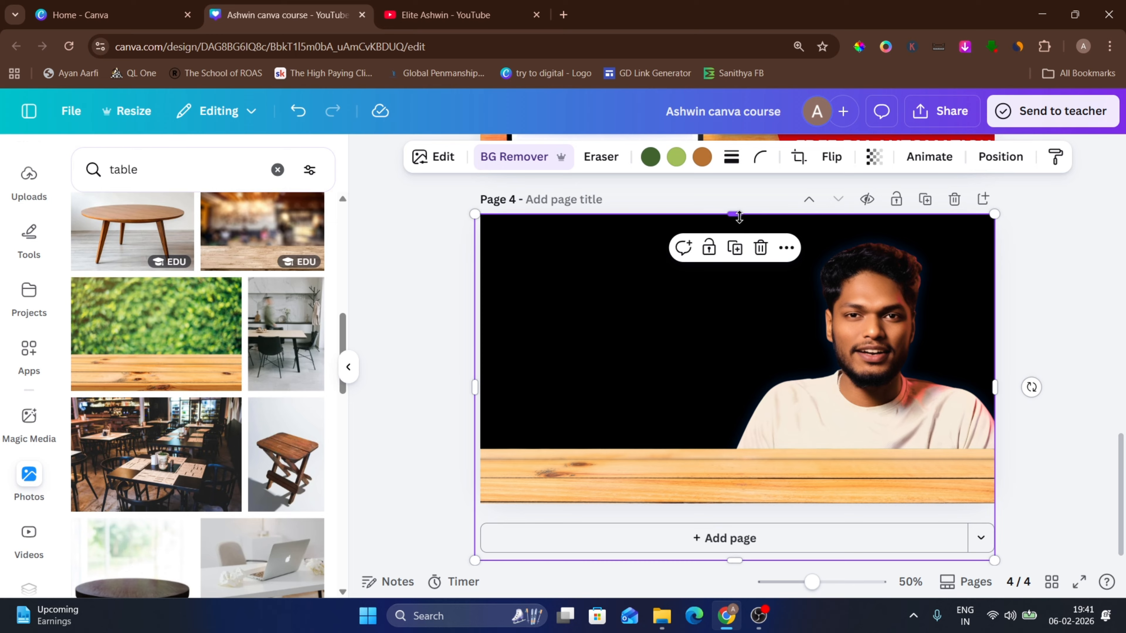
left_click_drag(739, 217, 759, 444)
Reset all image adjustments on the man's portrait on page 4.
left_click(868, 331)
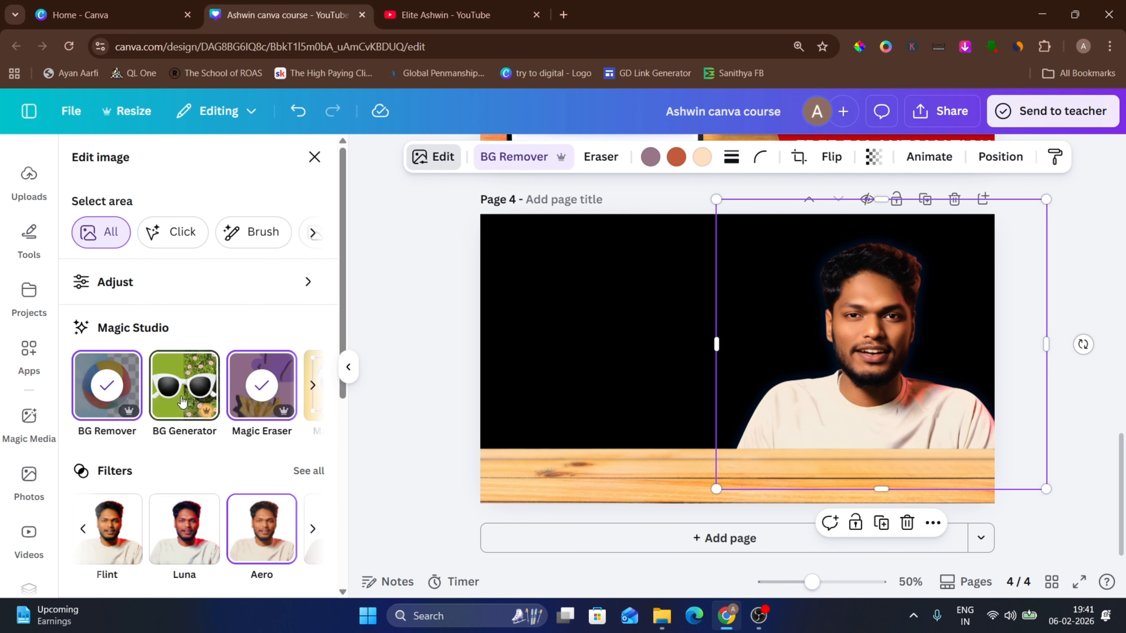
left_click(129, 282)
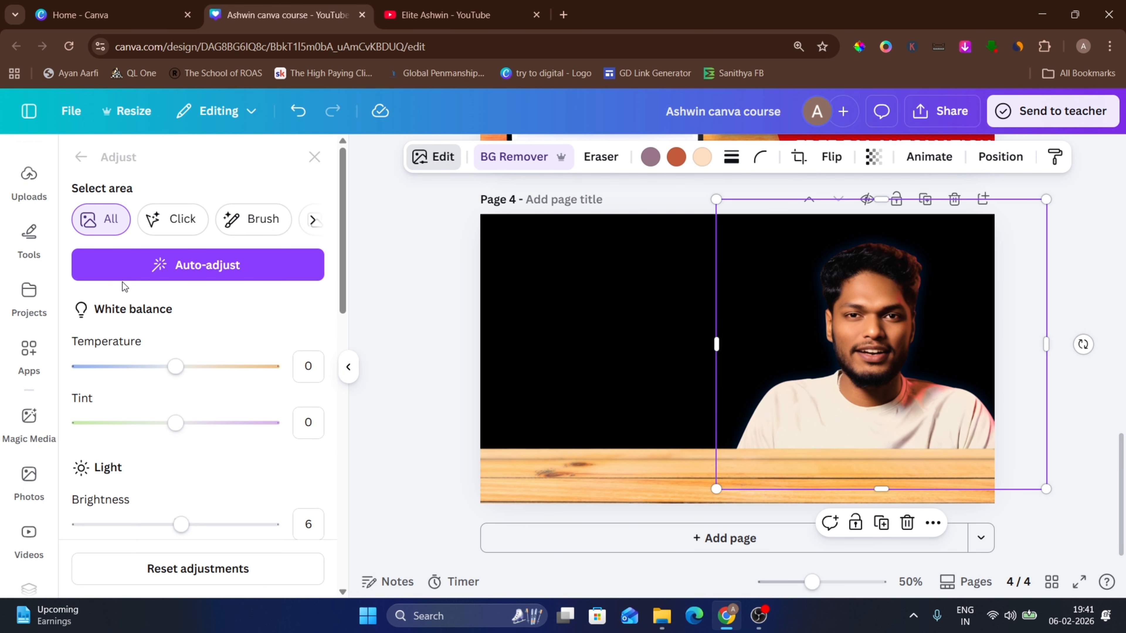
left_click(212, 572)
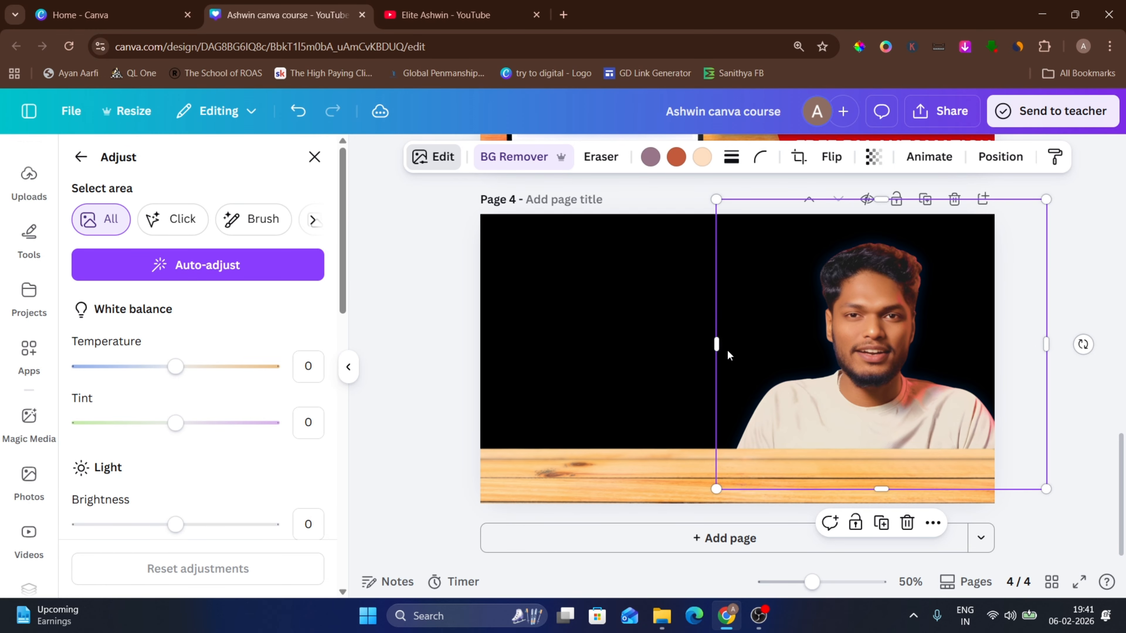
Set the portrait's brightness to -10, contrast to 12 and highlights to 46.
scroll(257, 347, "down", 3)
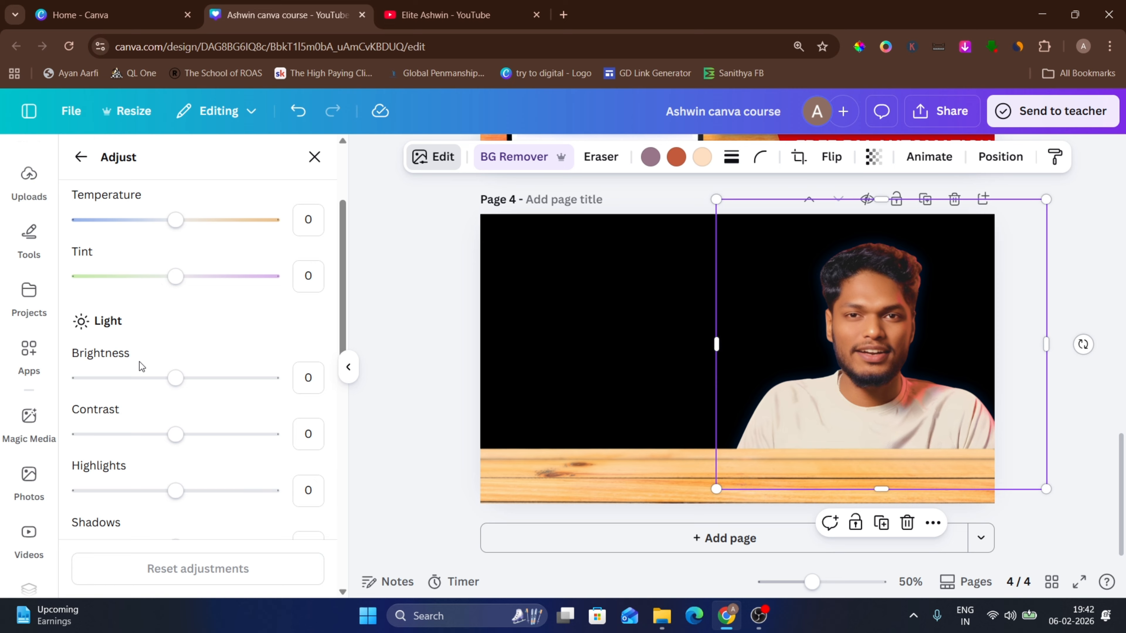
left_click_drag(143, 392, 166, 395)
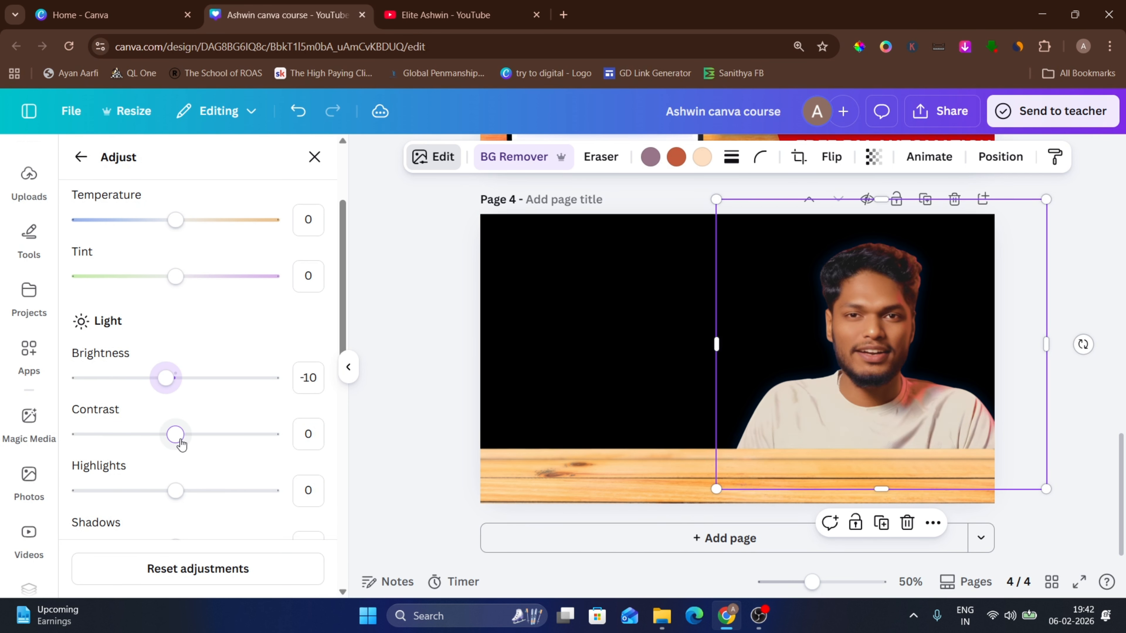
mouse_move(181, 444)
left_mouse_down()
mouse_move(218, 435)
mouse_move(186, 437)
left_mouse_up()
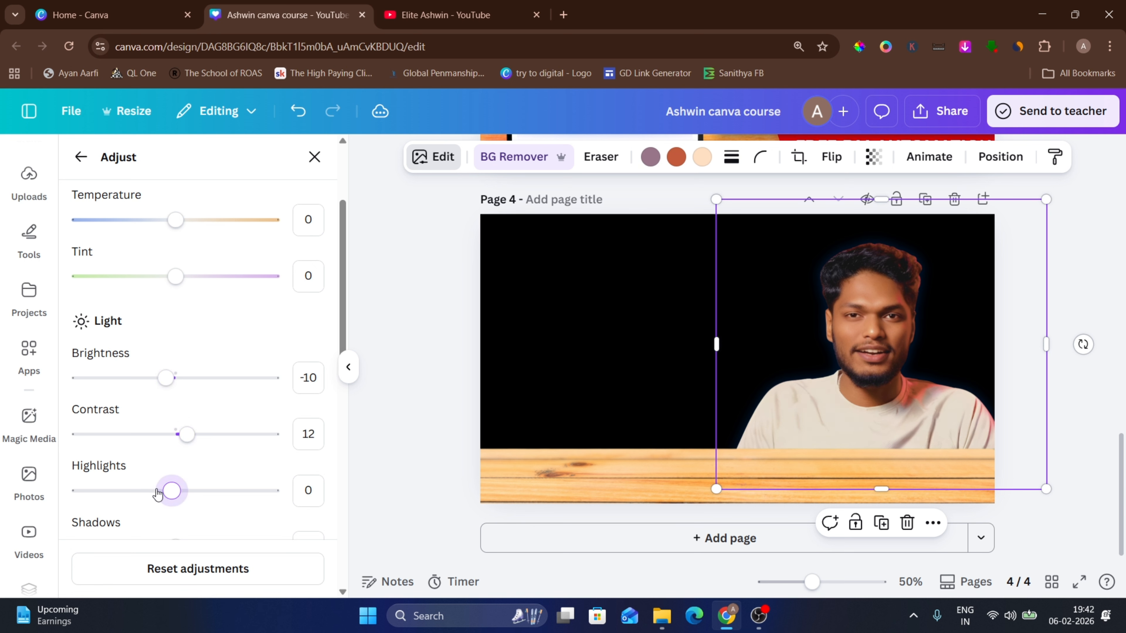
left_click_drag(157, 494, 219, 490)
Set the portrait's shadows to -42 and whites to 9.
scroll(202, 455, "down", 1)
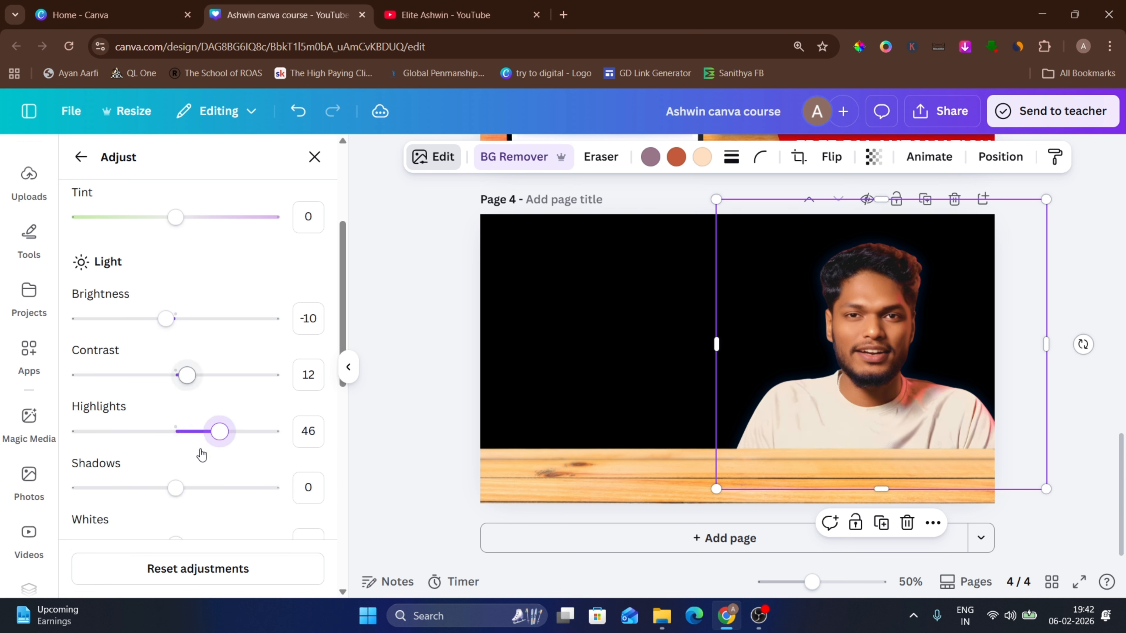
scroll(202, 455, "down", 2)
left_click_drag(178, 405, 135, 401)
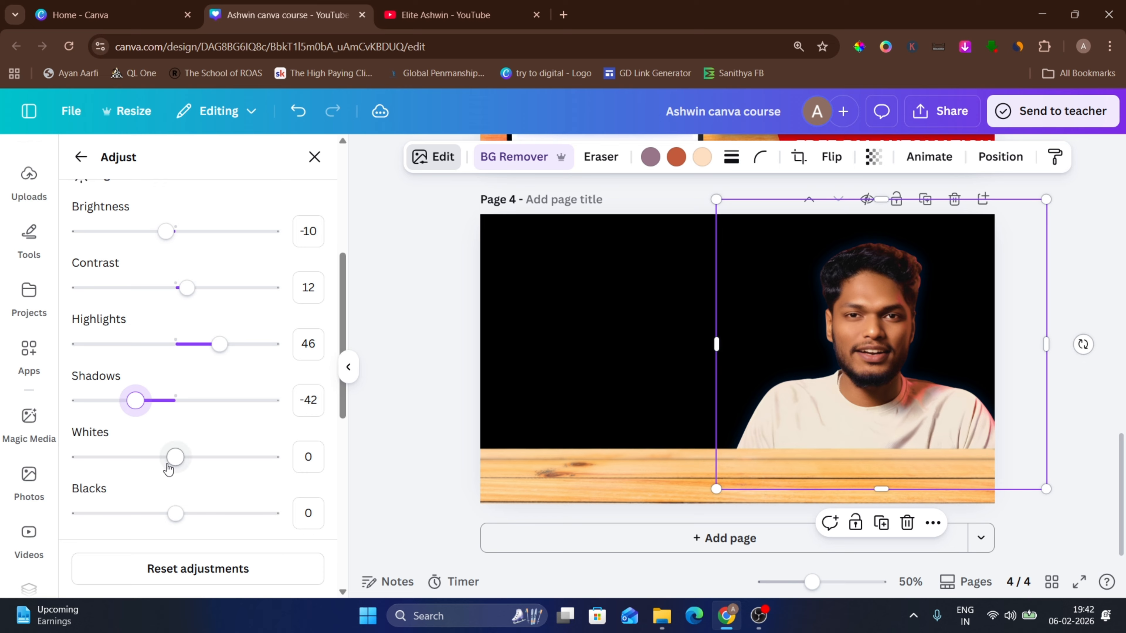
mouse_move(186, 460)
left_mouse_down()
mouse_move(203, 461)
mouse_move(174, 464)
left_mouse_up()
Set the portrait's vibrance to 14 and saturation to 6, and deselect it.
scroll(205, 445, "down", 2)
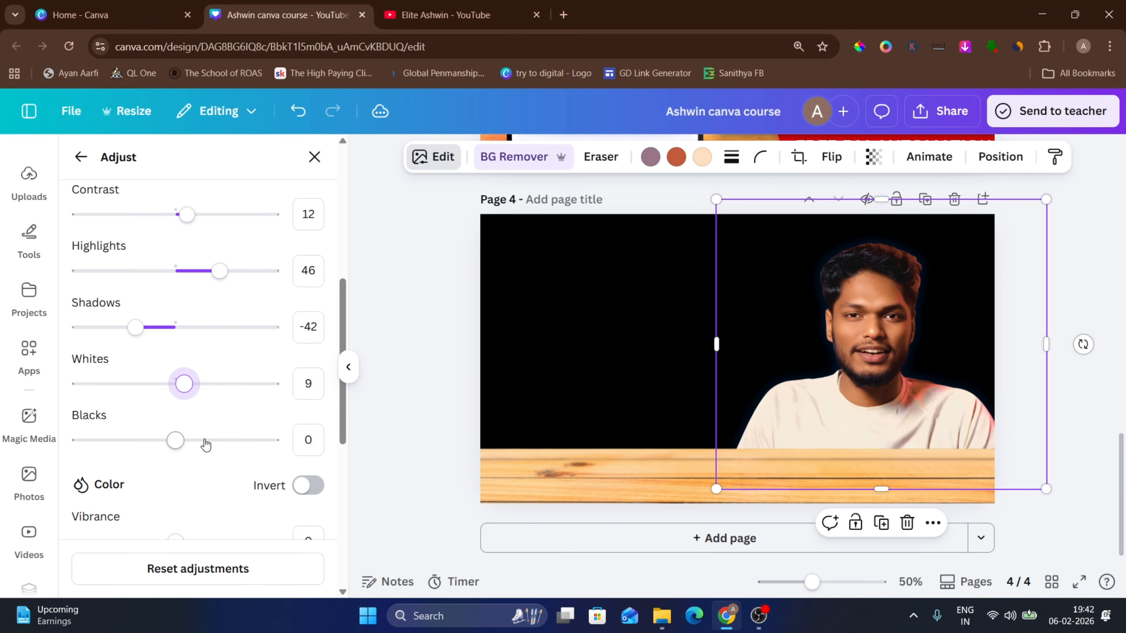
scroll(176, 449, "down", 4)
mouse_move(178, 396)
left_mouse_down()
mouse_move(218, 405)
mouse_move(182, 408)
left_mouse_up()
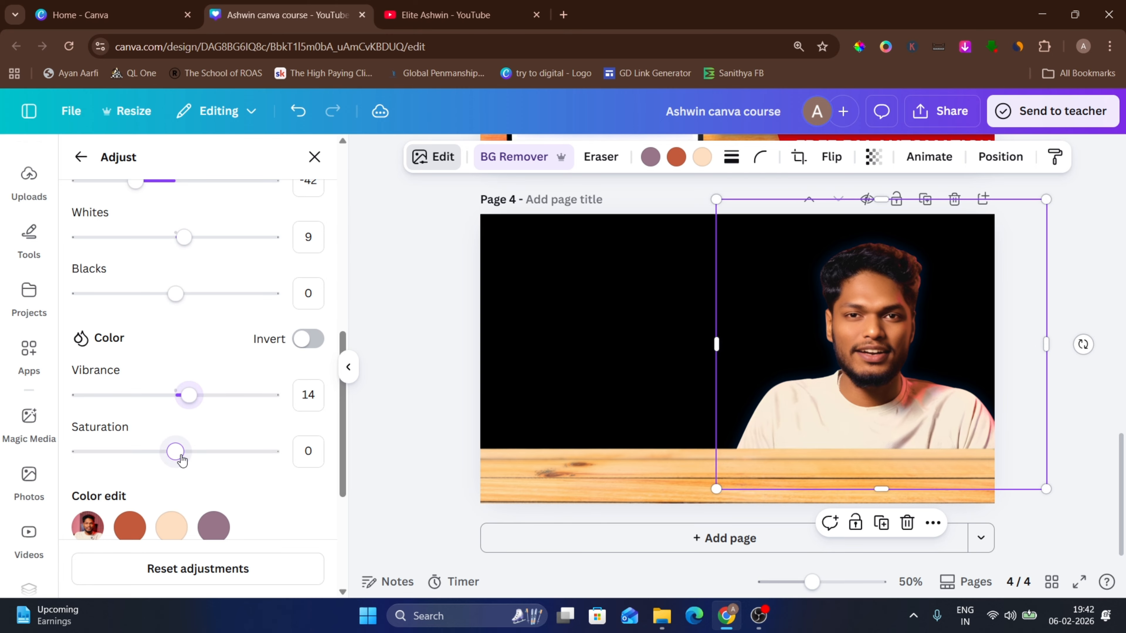
left_click_drag(176, 461, 184, 460)
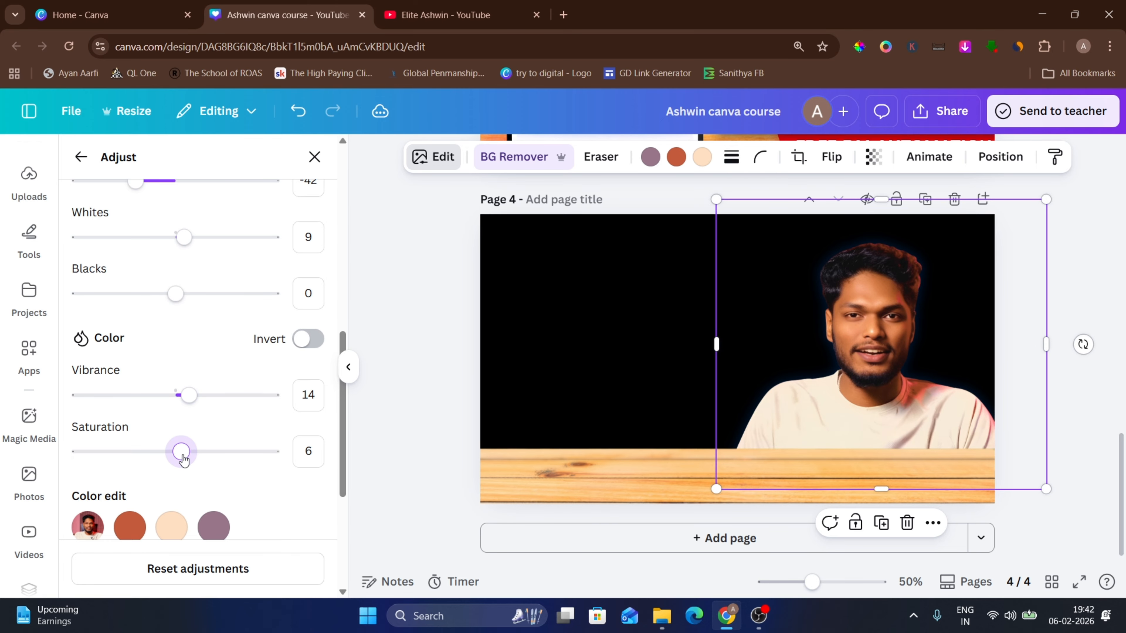
left_click(653, 324)
scroll(654, 324, "up", 5)
scroll(655, 325, "down", 5)
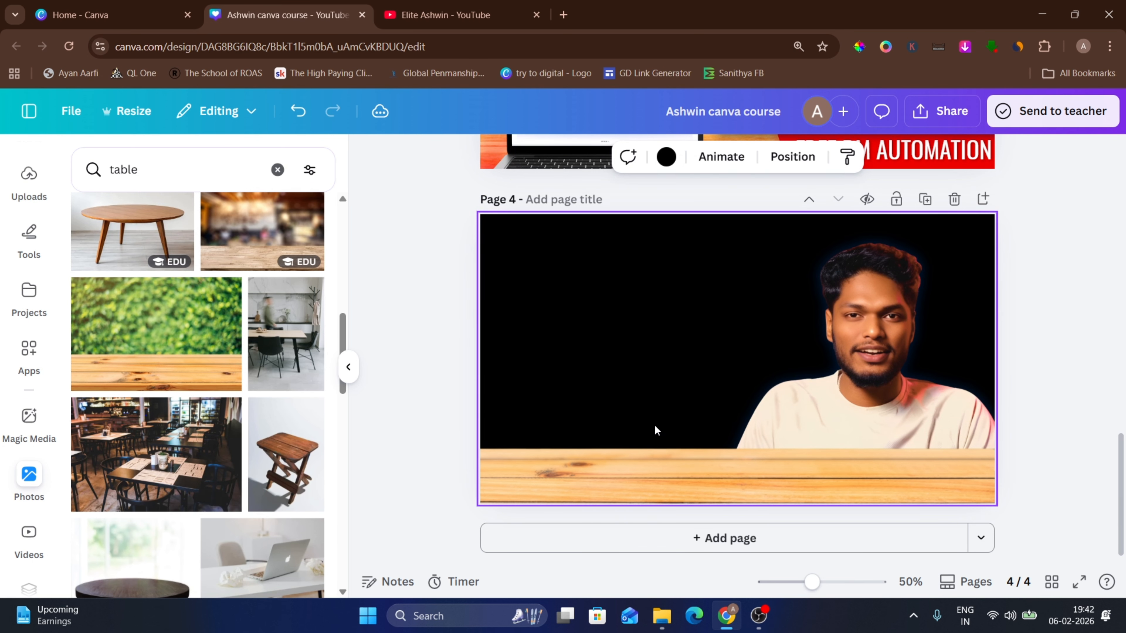
scroll(654, 424, "up", 5)
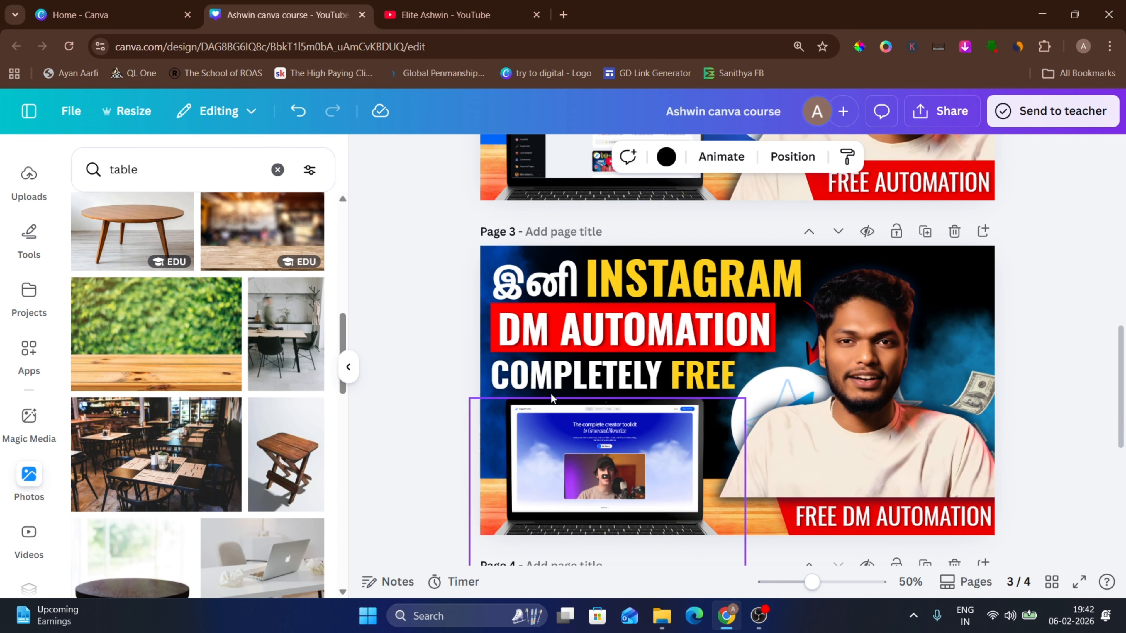
Search the elements for "blue smoke" and show all matching graphics.
scroll(758, 499, "down", 2)
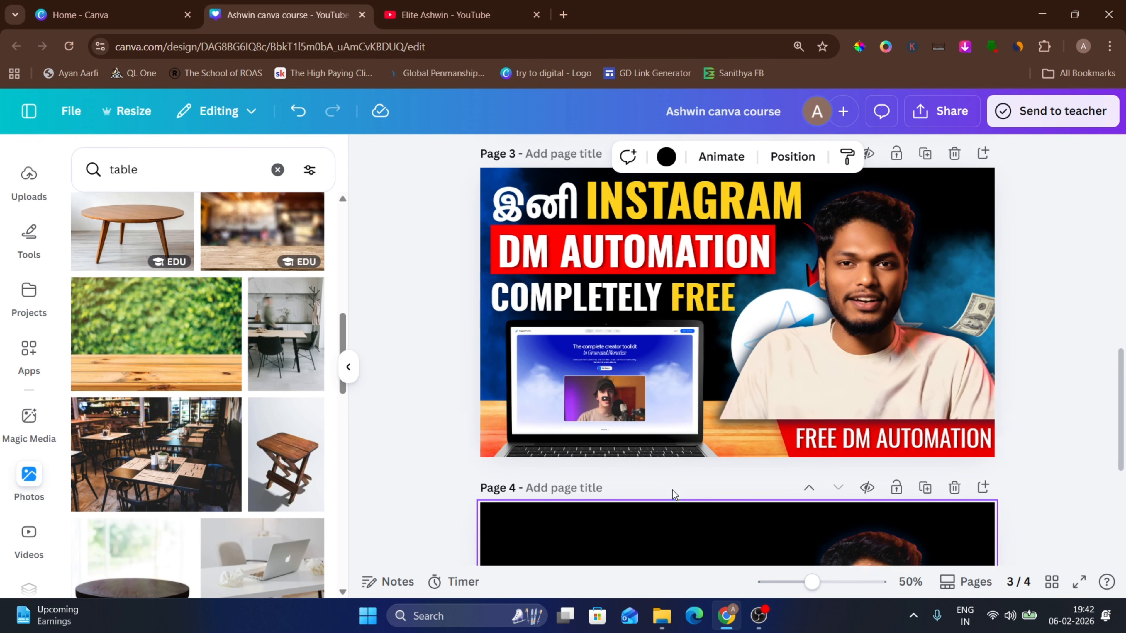
scroll(673, 490, "down", 6)
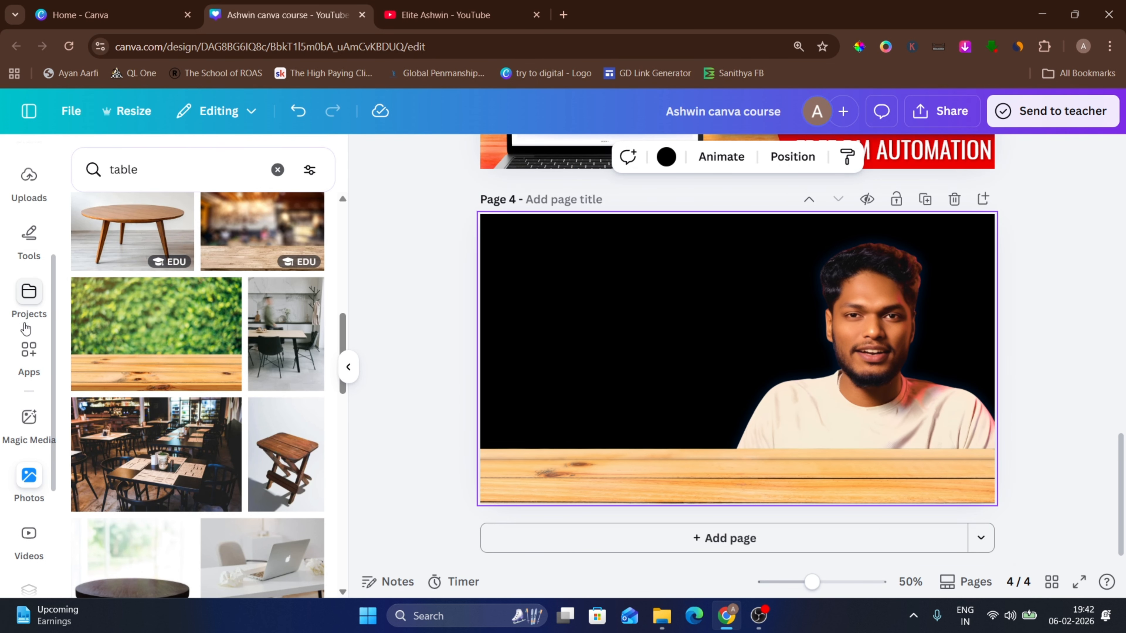
scroll(17, 226, "up", 4)
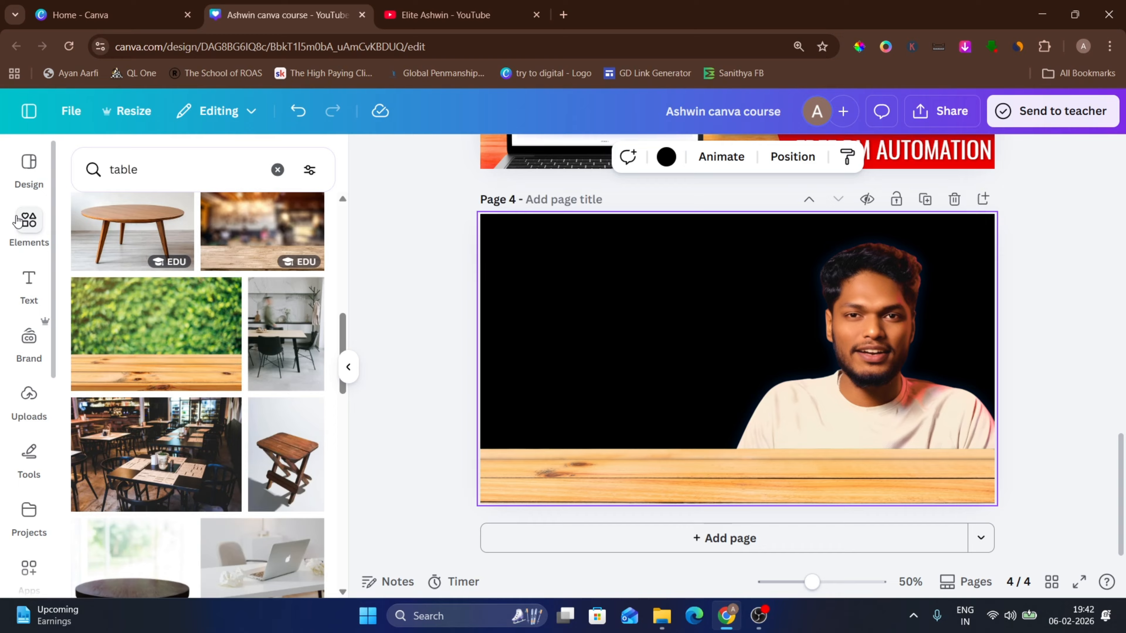
left_click(17, 221)
left_click(156, 176)
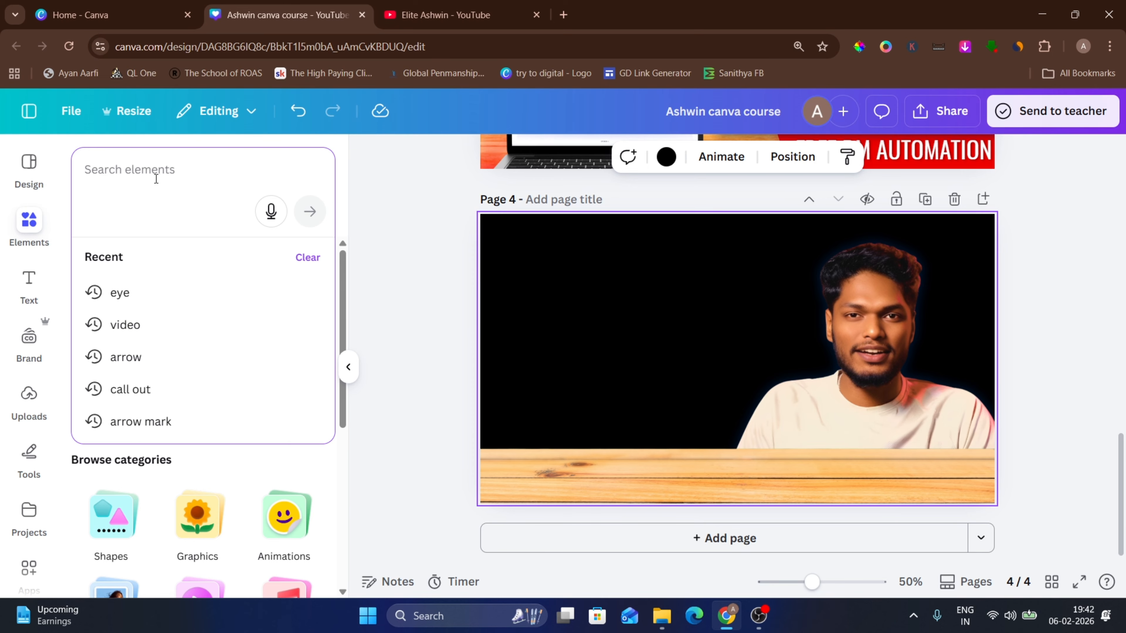
type("blue")
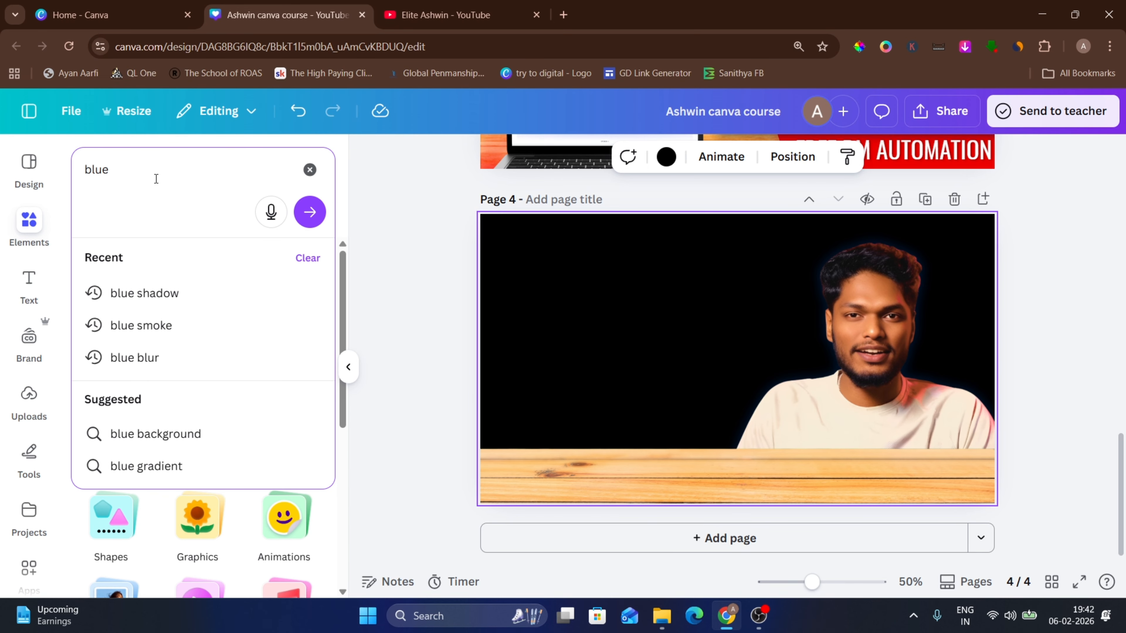
type(" smoke")
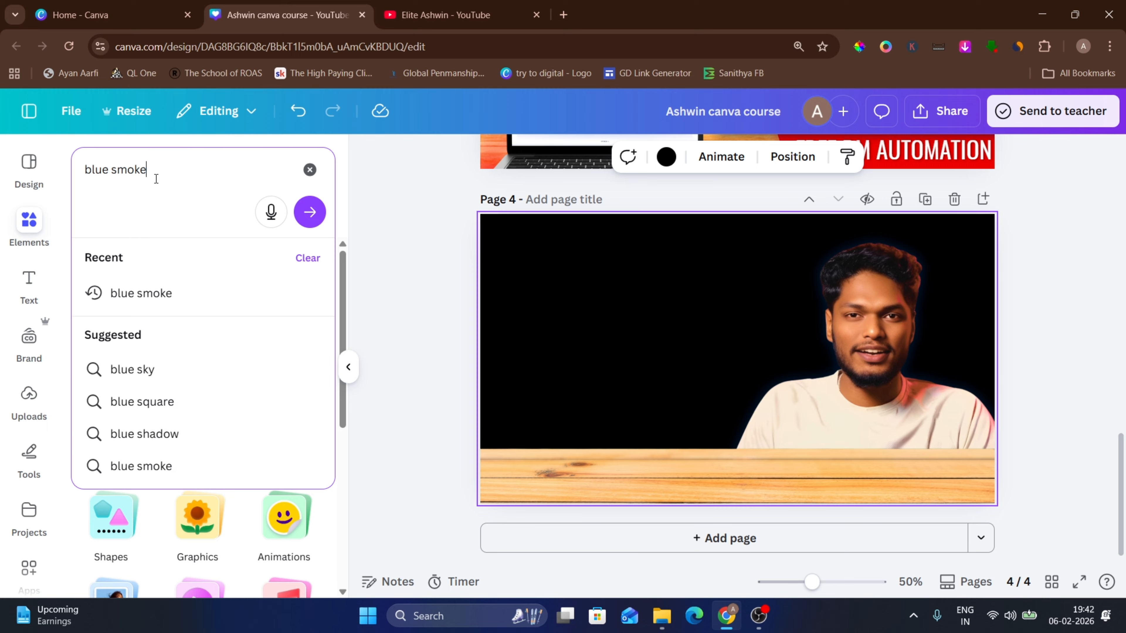
key("Return")
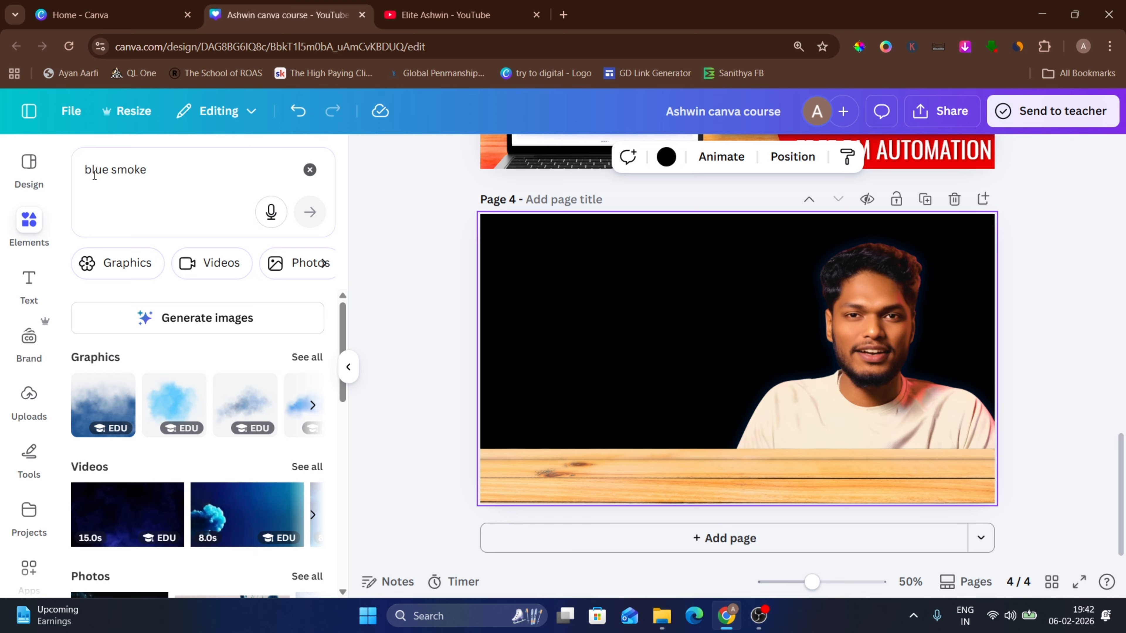
left_click(307, 358)
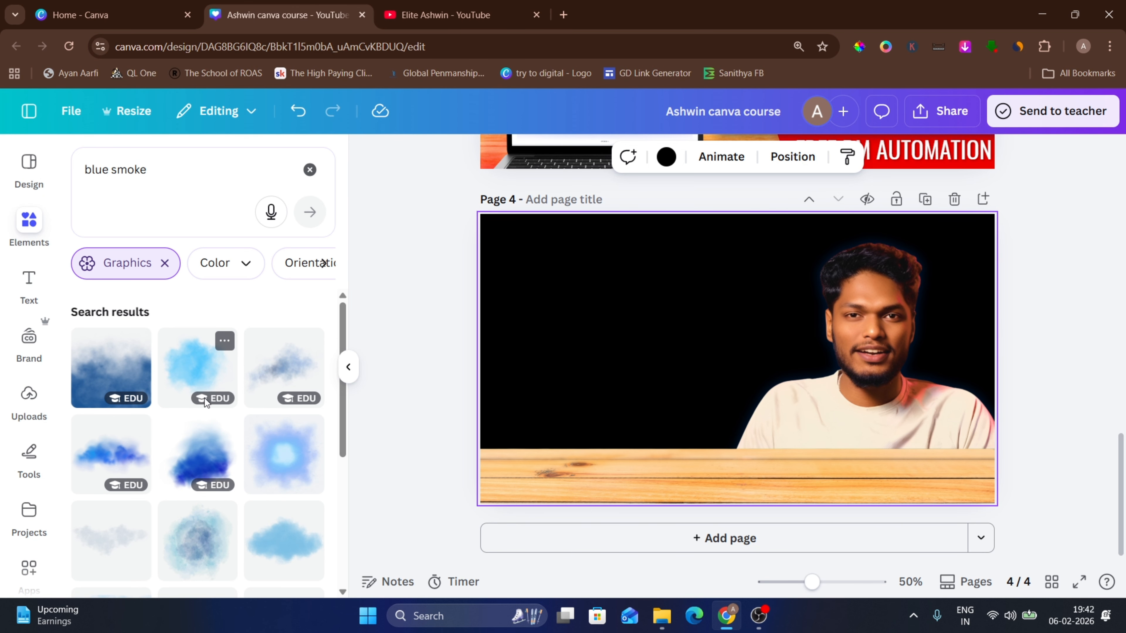
Add the light blue smoke cloud graphic to page 4, place it around the man's head and send it to the back.
left_click(199, 370)
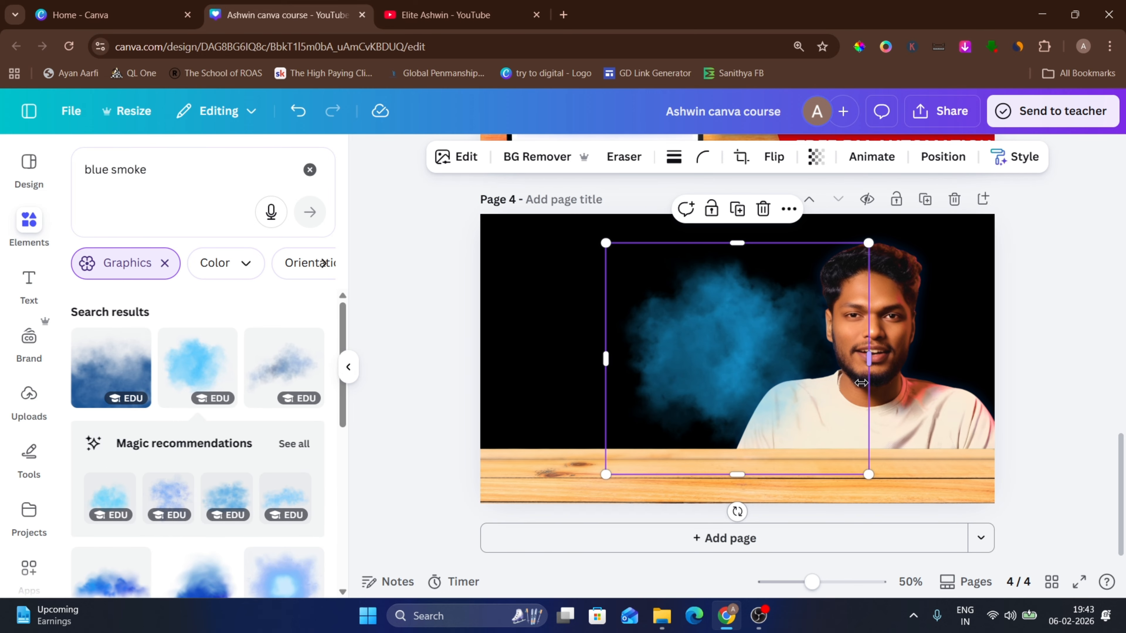
left_click_drag(726, 356, 921, 328)
right_click(921, 331)
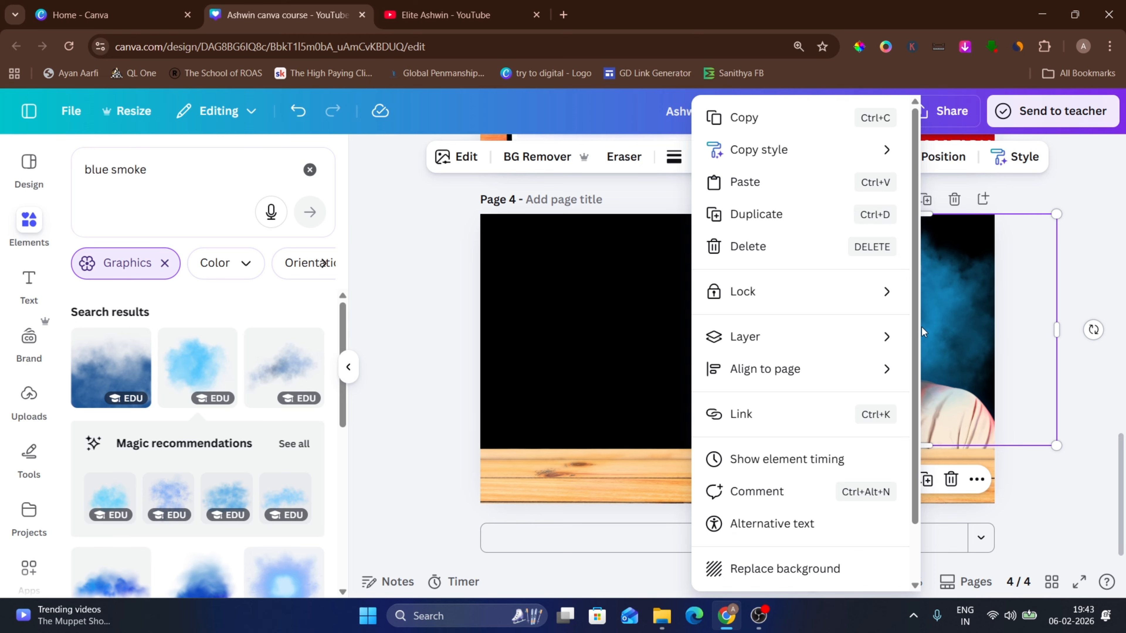
mouse_move(809, 330)
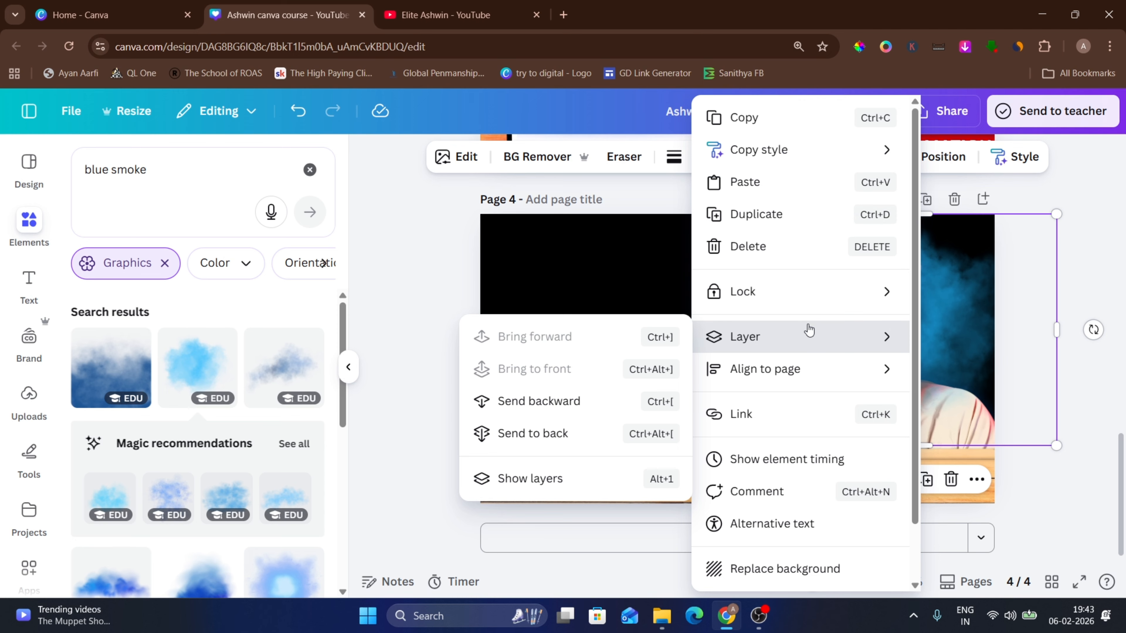
left_click(612, 438)
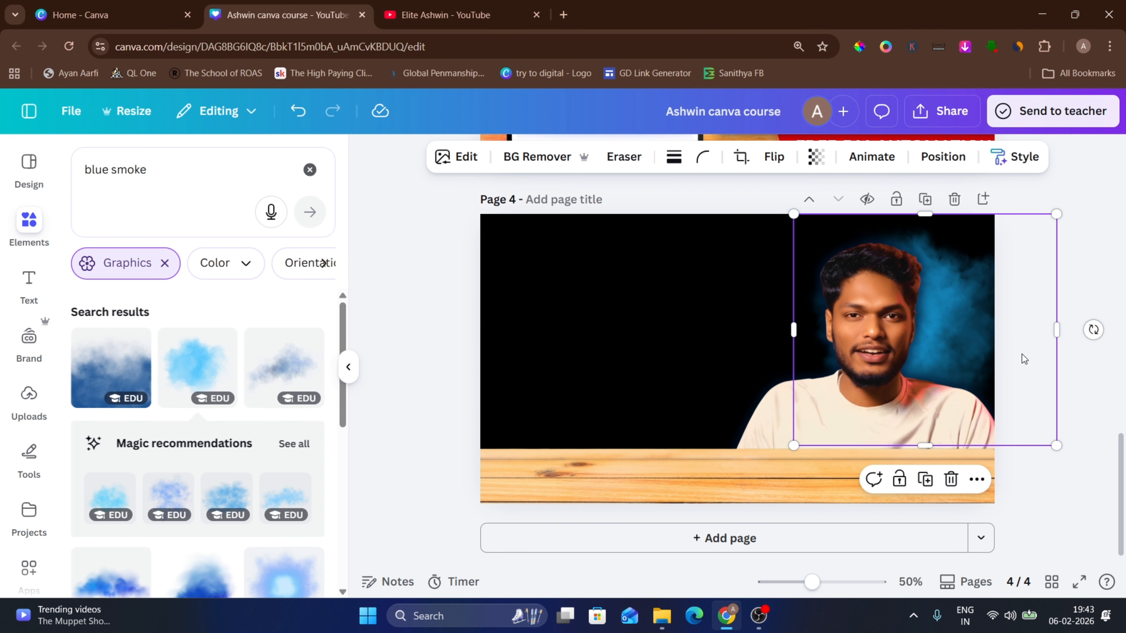
Duplicate the blue smoke behind the man, place the copy on the other side of his head and shoulder, and deselect it.
left_click_drag(1024, 359, 892, 387)
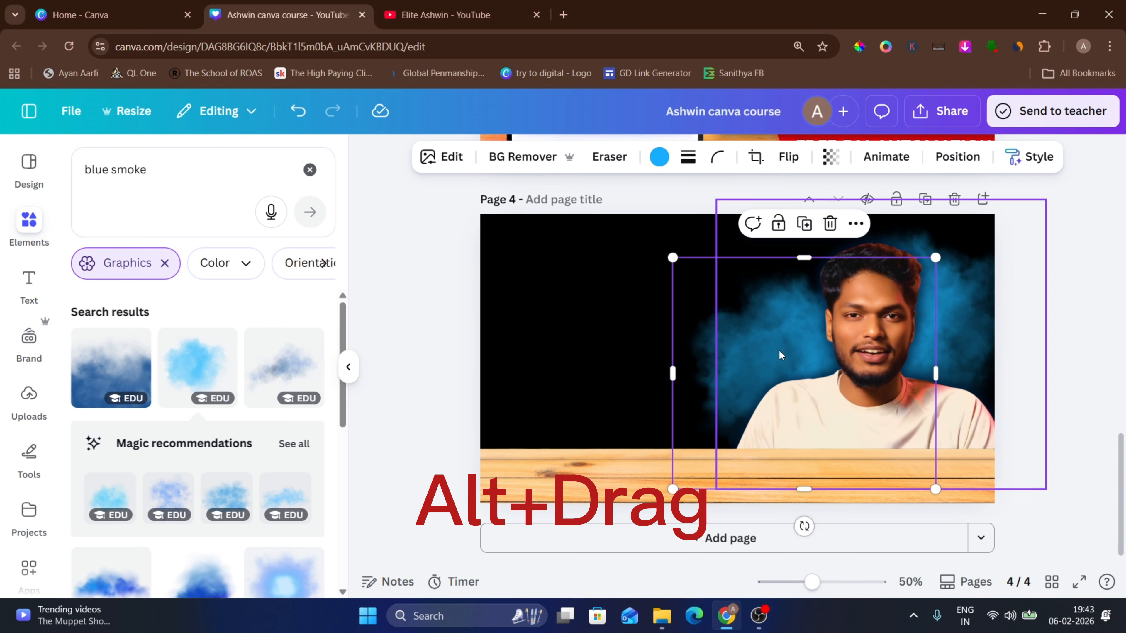
mouse_move(701, 326)
left_mouse_down()
mouse_move(663, 306)
mouse_move(677, 344)
mouse_move(704, 340)
left_mouse_up()
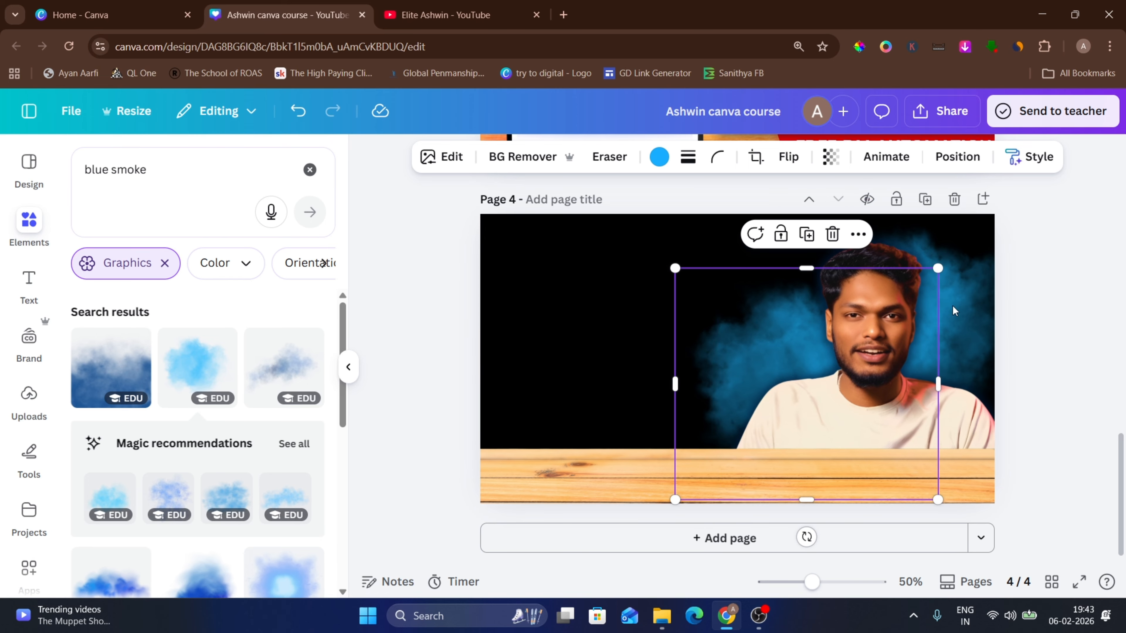
left_click(1079, 337)
Shift the portrait on page 3 aside and copy the round white logo with the blue symbol onto page 4 beside the man.
scroll(1079, 336, "up", 4)
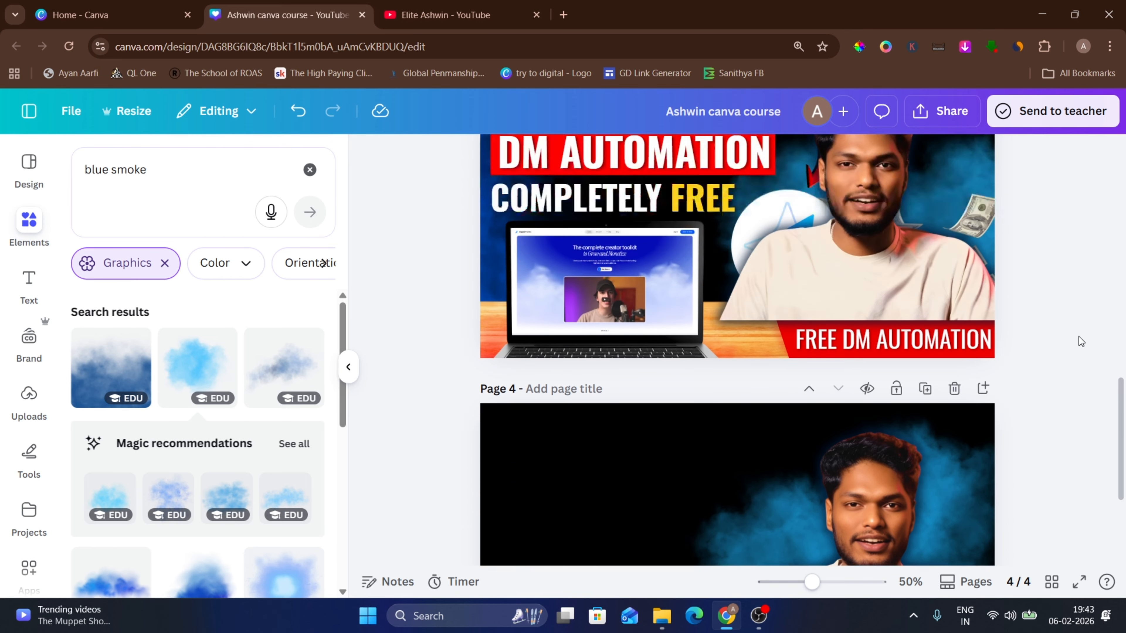
scroll(1079, 336, "up", 3)
scroll(1078, 336, "down", 3)
left_click_drag(877, 273, 944, 278)
left_click(742, 276)
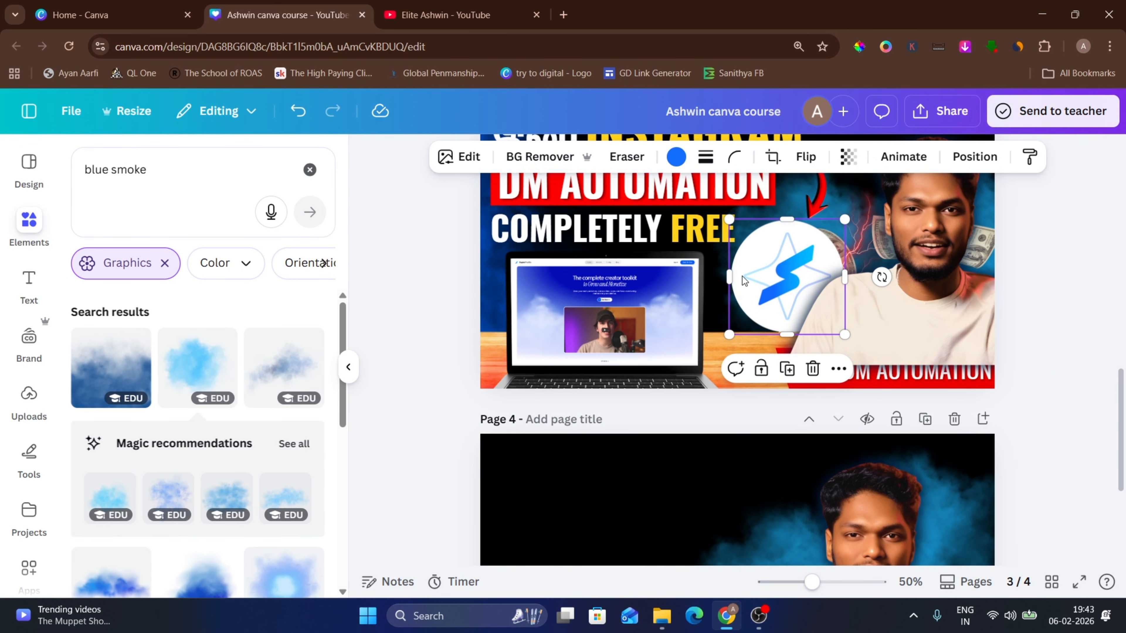
left_click_drag(762, 268, 705, 499)
scroll(705, 488, "down", 5)
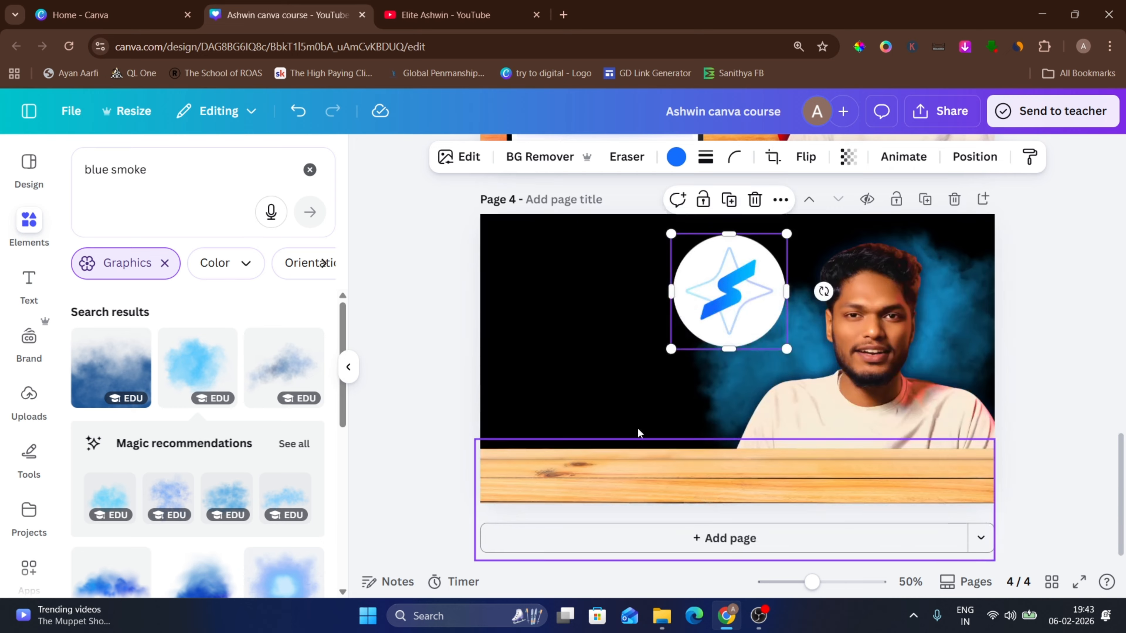
left_click_drag(733, 296, 752, 348)
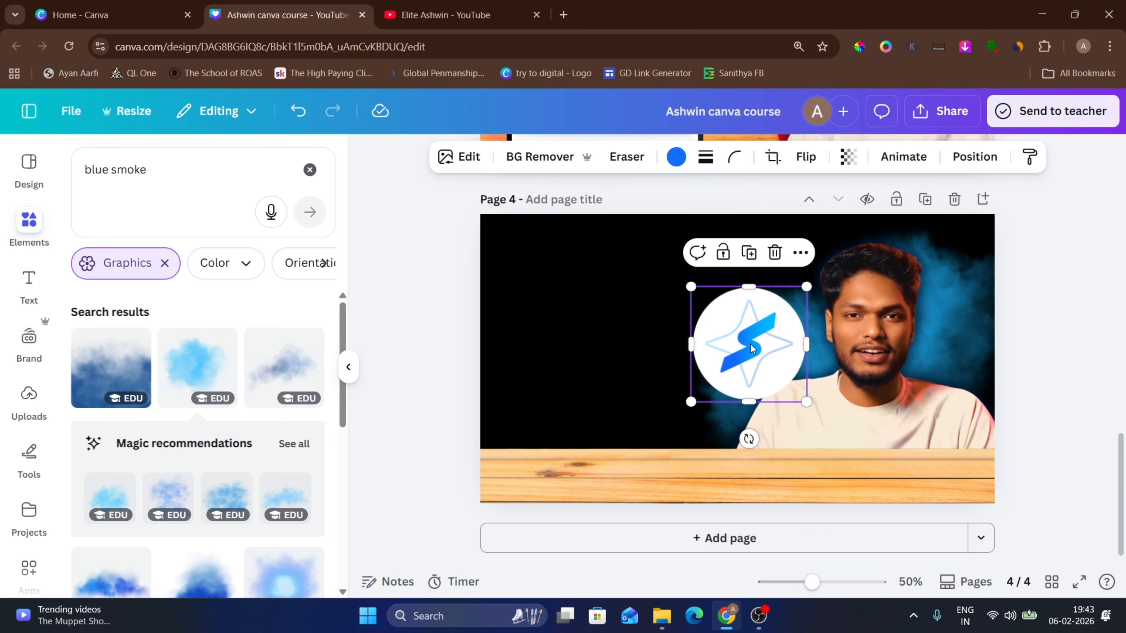
left_click(563, 15)
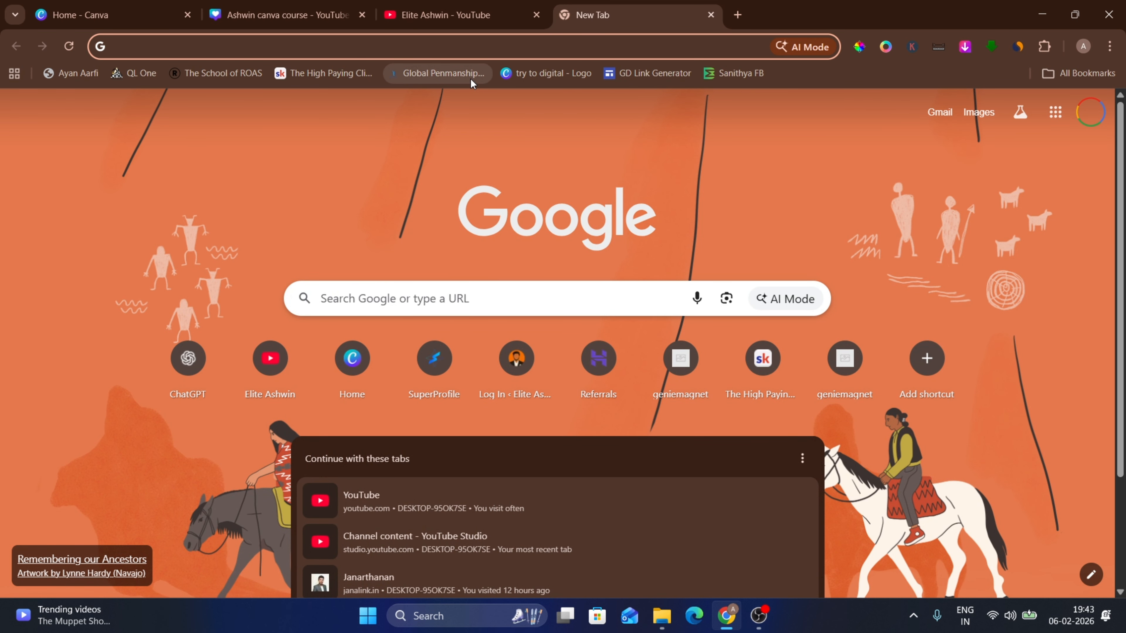
left_click(459, 6)
left_click(284, 15)
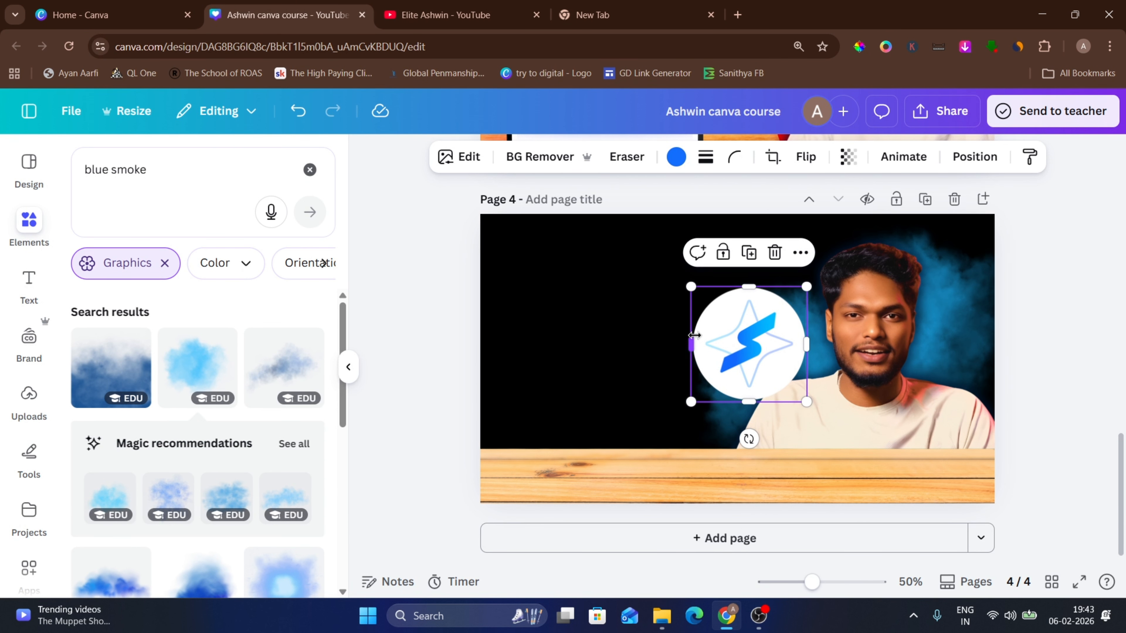
Lower the round logo to the man's shoulder on page 4, send it backward behind the portrait and deselect it.
left_click_drag(759, 328, 772, 357)
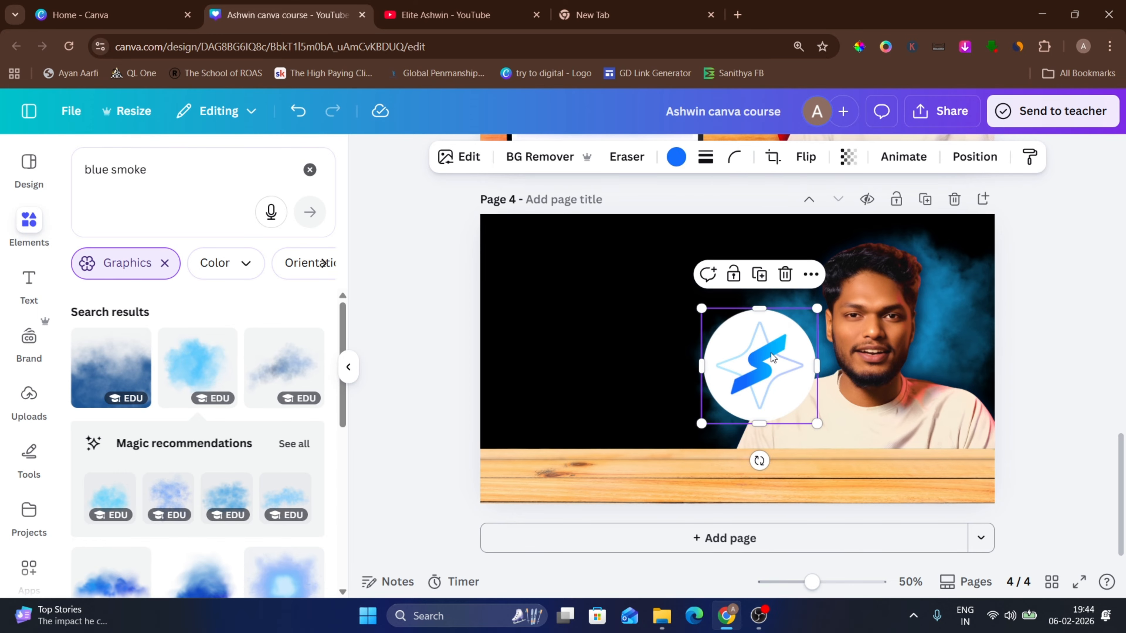
scroll(771, 353, "up", 3)
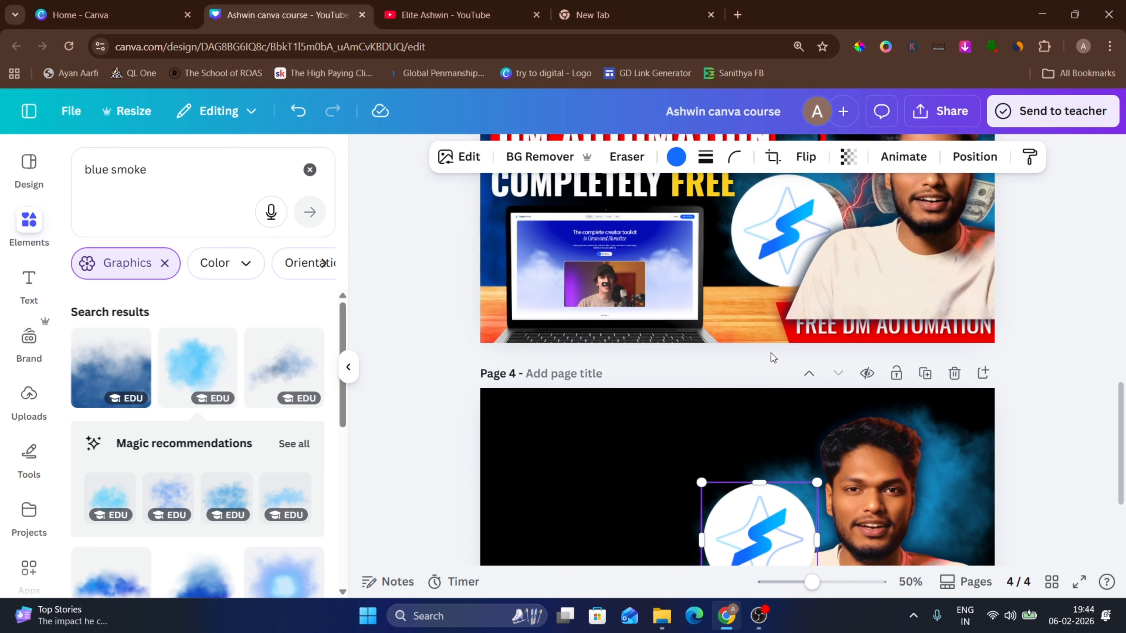
scroll(771, 353, "down", 3)
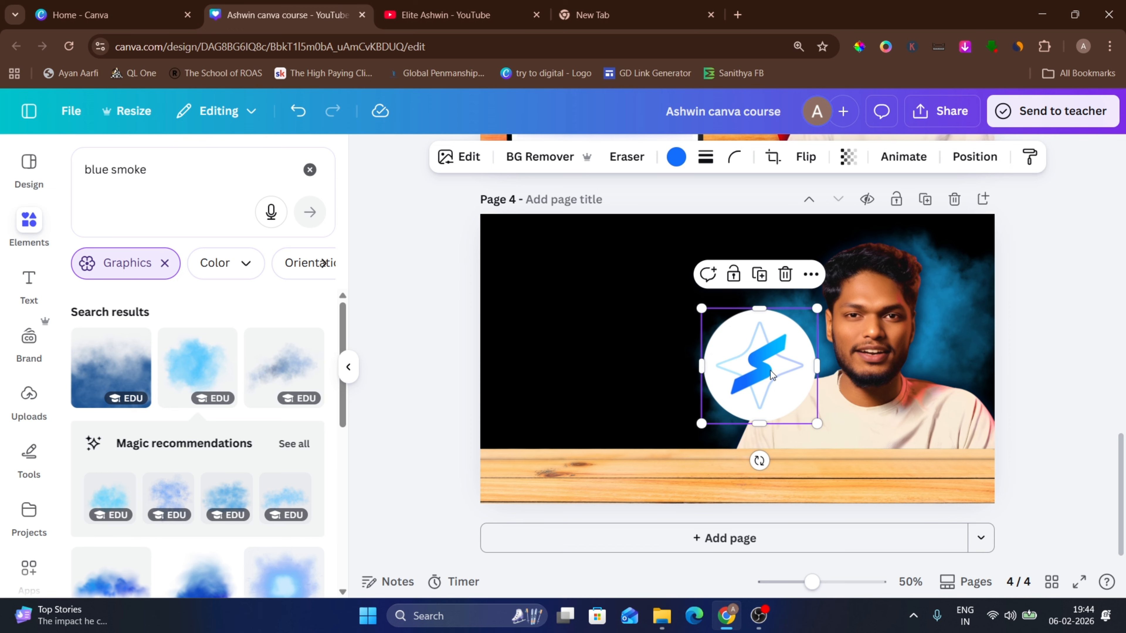
left_click(876, 352)
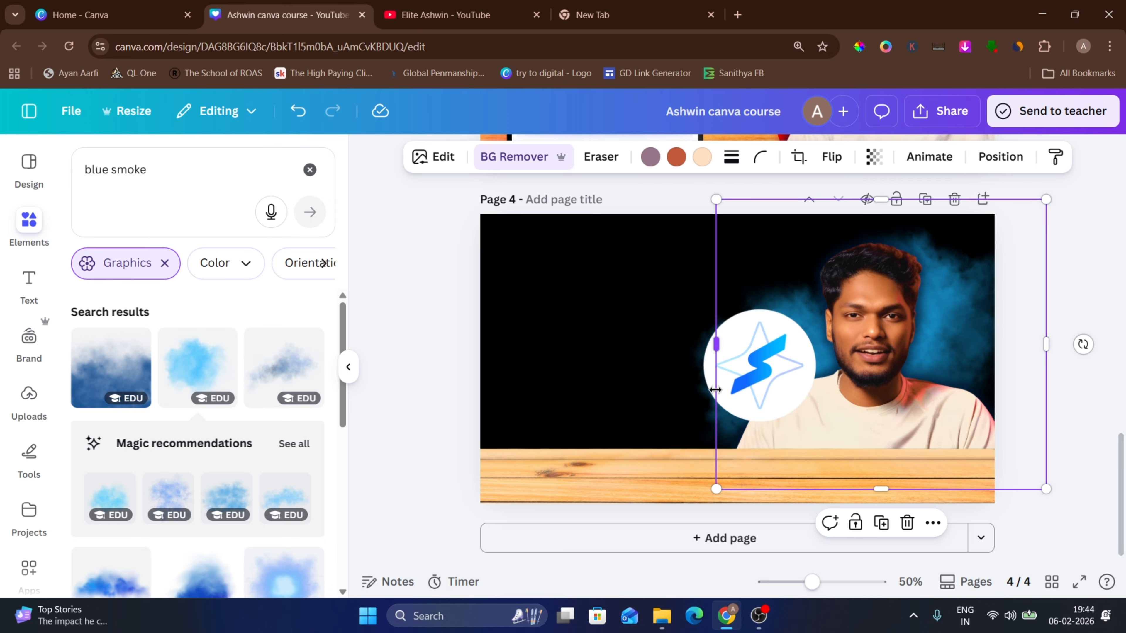
left_click(763, 386)
right_click(763, 386)
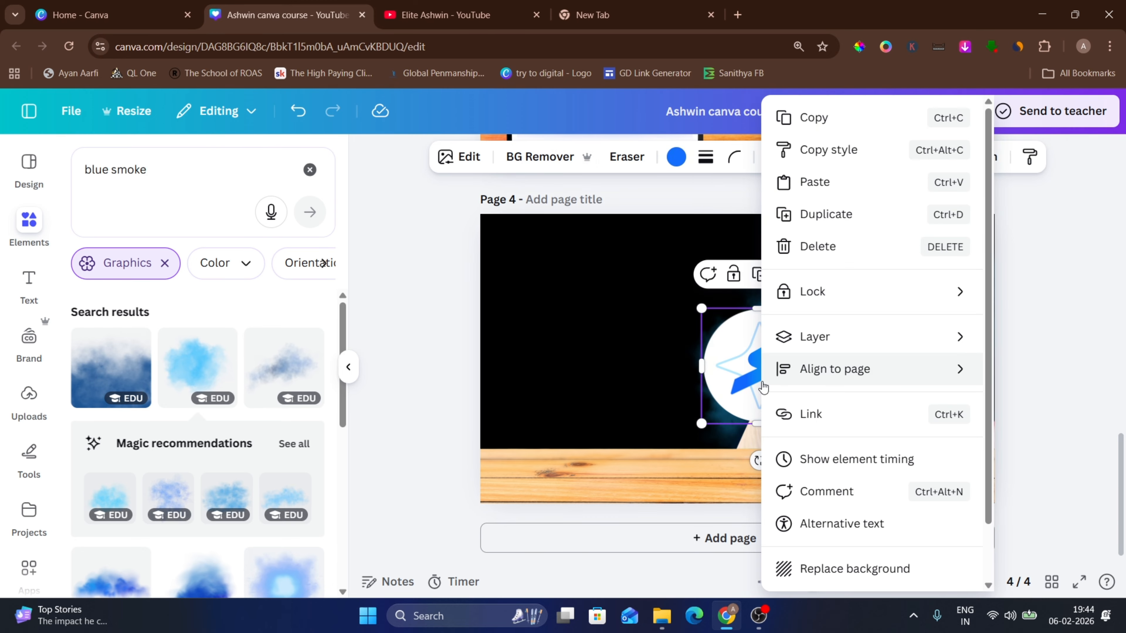
mouse_move(817, 336)
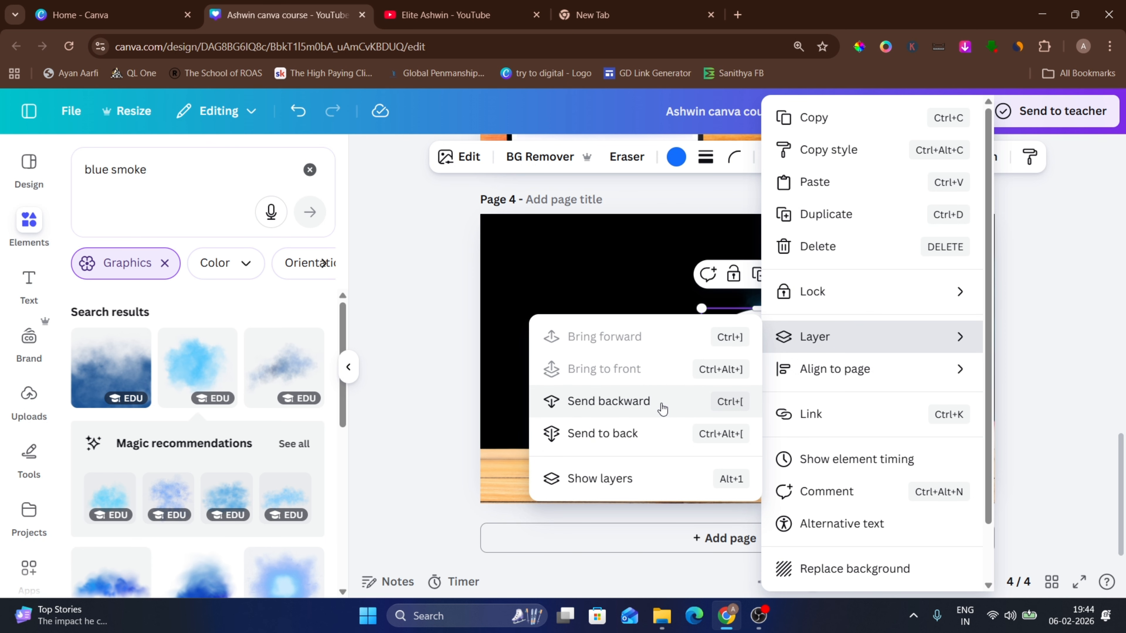
left_click(663, 408)
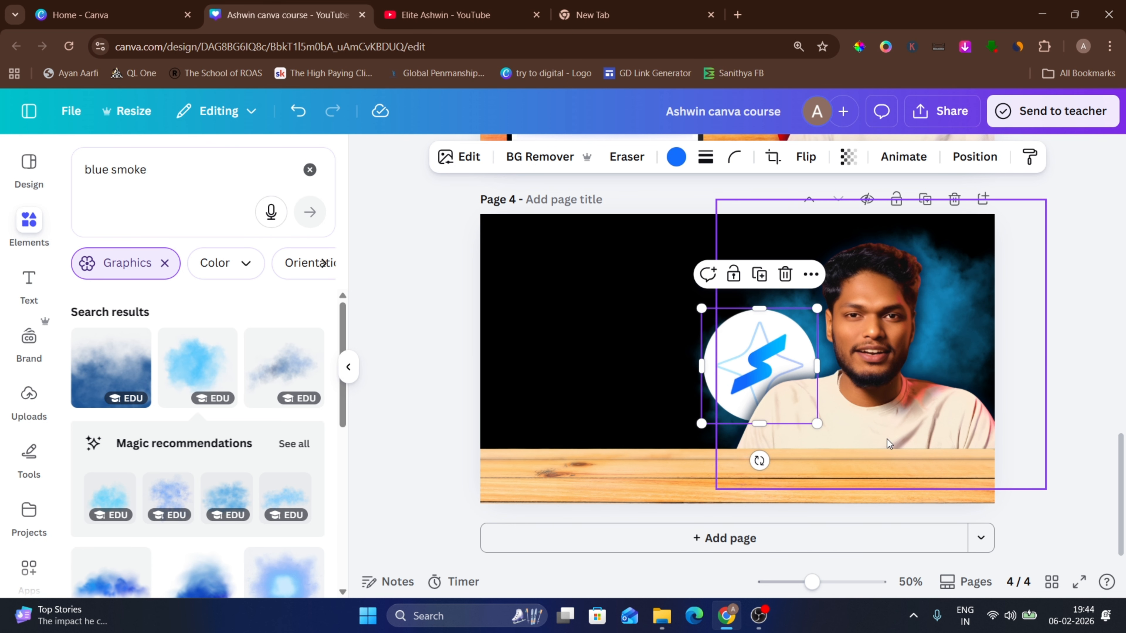
left_click(600, 353)
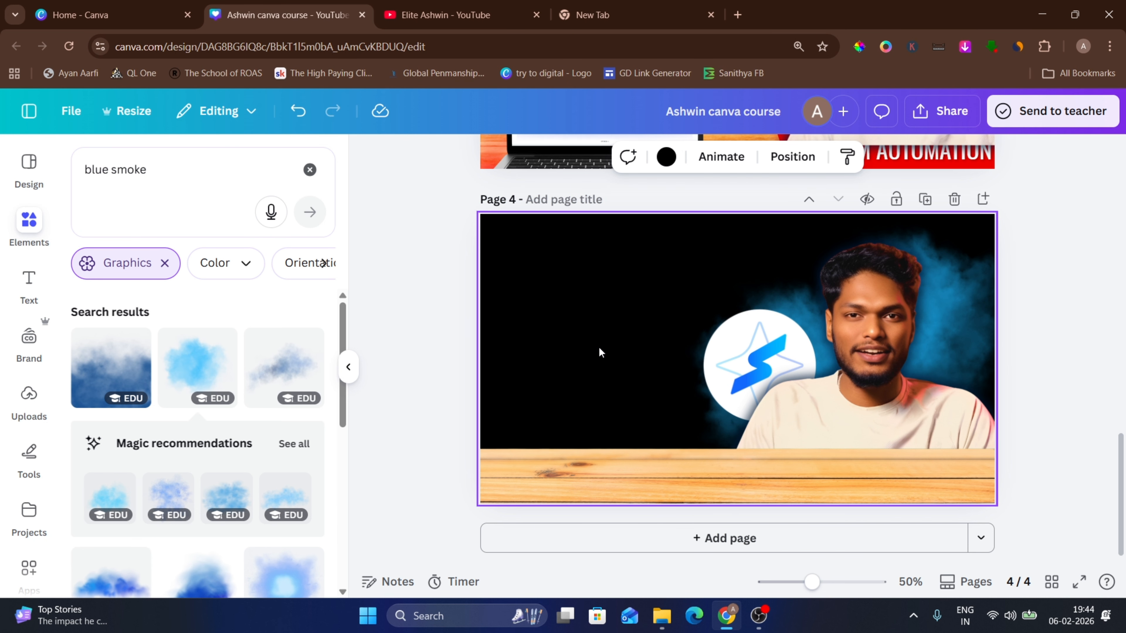
Search the photo library for "LAPTOP" in place of the earlier table search.
scroll(599, 349, "up", 2)
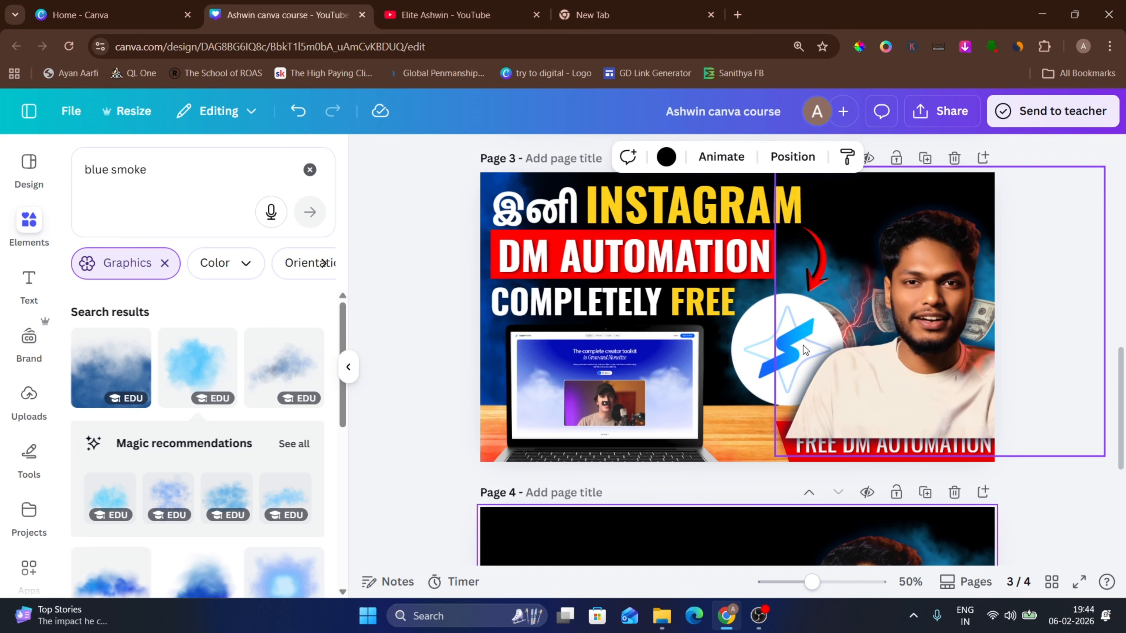
scroll(521, 316, "down", 3)
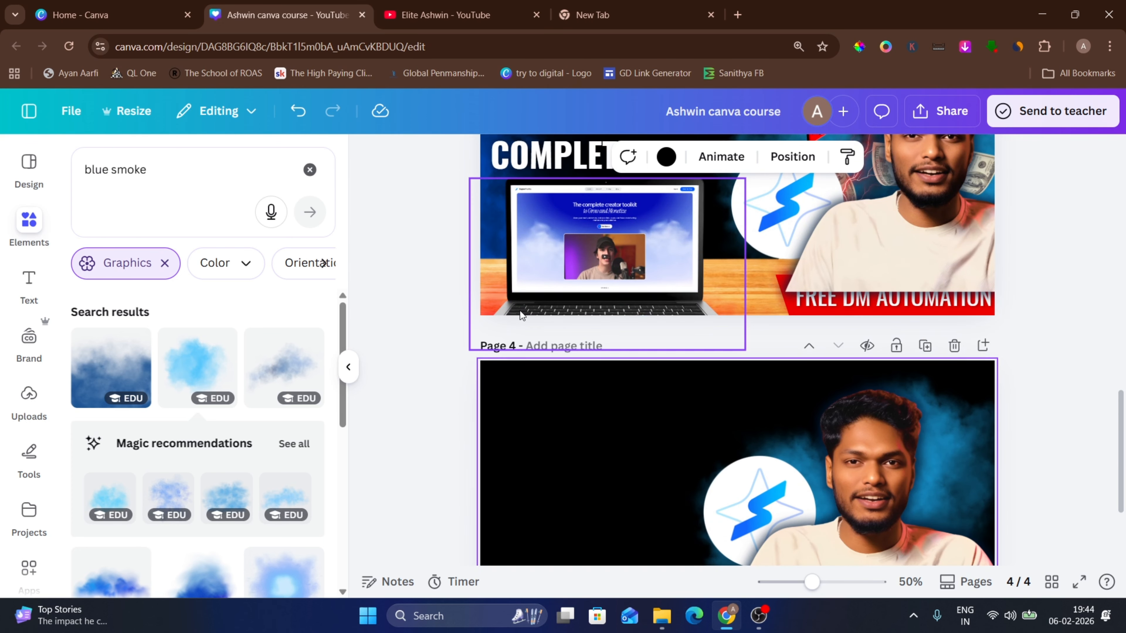
scroll(586, 455, "down", 3)
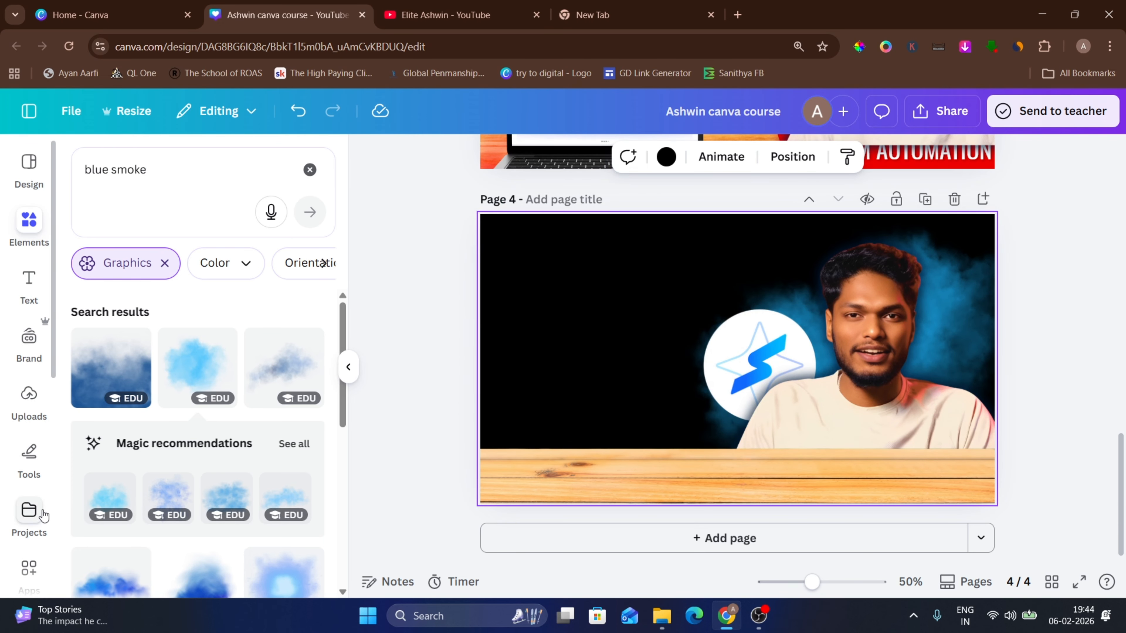
scroll(43, 516, "down", 3)
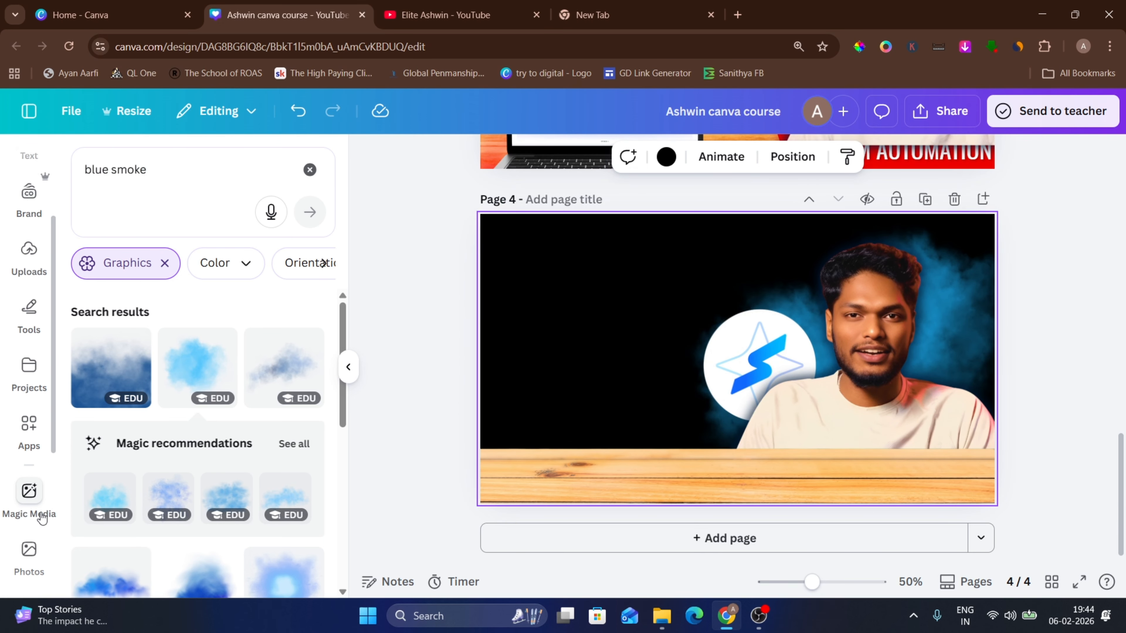
left_click(27, 549)
left_click(149, 170)
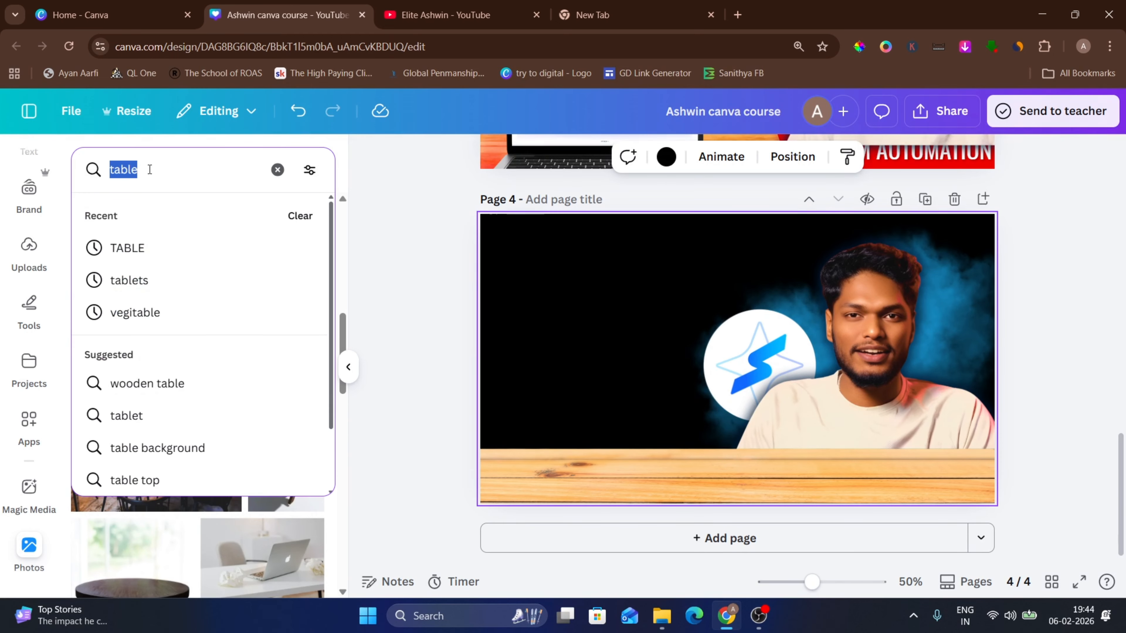
key("BackSpace")
type("lap")
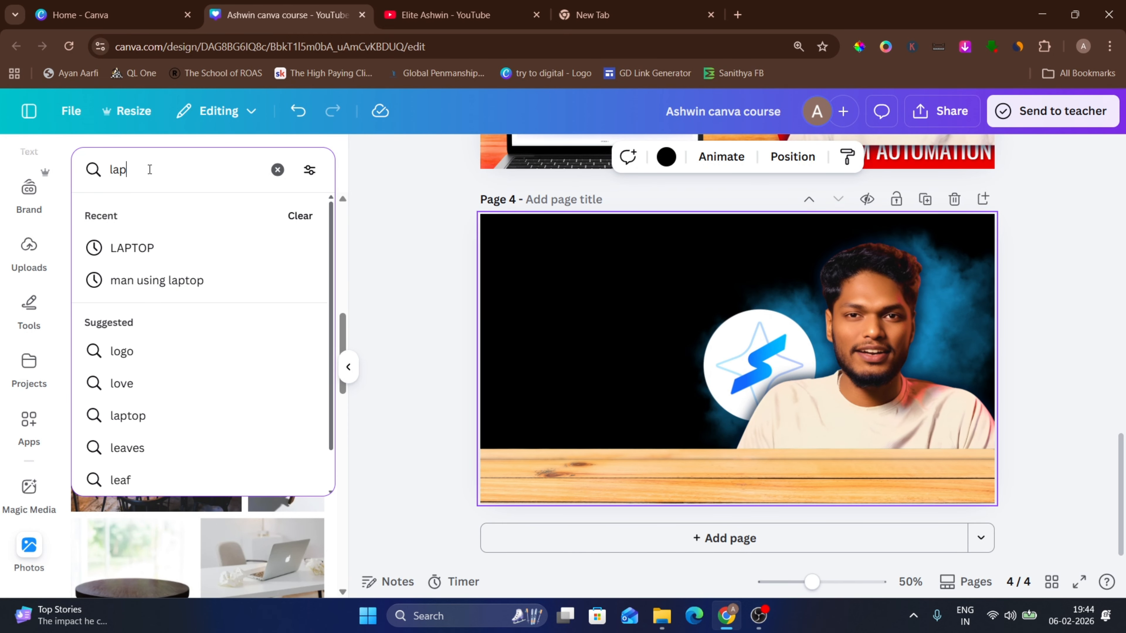
key("Down")
key("Return")
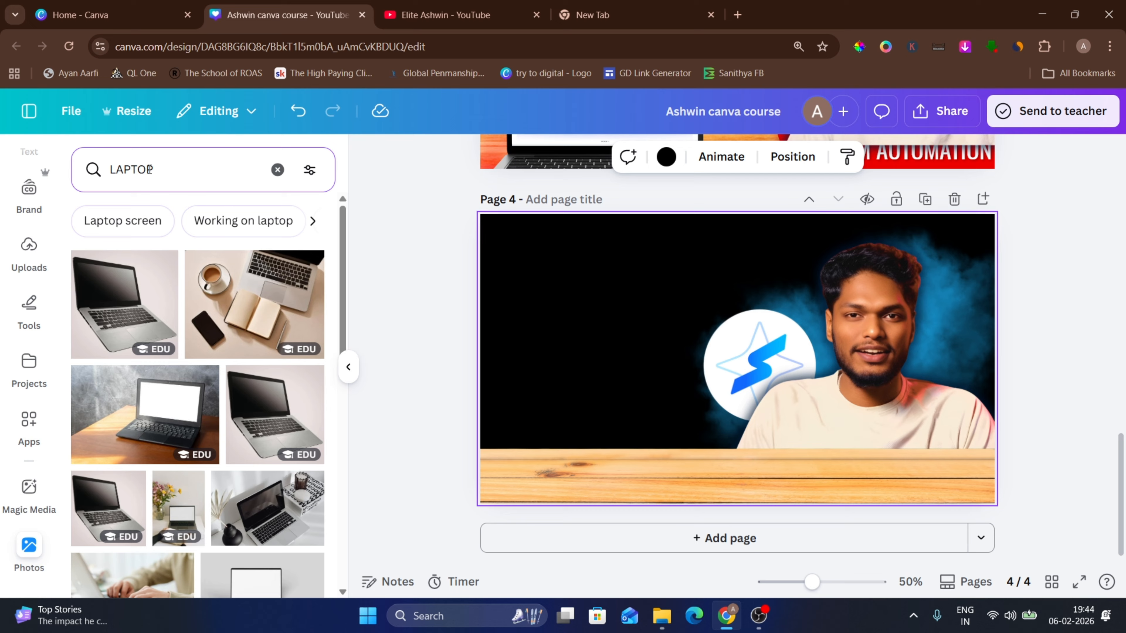
Add the photo of the open laptop with a blank screen to page 4, resting on the table at the lower-left, and deselect it.
scroll(195, 381, "down", 5)
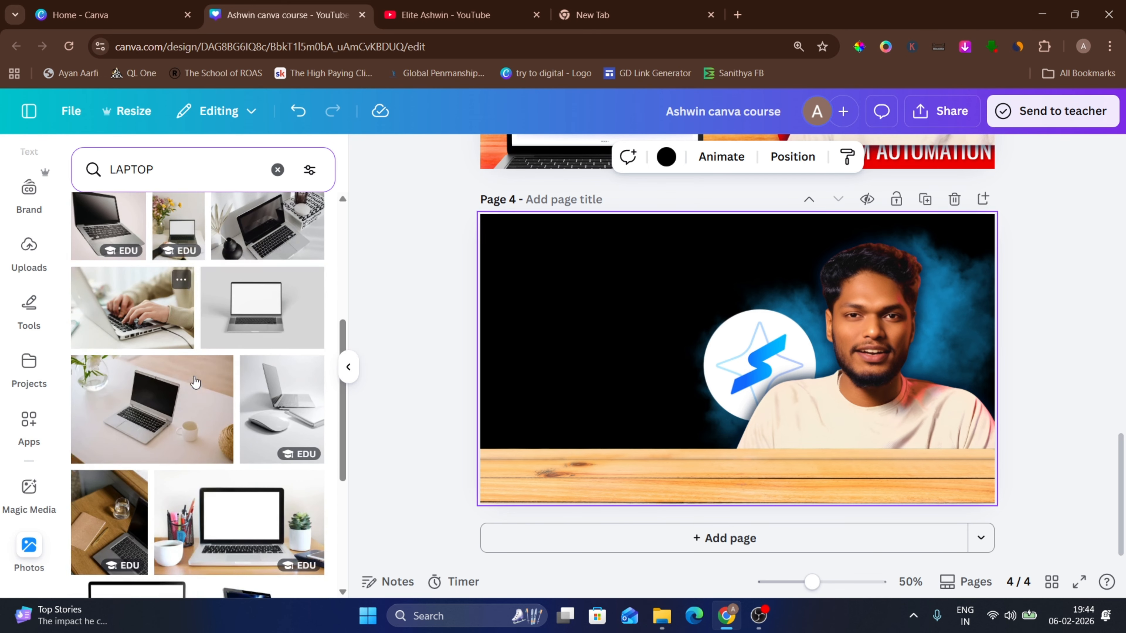
scroll(195, 382, "down", 3)
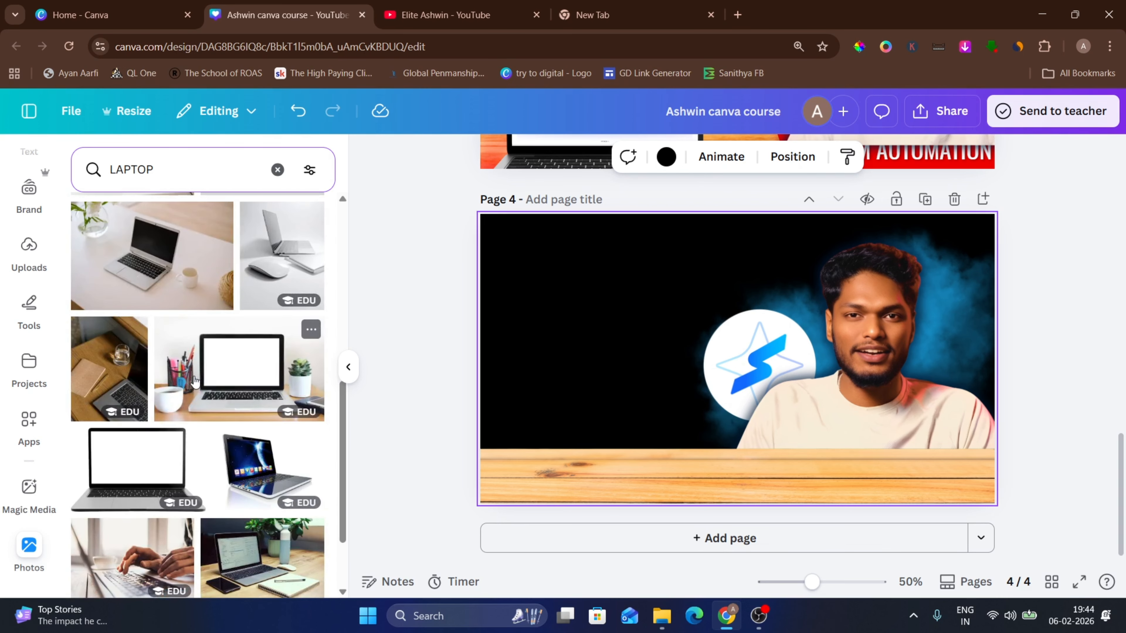
scroll(195, 380, "down", 2)
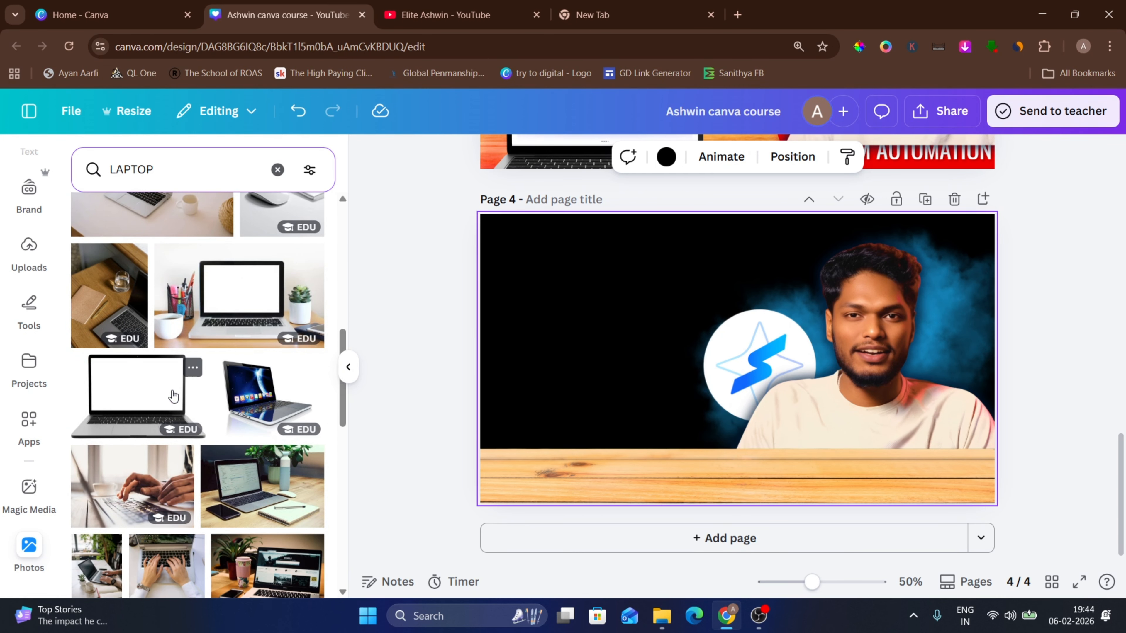
left_click(133, 404)
left_click_drag(704, 398, 652, 464)
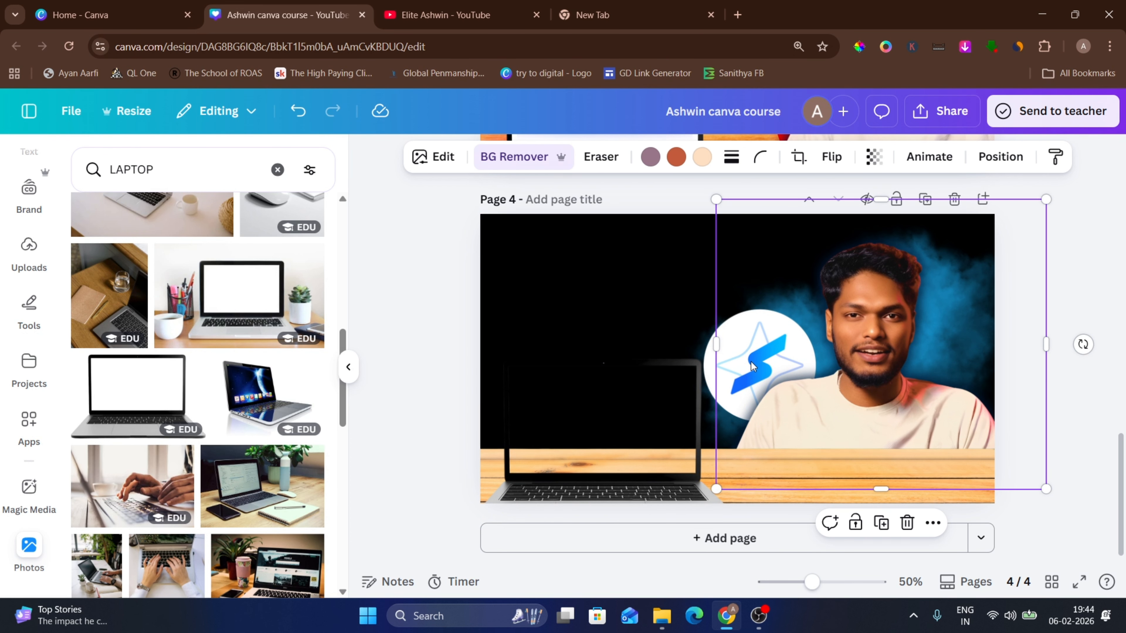
left_click_drag(745, 358, 760, 346)
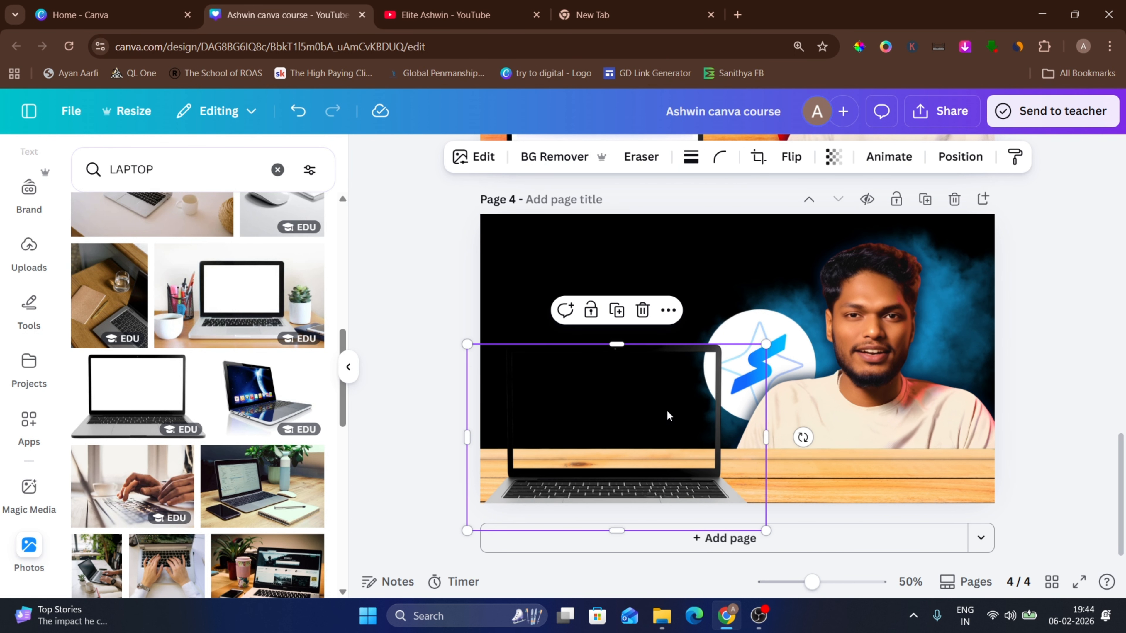
left_click(675, 269)
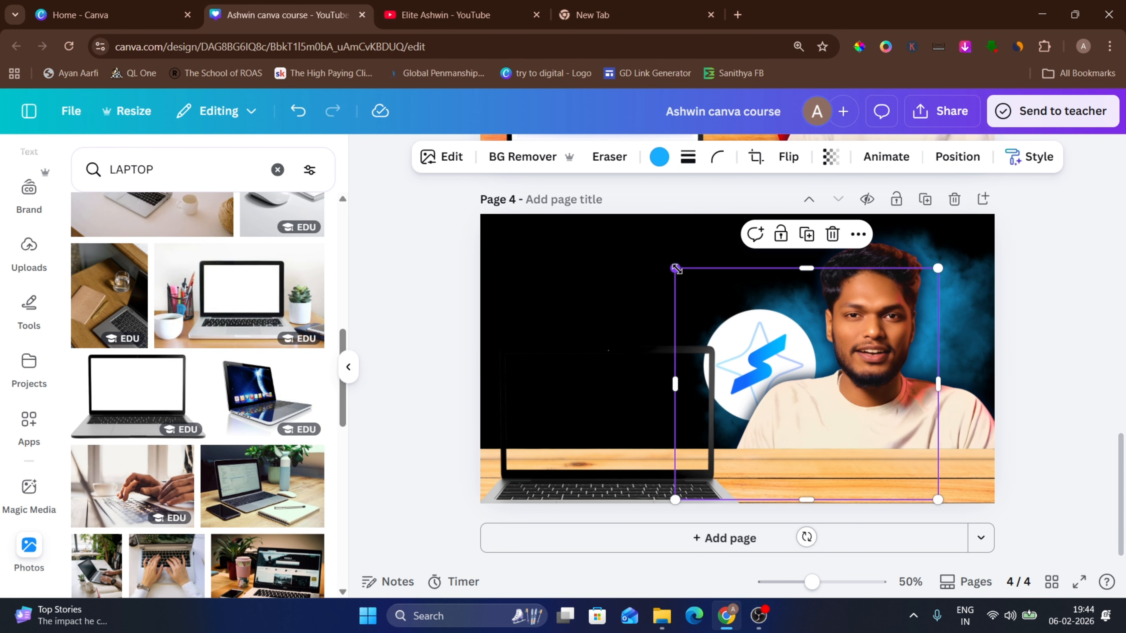
left_click(594, 249)
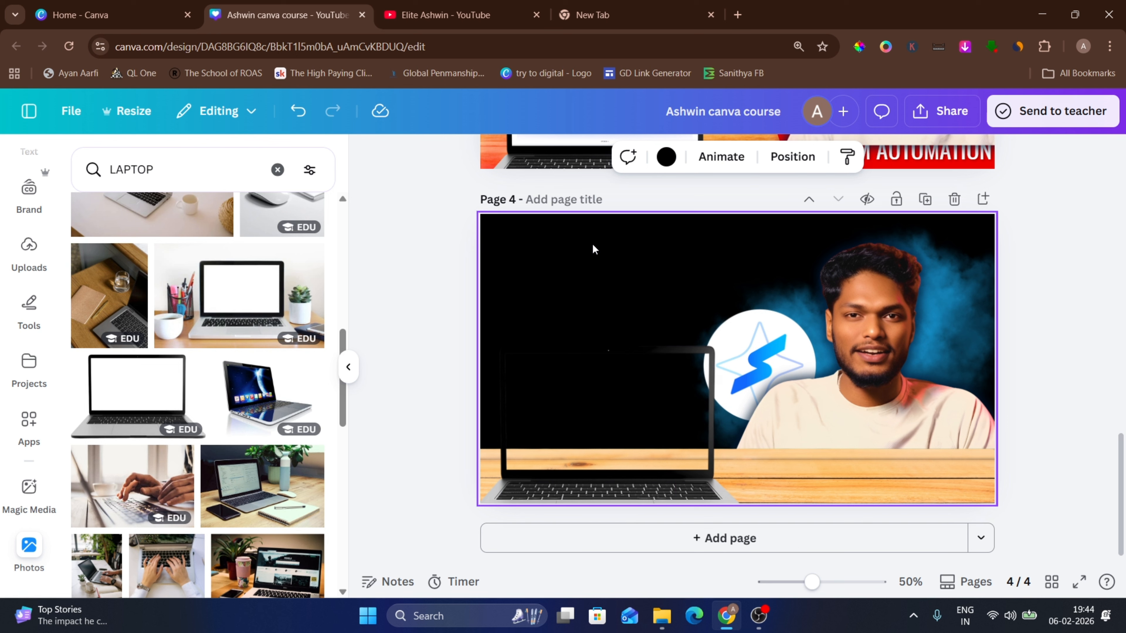
Clear the "blue smoke" element search, add a basic square shape to page 4 and fill it white.
scroll(29, 222, "up", 3)
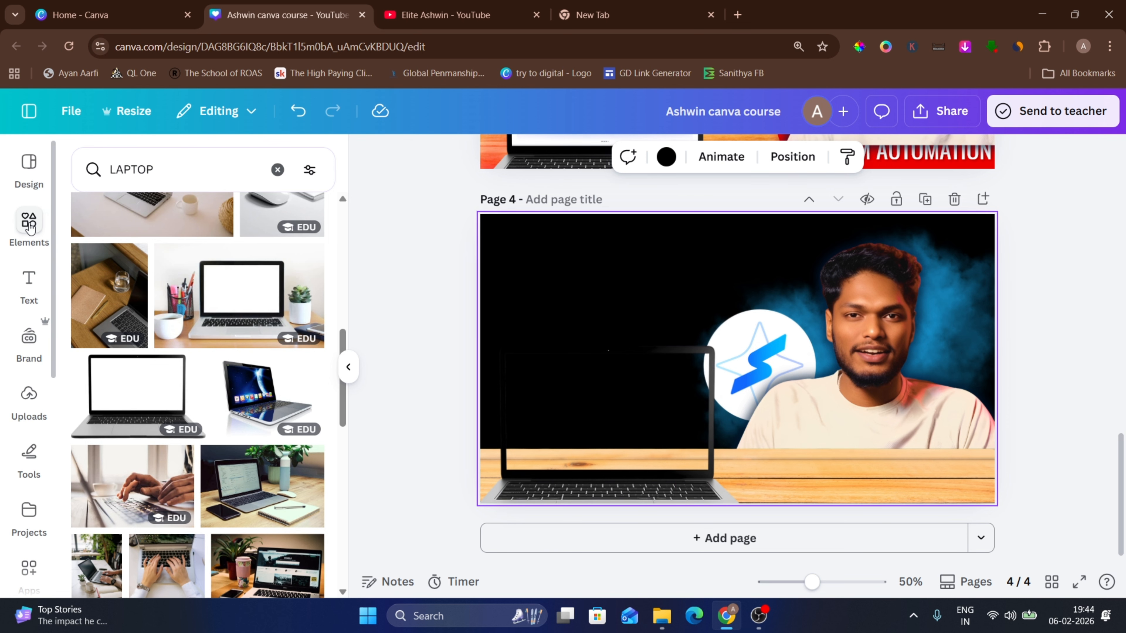
left_click(29, 222)
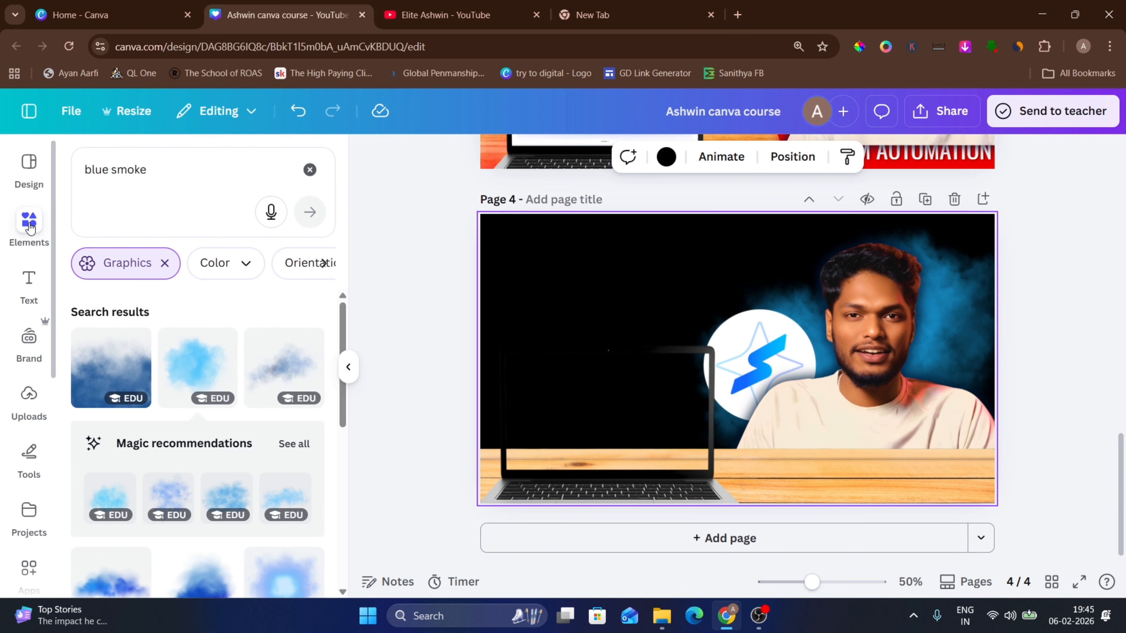
left_click(310, 169)
left_click(132, 512)
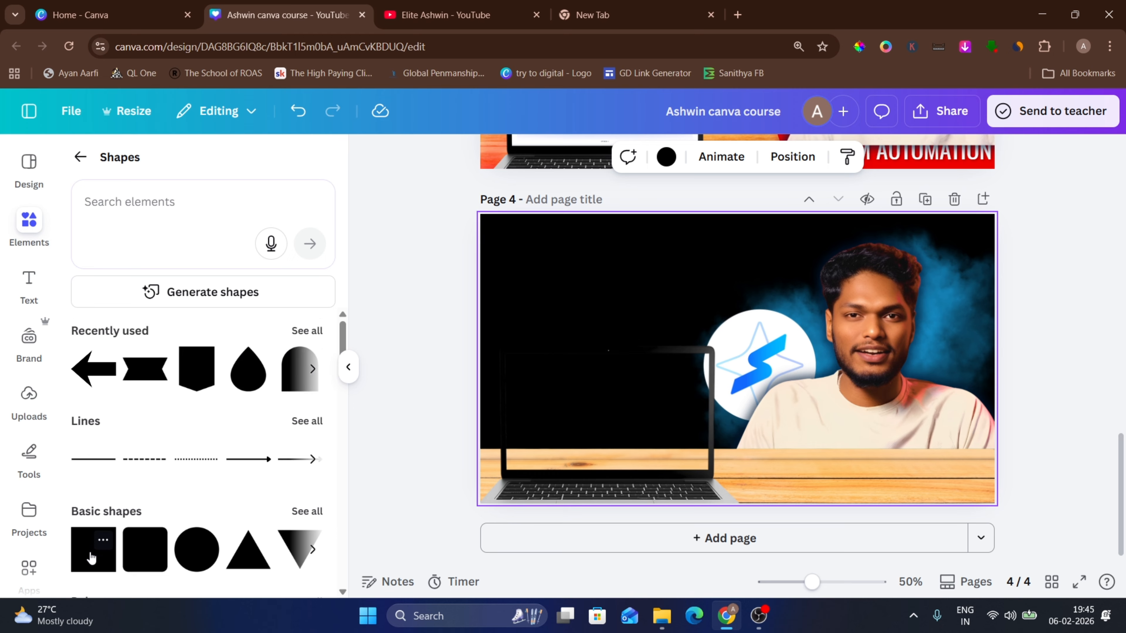
left_click(91, 558)
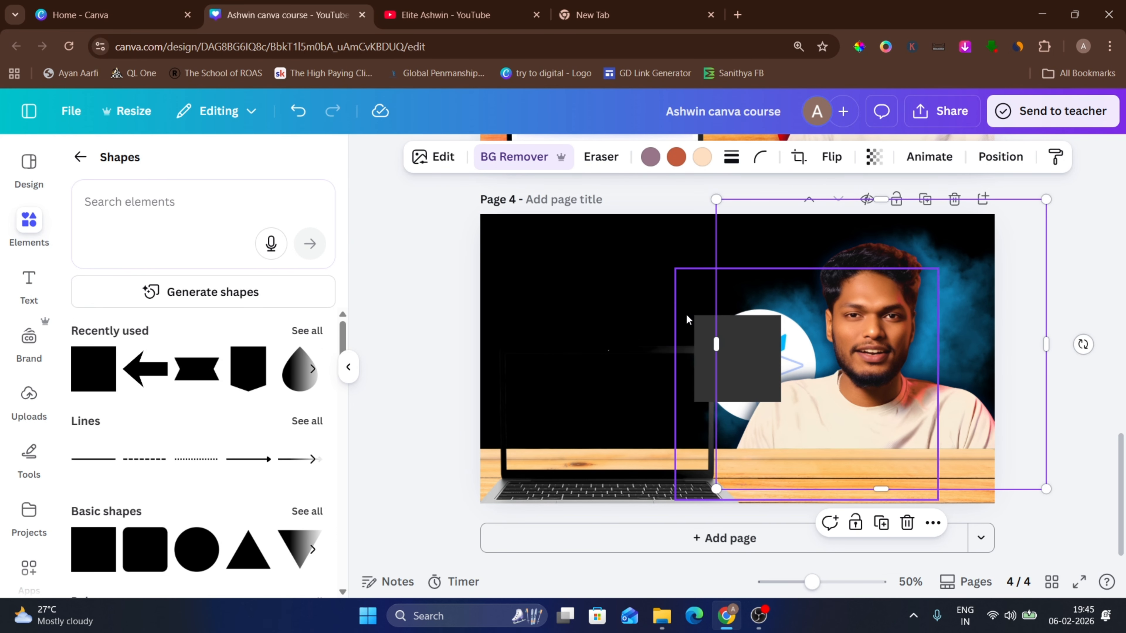
left_click(715, 343)
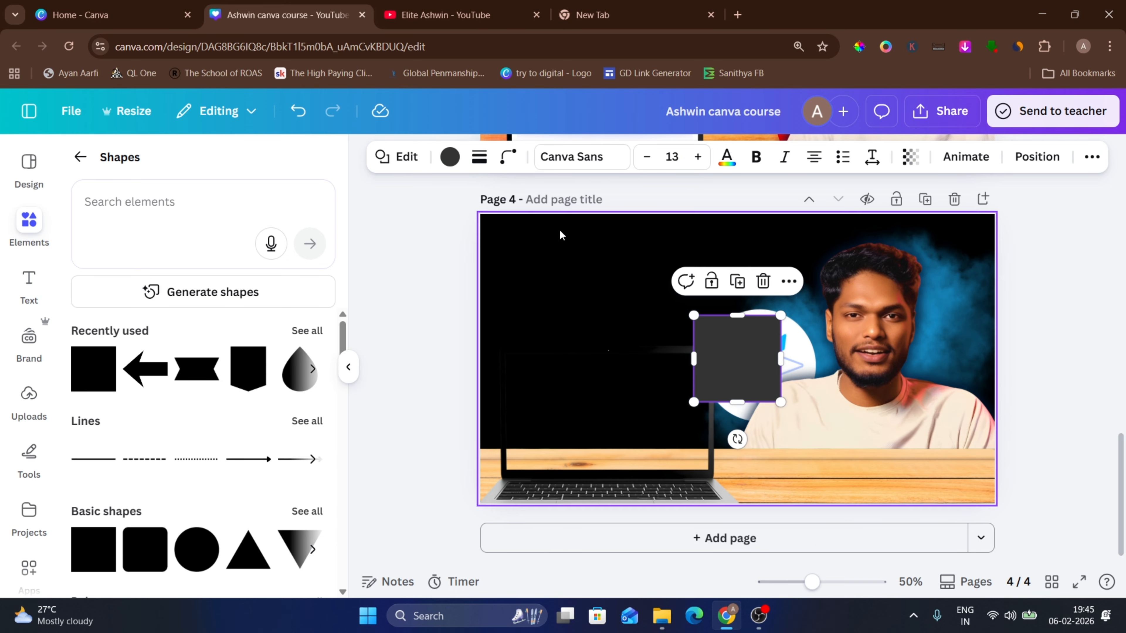
left_click(450, 157)
left_click(235, 313)
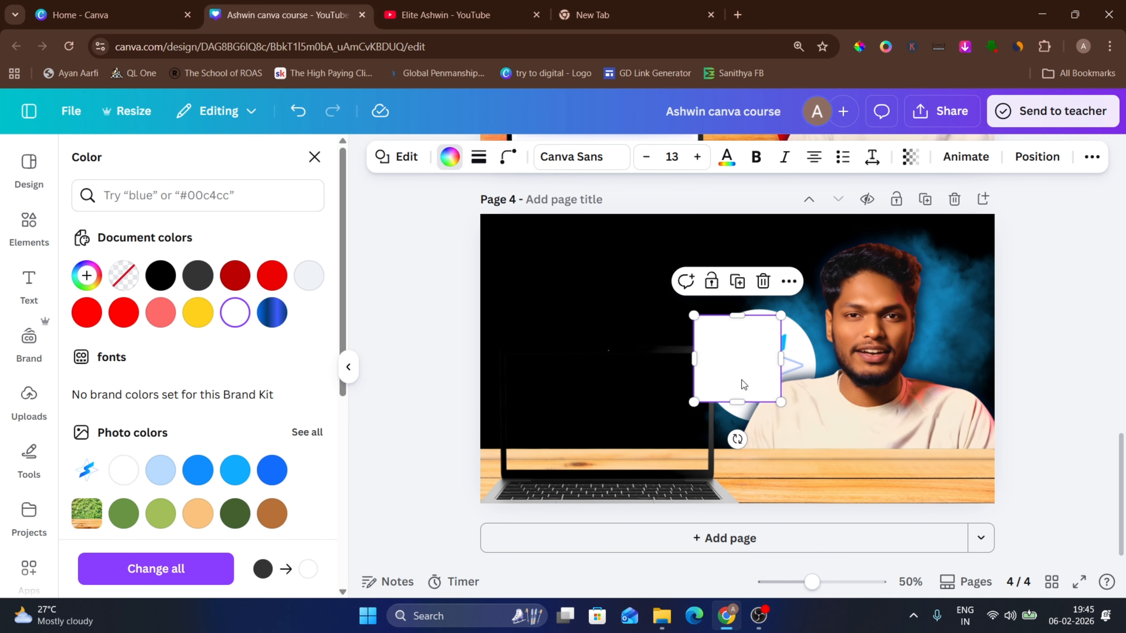
left_click(807, 442)
Move the white square onto the laptop and stretch it into a rectangle covering the whole screen area.
left_click(733, 354)
left_click_drag(722, 360, 663, 396)
left_click(539, 396)
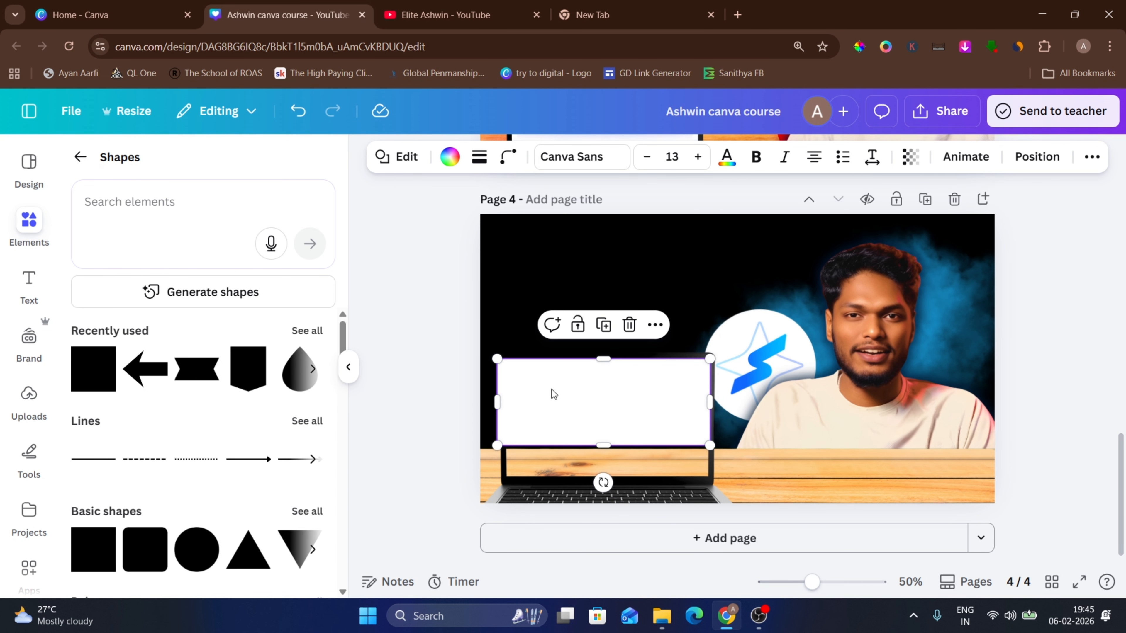
left_click_drag(498, 397, 502, 398)
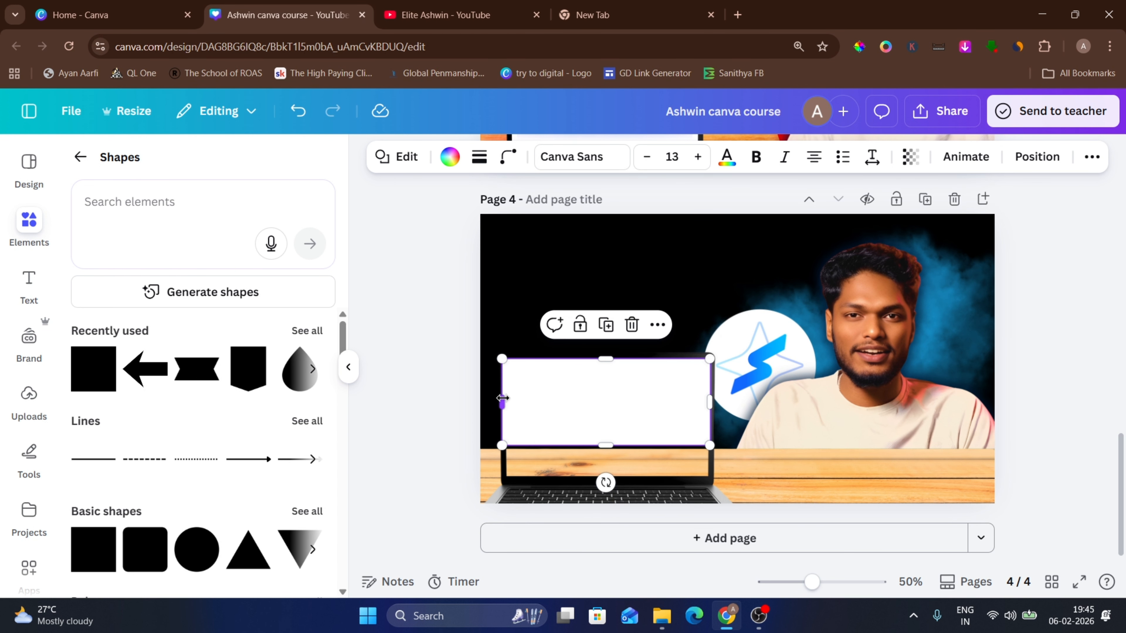
left_click_drag(611, 444, 607, 480)
Send the white rectangle one layer backward behind the laptop frame and deselect it.
right_click(617, 445)
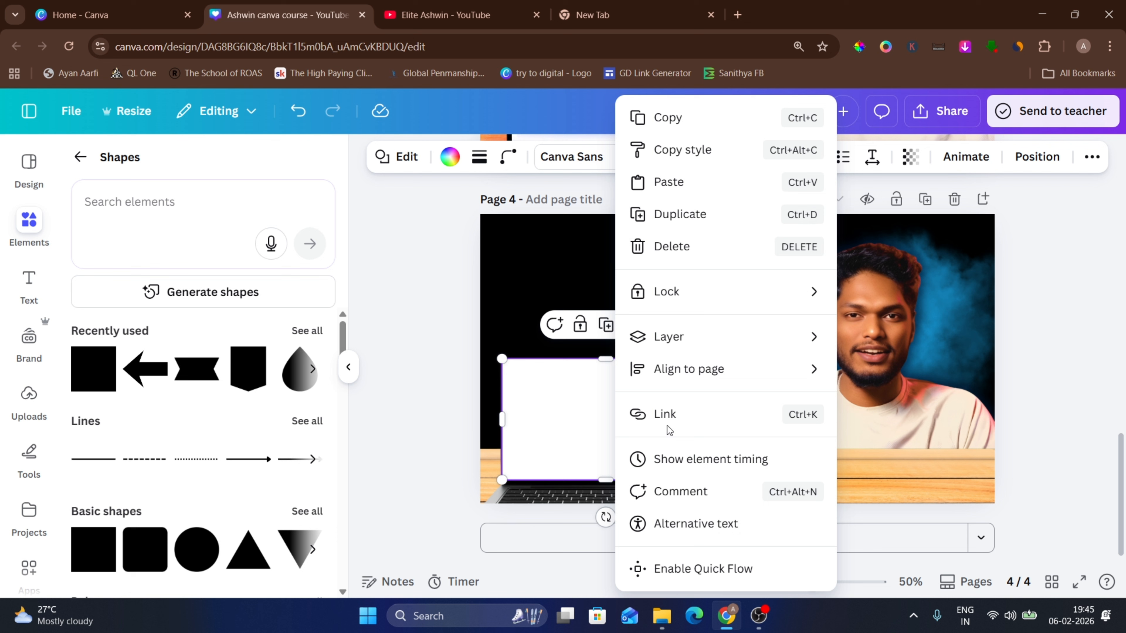
mouse_move(679, 337)
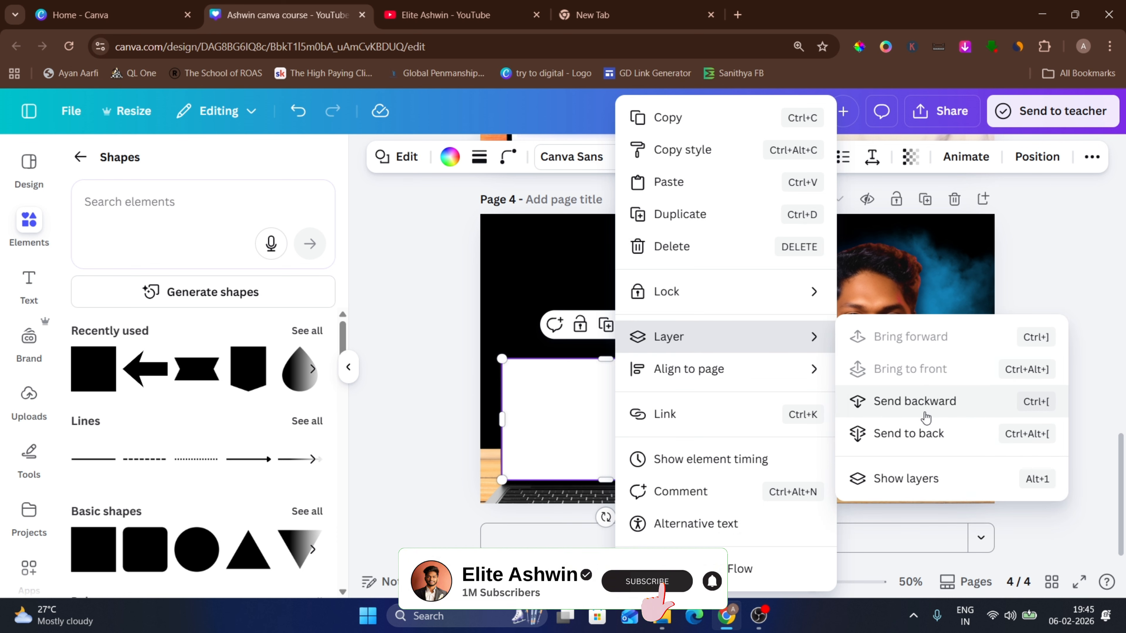
left_click(925, 401)
left_click(816, 513)
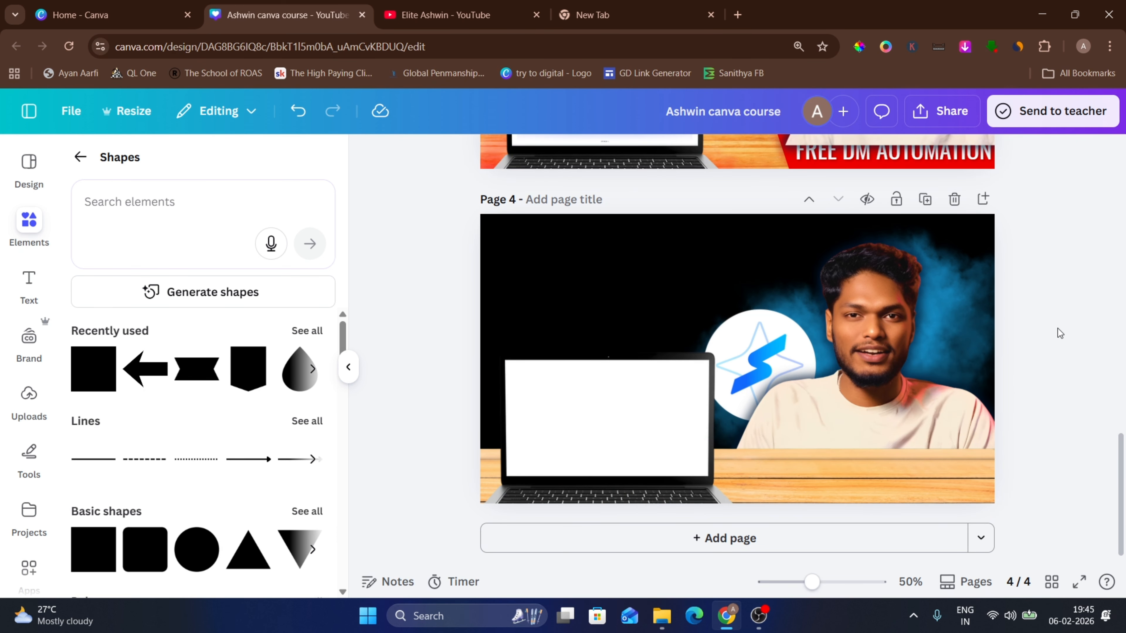
Copy the website screenshot from the laptop on page 3 and place it on the white laptop screen on page 4.
scroll(1058, 328, "up", 1)
scroll(1058, 327, "down", 1)
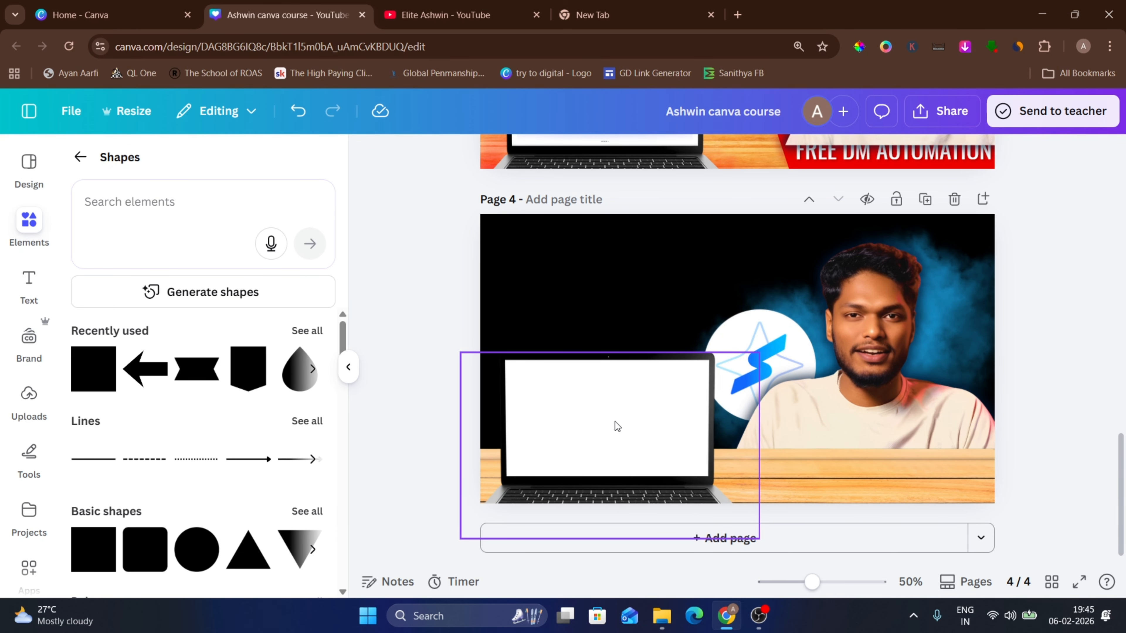
scroll(615, 427, "up", 2)
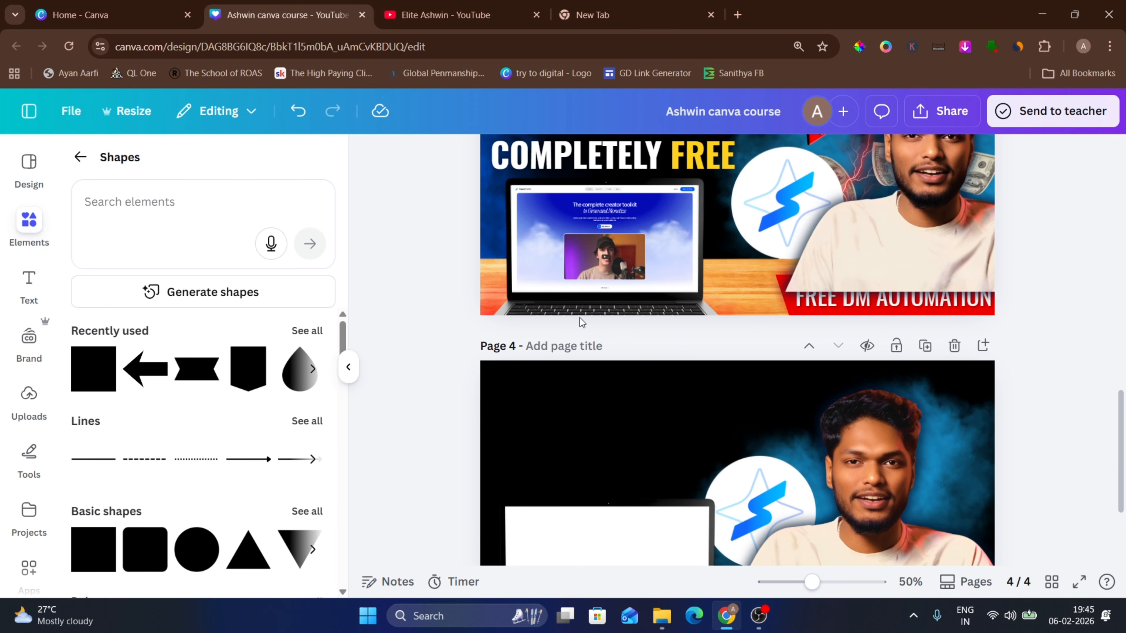
left_click(577, 262)
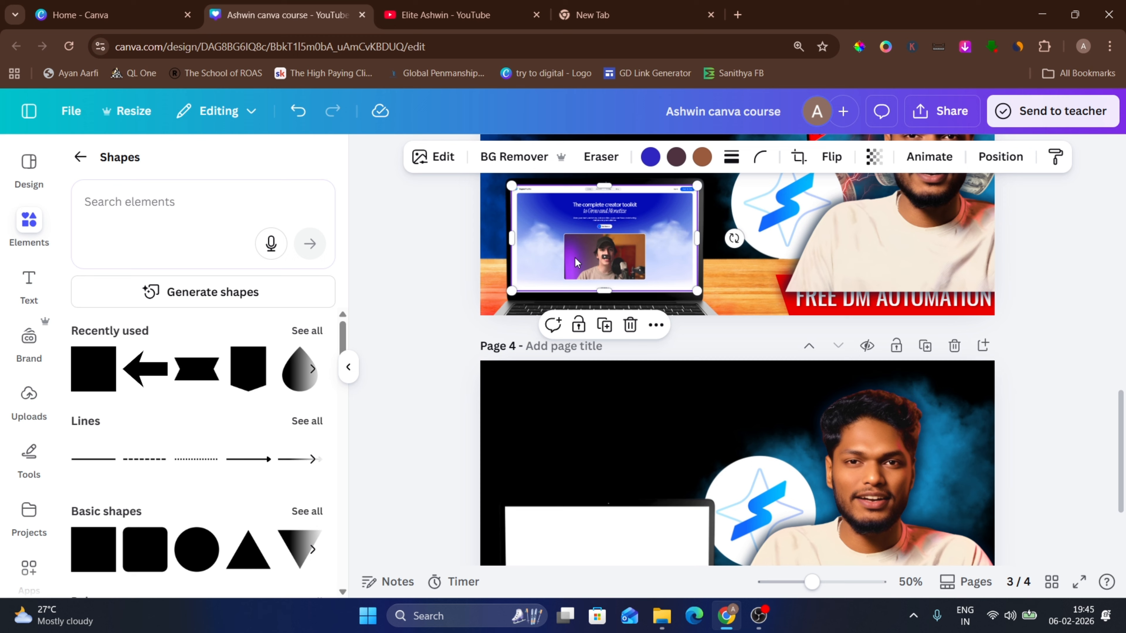
left_click(534, 438)
key("ctrl+v")
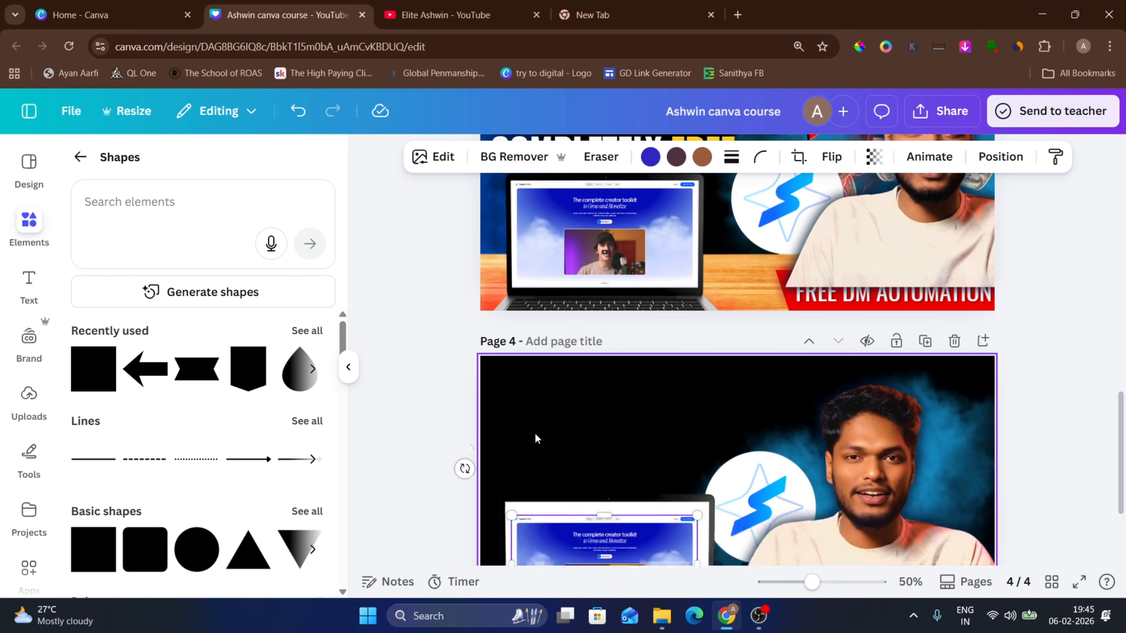
scroll(536, 439, "down", 2)
left_click_drag(543, 433, 540, 424)
Enlarge the website screenshot to fill the laptop screen on page 4, fine-tune its fit and deselect it.
scroll(535, 419, "up", 3)
left_click_drag(721, 515, 765, 534)
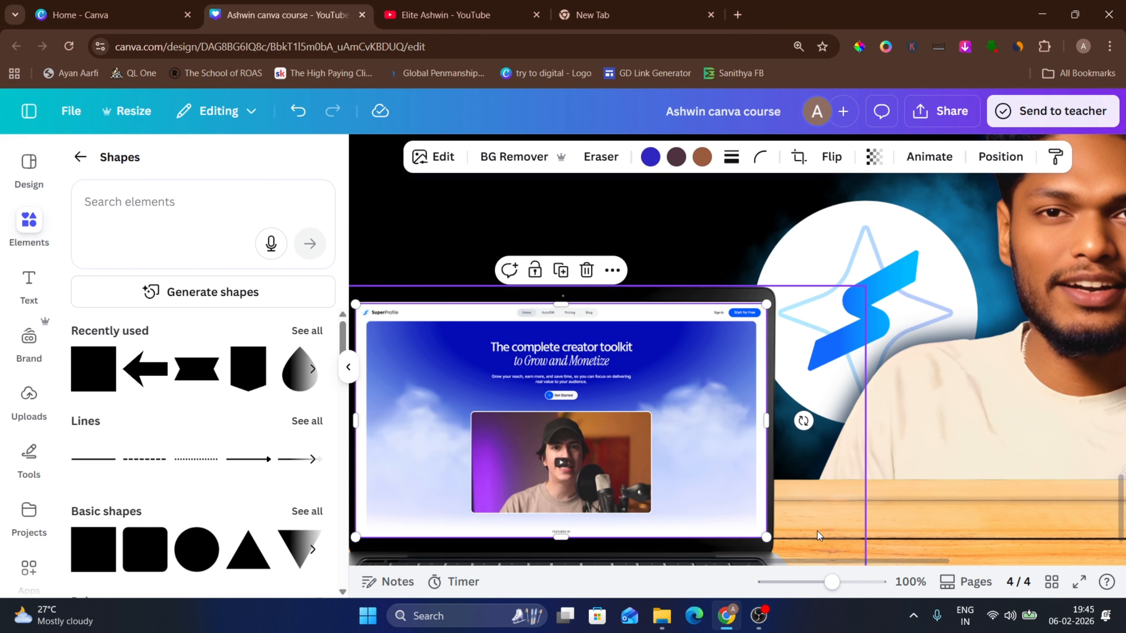
left_click(853, 510)
left_click_drag(707, 352, 709, 353)
left_click(919, 353)
scroll(919, 353, "down", 5)
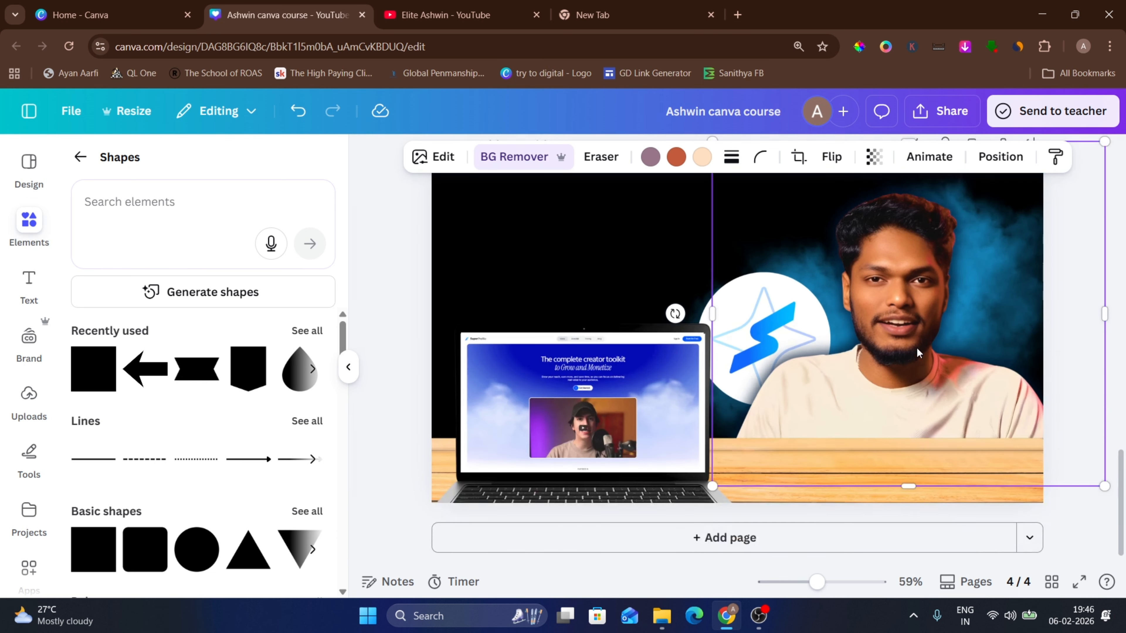
left_click(627, 475)
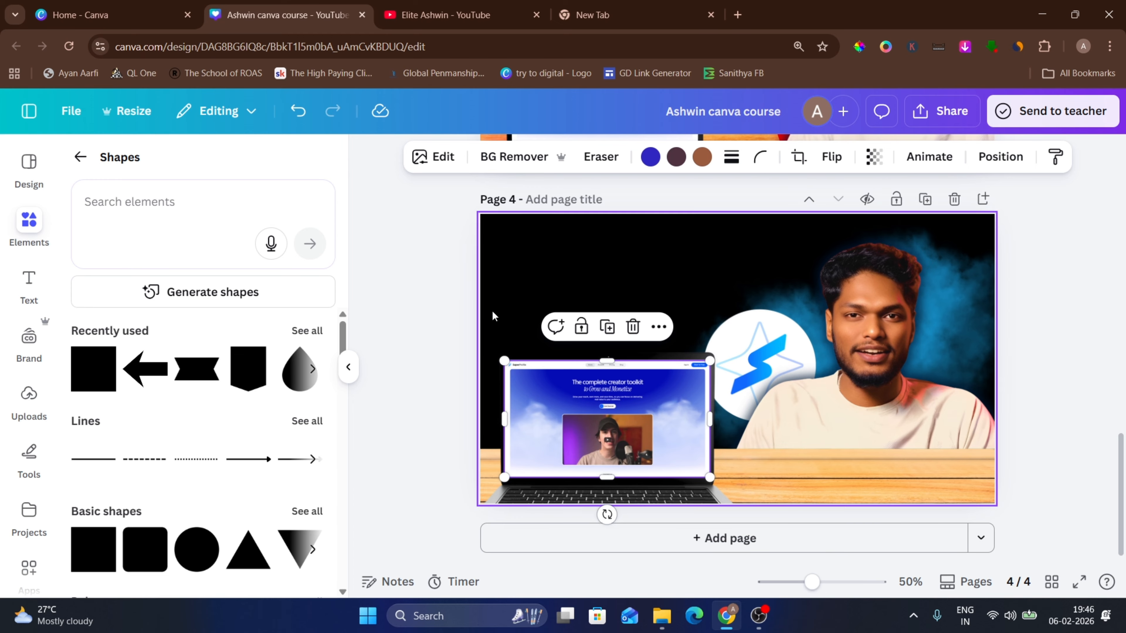
left_click(453, 304)
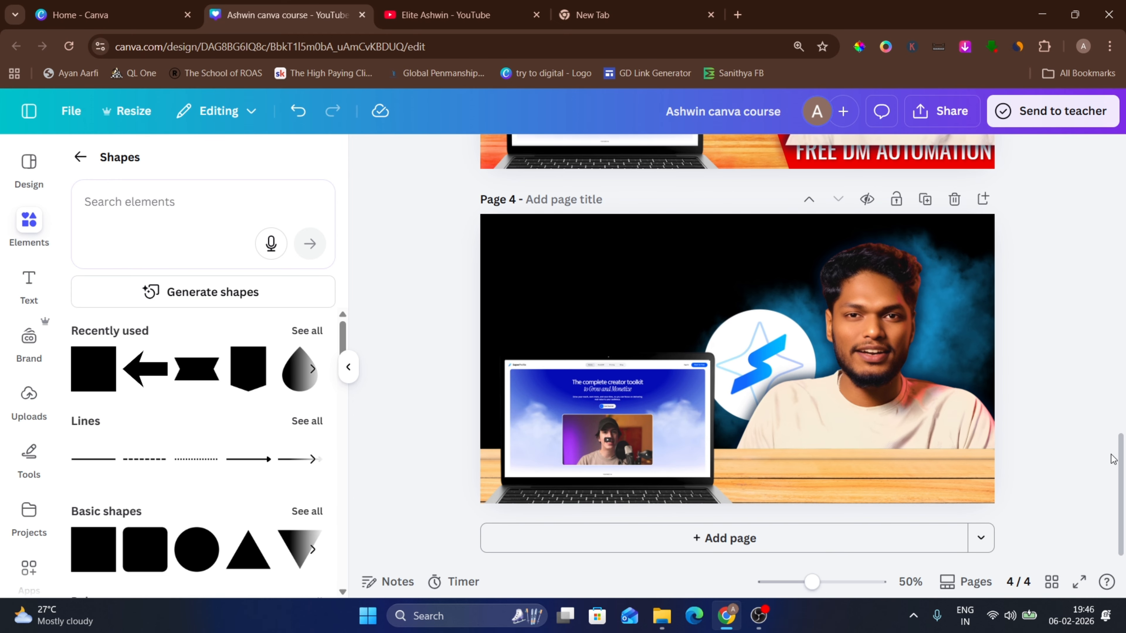
Check the headline layout on page 3, add a text box to page 4 and place it in the black area above the laptop.
scroll(1070, 420, "up", 5)
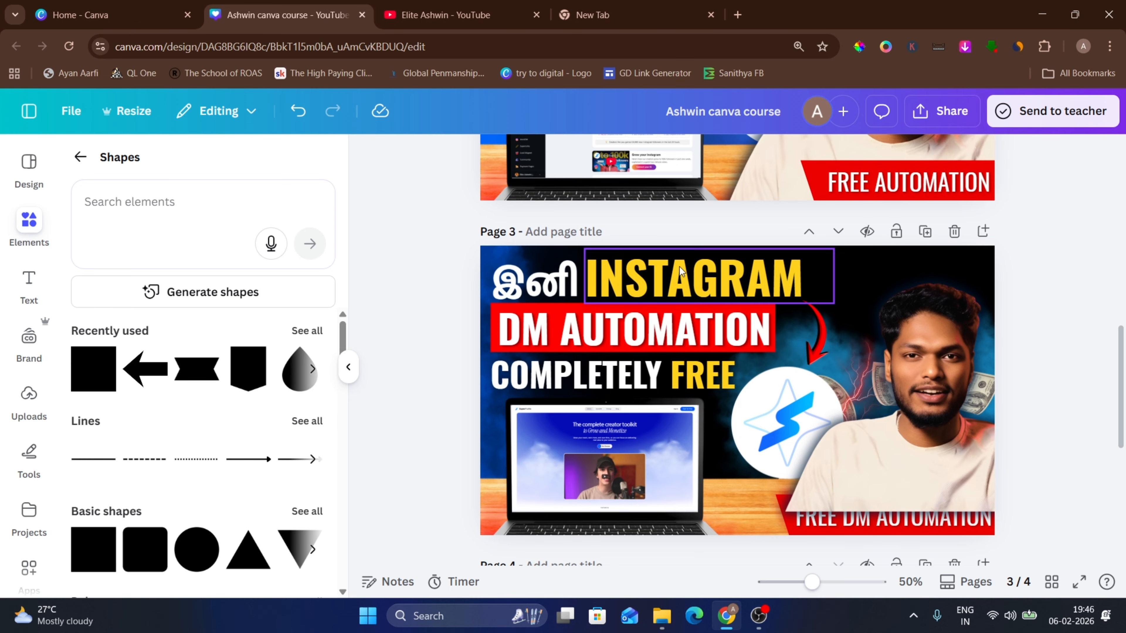
scroll(793, 351, "down", 2)
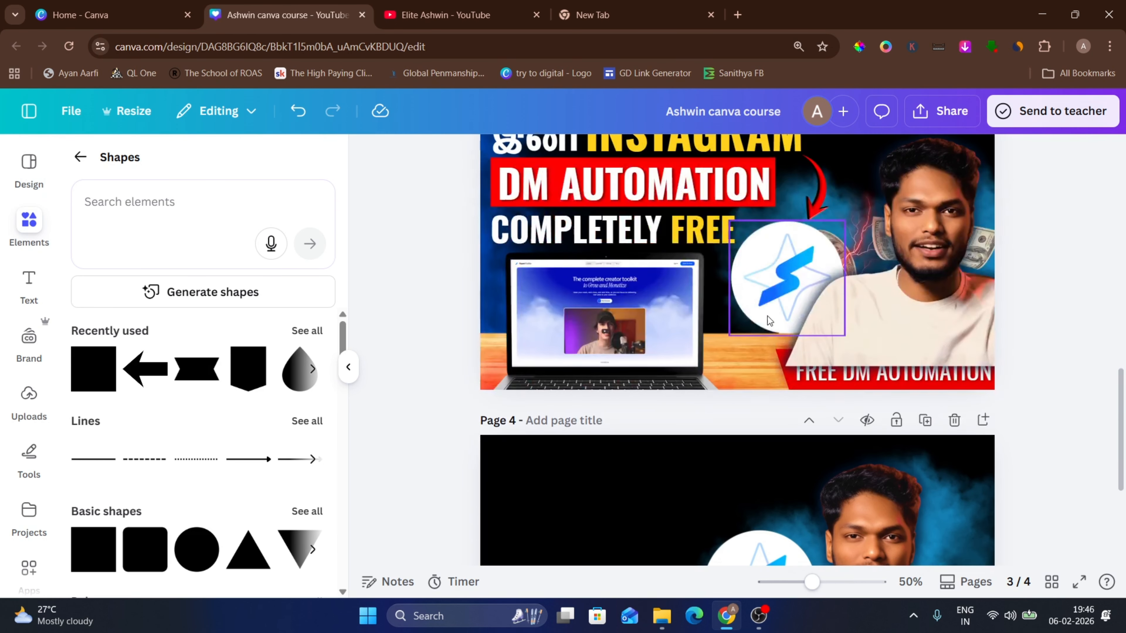
scroll(603, 276, "up", 3)
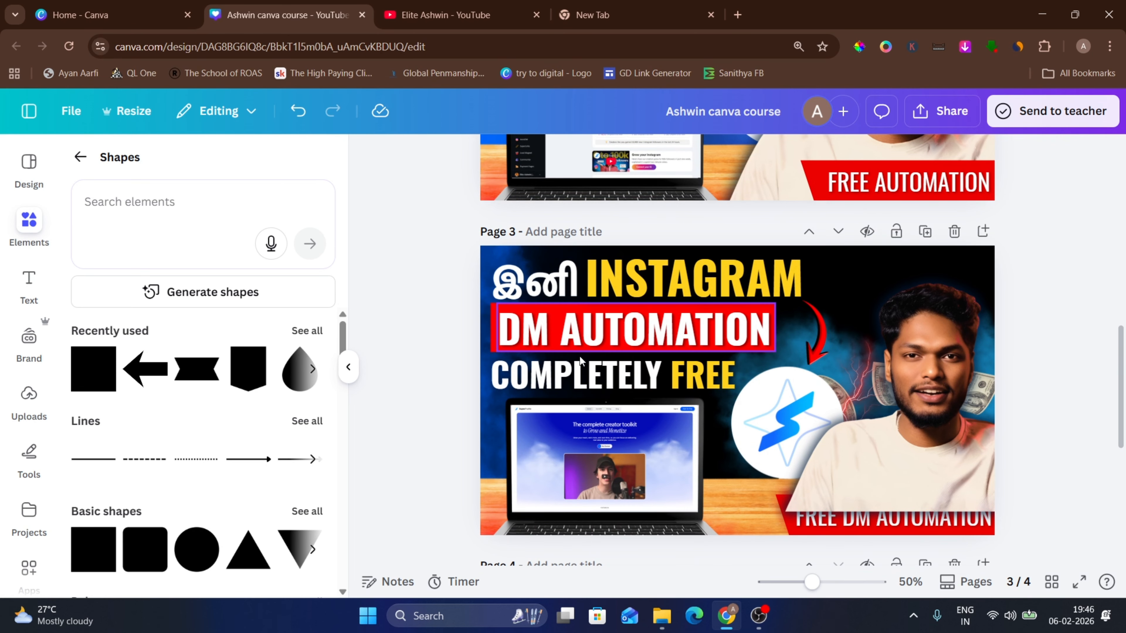
scroll(637, 345, "down", 7)
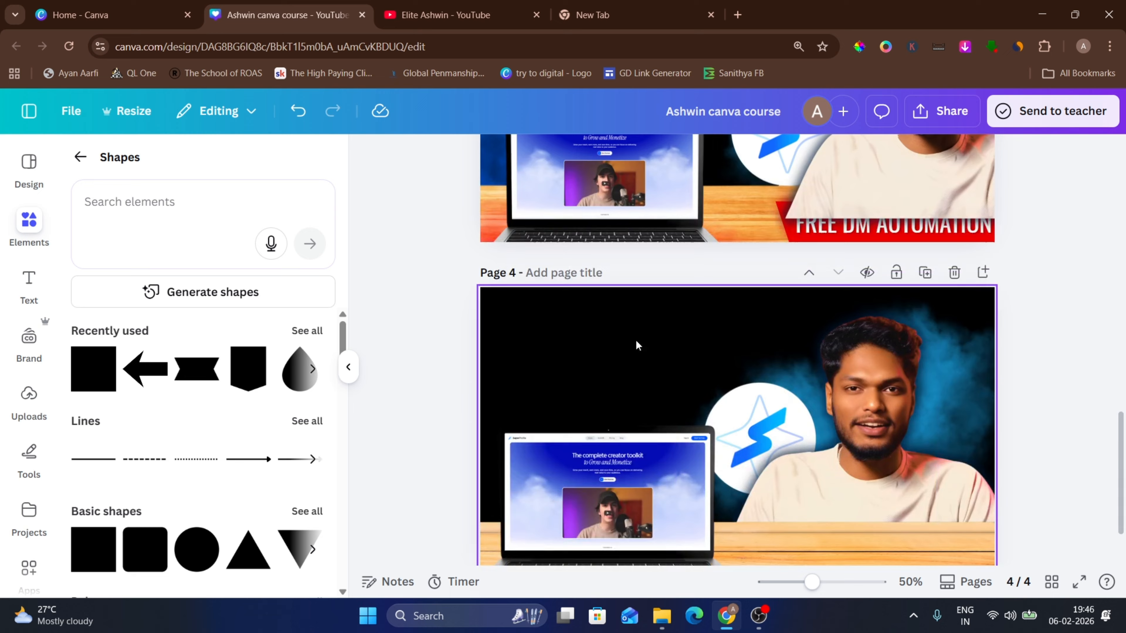
left_click(620, 326)
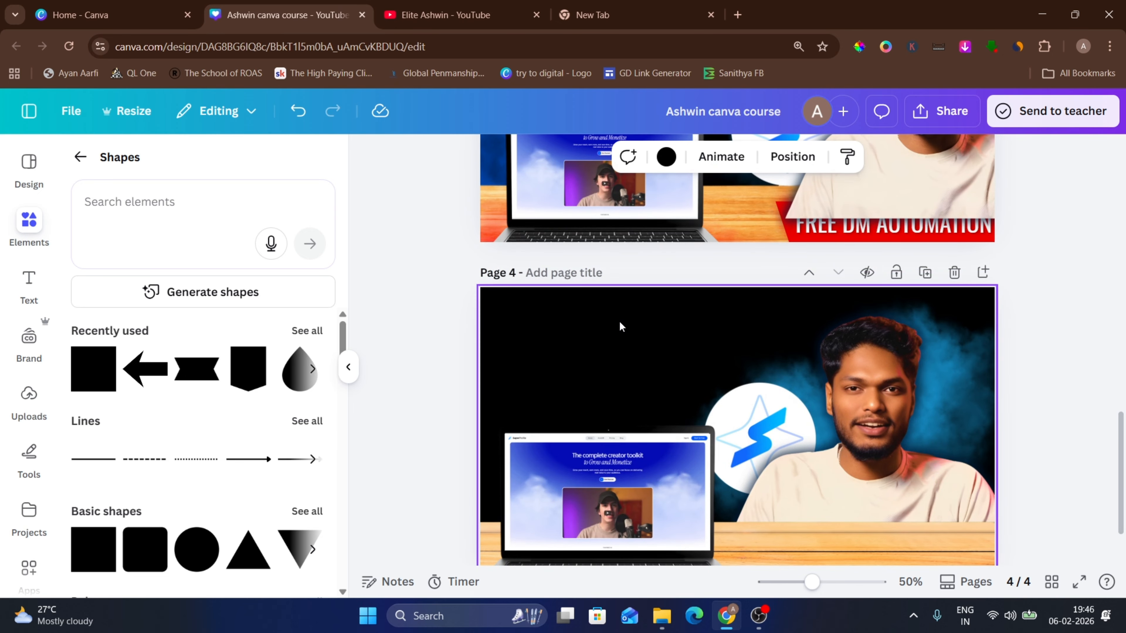
key("t")
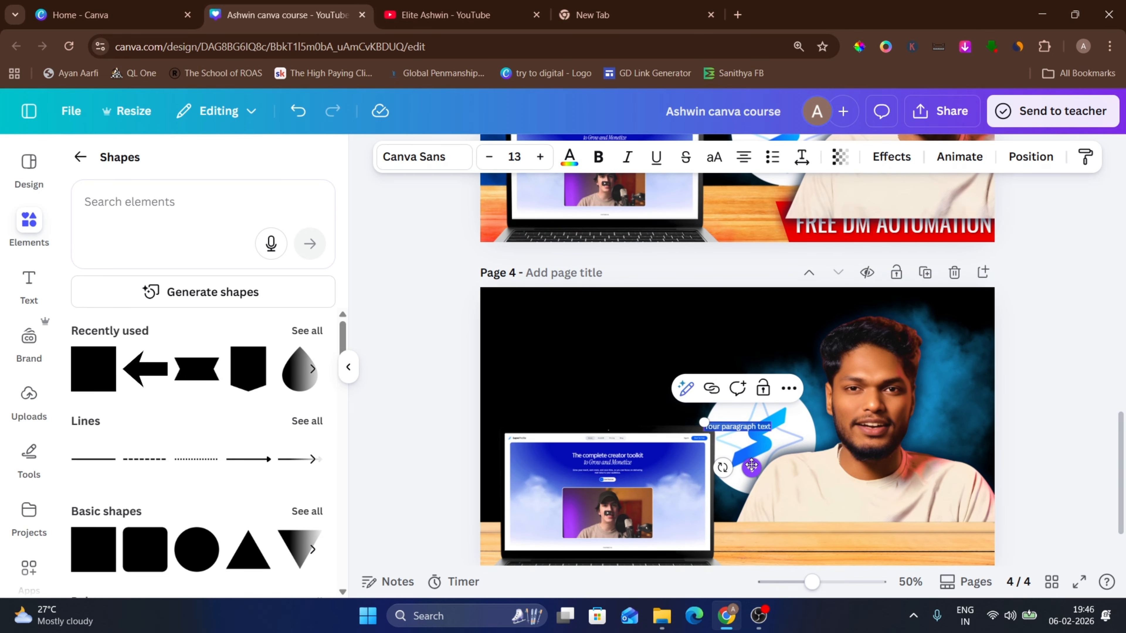
left_click_drag(751, 465, 672, 361)
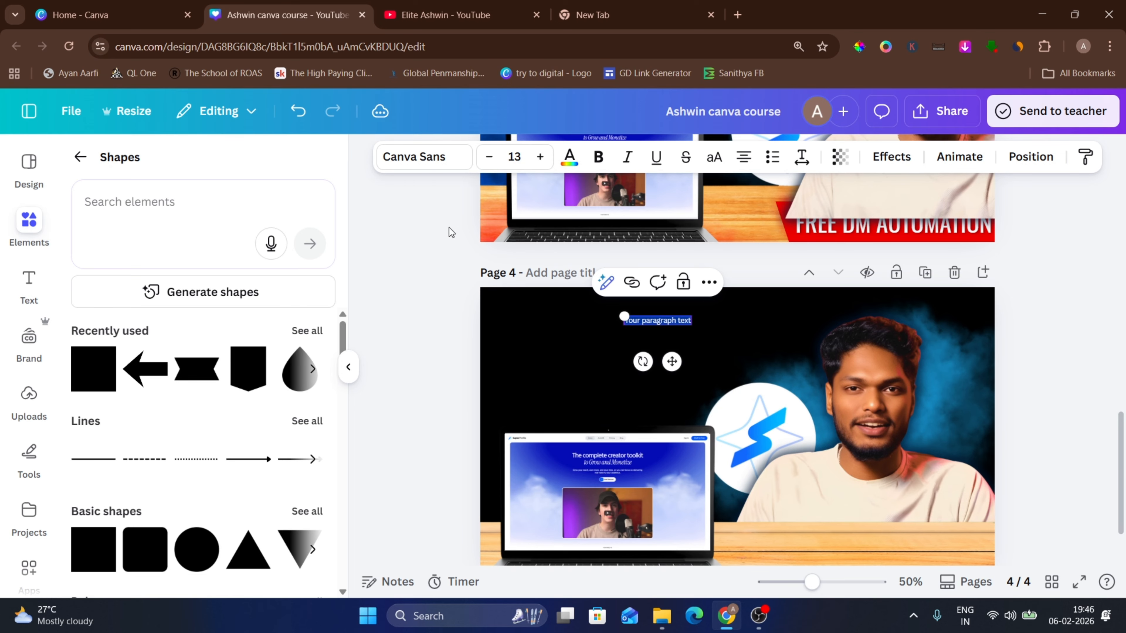
Set the font of the new text box on page 4 to Oswald.
left_click(423, 159)
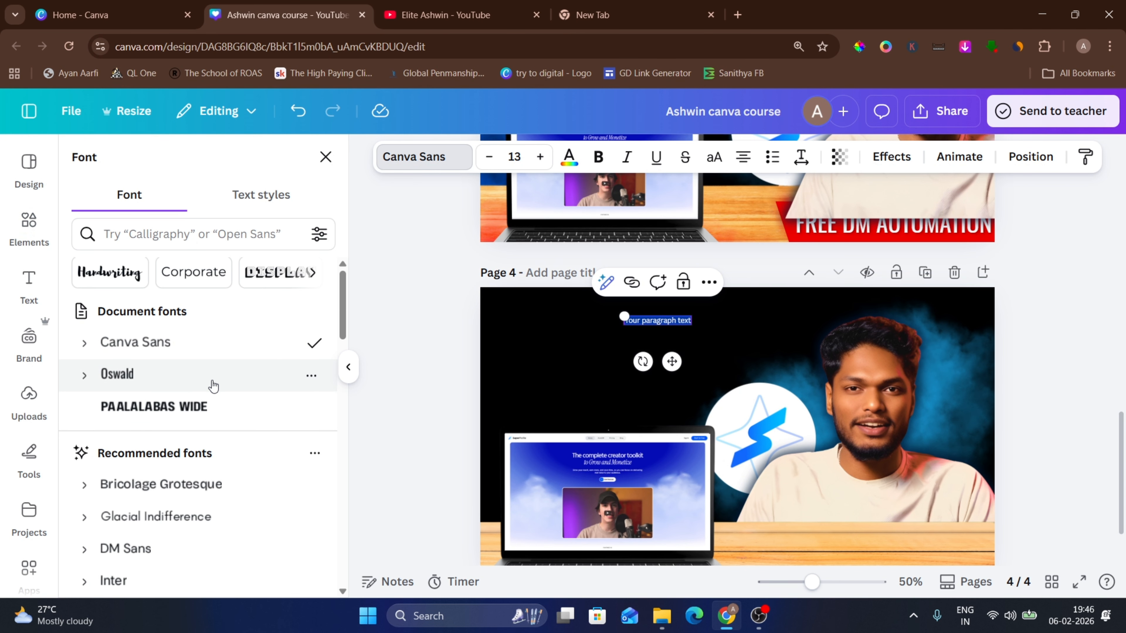
scroll(213, 387, "down", 2)
left_click(179, 302)
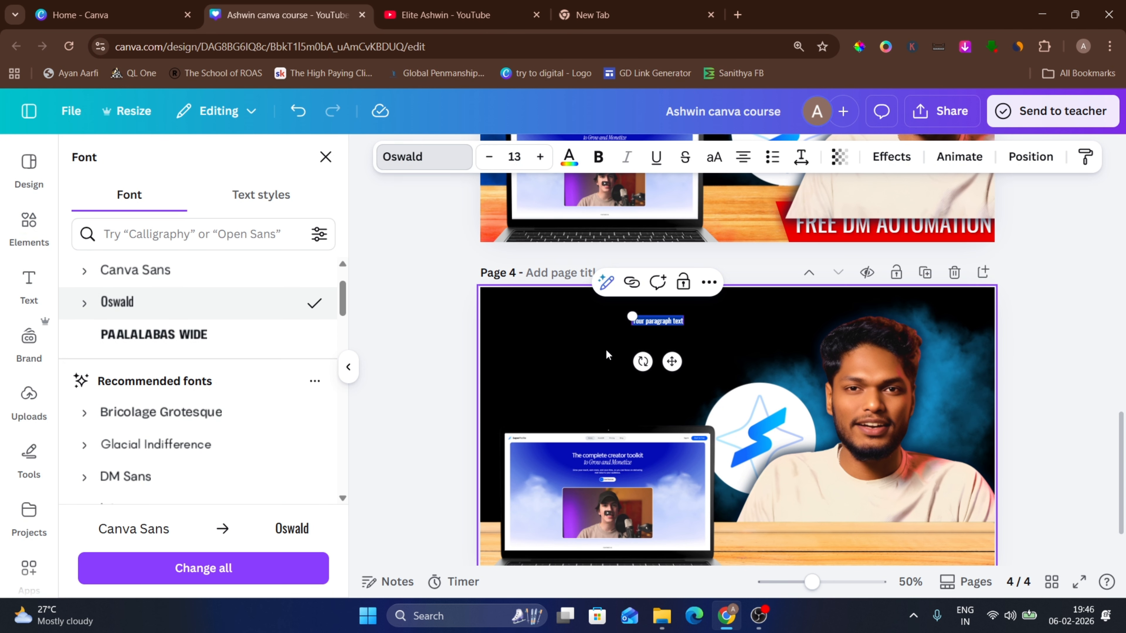
Enlarge the placeholder text on page 4 to about size 42.5 and format it in uppercase Anton.
left_click_drag(631, 316, 518, 294)
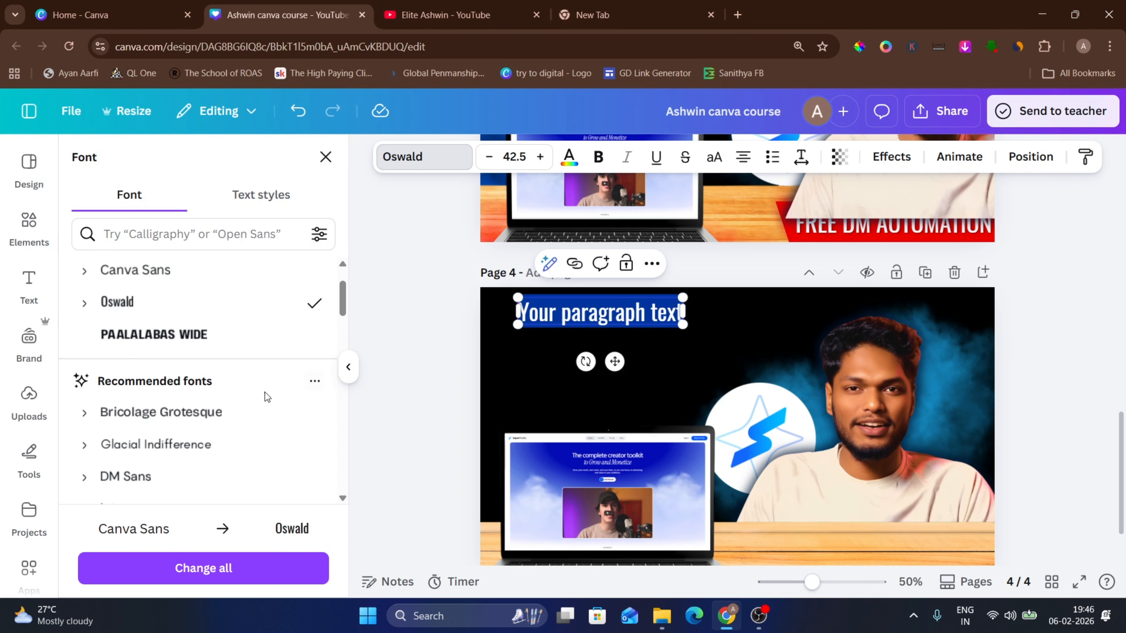
scroll(201, 395, "down", 8)
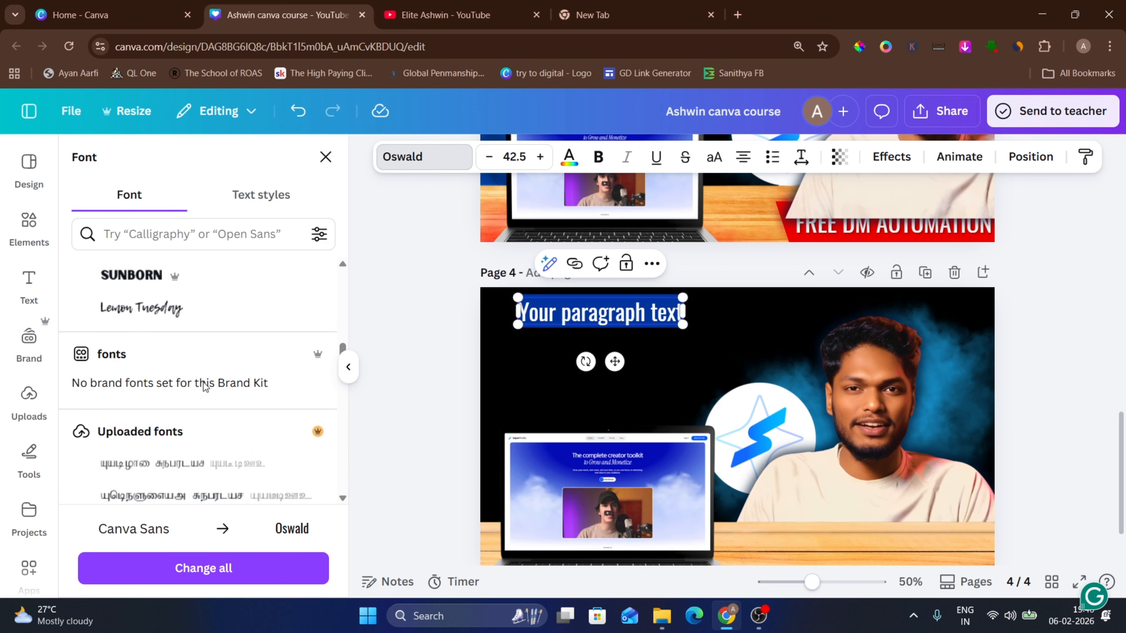
scroll(203, 387, "down", 6)
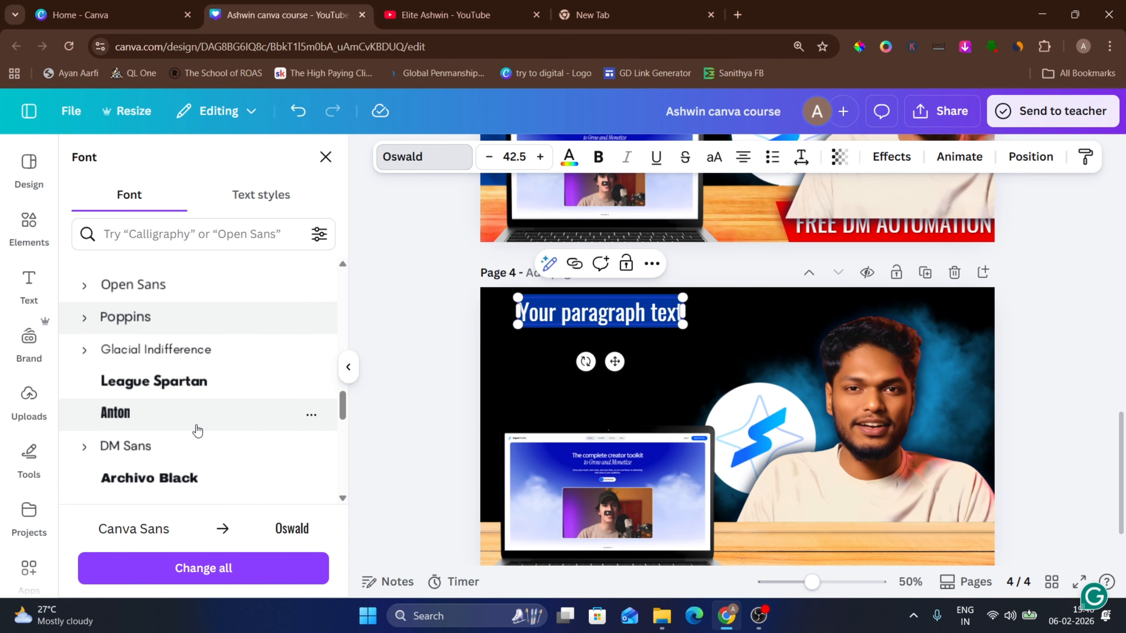
left_click(196, 429)
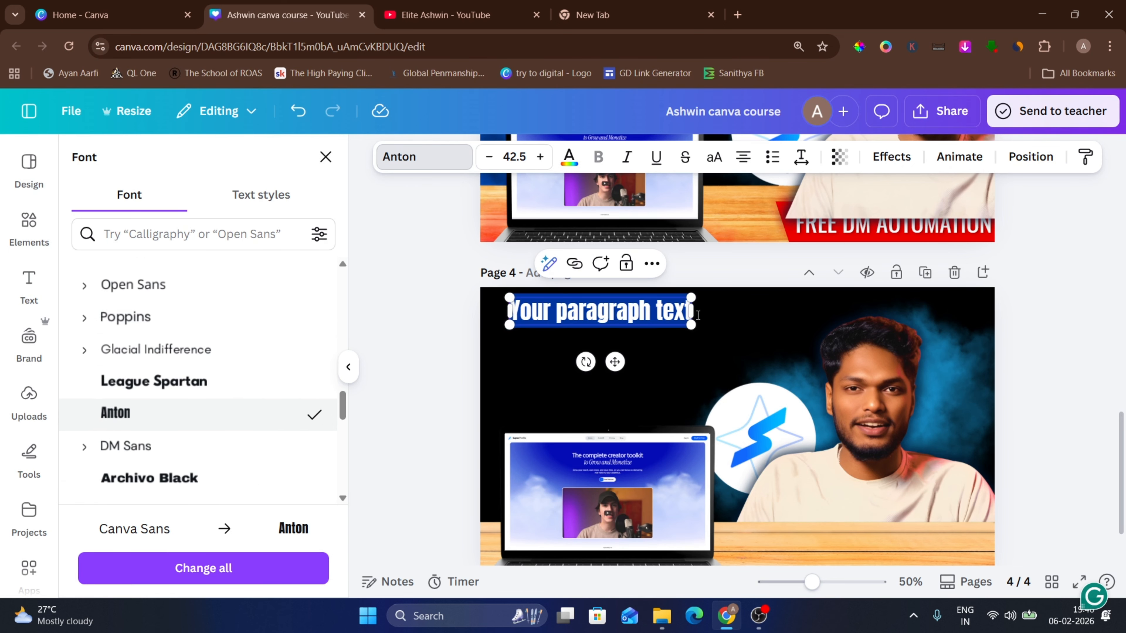
left_click(722, 162)
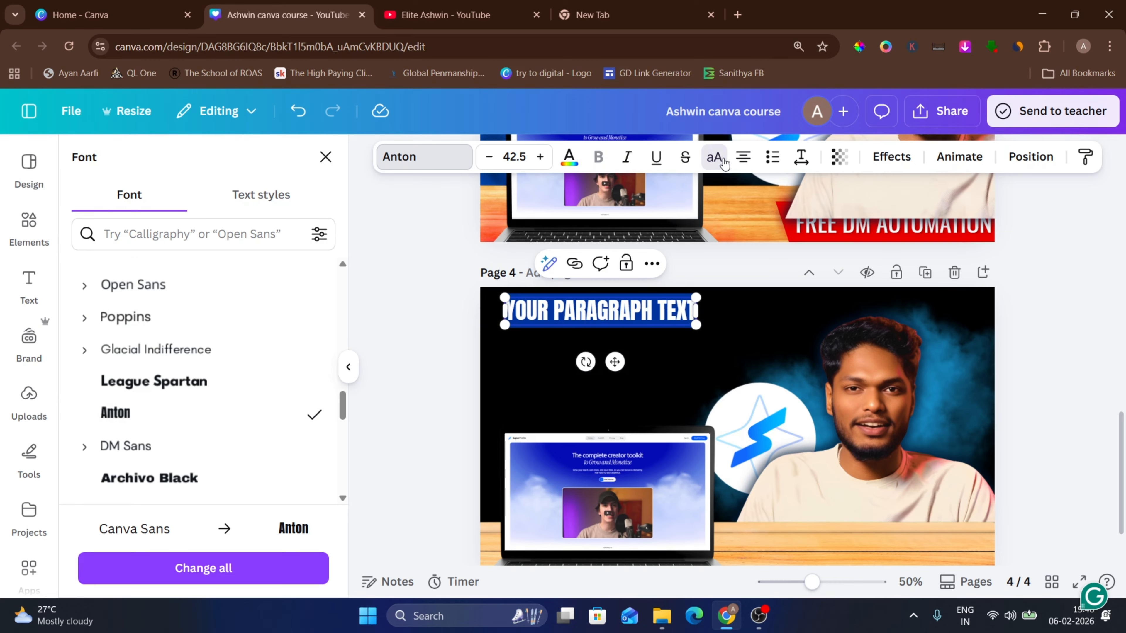
left_click(690, 360)
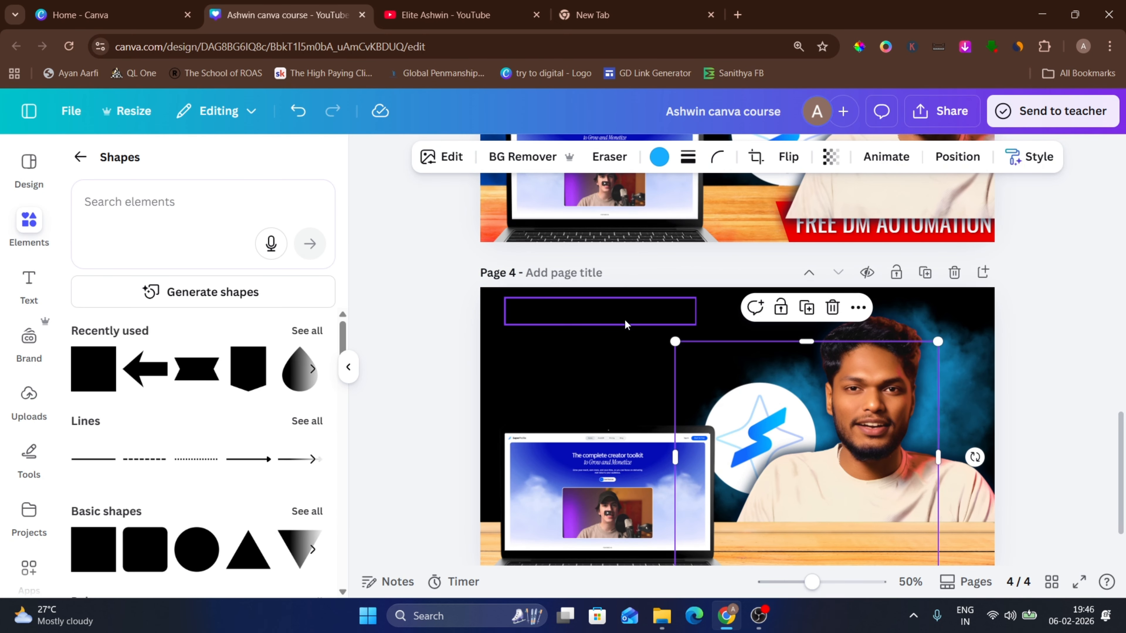
Check the headline wording on page 3 and replace the placeholder text on page 4 with "INSTAHGRAM".
left_click(623, 318)
scroll(626, 306, "up", 5)
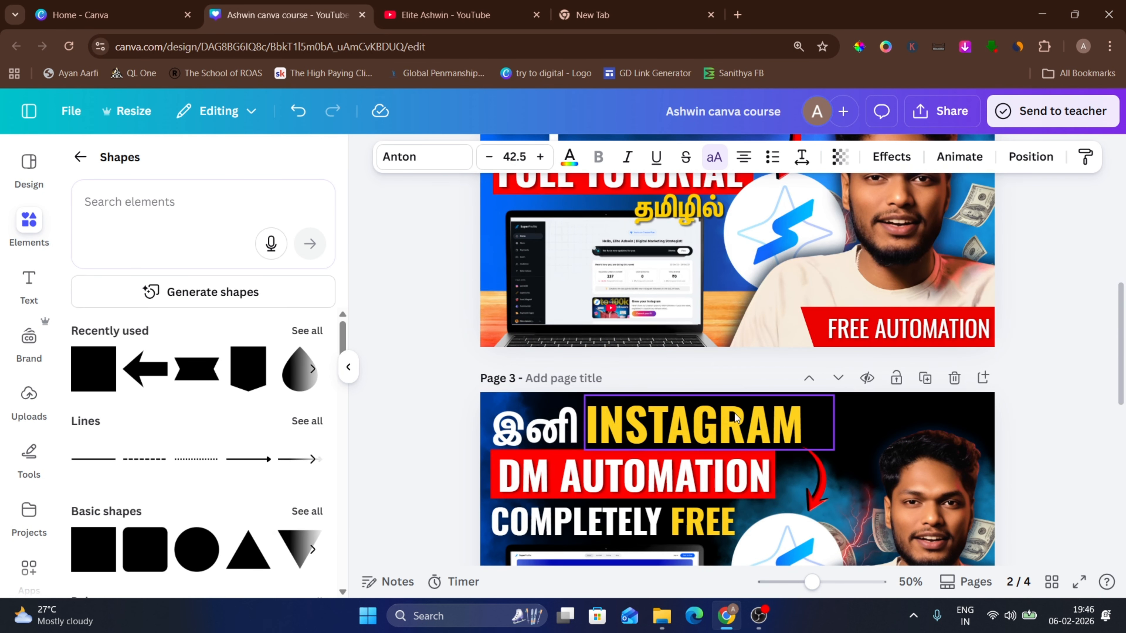
scroll(576, 315, "down", 6)
double_click(548, 240)
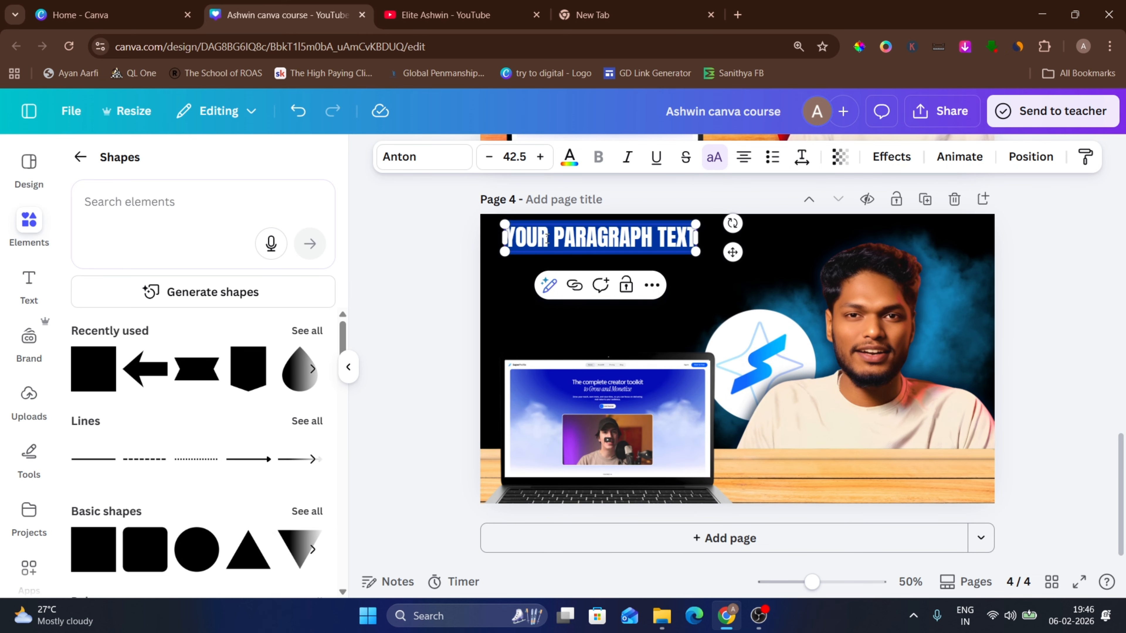
key("BackSpace")
type("rn")
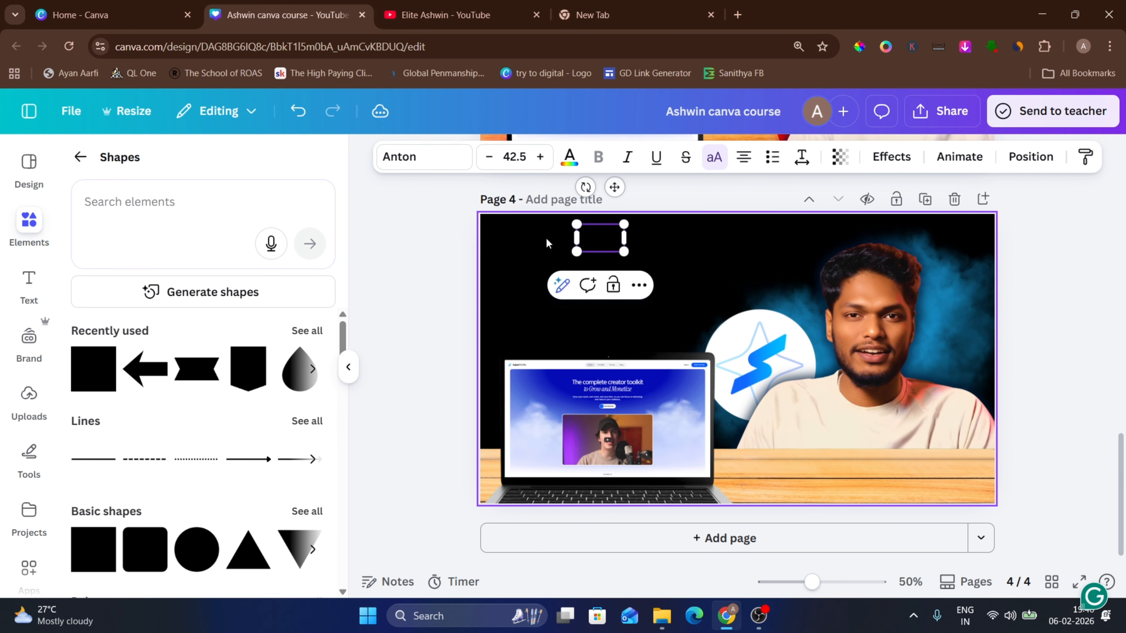
key("BackSpace")
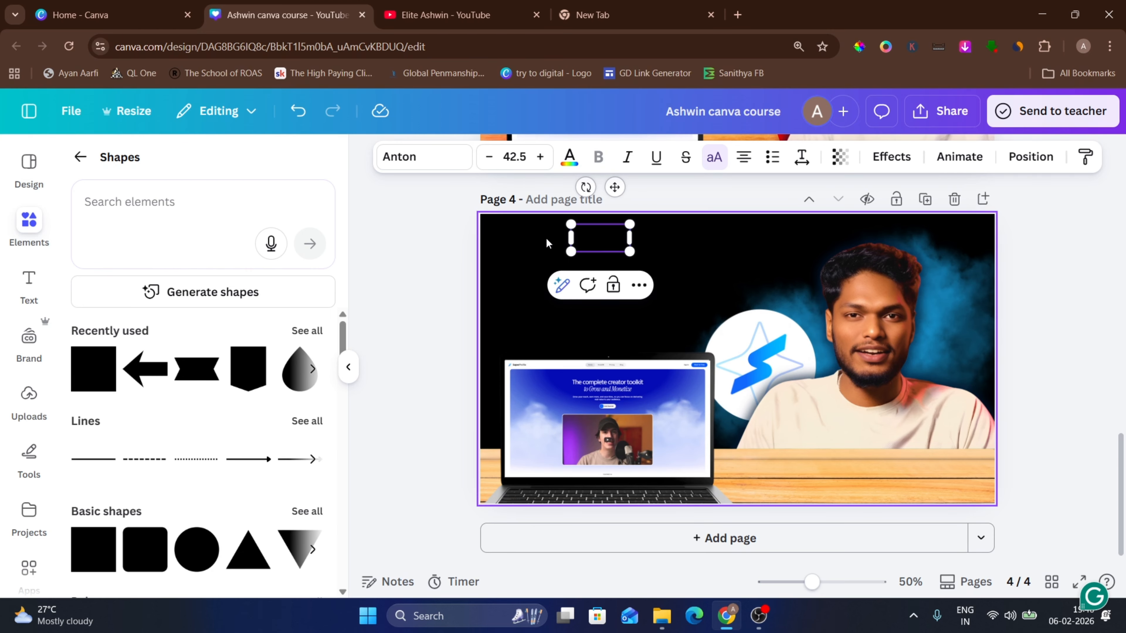
type("rofile")
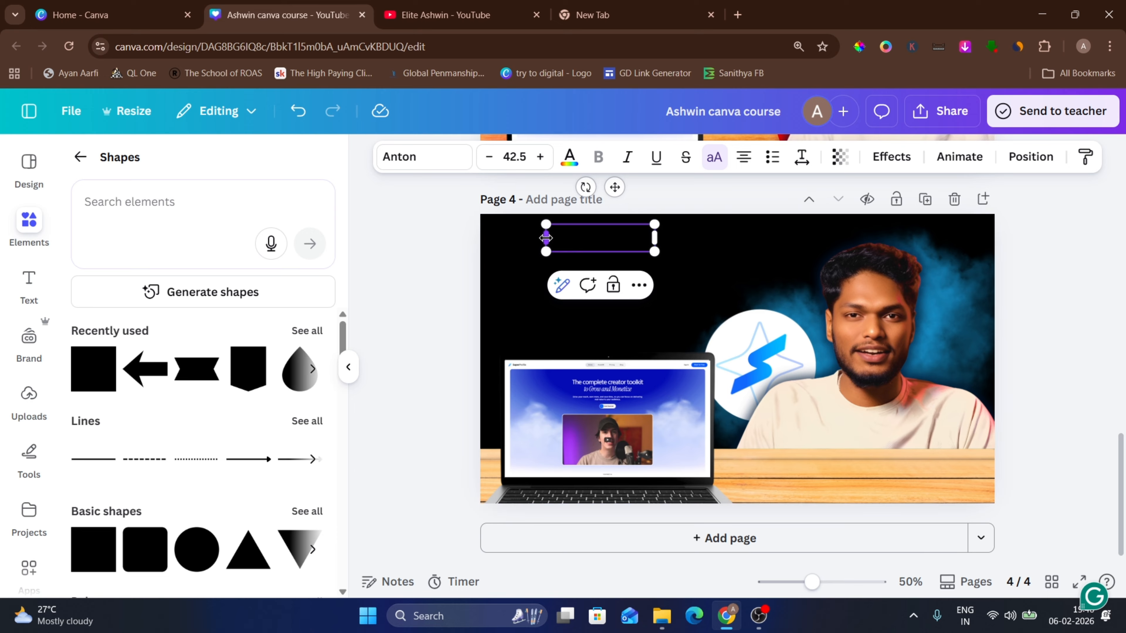
Color the headline word on page 4 with the yellow from the document colors.
double_click(569, 240)
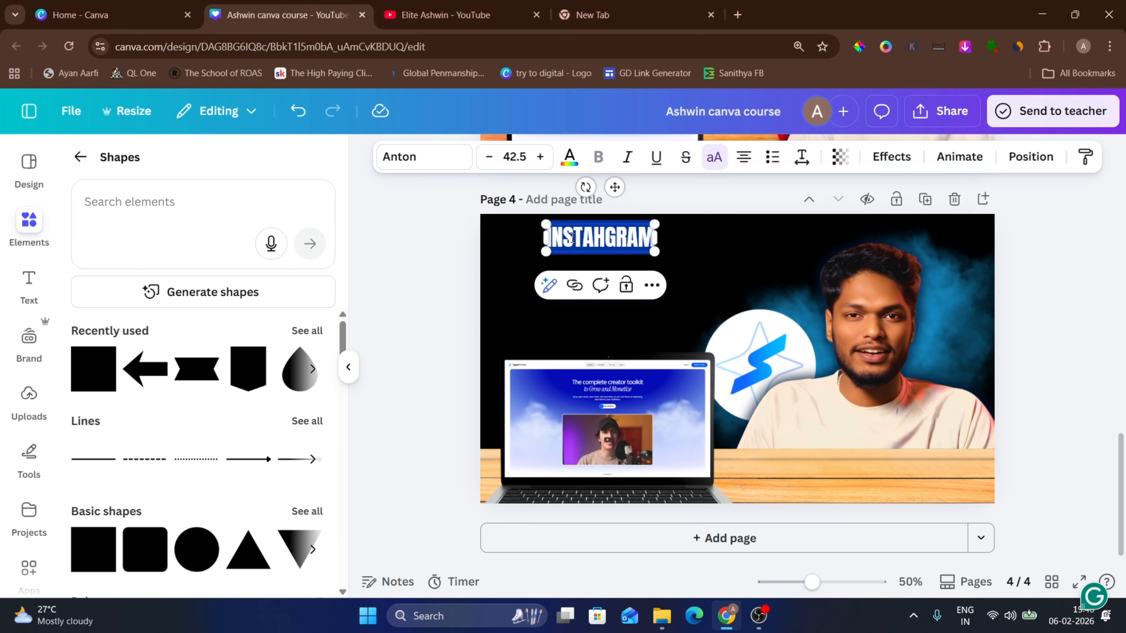
left_click(569, 157)
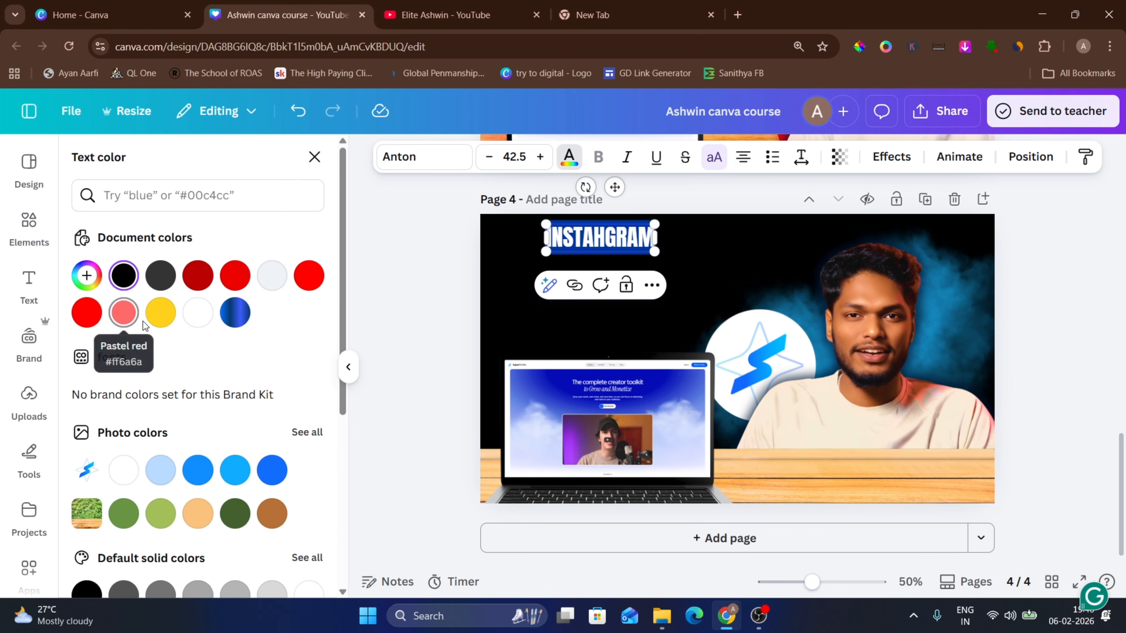
left_click(160, 312)
left_click(523, 308)
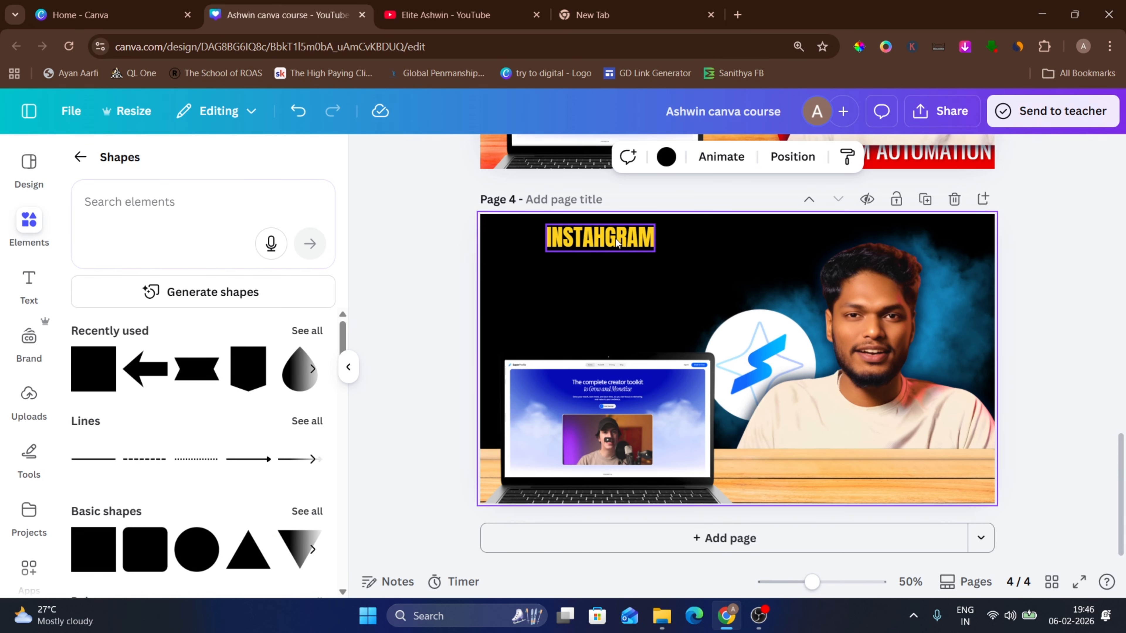
Move the yellow headline word toward the middle of page 4 and correct its spelling to "INSTAGRAM".
left_click(616, 242)
left_click_drag(616, 242, 673, 254)
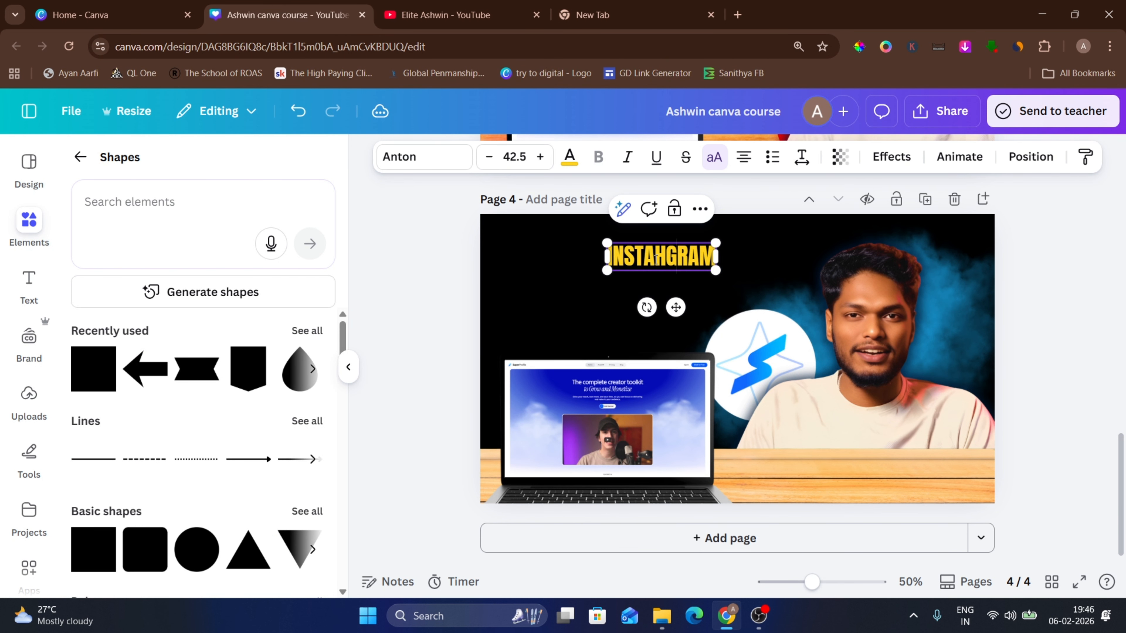
key("BackSpace")
key("BackSpace")
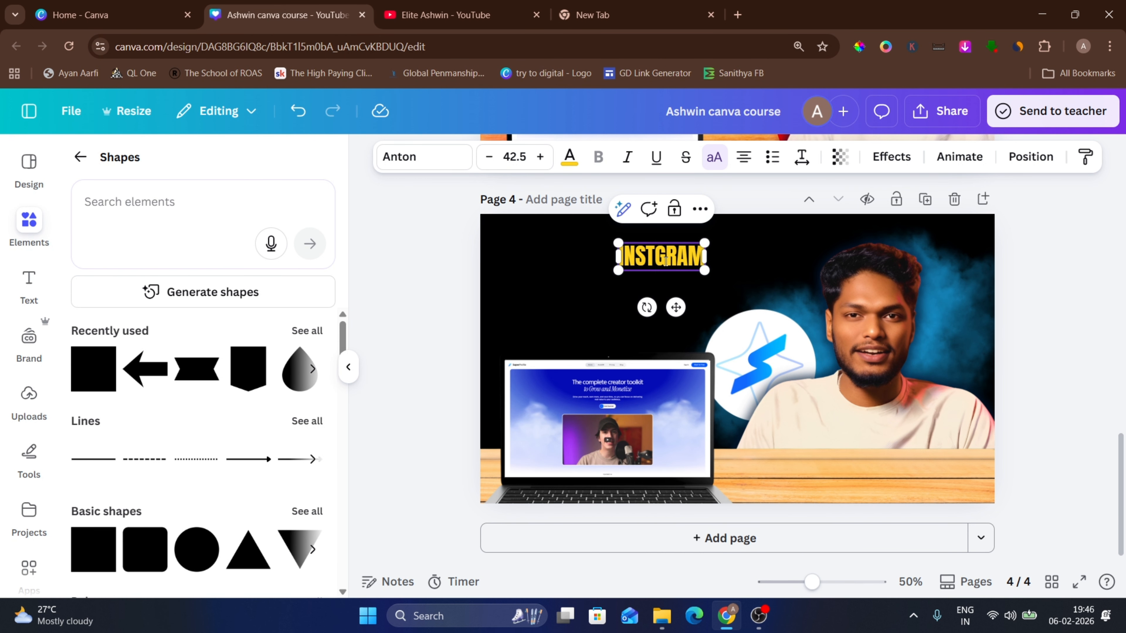
type("A")
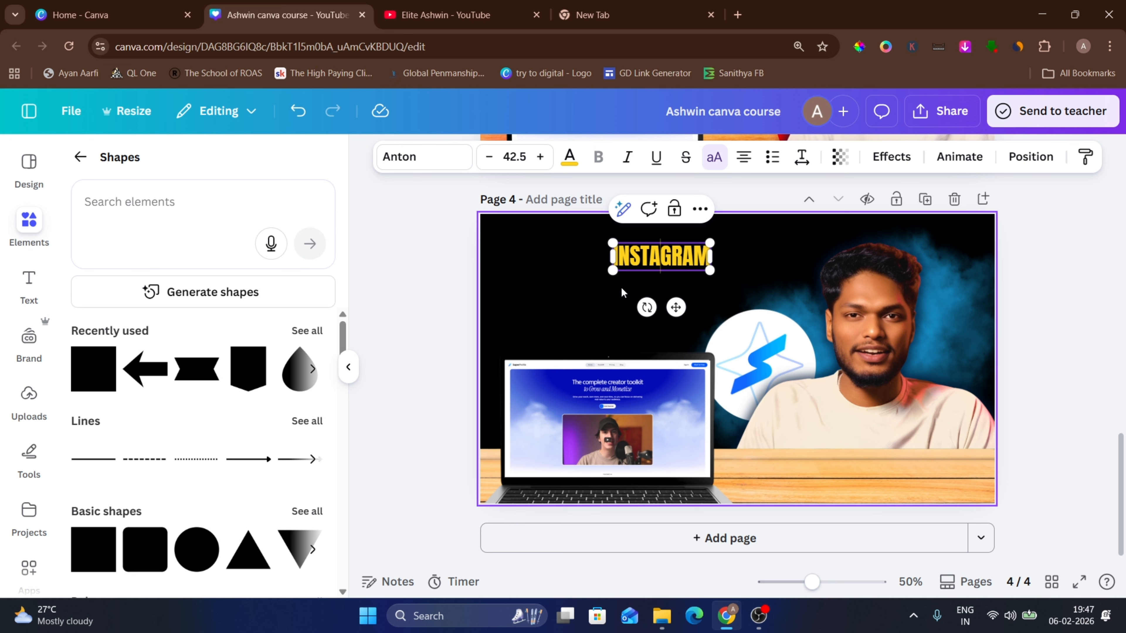
left_click(570, 283)
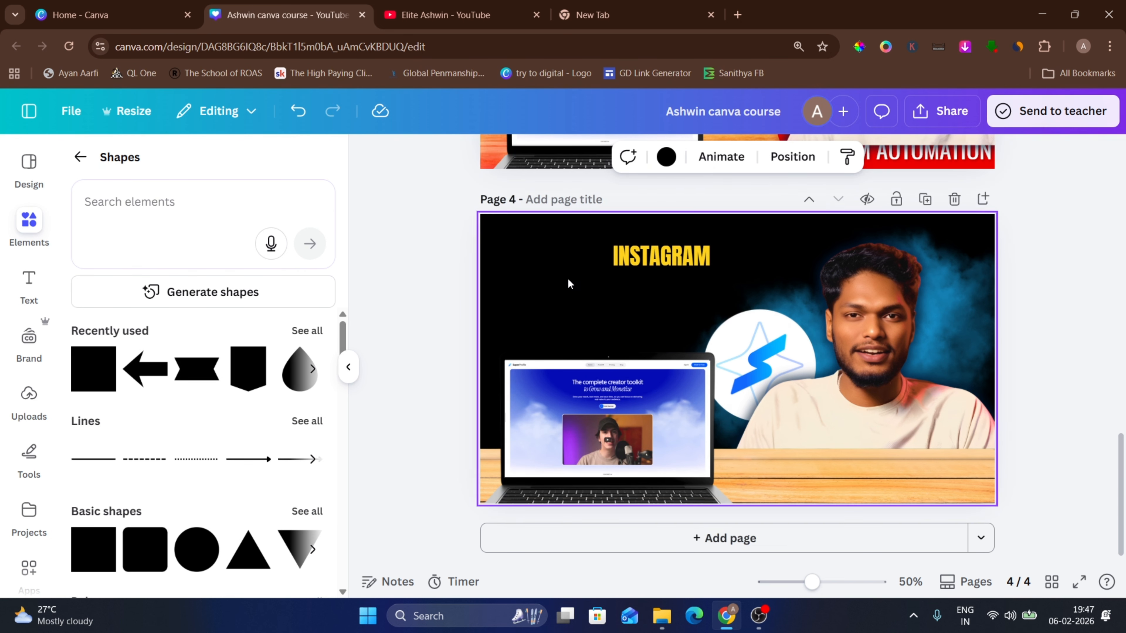
Enlarge the INSTAGRAM headline on page 4 to about size 69.1 and compare the layout with page 3.
left_click(677, 264)
left_click_drag(711, 269, 730, 256)
left_click(593, 312)
scroll(596, 302, "up", 5)
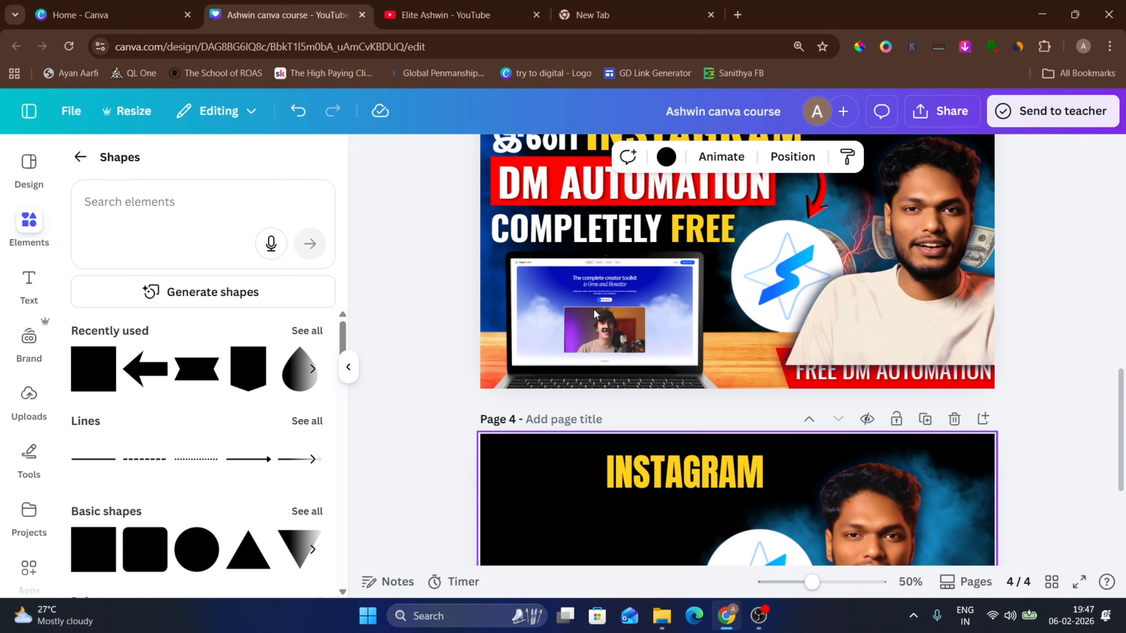
scroll(574, 363, "down", 5)
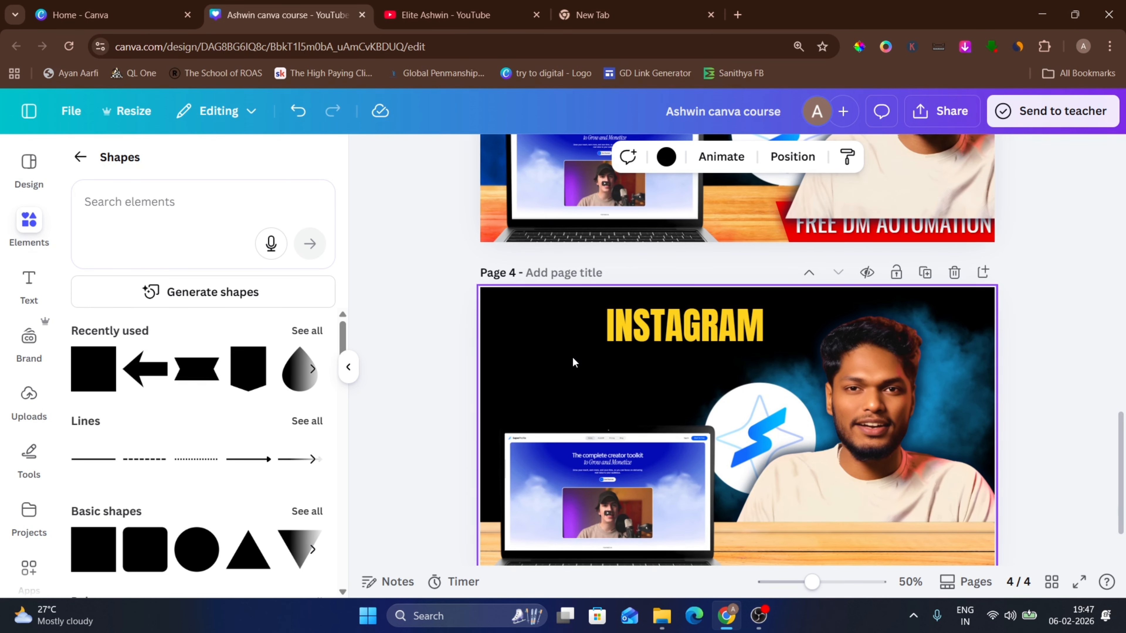
Add a rectangle to page 4 and shape it into a wide banner between the INSTAGRAM headline and the laptop.
key("r")
left_click(593, 377)
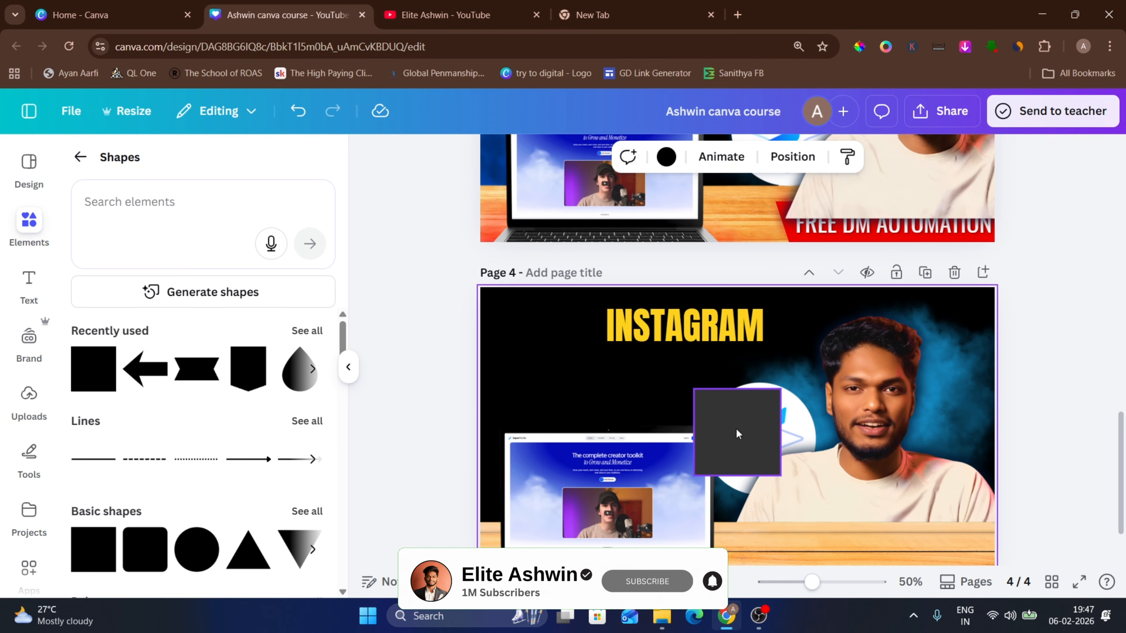
left_click_drag(737, 434, 546, 376)
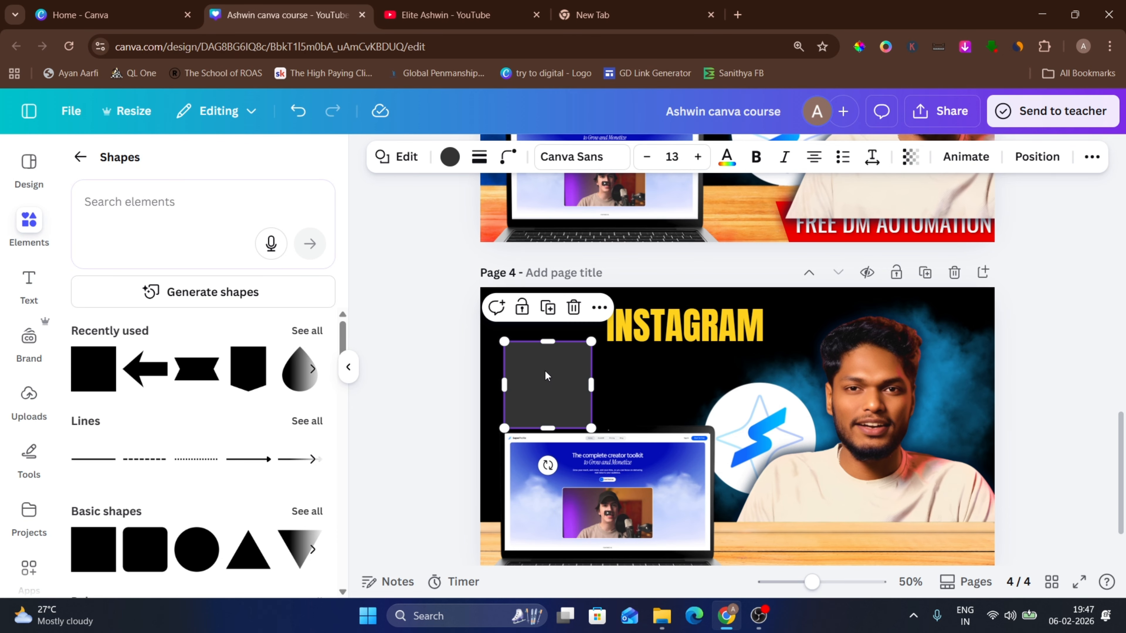
left_click_drag(551, 429, 733, 378)
left_click_drag(651, 368, 644, 375)
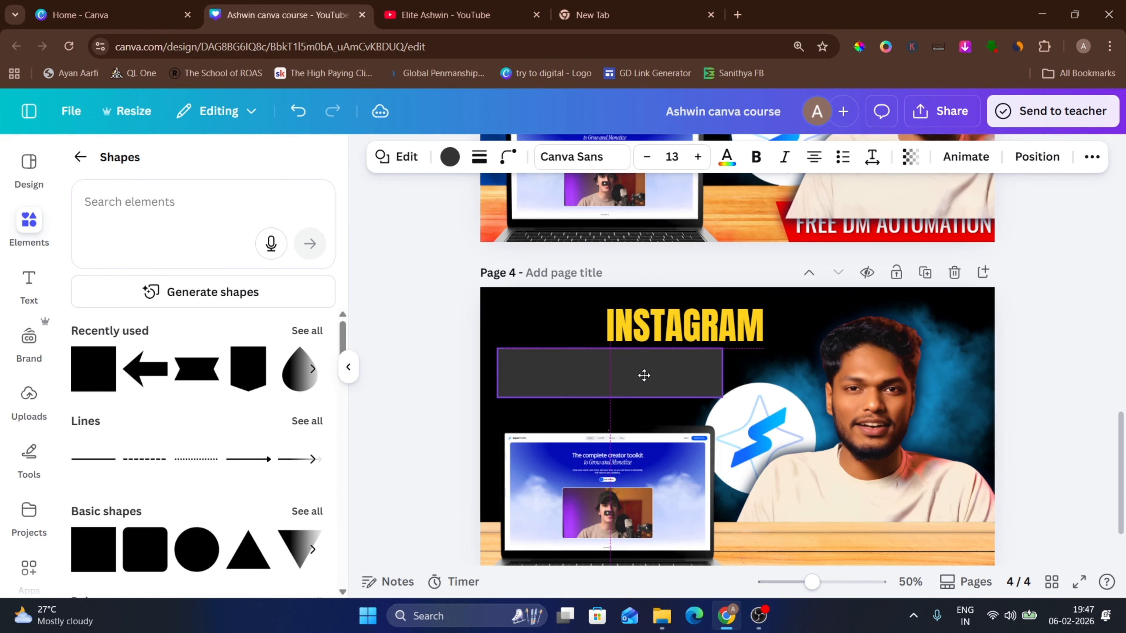
left_click(754, 374)
Duplicate the INSTAGRAM headline onto the banner rectangle on page 4 and widen the copy's text box to about the banner's width.
scroll(747, 366, "up", 5)
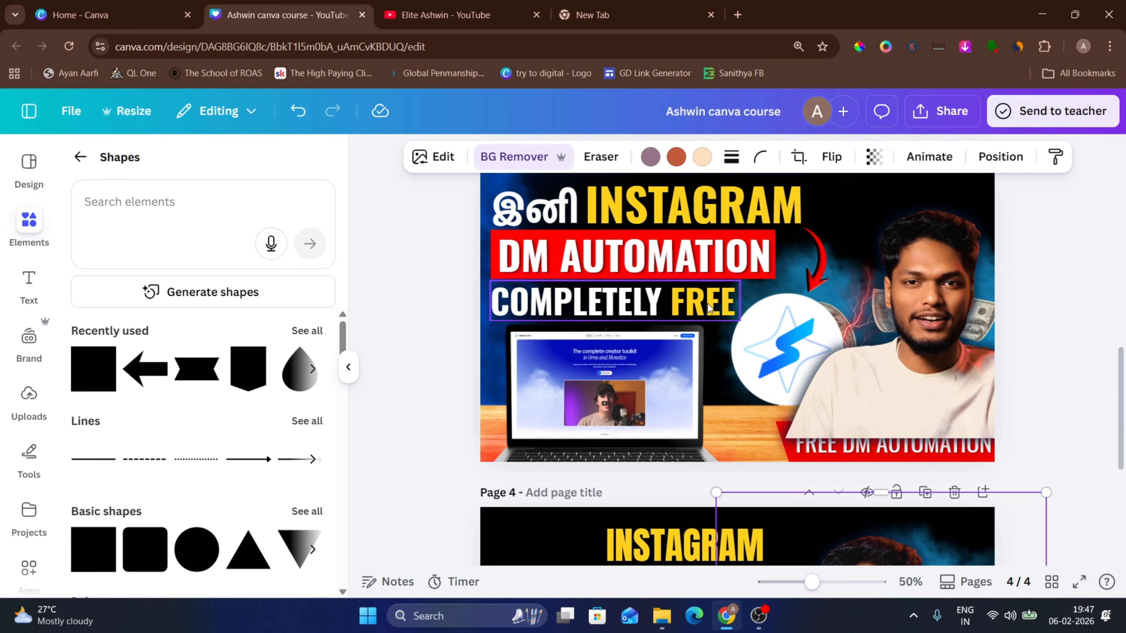
scroll(687, 288, "down", 5)
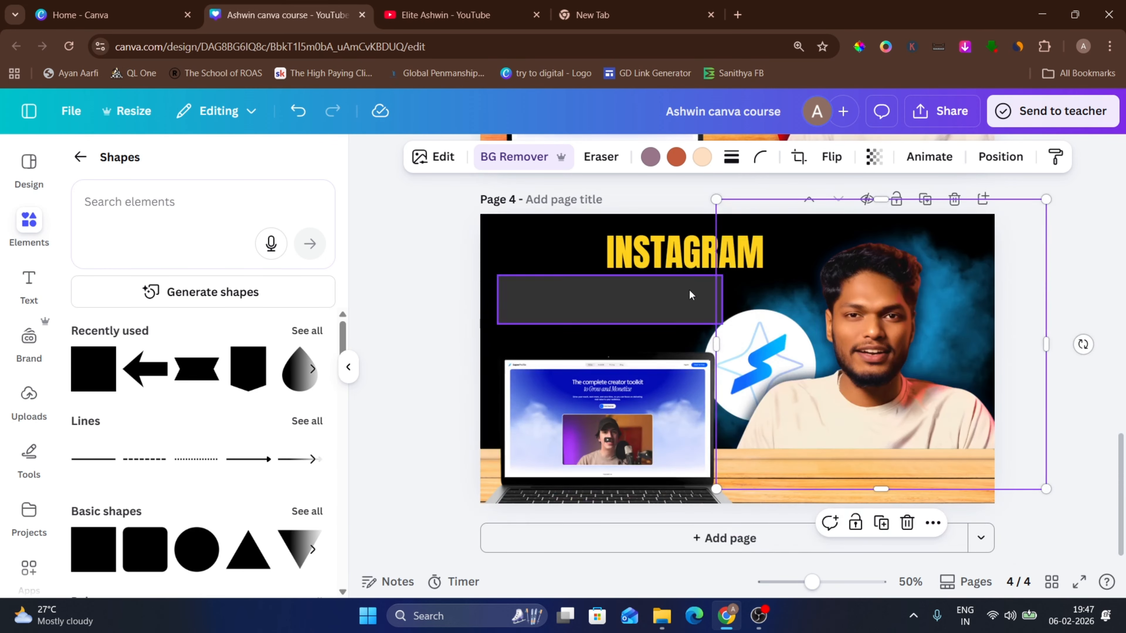
left_click(677, 268)
left_click_drag(675, 253, 573, 301)
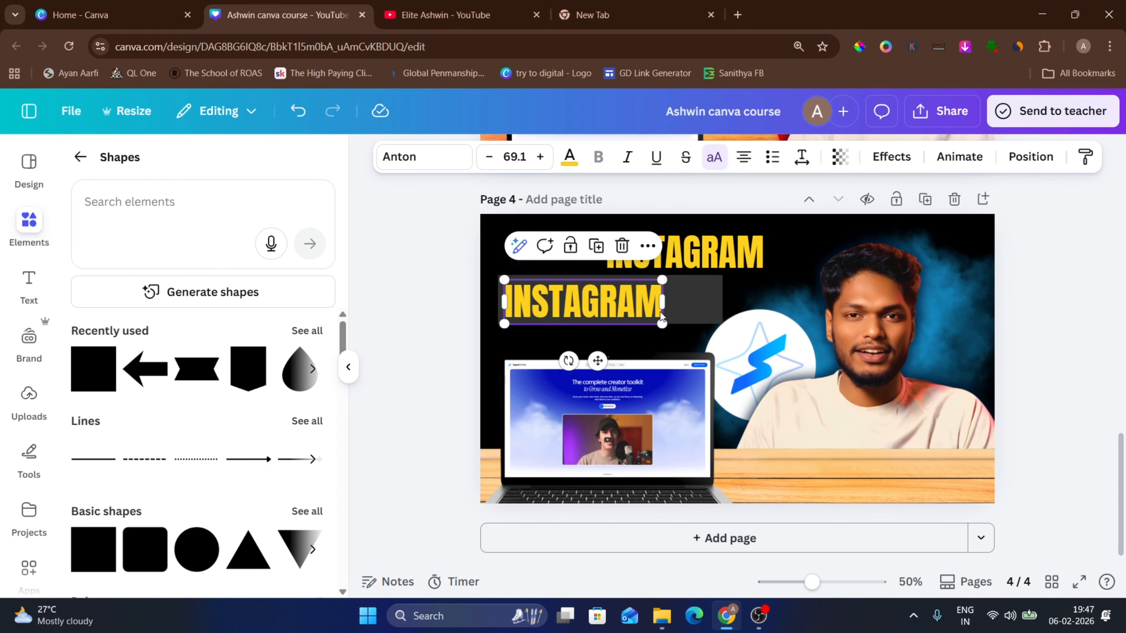
left_click_drag(662, 301, 717, 301)
Replace the duplicated headline's text on the banner with "DM AUTOMATION".
double_click(669, 295)
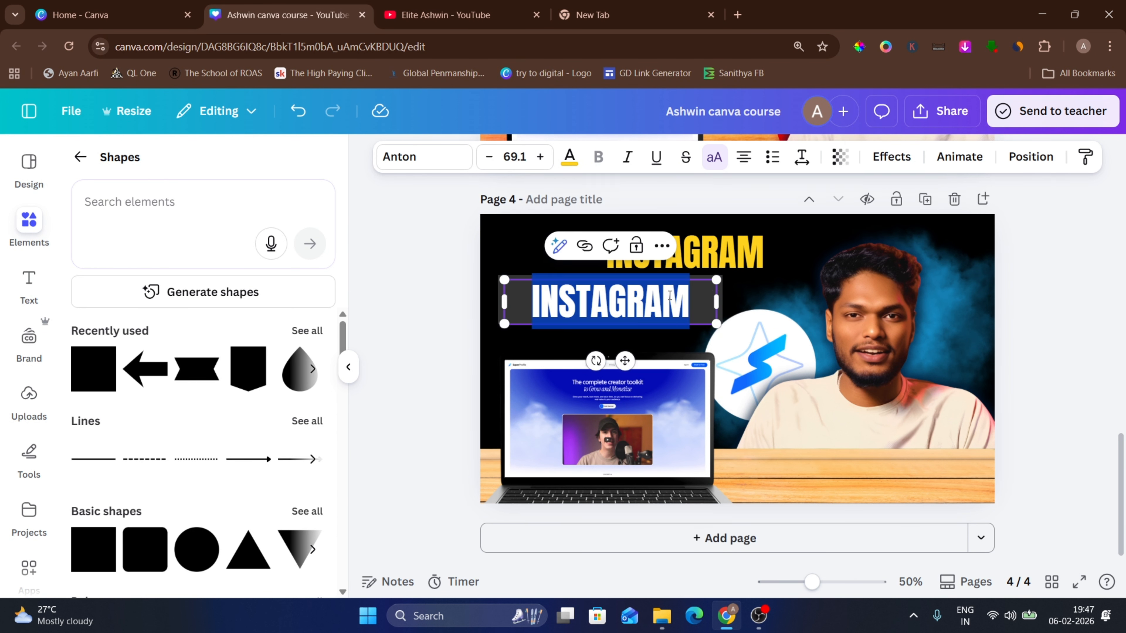
type("DM")
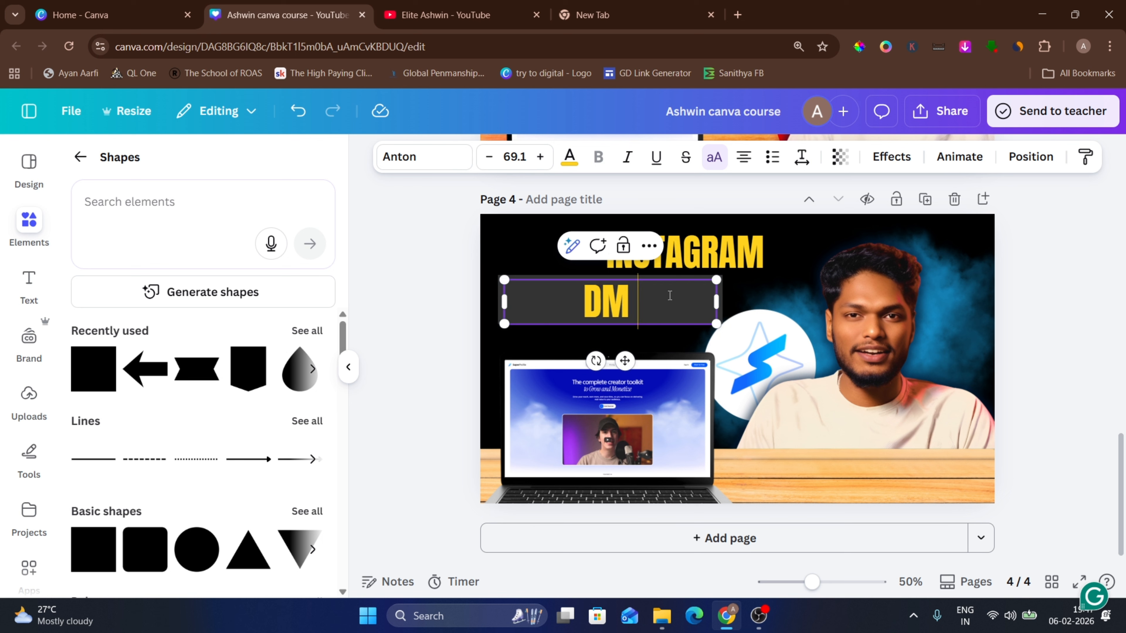
type(" AUT")
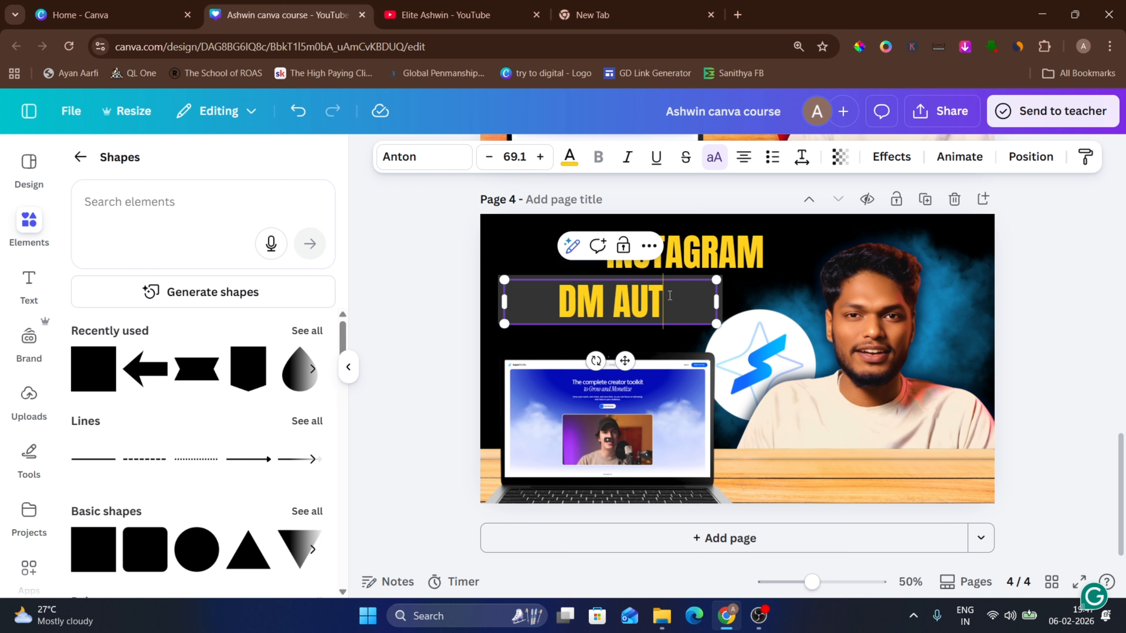
type("OMATION")
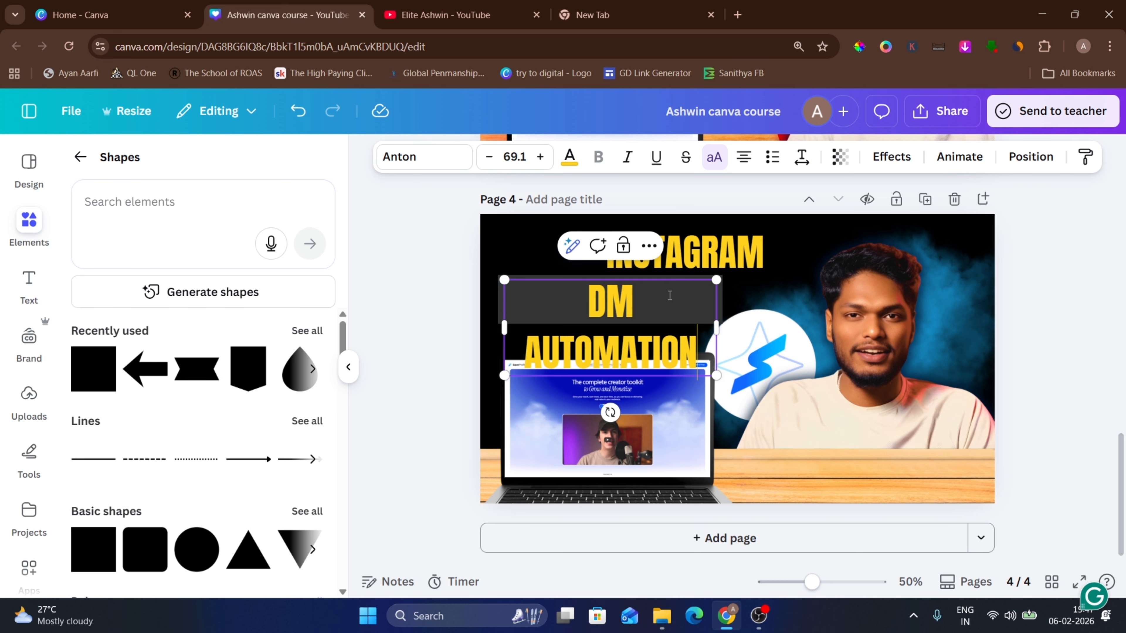
Fit DM AUTOMATION on one line at about size 63.1 and center it on the banner rectangle.
mouse_move(717, 334)
left_mouse_down()
mouse_move(744, 330)
mouse_move(720, 329)
left_mouse_up()
left_click(769, 303)
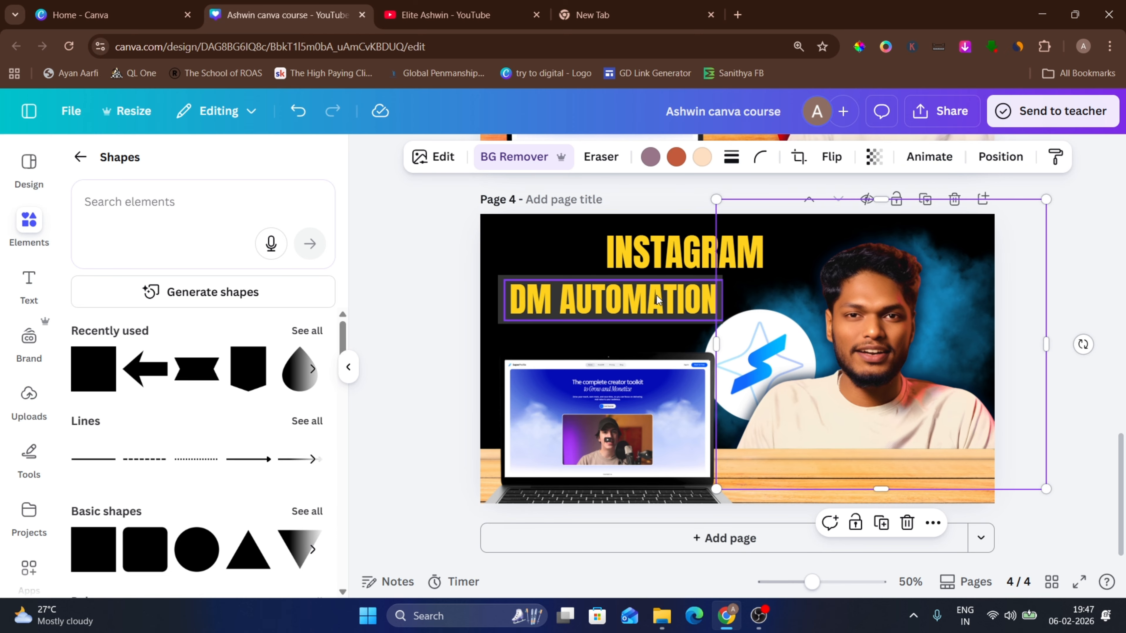
left_click_drag(656, 296, 653, 296)
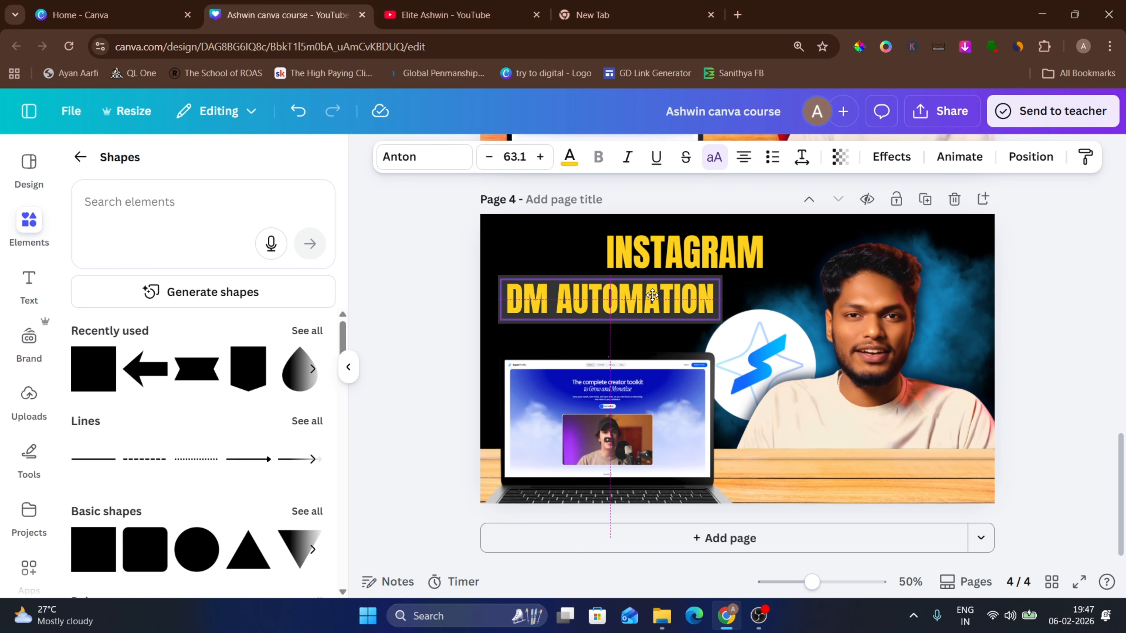
left_click(619, 339)
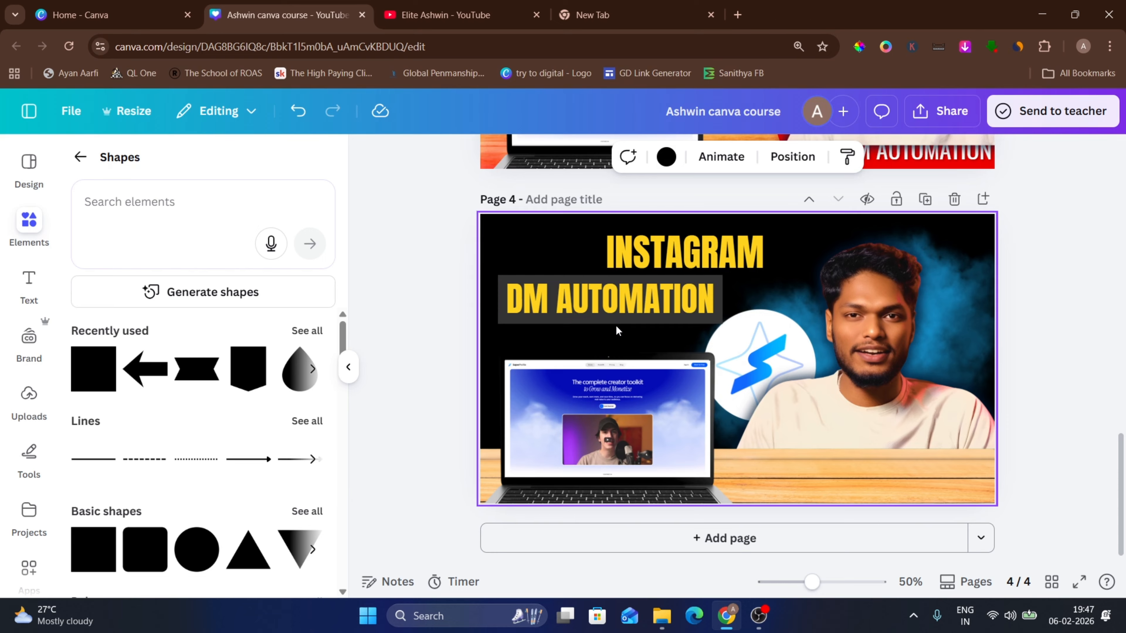
Fill the banner rectangle behind DM AUTOMATION with the bright red from the document colors.
left_click(721, 303)
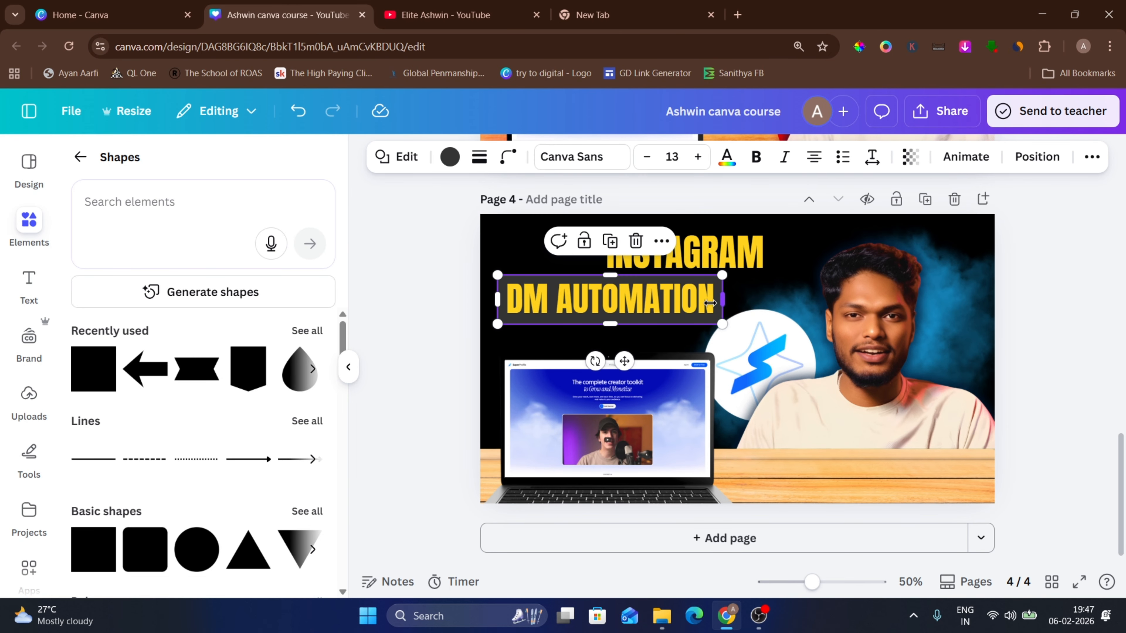
left_click(449, 157)
left_click(269, 280)
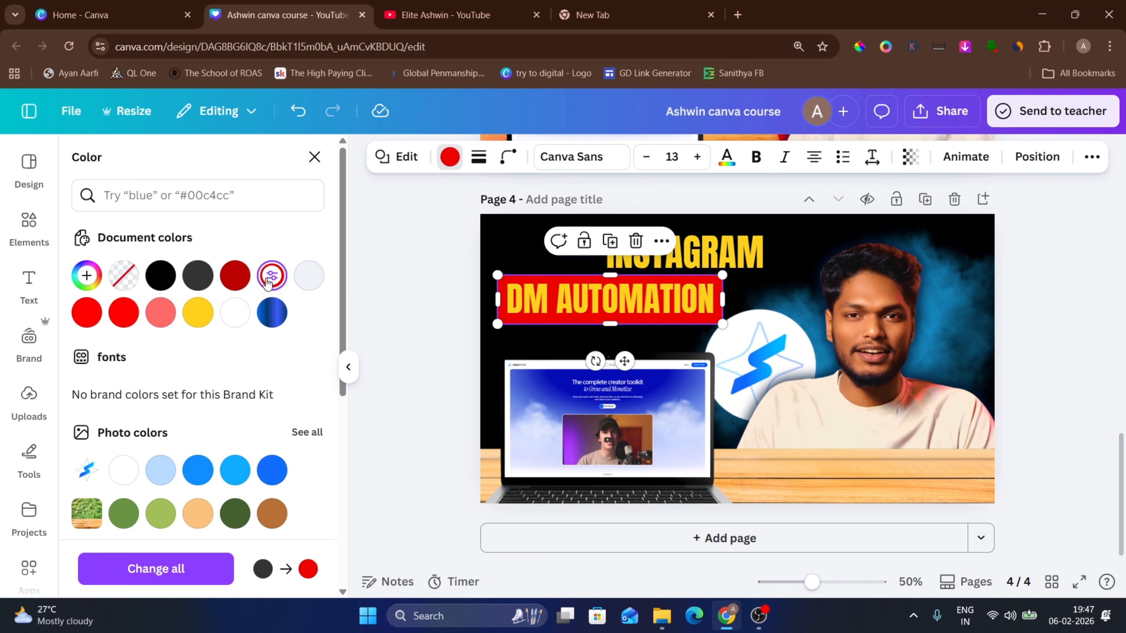
Change the DM AUTOMATION text color on page 4 to white from the document colors.
scroll(577, 351, "up", 5)
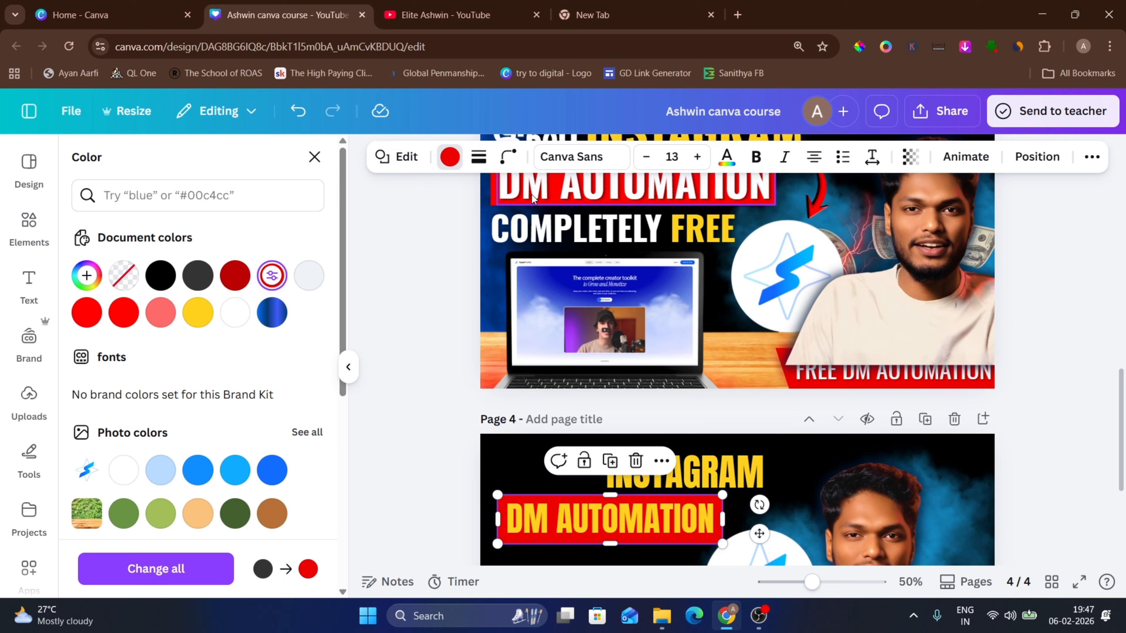
scroll(591, 352, "down", 3)
left_click(569, 375)
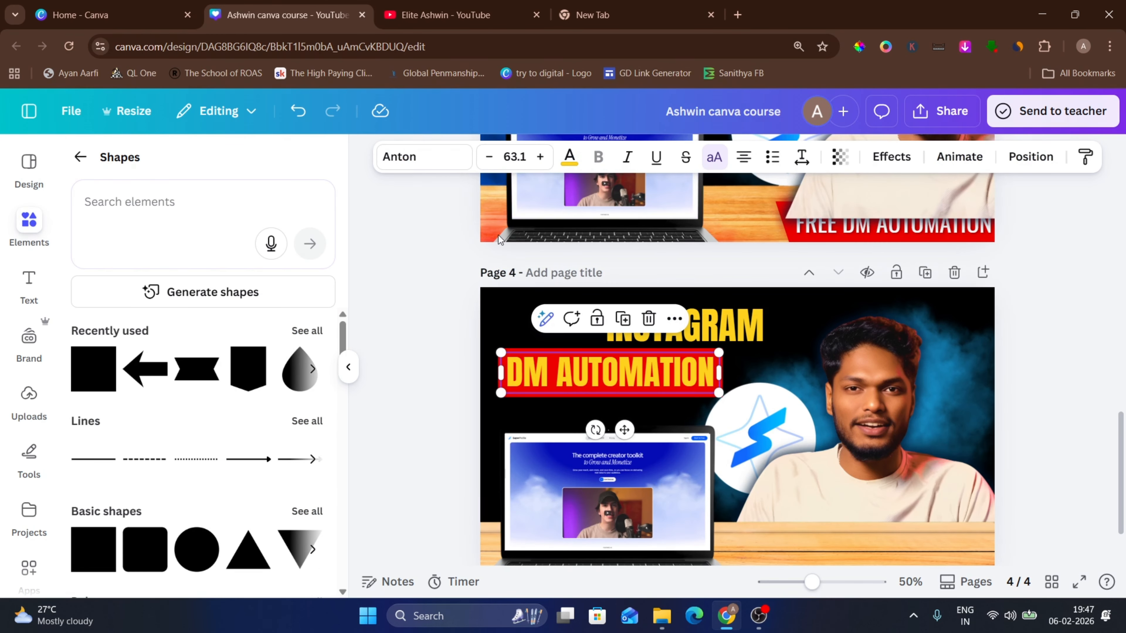
left_click(569, 156)
left_click(198, 312)
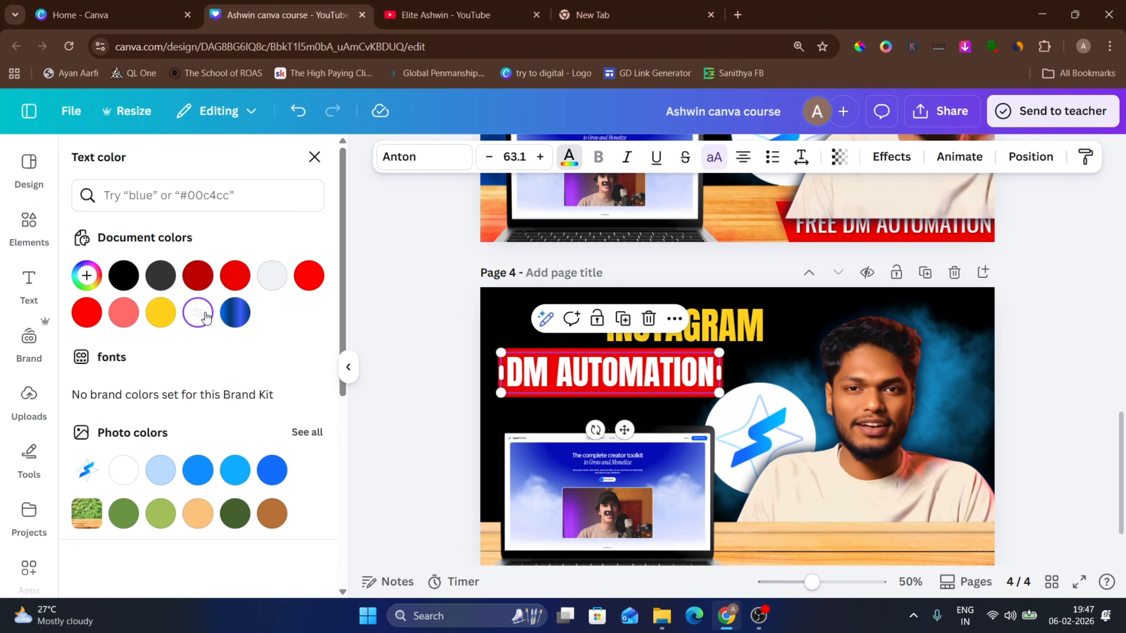
left_click(458, 426)
Apply the Lift effect to the DM AUTOMATION text at intensity 50.
left_click(593, 403)
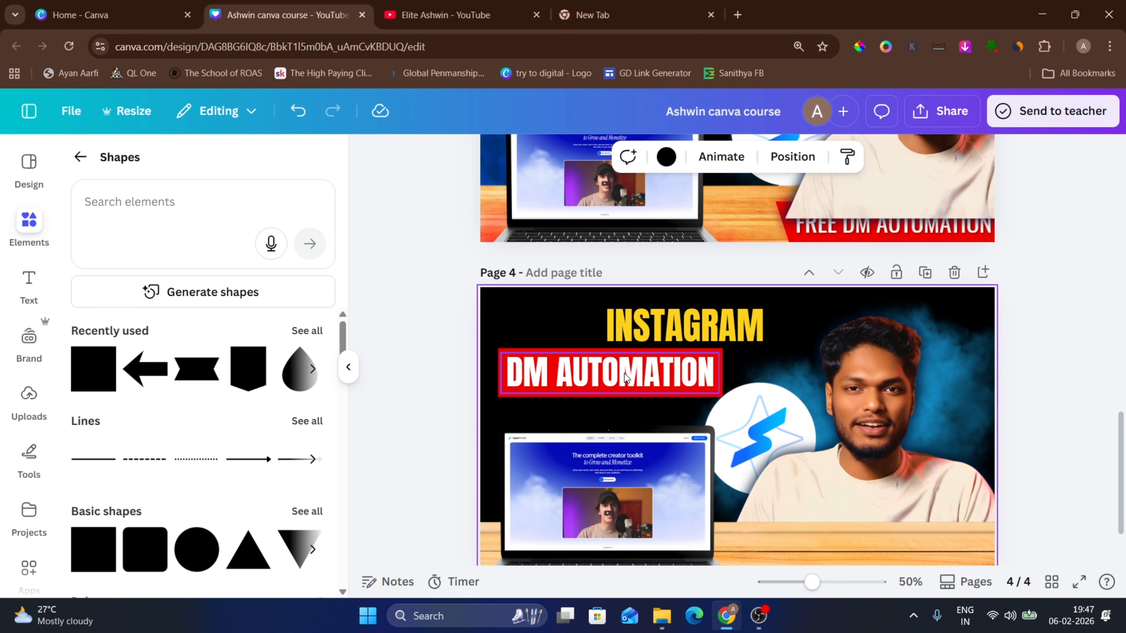
left_click(624, 373)
left_click(892, 157)
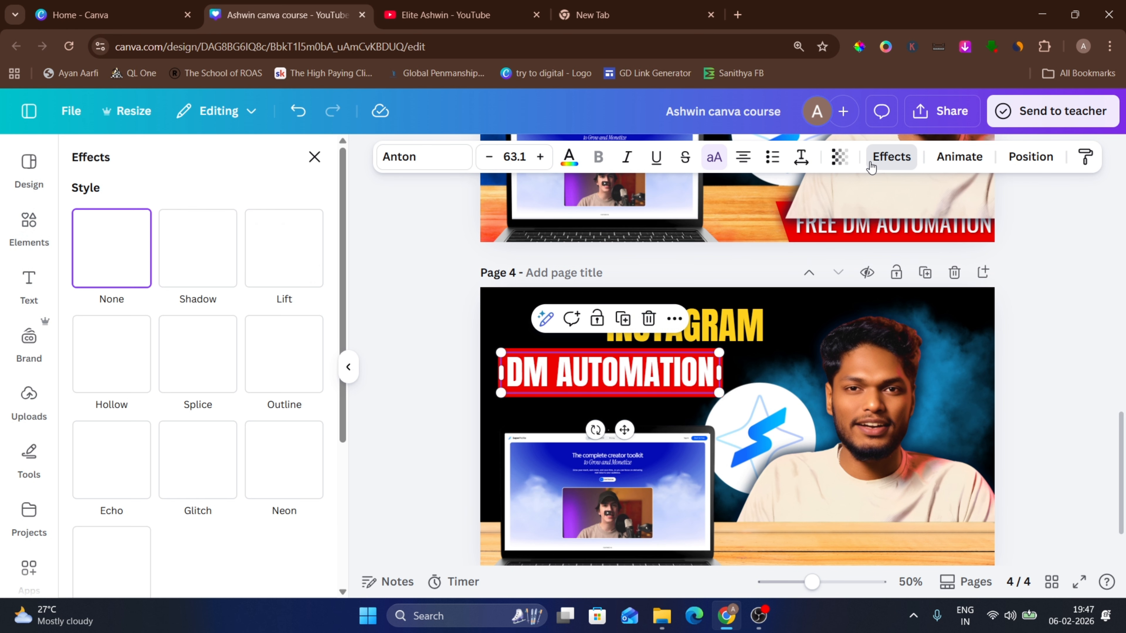
left_click(282, 265)
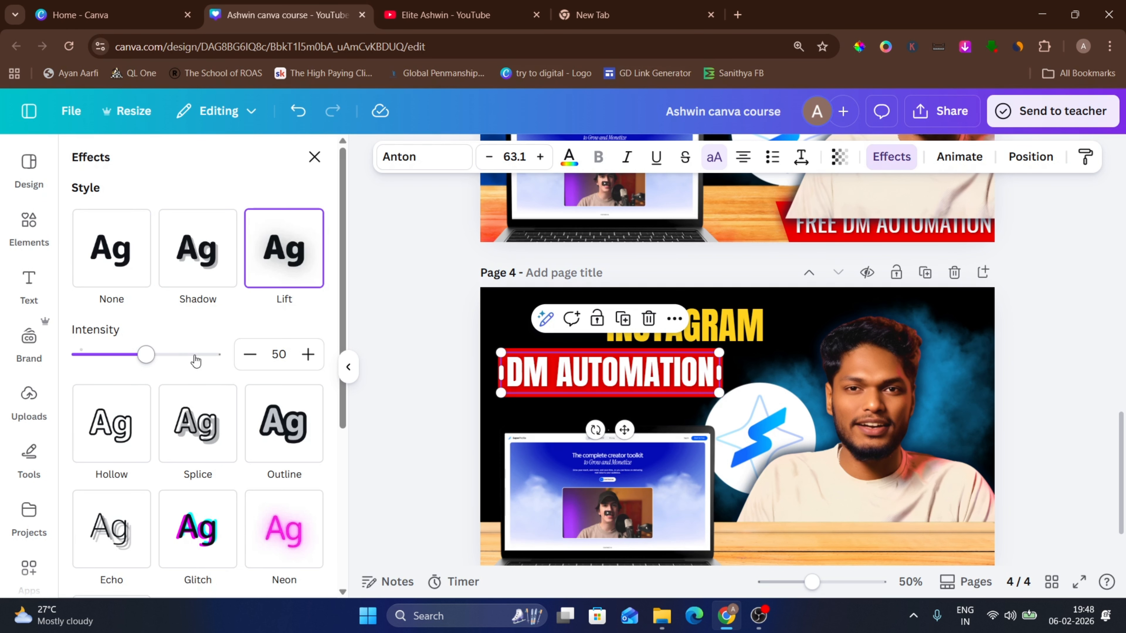
left_click(425, 343)
Duplicate the INSTAGRAM headline on page 4 and place the copy just below the DM AUTOMATION banner.
scroll(476, 338, "up", 4)
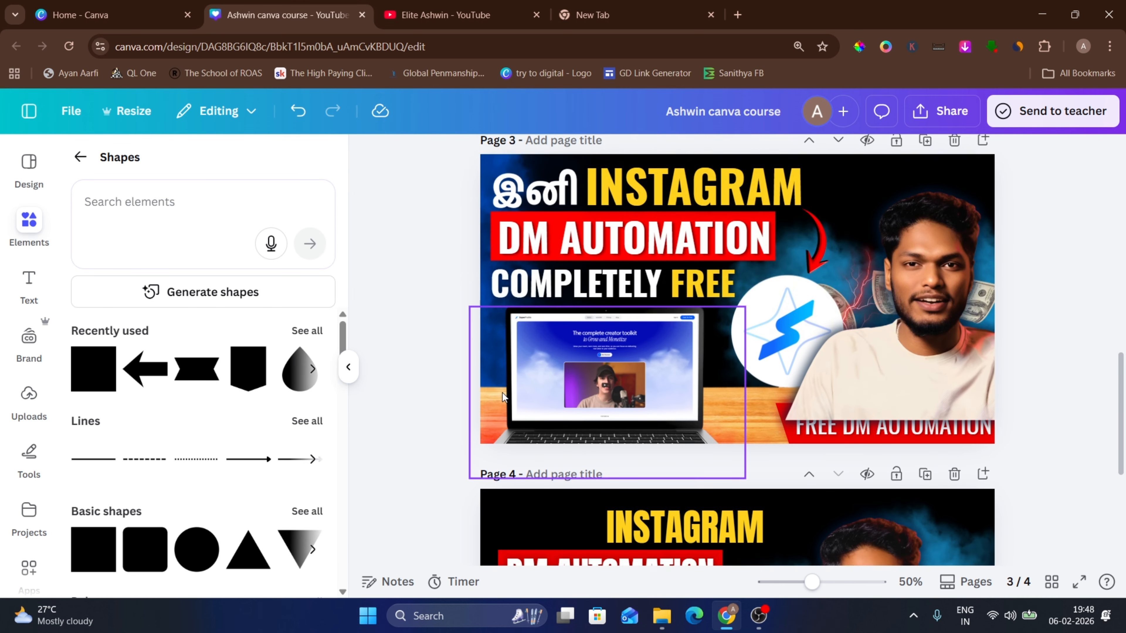
scroll(503, 393, "down", 5)
scroll(497, 392, "up", 5)
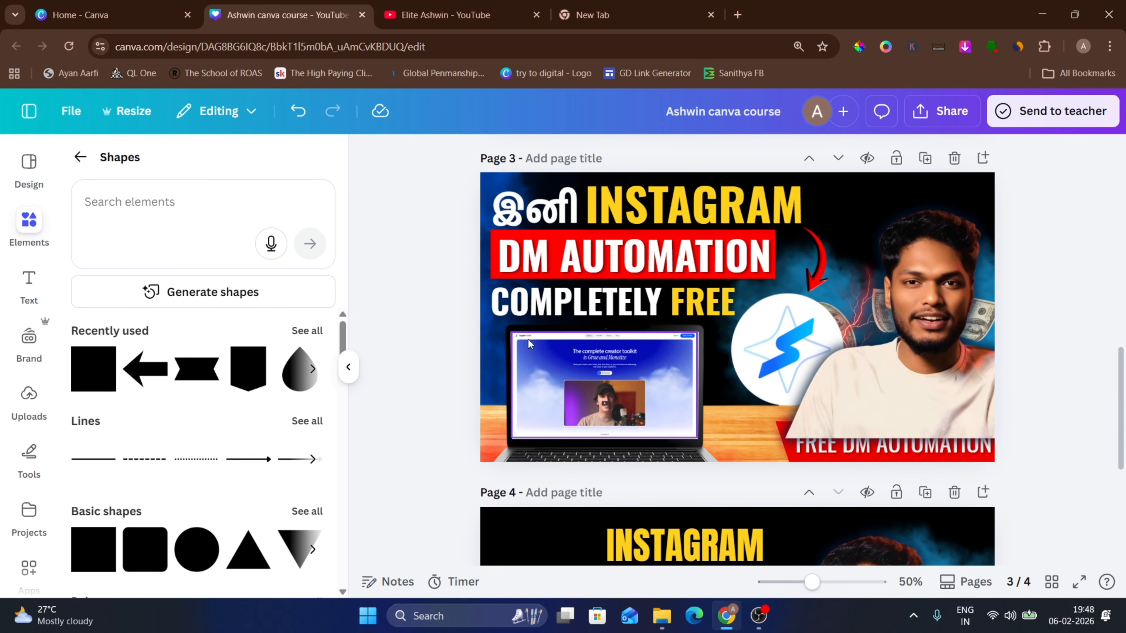
scroll(704, 284, "down", 5)
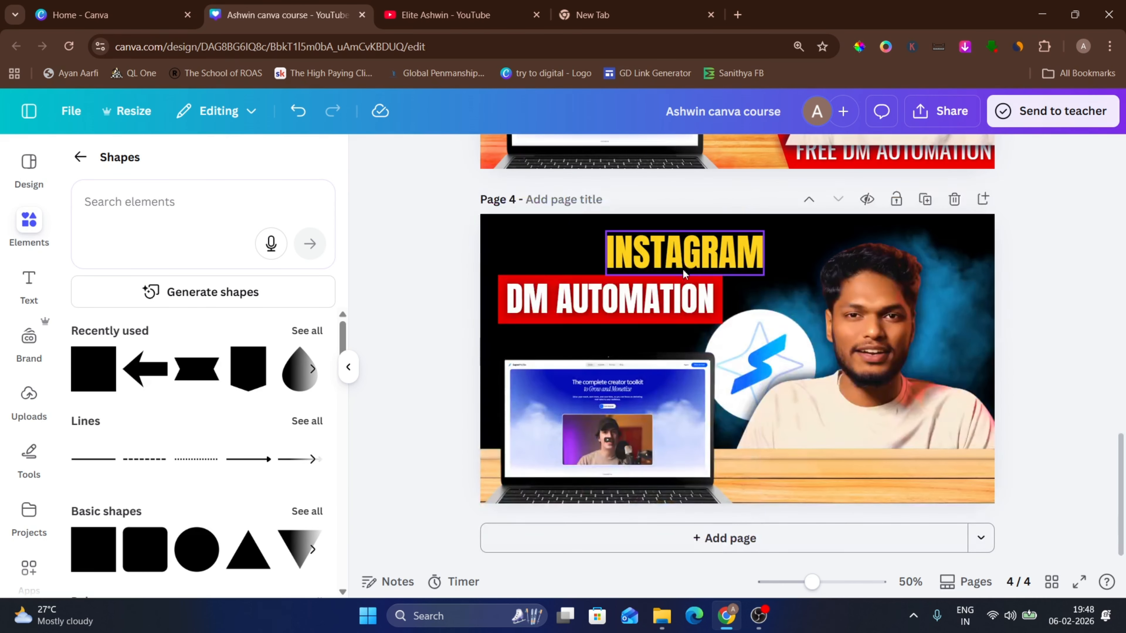
left_click(679, 260)
left_click_drag(679, 261, 606, 352)
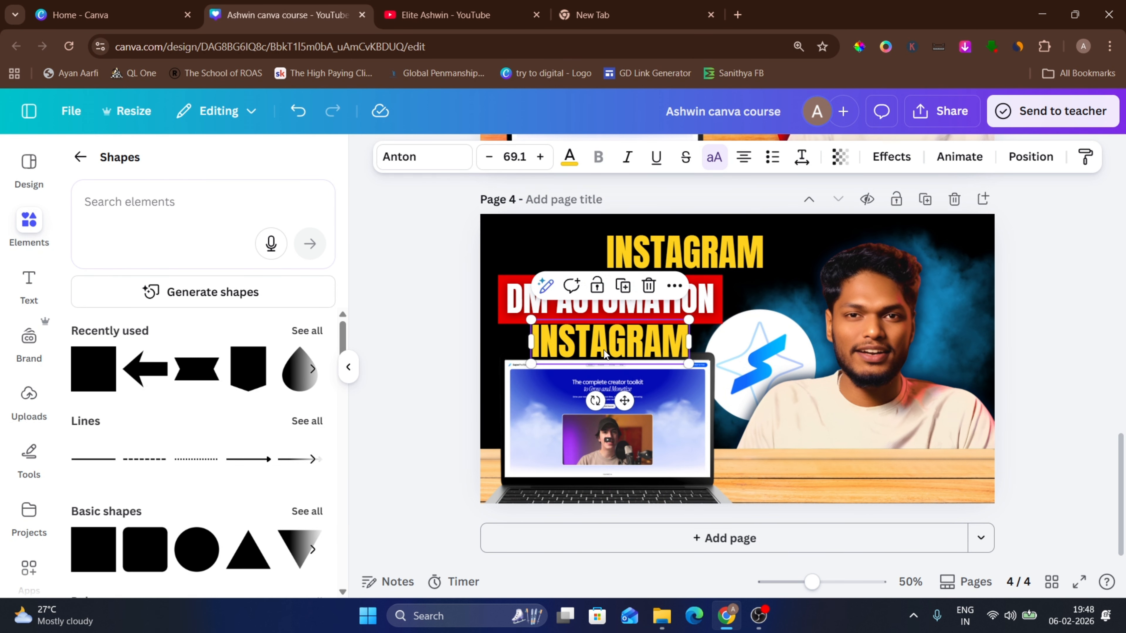
Select the laptop and its screenshot together, scale them down slightly and position them below the duplicated headline.
left_click_drag(424, 363, 511, 407)
left_click_drag(462, 354, 494, 374)
left_click_drag(554, 405, 533, 393)
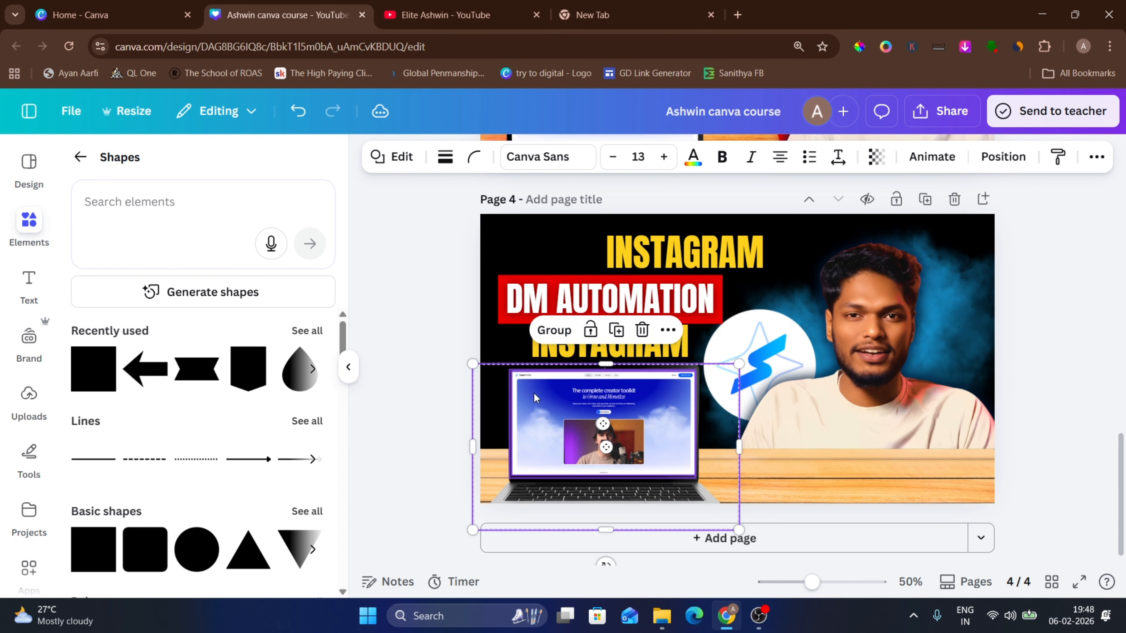
Replace the duplicated headline's text below the banner with "COMPLETELY FREE".
double_click(554, 349)
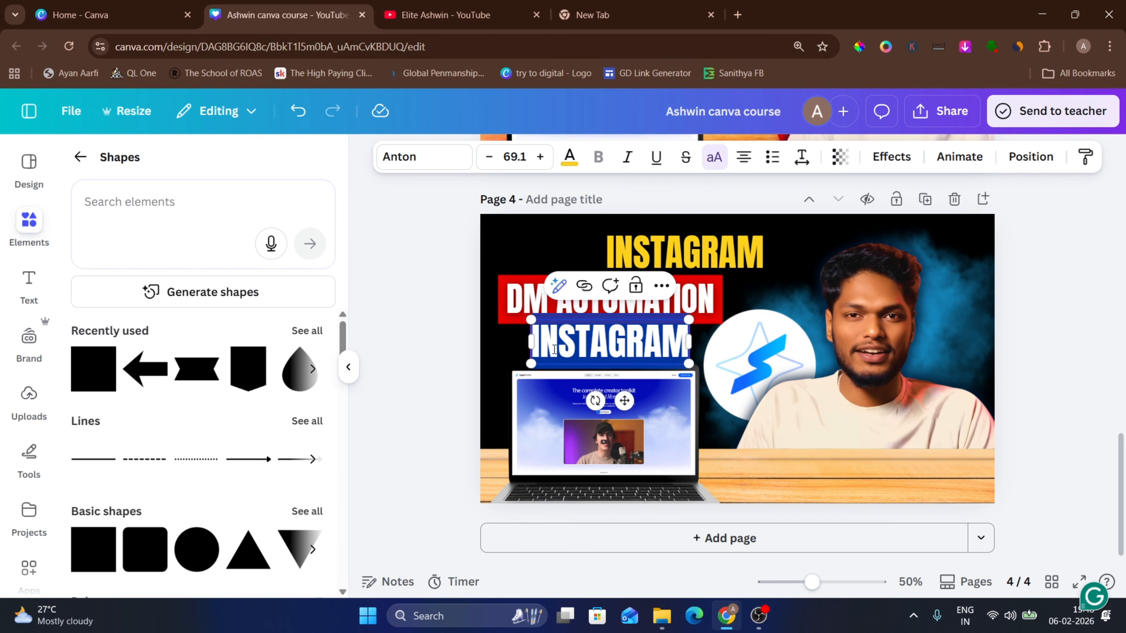
type("COMP")
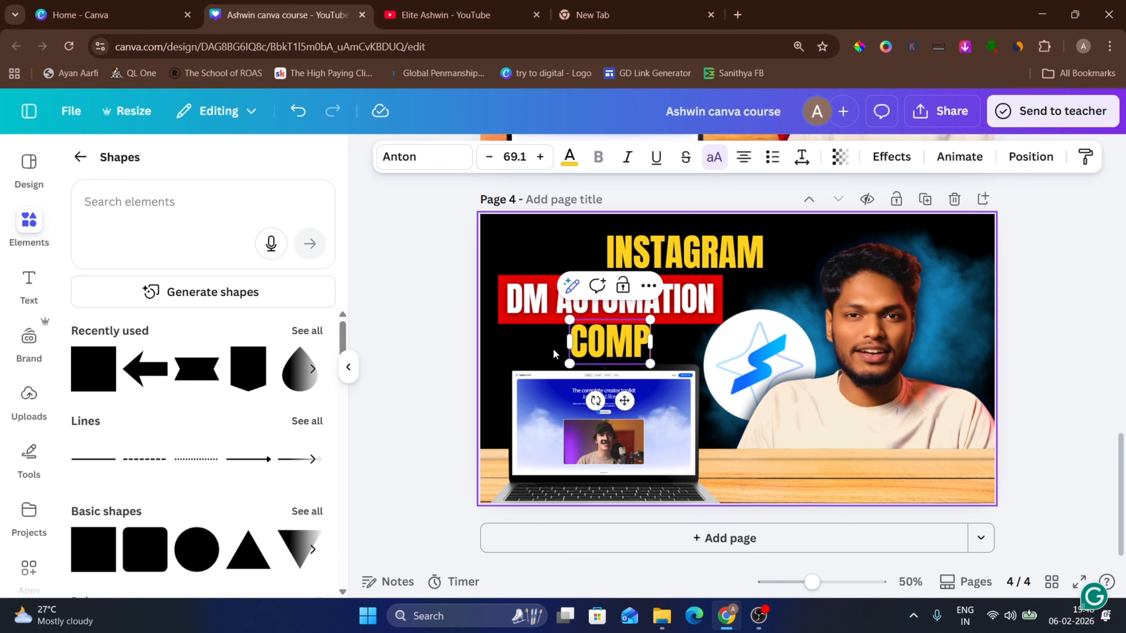
type("LETEL")
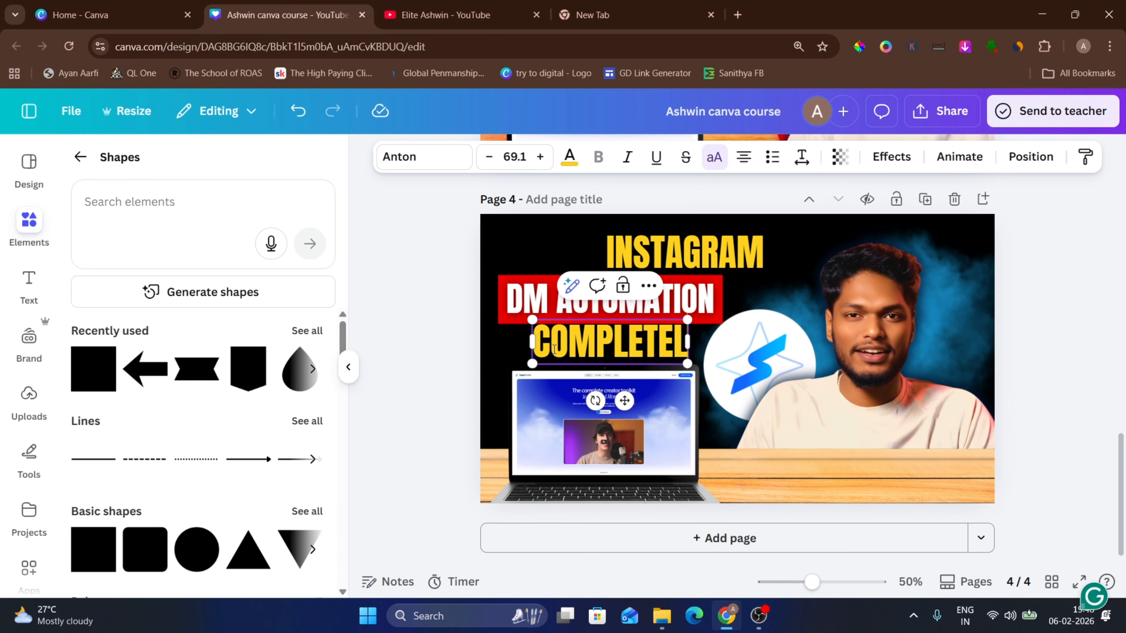
type("Y FREE")
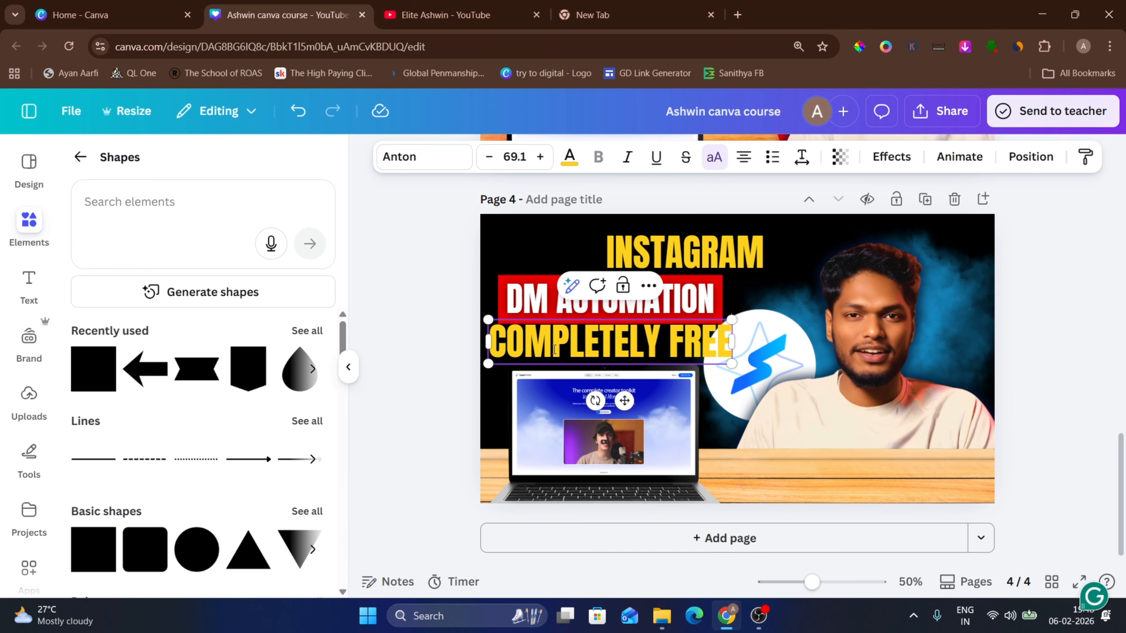
Shrink the COMPLETELY FREE text to about size 62.6 and align it under the DM AUTOMATION banner.
scroll(779, 258, "up", 5)
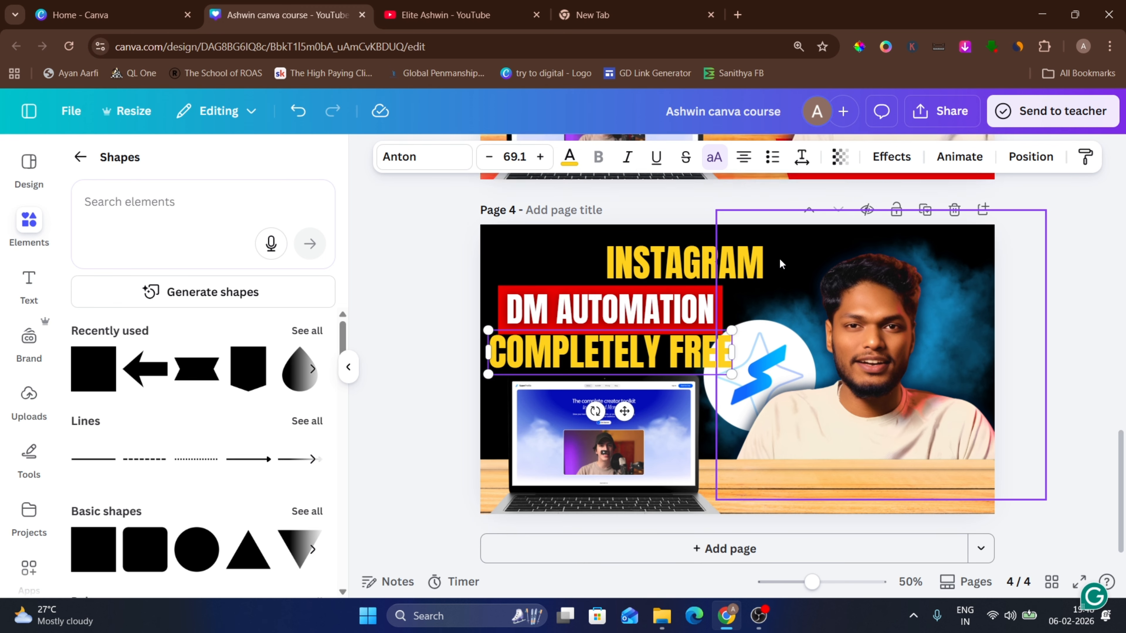
scroll(718, 350, "down", 3)
scroll(719, 350, "down", 2)
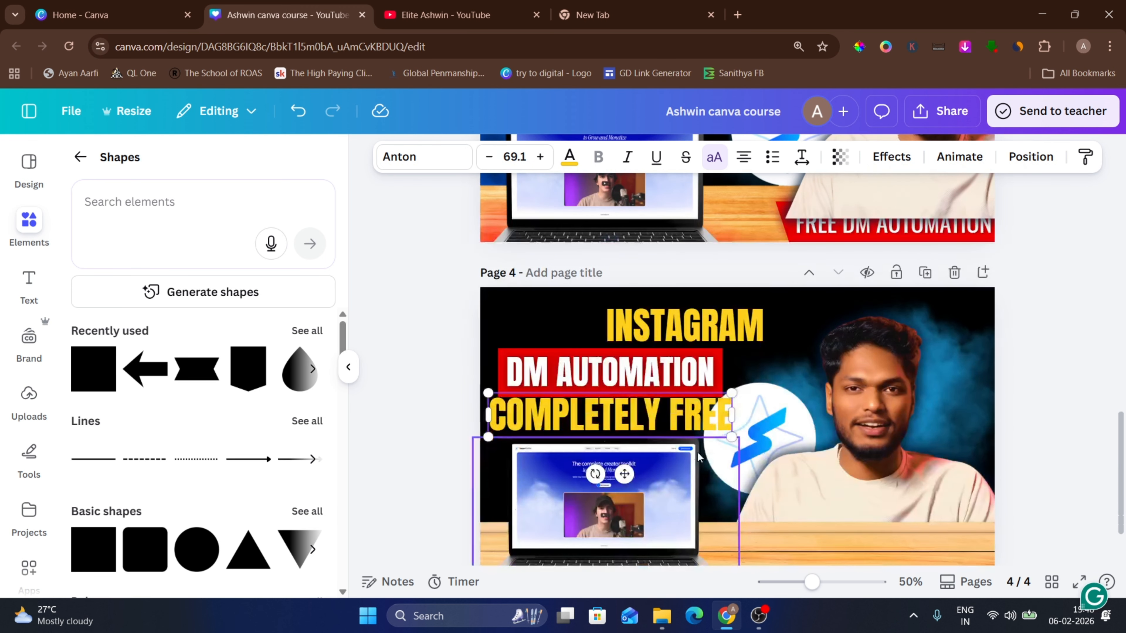
left_click(823, 384)
left_click(681, 426)
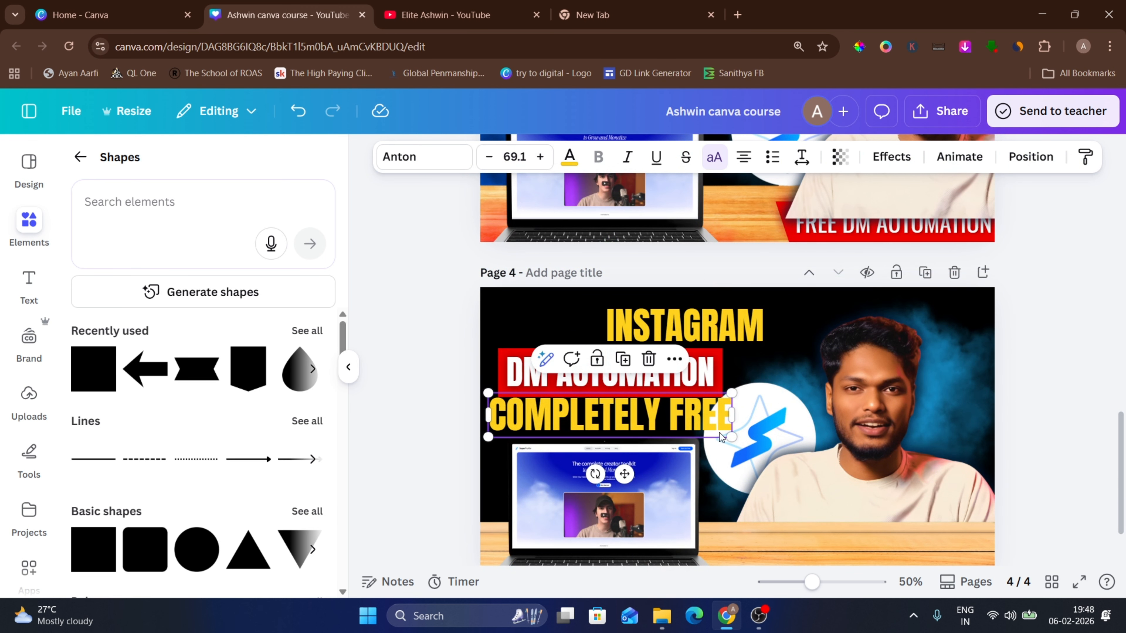
left_click_drag(731, 436, 663, 421)
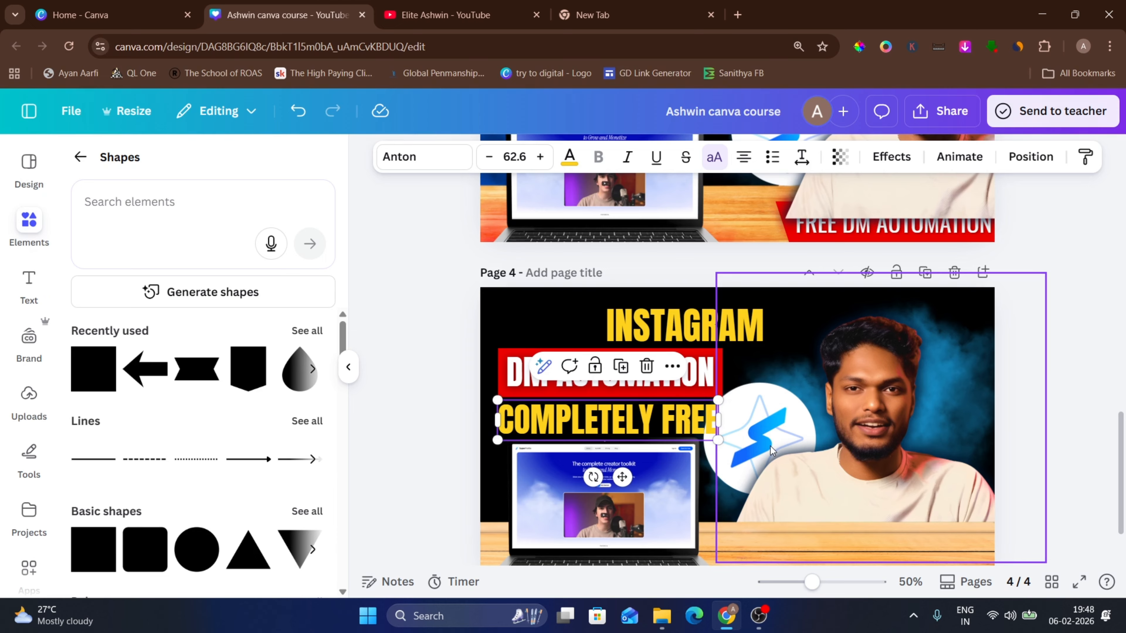
Shrink the circular logo and place it between the COMPLETELY FREE text and the portrait, clear of the headline.
left_click(757, 434)
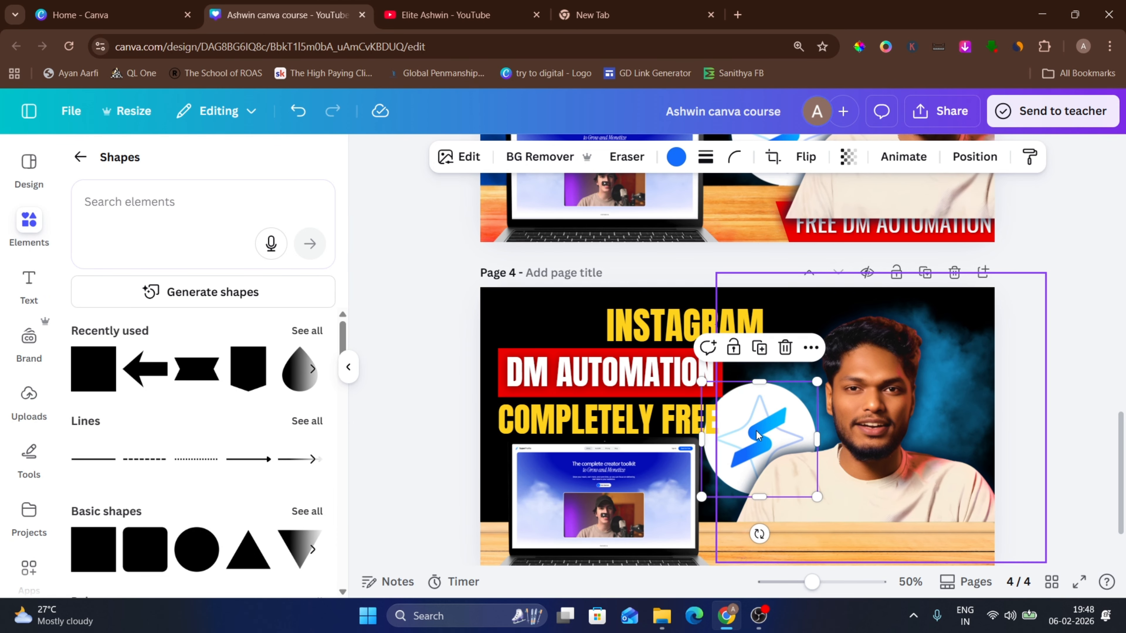
mouse_move(757, 435)
left_mouse_down()
mouse_move(802, 410)
mouse_move(807, 423)
mouse_move(771, 426)
left_mouse_up()
left_click_drag(717, 373, 737, 393)
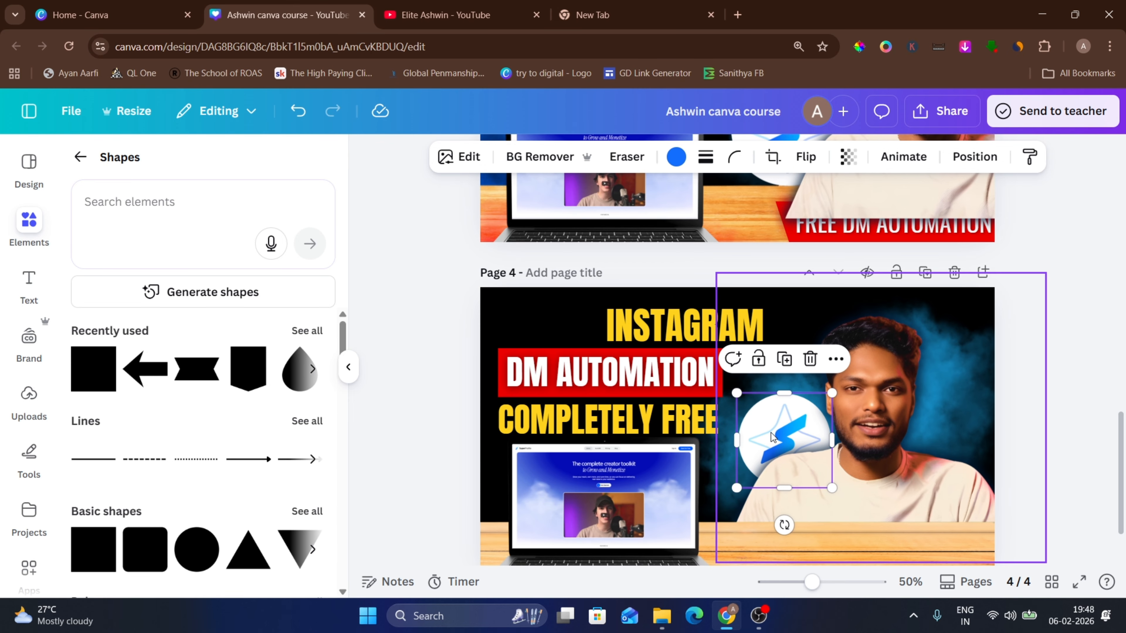
left_click_drag(771, 432, 763, 424)
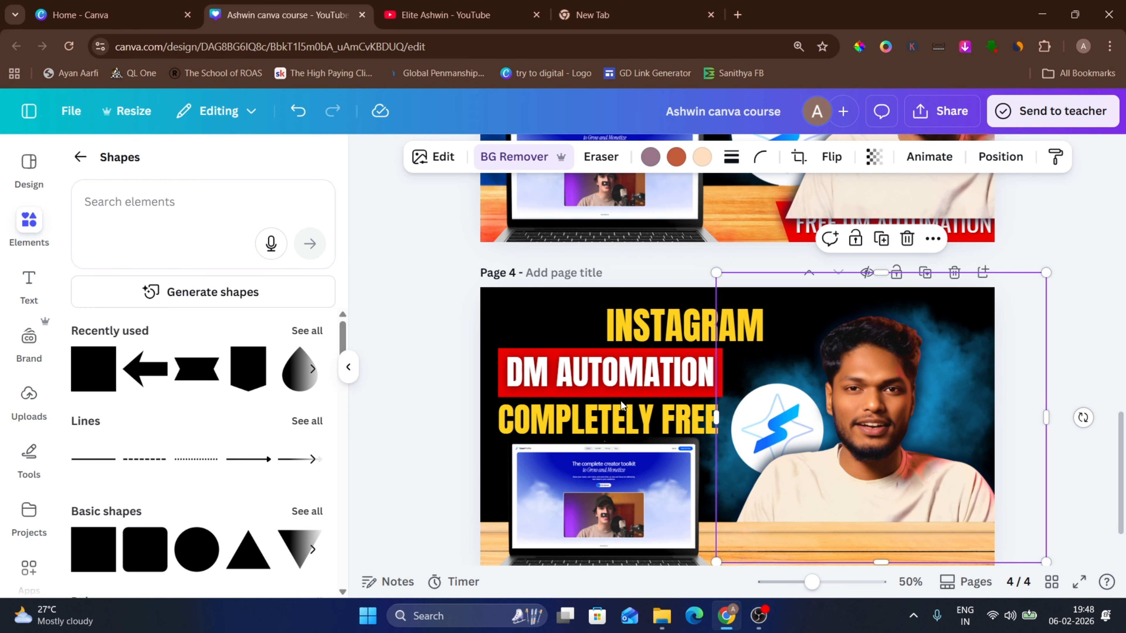
left_click(442, 366)
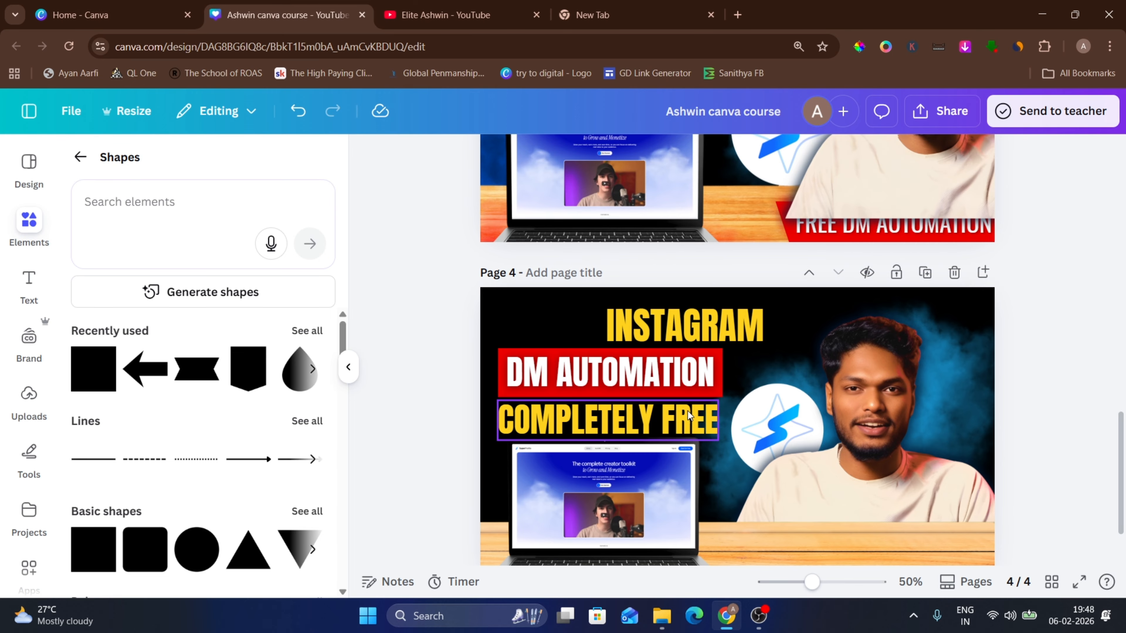
Check the Tamil word in page 3's headline and open easytamiltyping.com in the empty browser tab.
scroll(551, 328, "up", 5)
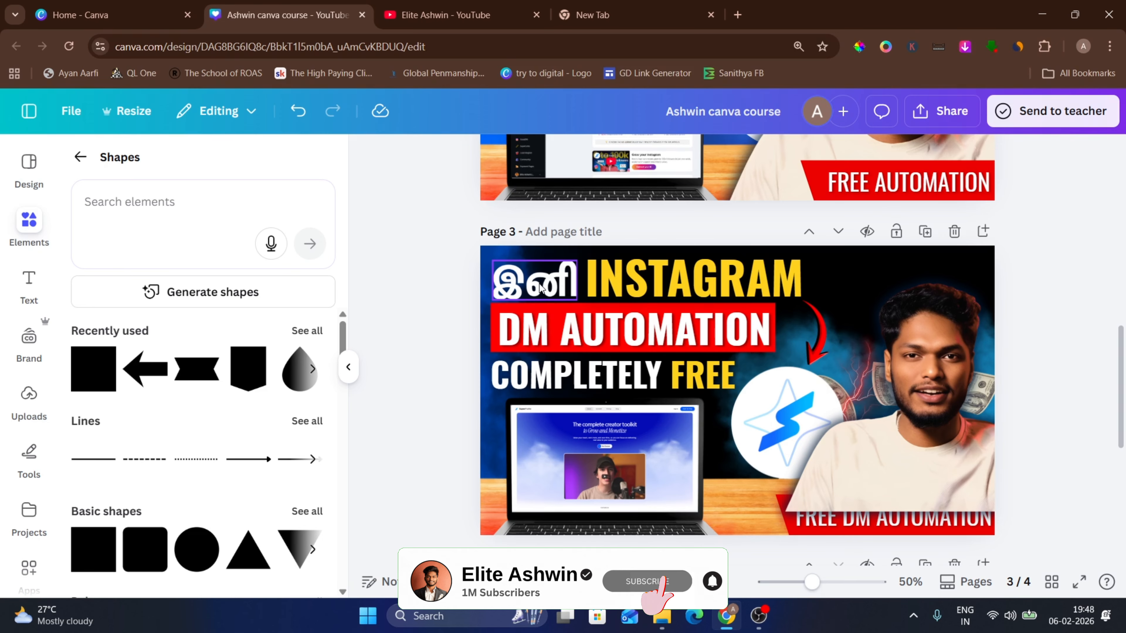
scroll(564, 399, "down", 5)
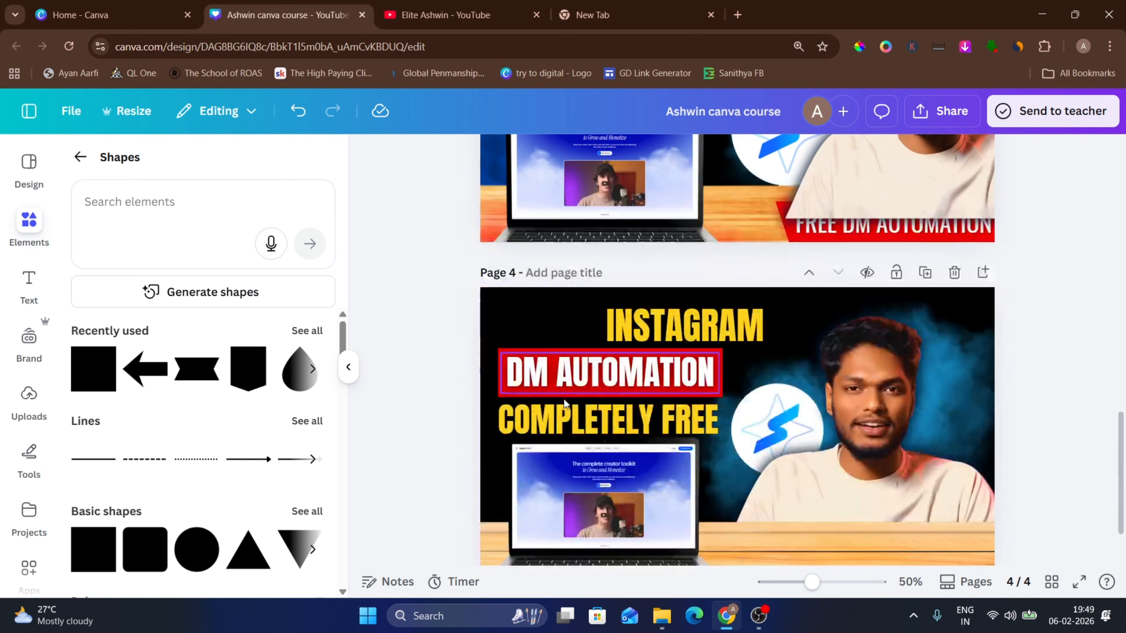
scroll(564, 399, "down", 1)
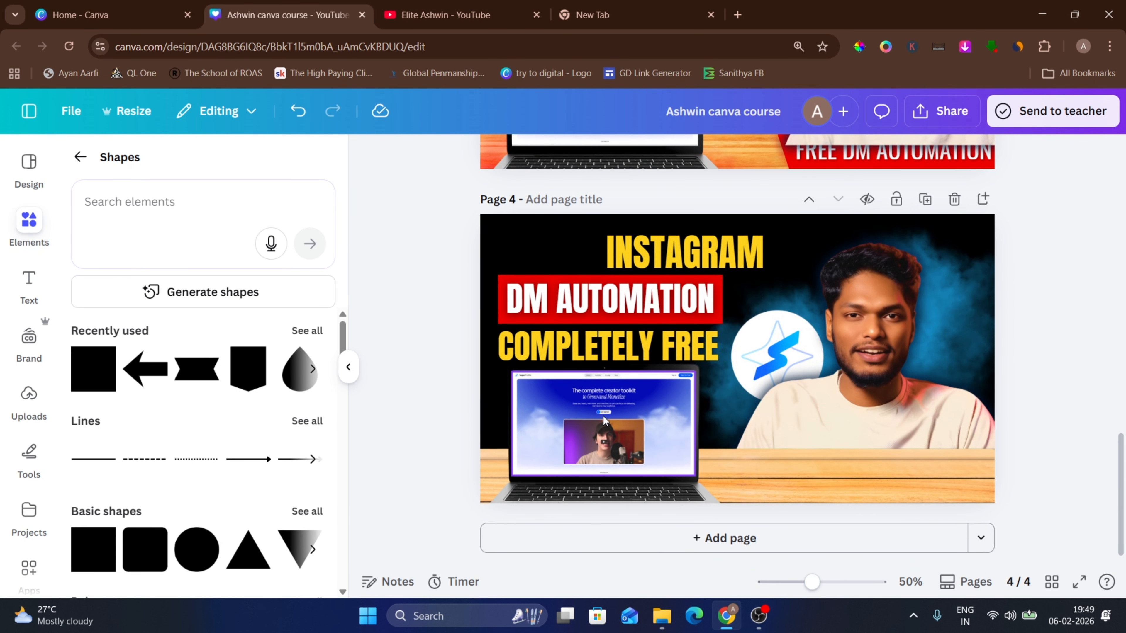
scroll(602, 412, "up", 2)
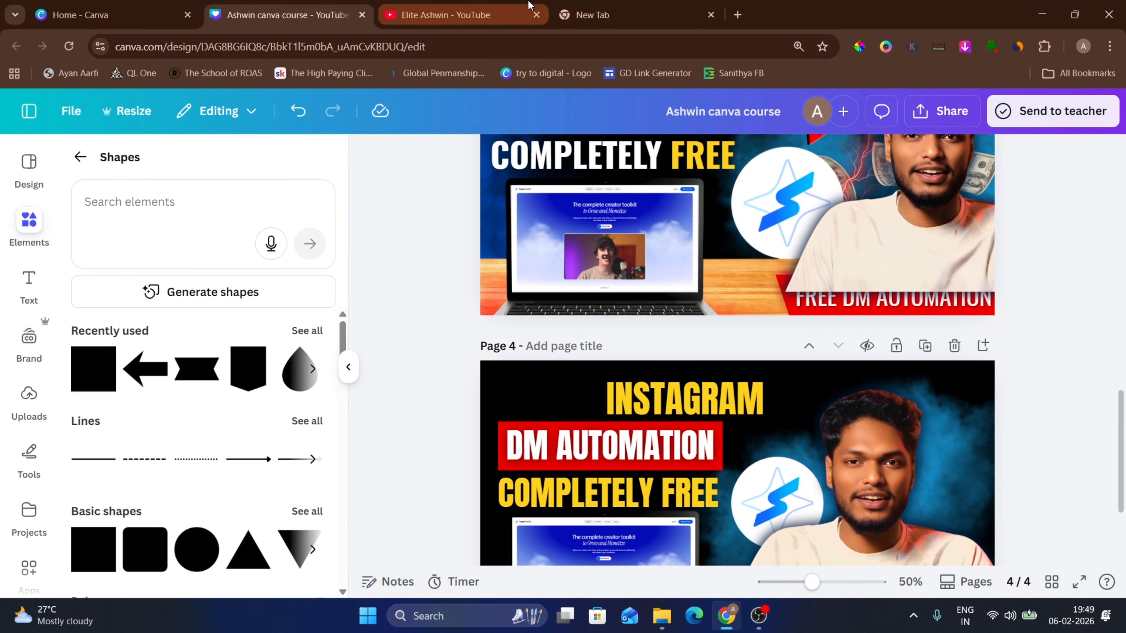
left_click(634, 6)
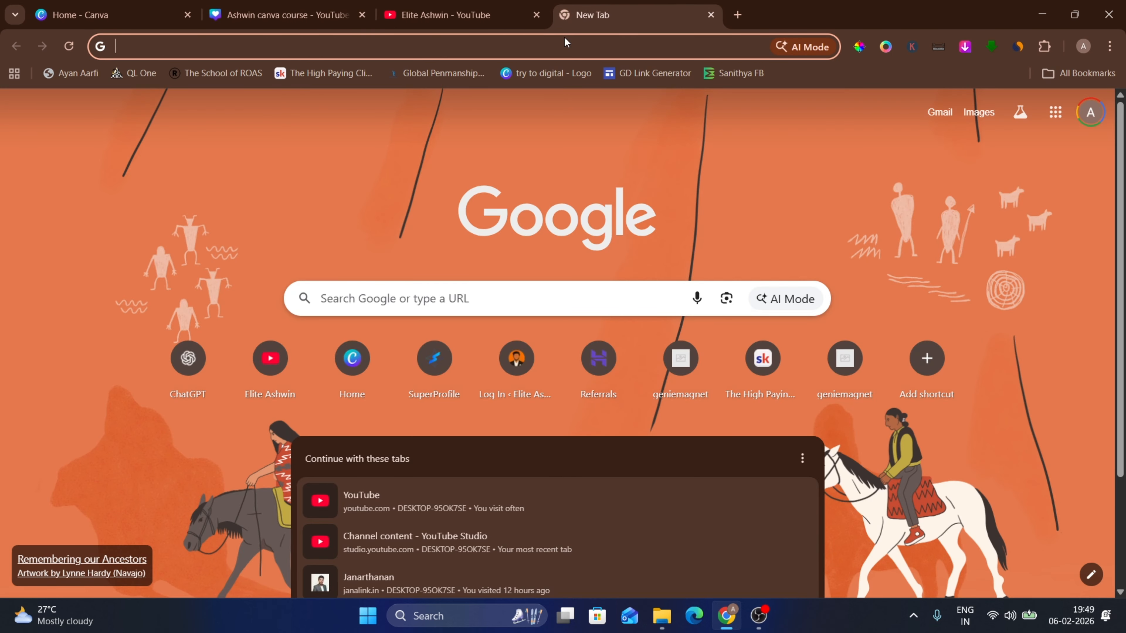
type("tamil")
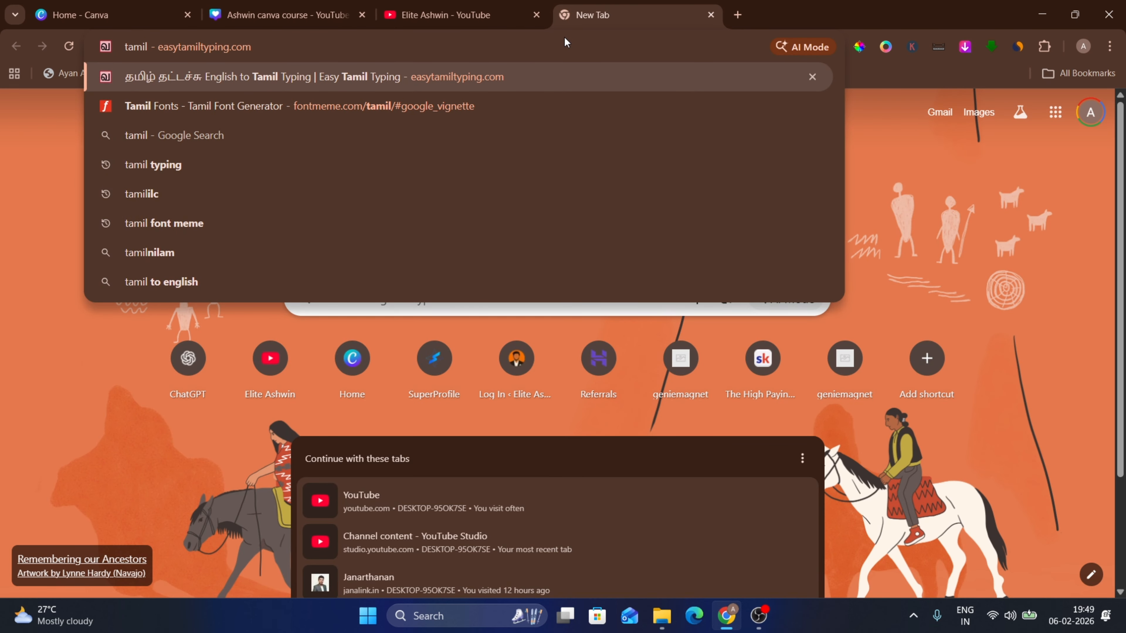
key("Return")
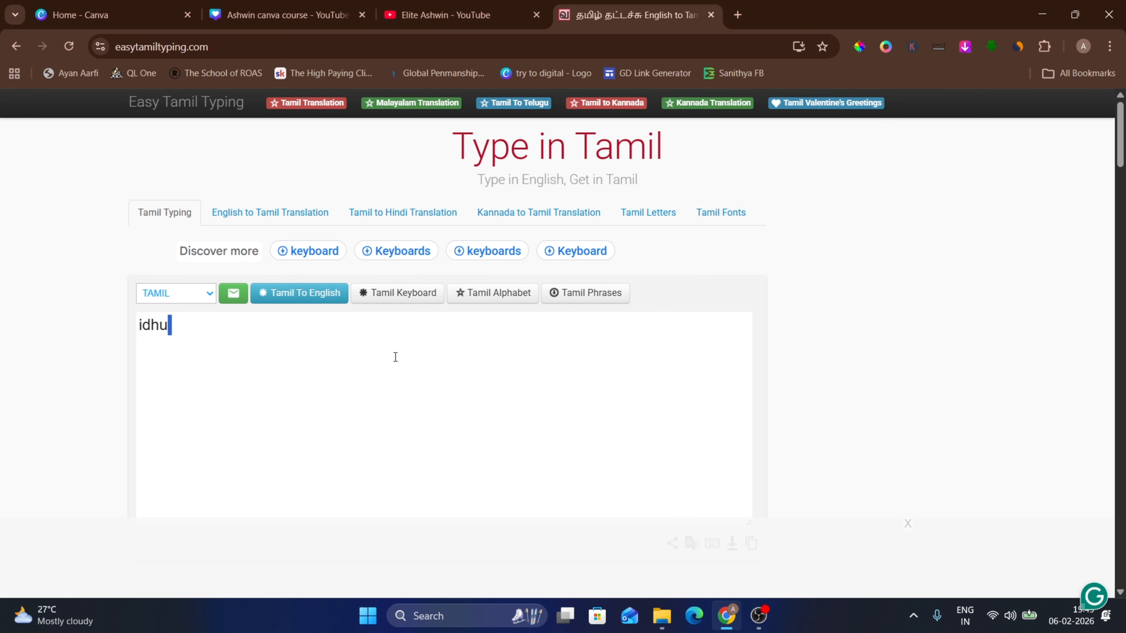
Clear the trial word from the Tamil typing box and enter "ini" to convert it to இனி.
key("BackSpace")
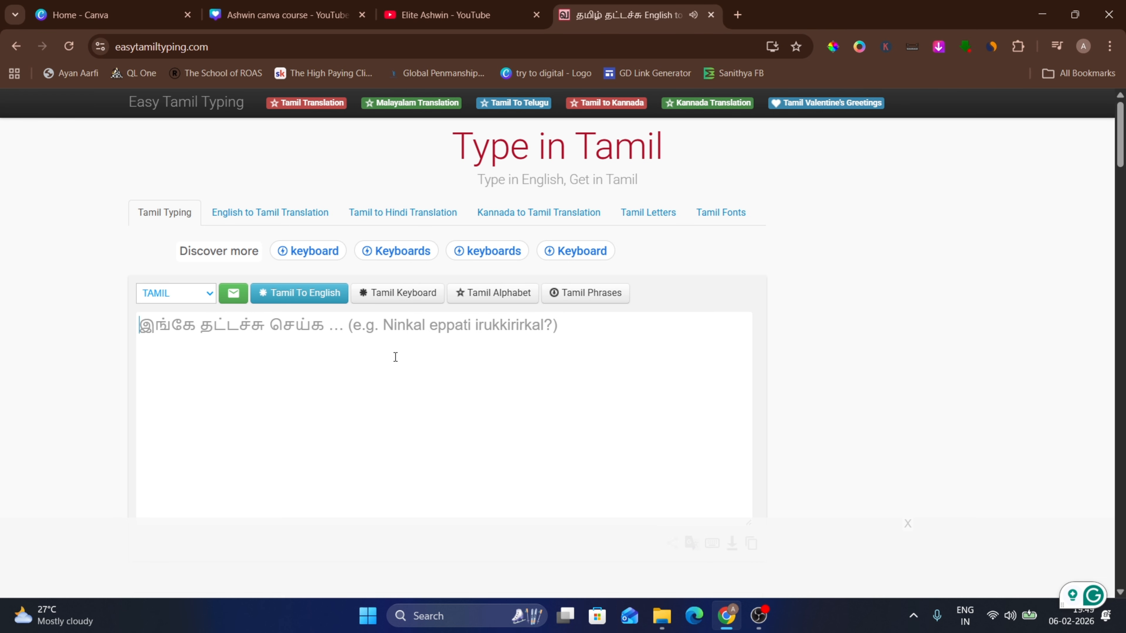
type("ini")
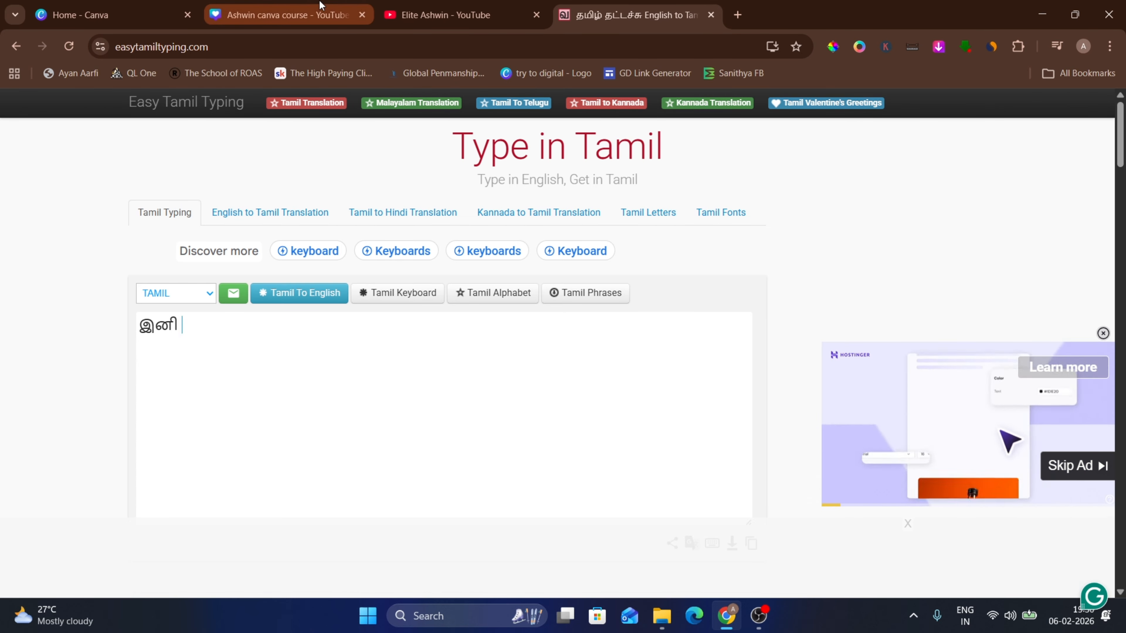
left_click(284, 15)
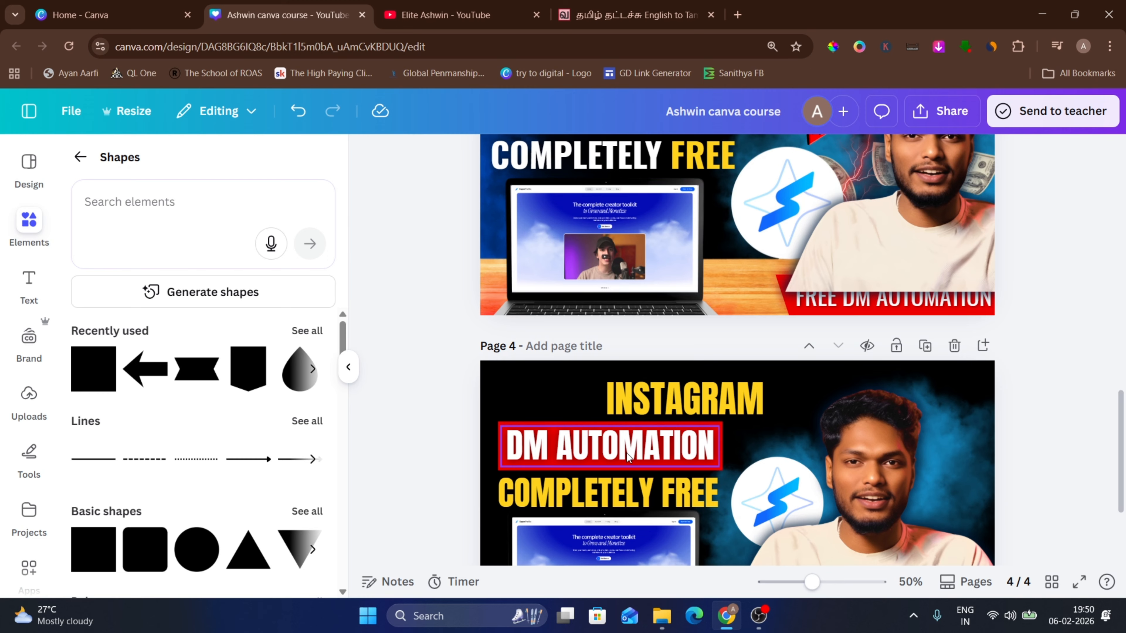
left_click(630, 15)
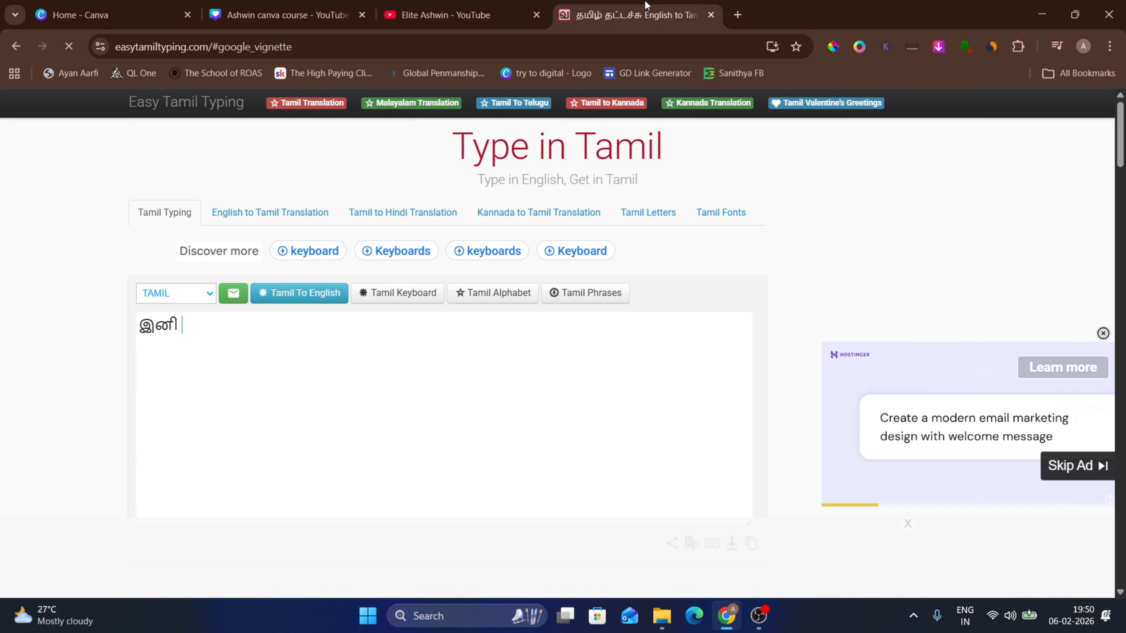
left_click(674, 237)
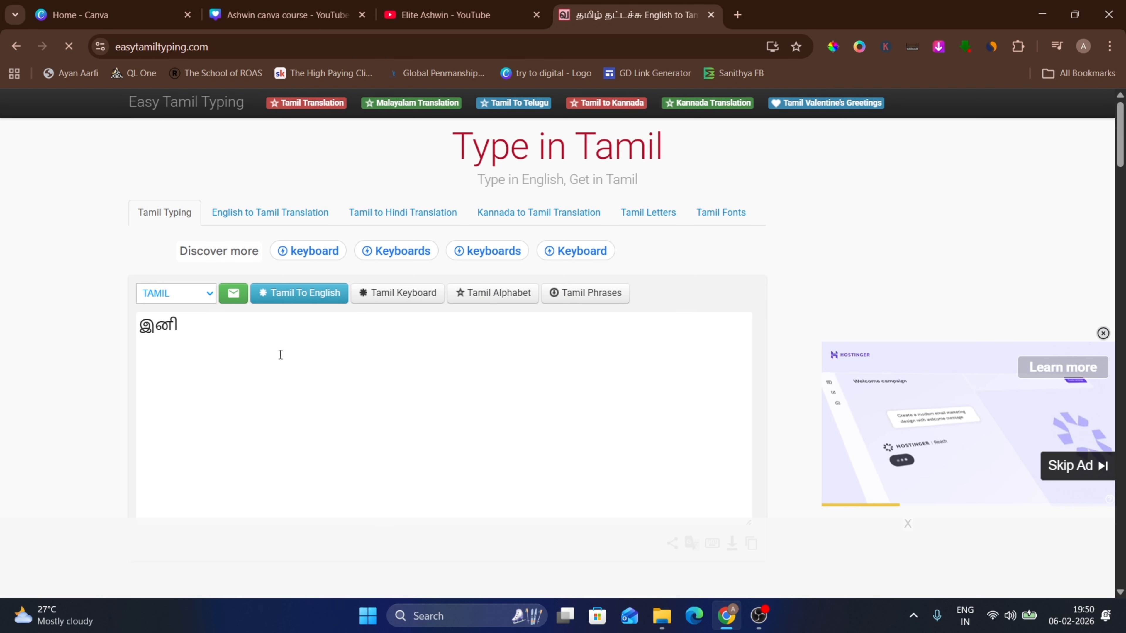
Copy the converted word இனி and open the Tamil font generator at fontmeme.com/tamil in a new browser tab.
left_click_drag(156, 327, 132, 328)
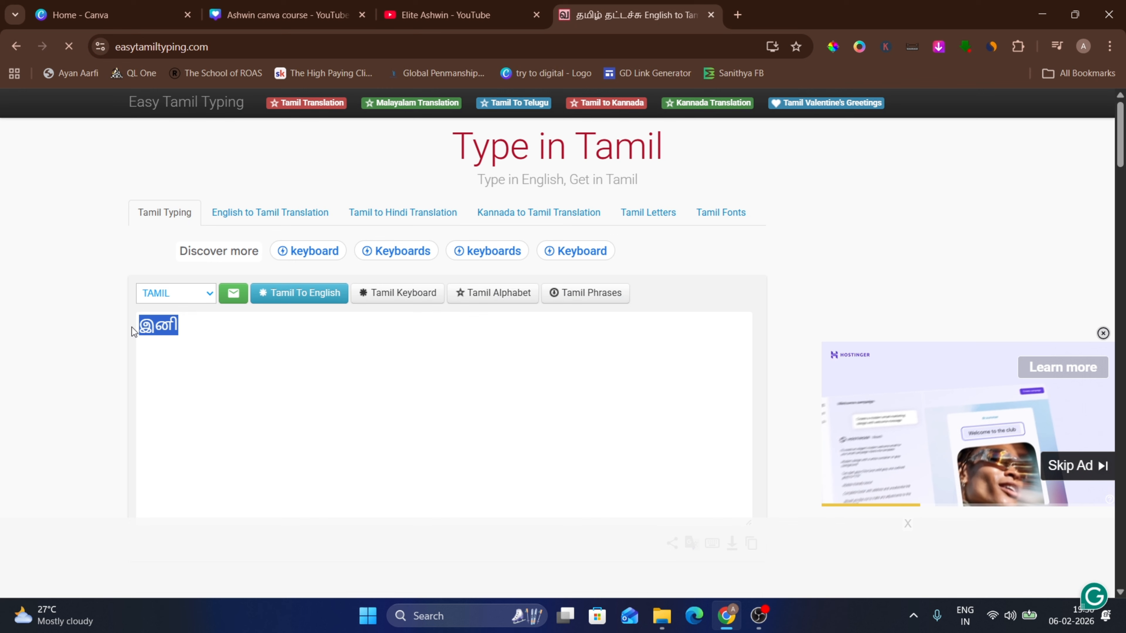
left_click(738, 15)
type("tamil")
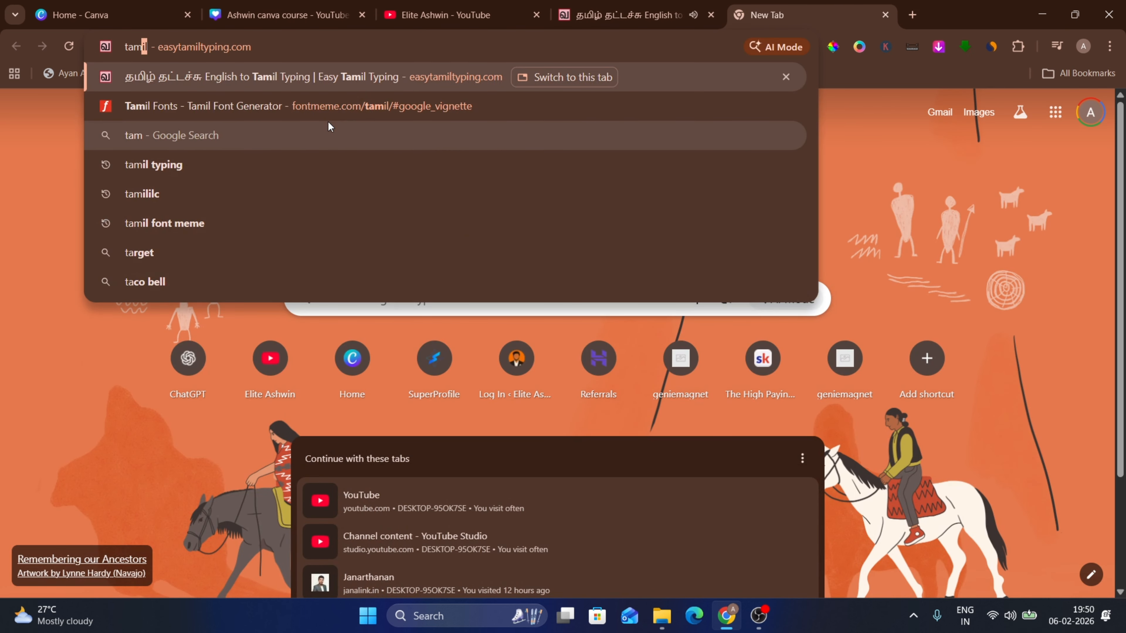
key("Up")
key("Up")
key("Up")
key("Up")
key("Up")
key("Up")
key("Up")
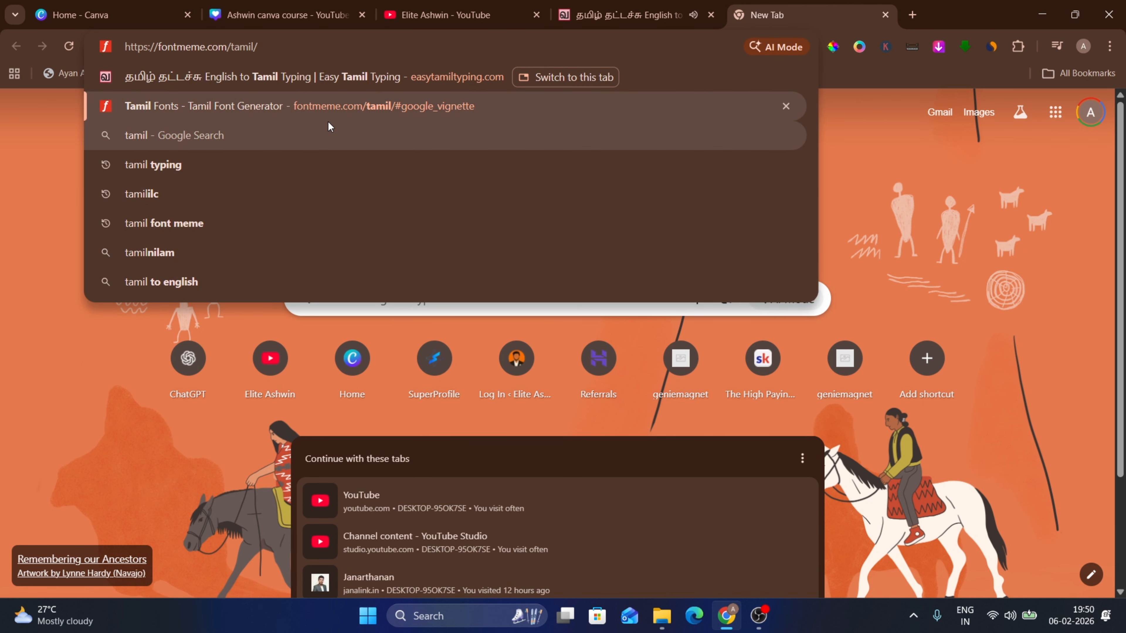
key("Return")
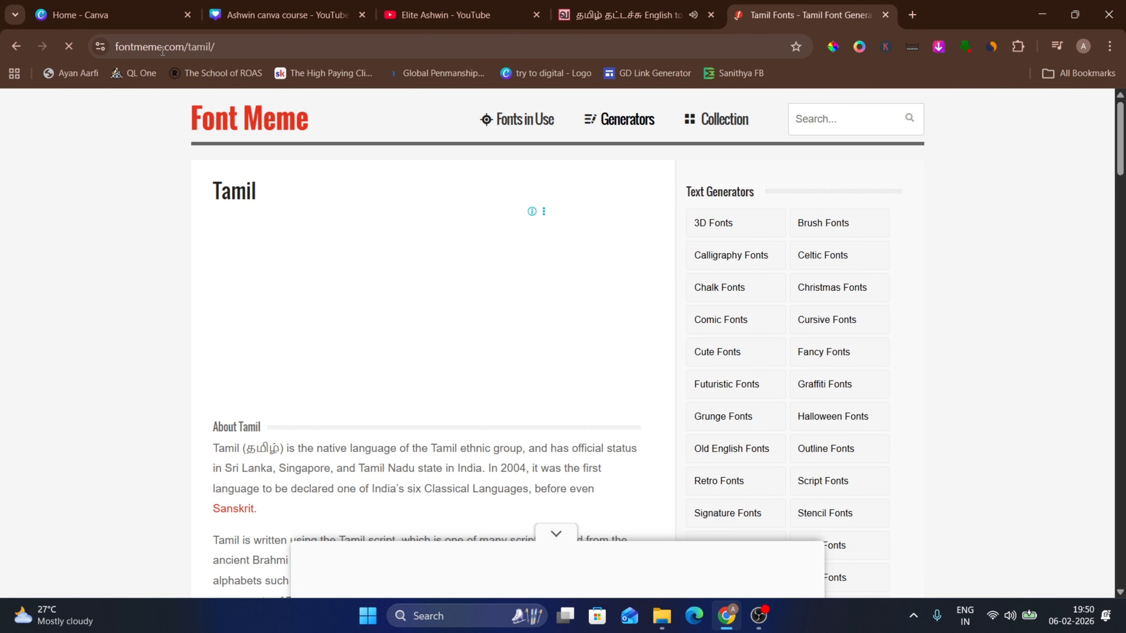
Find the Tamil text generator on the page and enter இனி as its text.
scroll(465, 315, "down", 5)
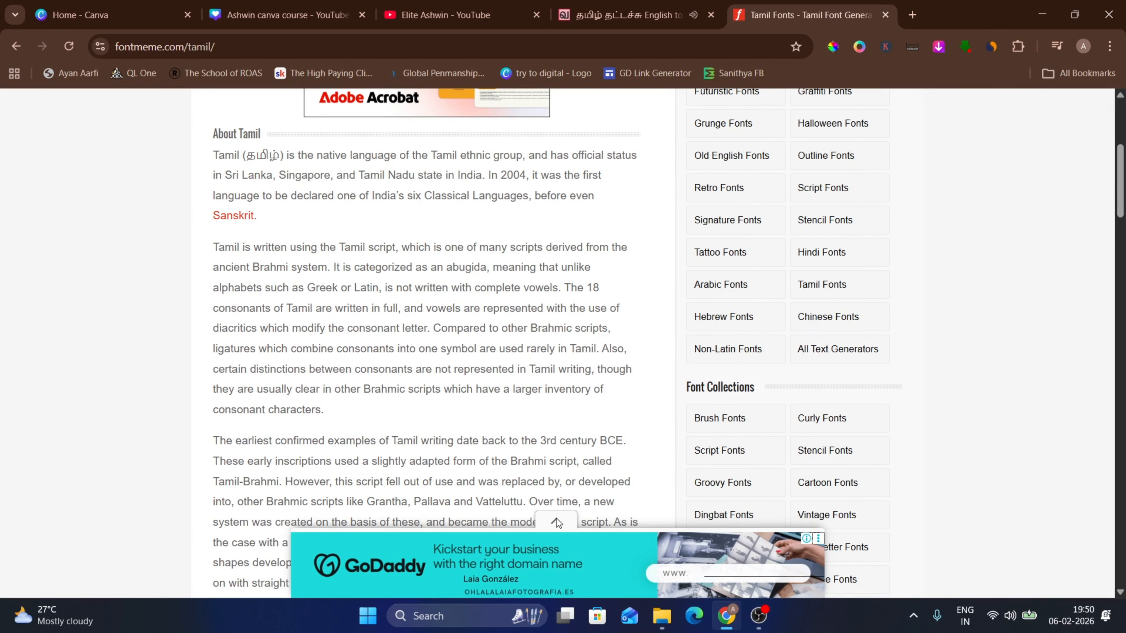
left_click(556, 516)
scroll(553, 426, "up", 4)
scroll(553, 426, "down", 16)
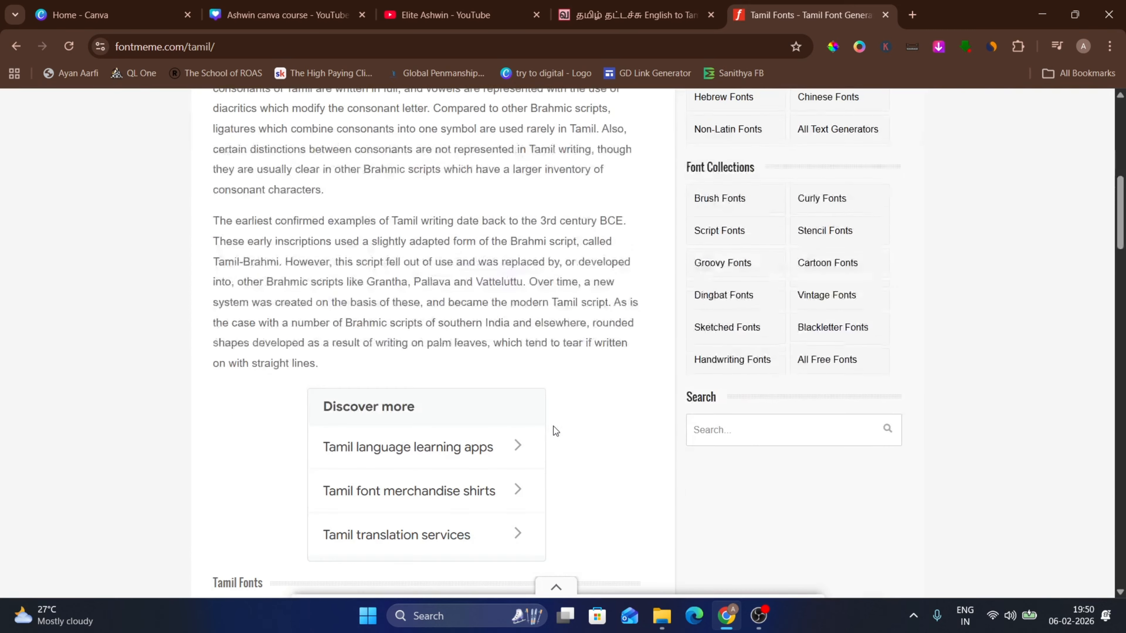
scroll(551, 423, "down", 1)
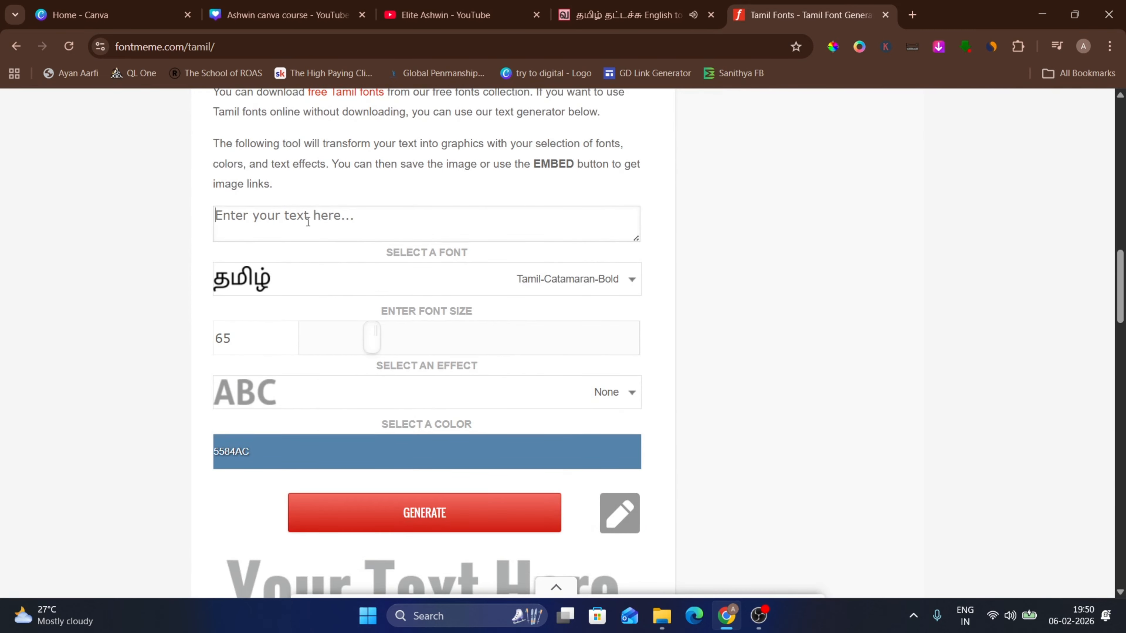
type("இனி")
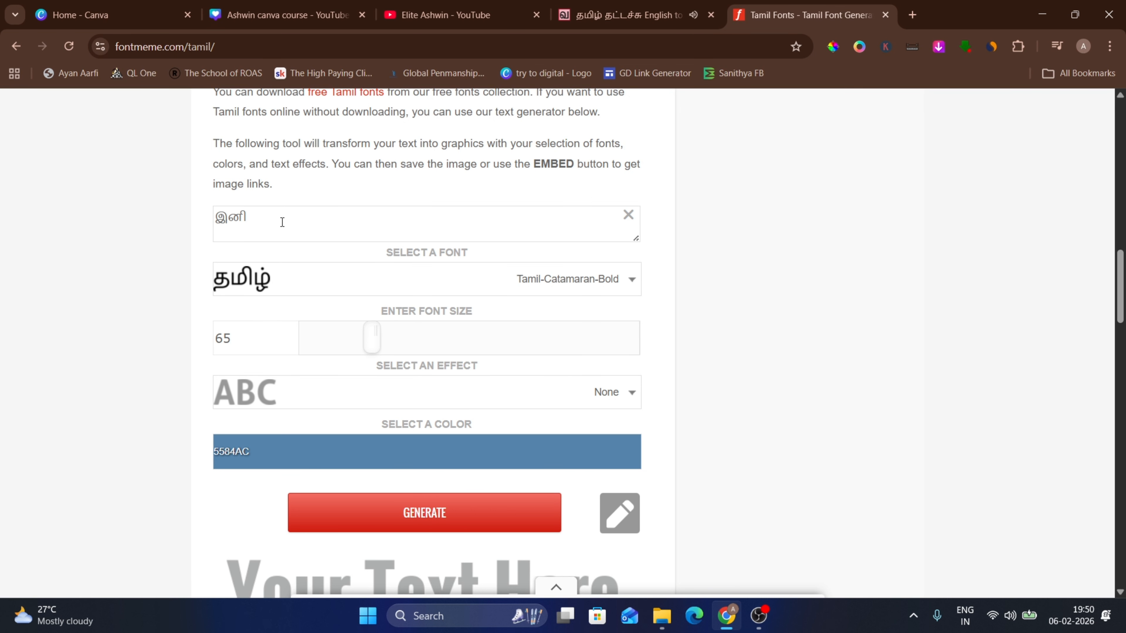
Choose the bold Tamil-TMOTCNB_Ship font for the generated word.
left_click(268, 276)
scroll(294, 388, "down", 10)
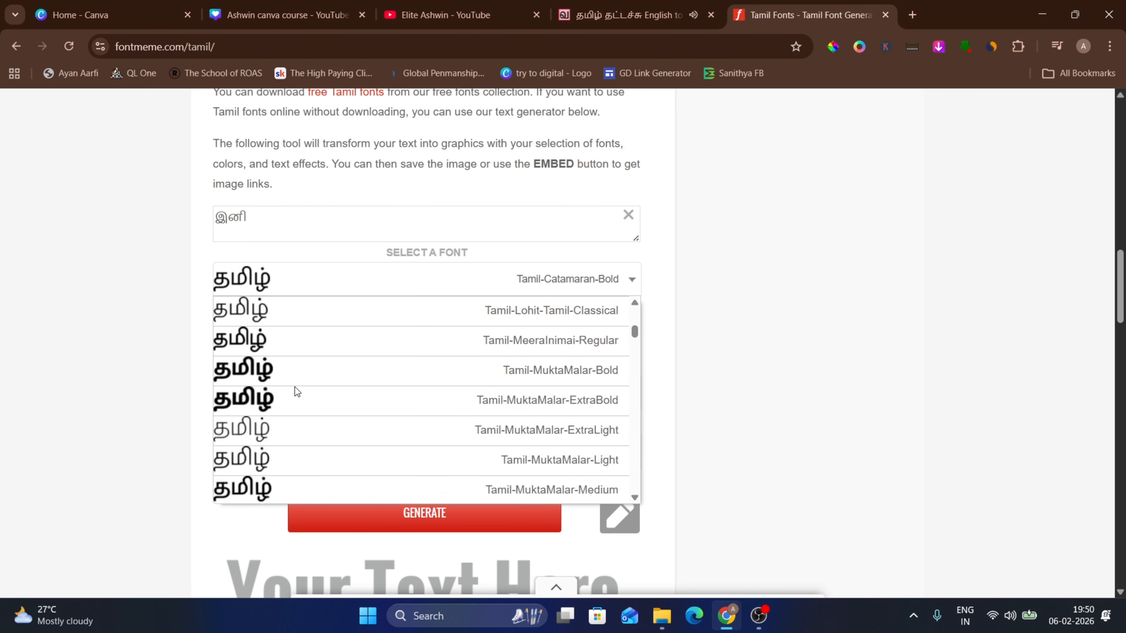
scroll(295, 388, "down", 12)
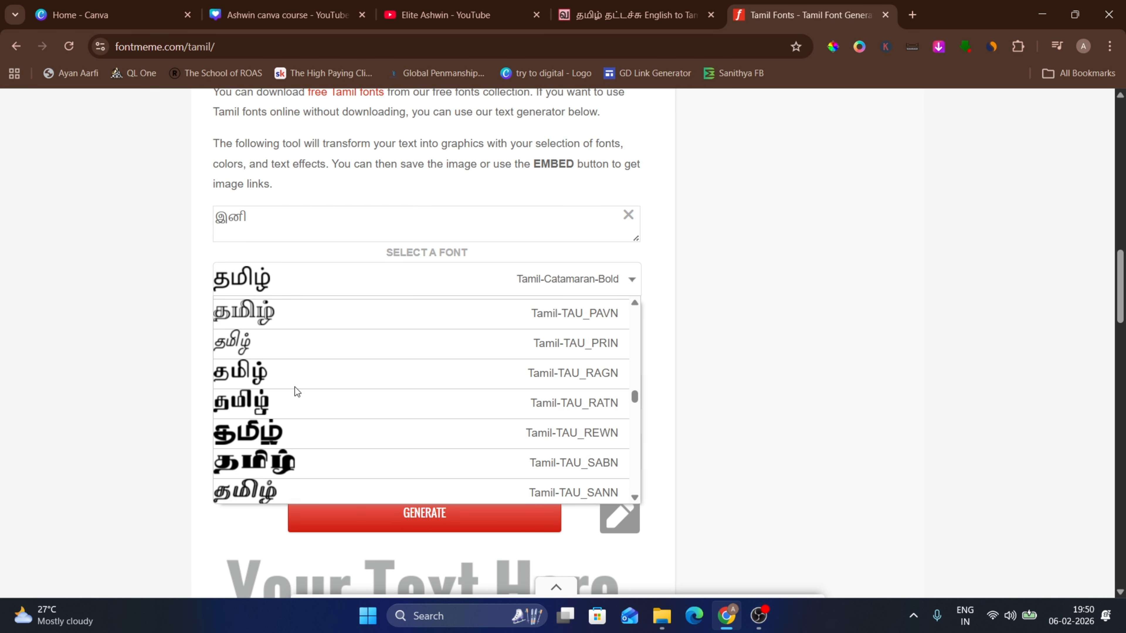
scroll(295, 392, "down", 12)
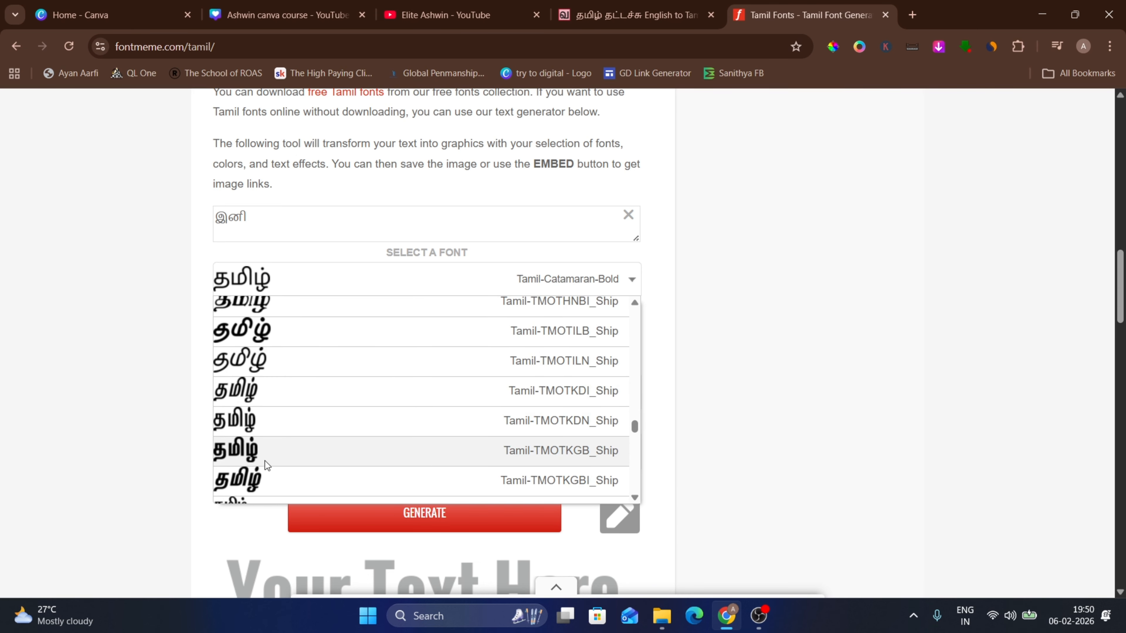
scroll(267, 418, "down", 1)
scroll(266, 418, "up", 5)
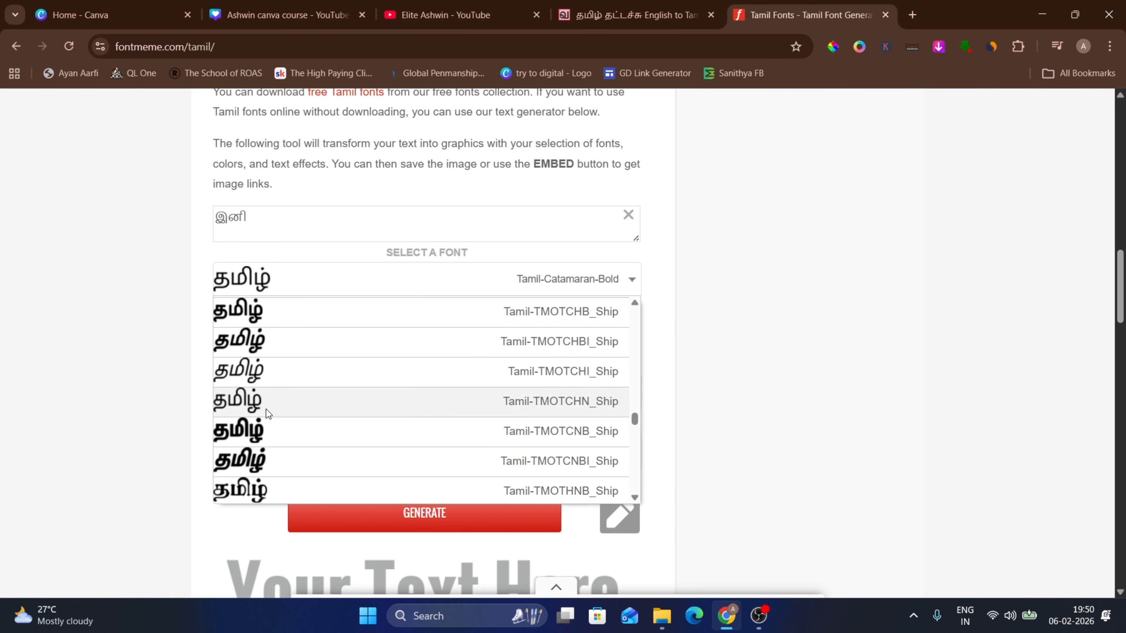
left_click(261, 435)
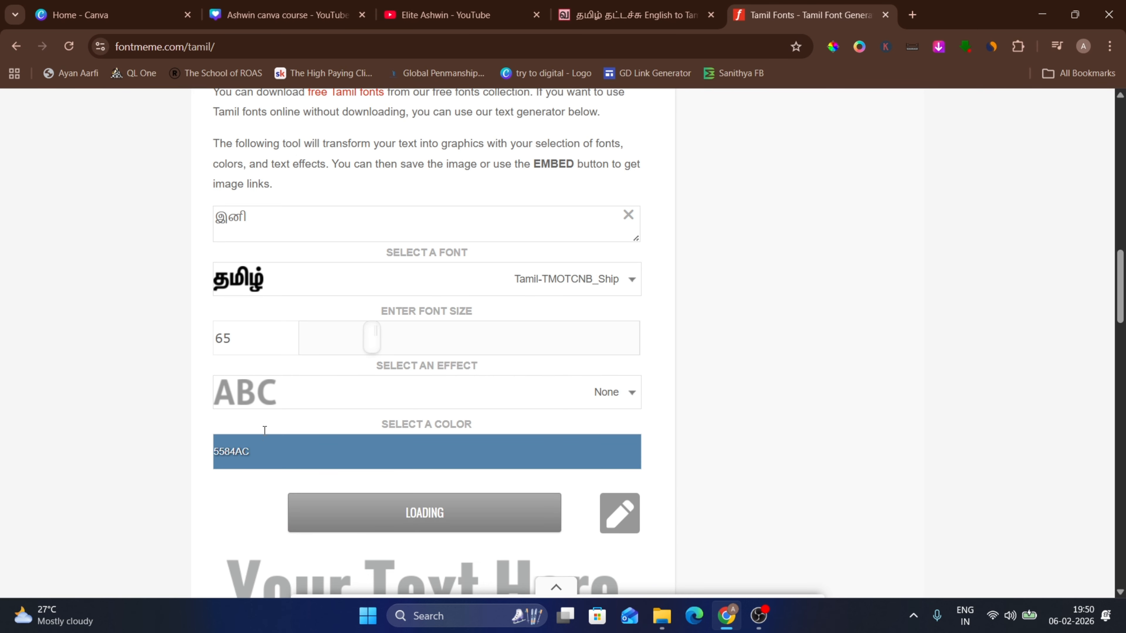
Set the generated word's colour to white (FFFFFF) and copy the resulting image.
left_click(260, 391)
left_click(265, 400)
scroll(325, 430, "down", 3)
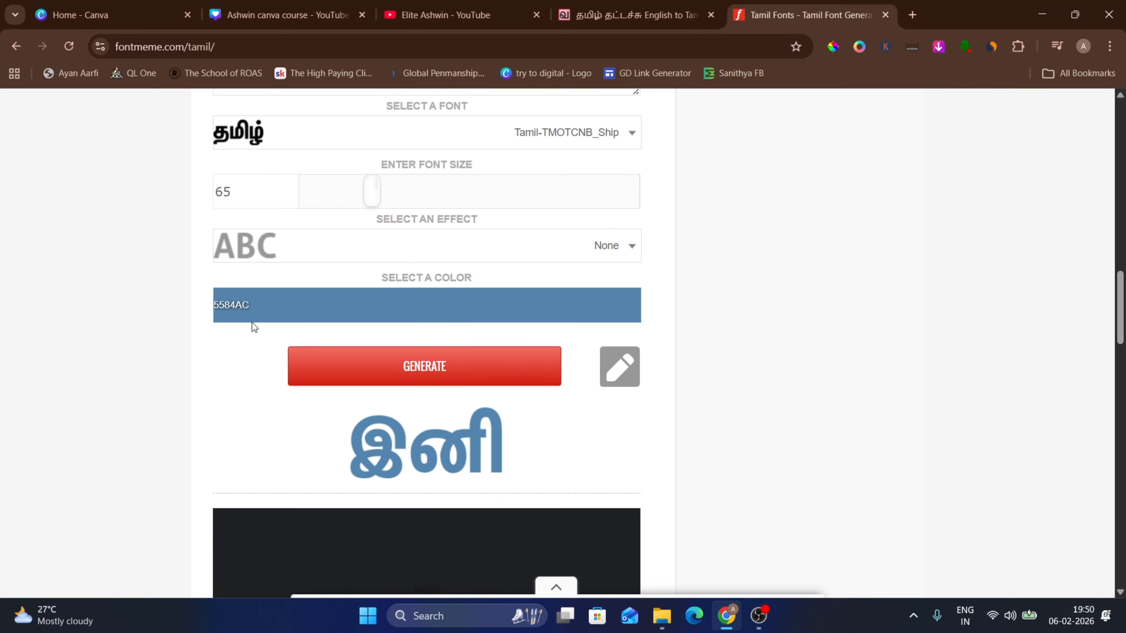
left_click(251, 310)
left_click(347, 270)
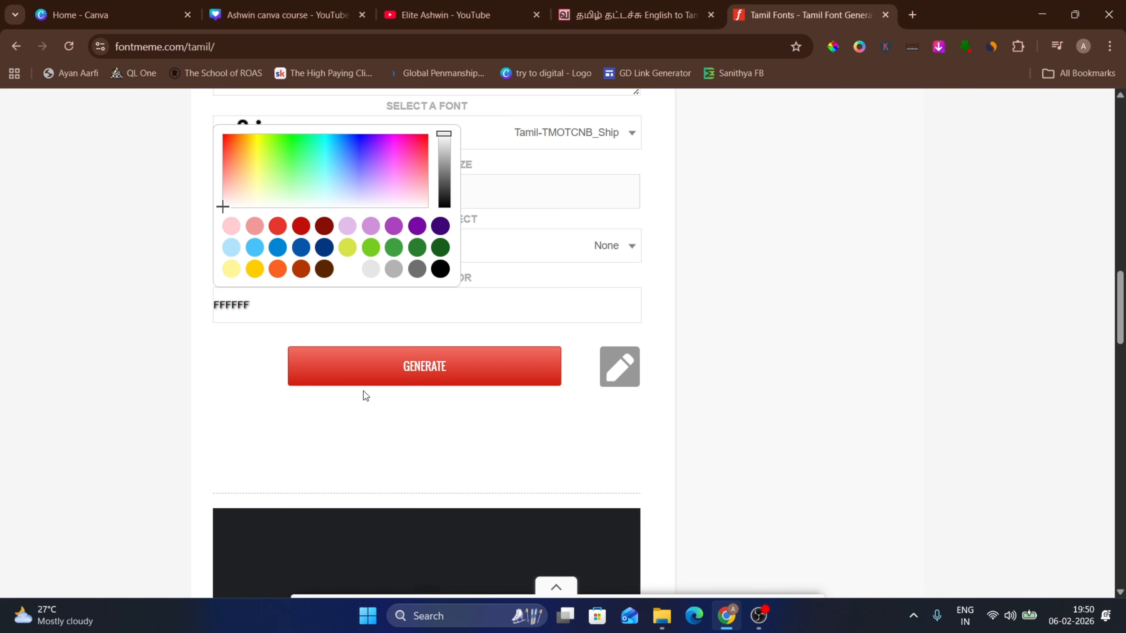
mouse_move(415, 468)
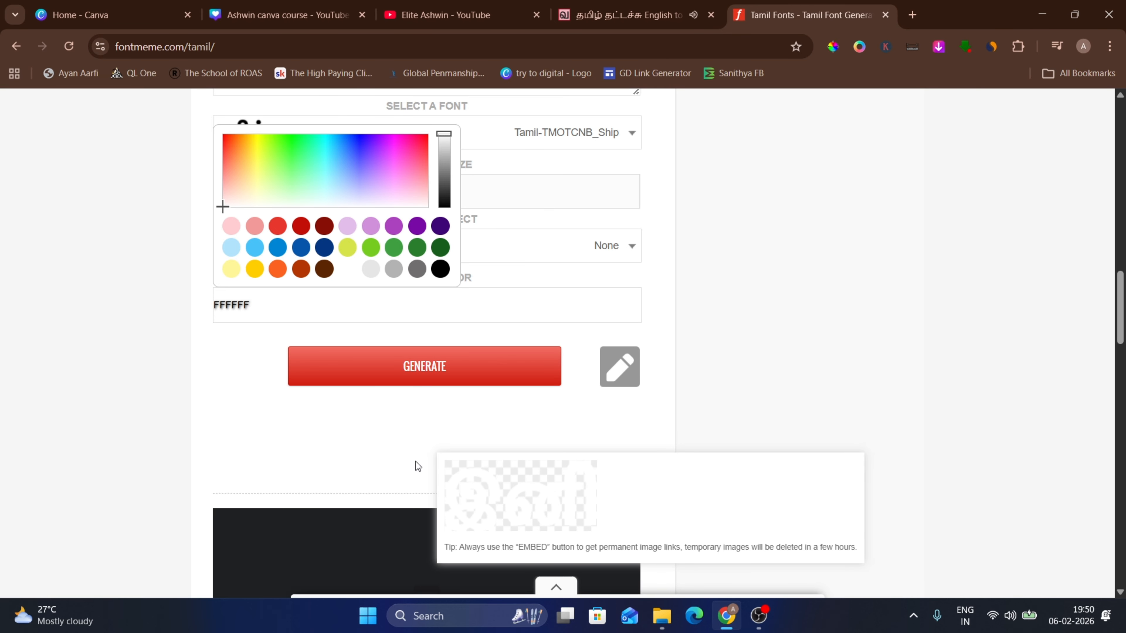
right_click(416, 462)
left_click(476, 345)
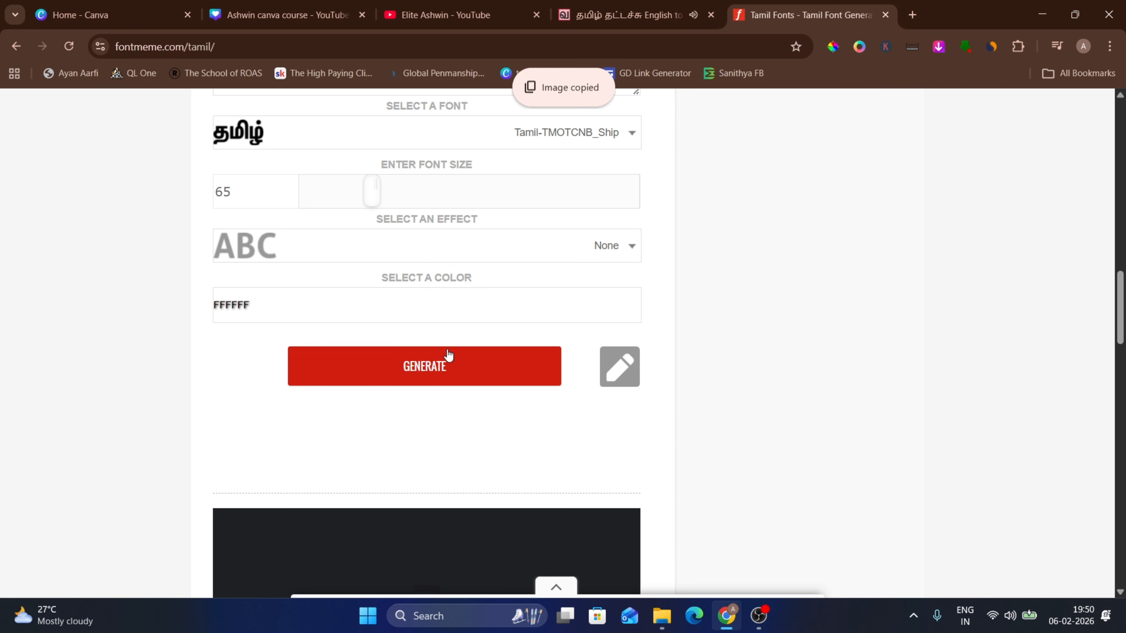
Return to the Canva design, paste the white இனி image on page 4 and shrink it to fit beside INSTAGRAM, above the DM AUTOMATION banner.
left_click(448, 14)
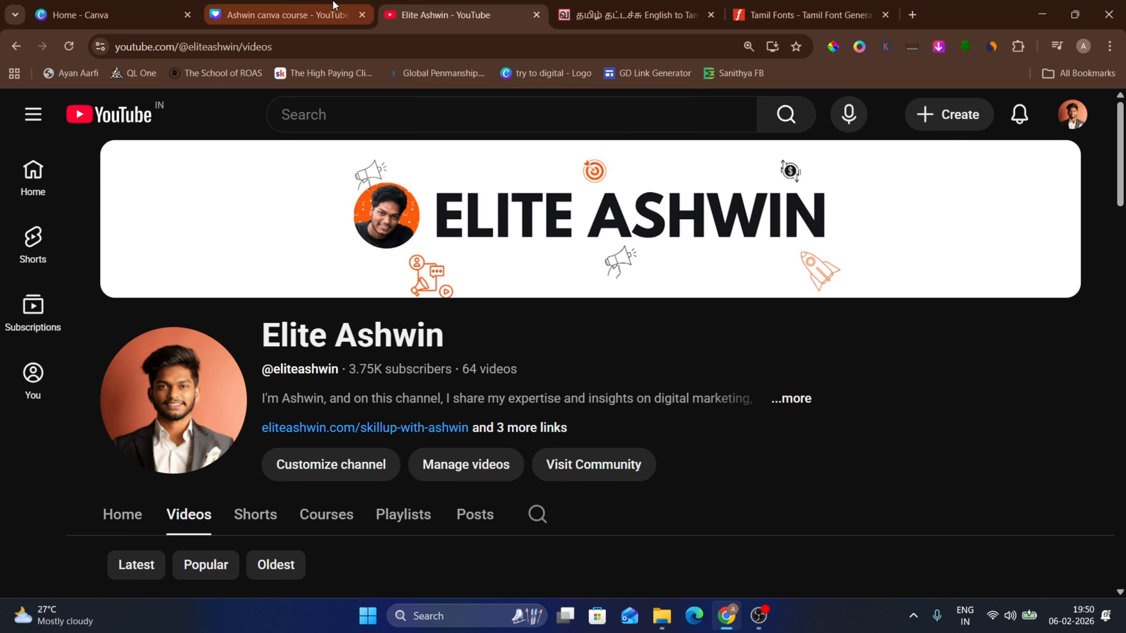
left_click(287, 14)
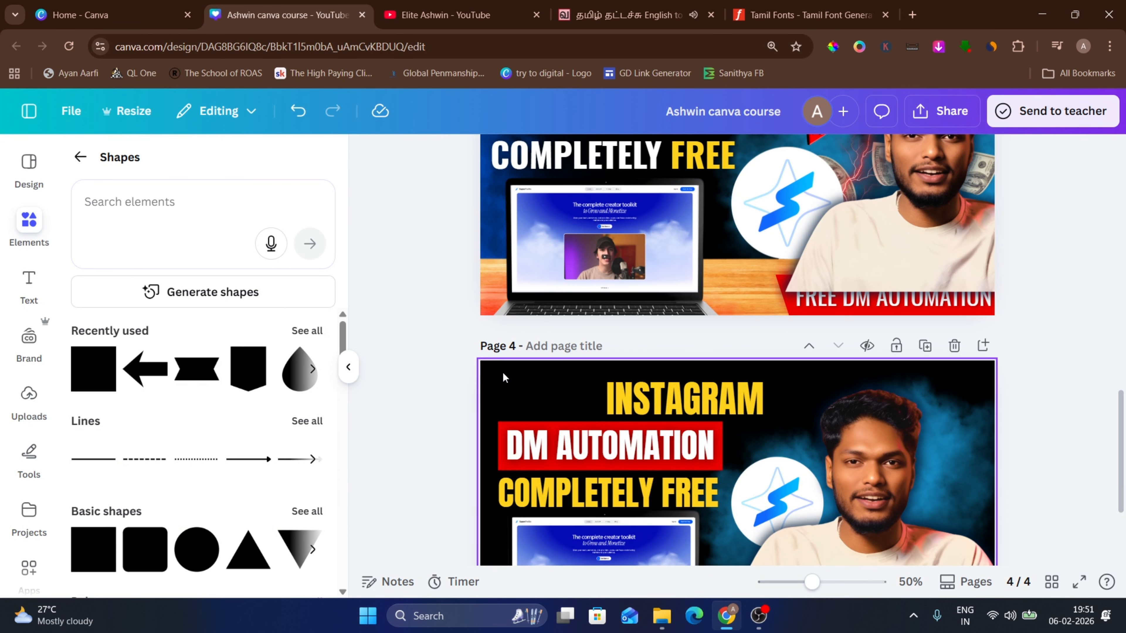
key("ctrl+v")
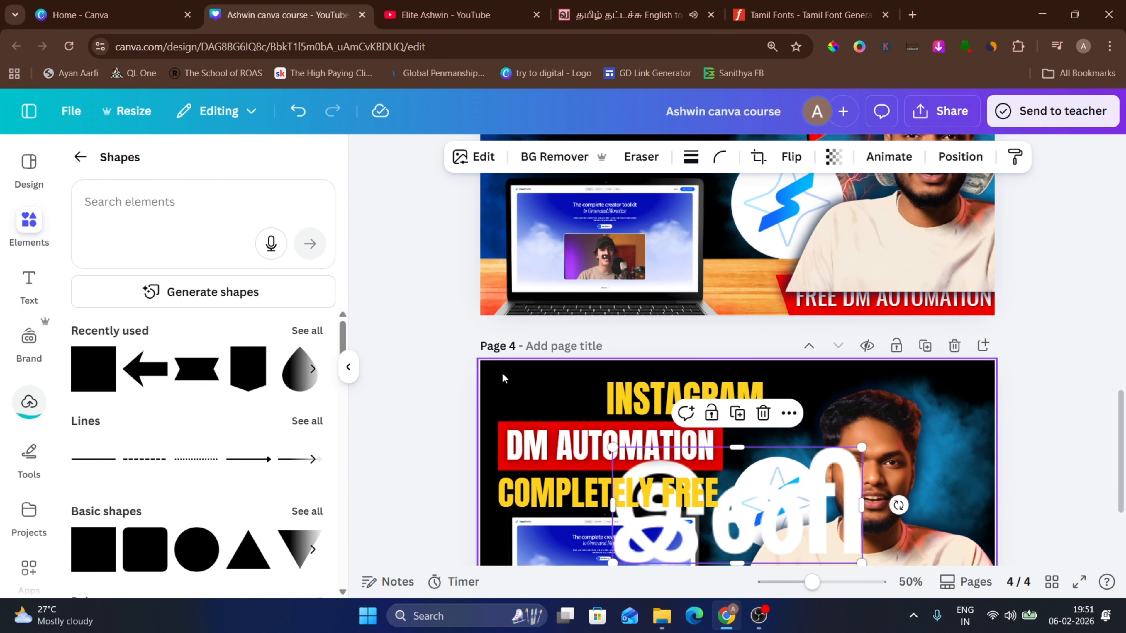
left_click_drag(798, 524, 683, 429)
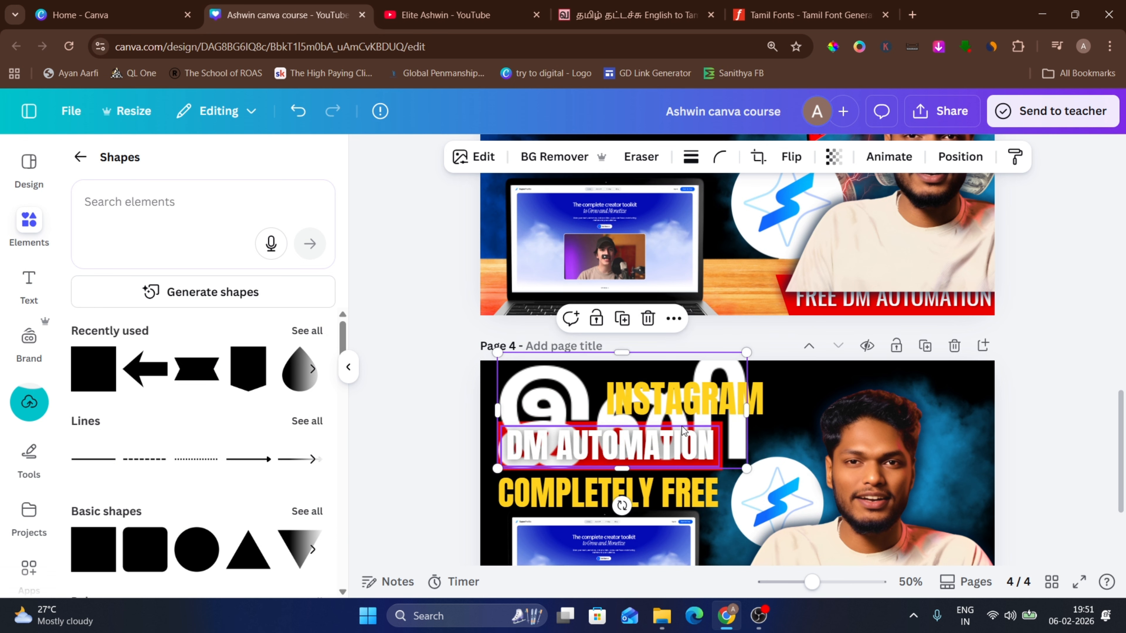
left_click_drag(743, 469, 538, 398)
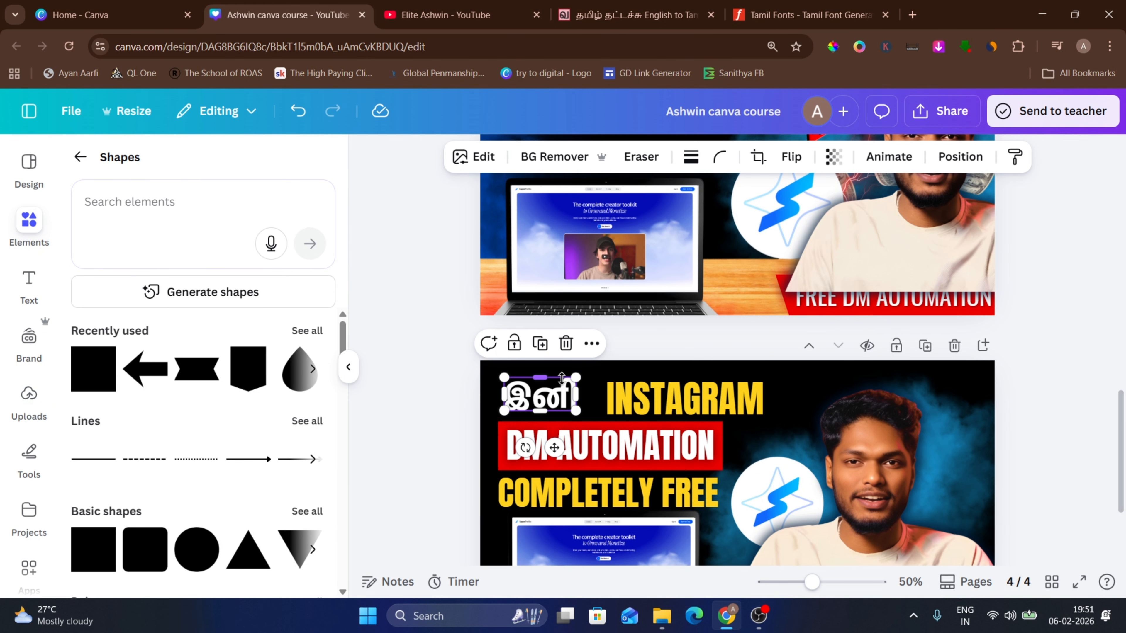
left_click(692, 380)
left_click(1039, 379)
scroll(1038, 378, "down", 3)
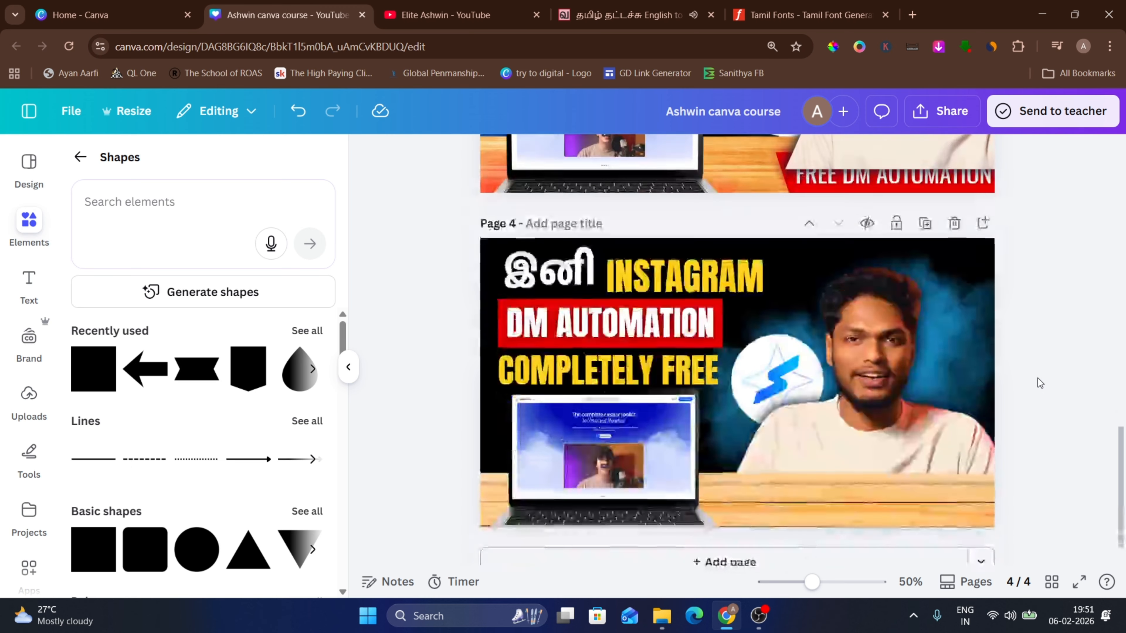
Compare the headline with page 3's and nudge page 4's இனி image into line with the DM AUTOMATION banner's outer edge.
scroll(1038, 378, "up", 5)
scroll(573, 260, "up", 3)
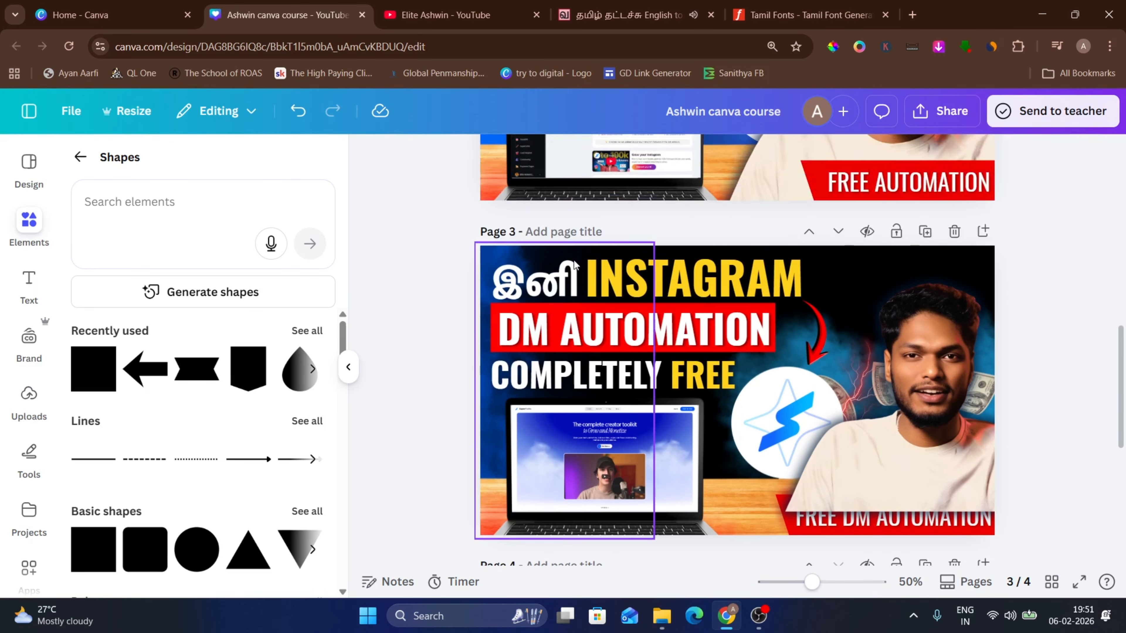
scroll(837, 385, "down", 4)
scroll(837, 387, "down", 2)
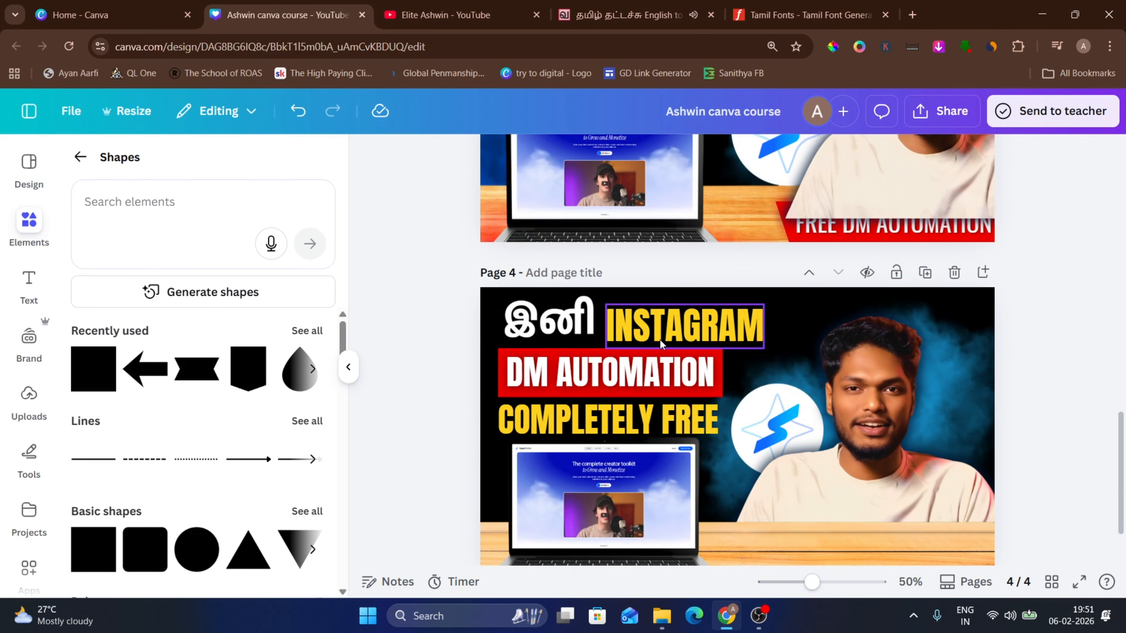
left_click(550, 317)
left_click_drag(548, 316, 547, 315)
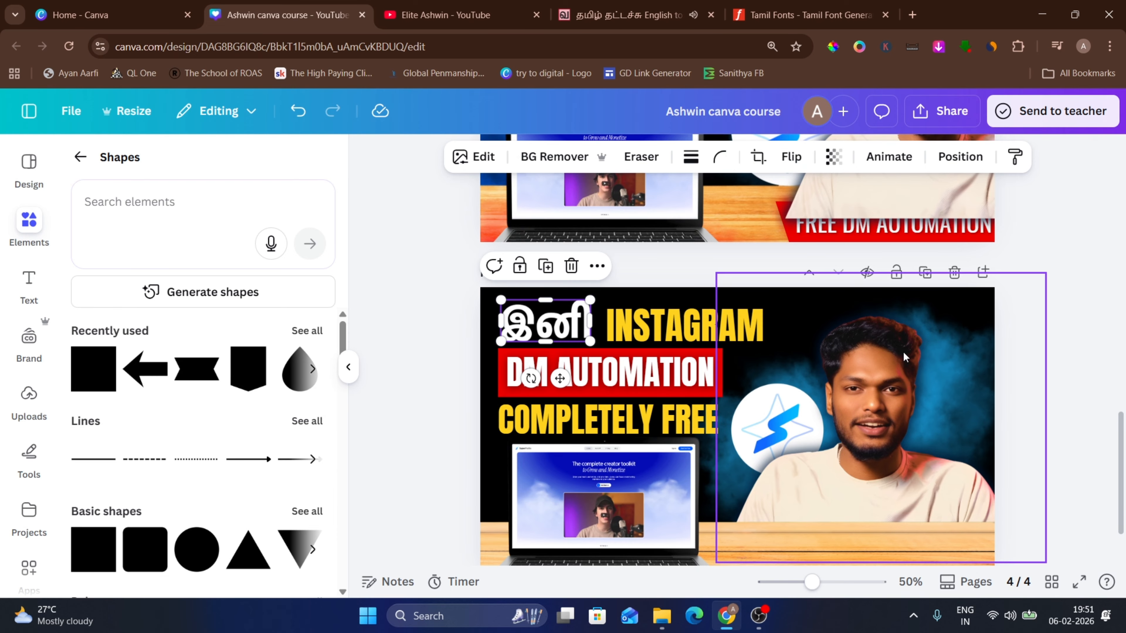
left_click(1029, 326)
Check the money graphics behind page 3's portrait and search the elements for "cash".
scroll(1029, 326, "up", 4)
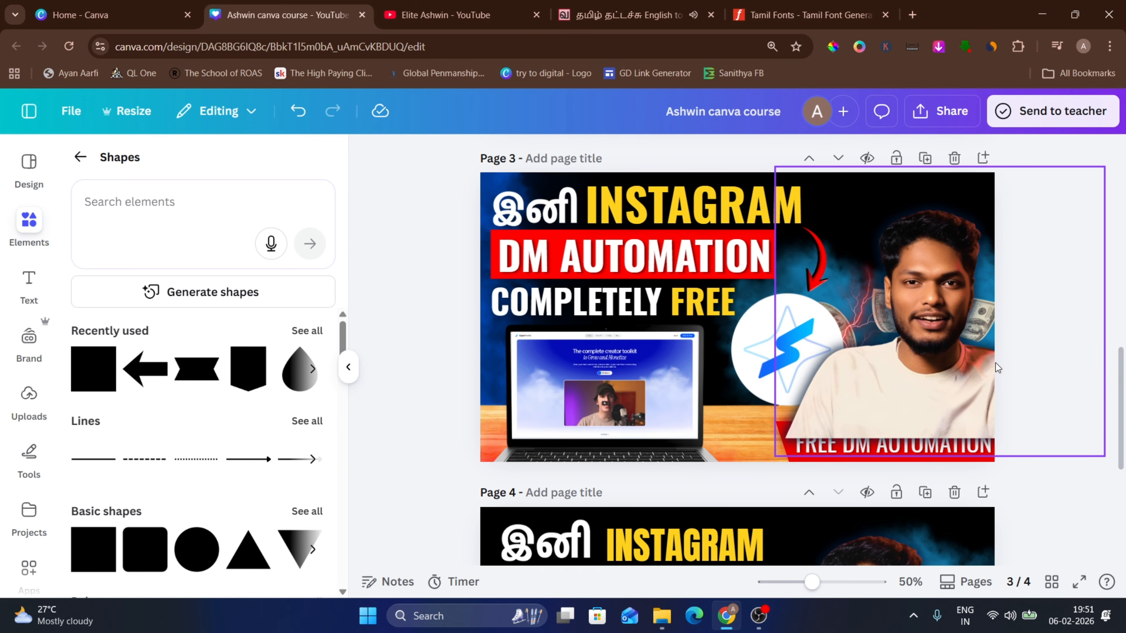
scroll(1007, 468, "down", 5)
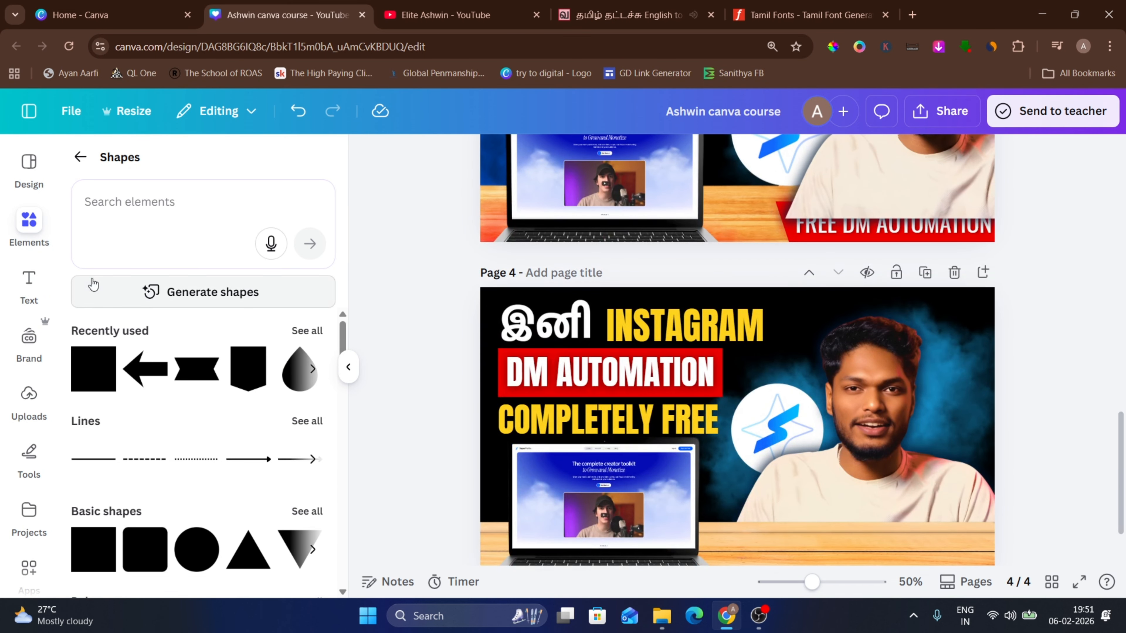
left_click(81, 158)
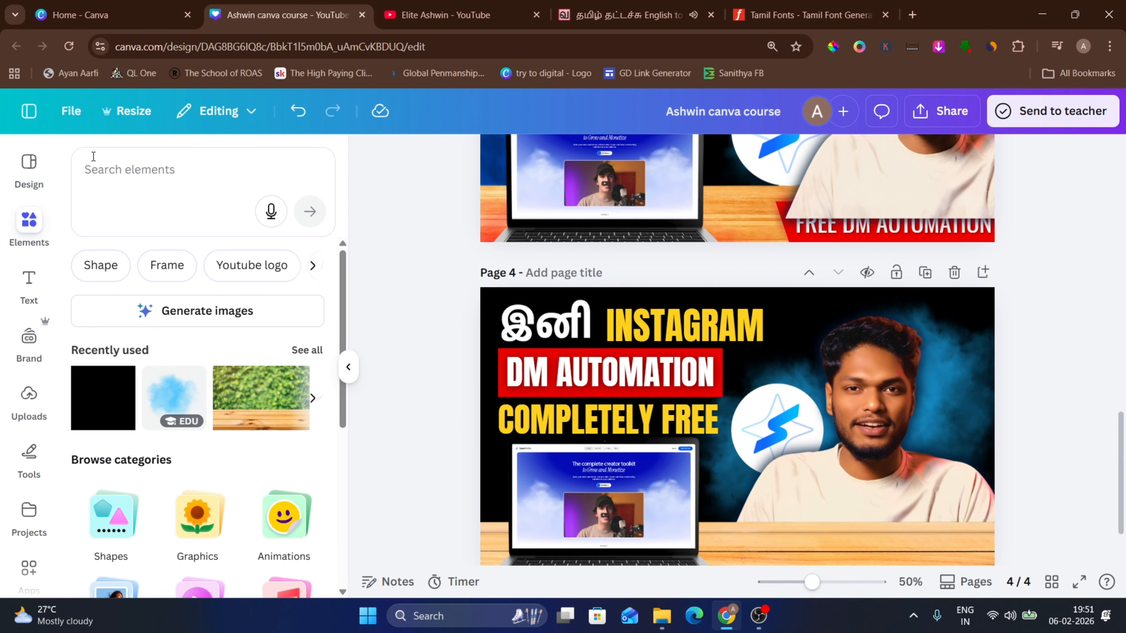
left_click(99, 173)
type("cash")
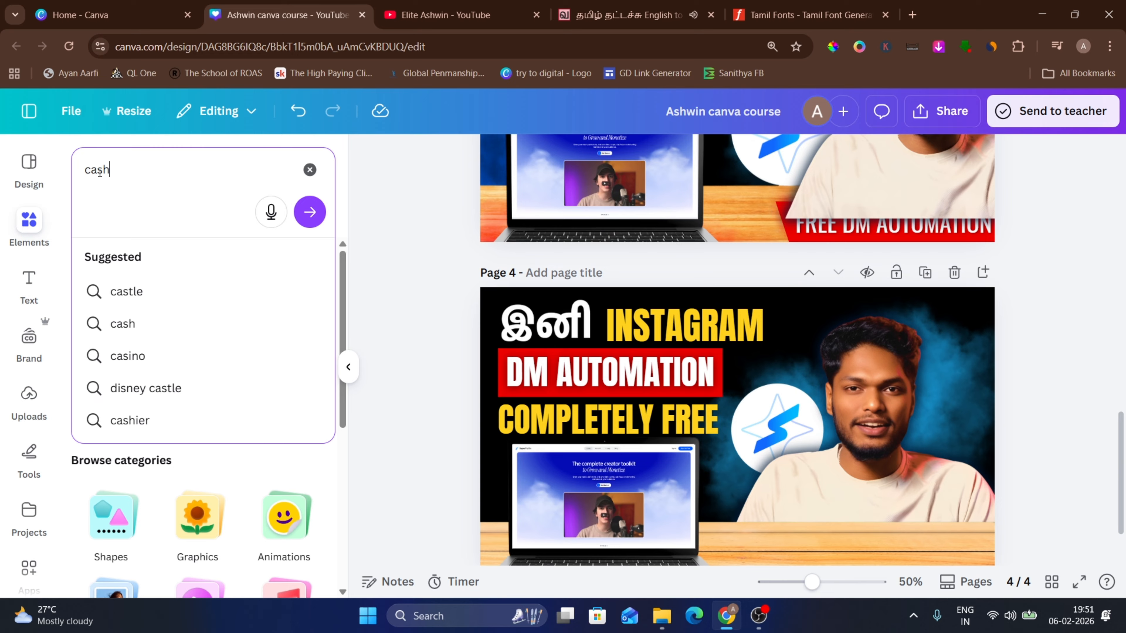
key("Return")
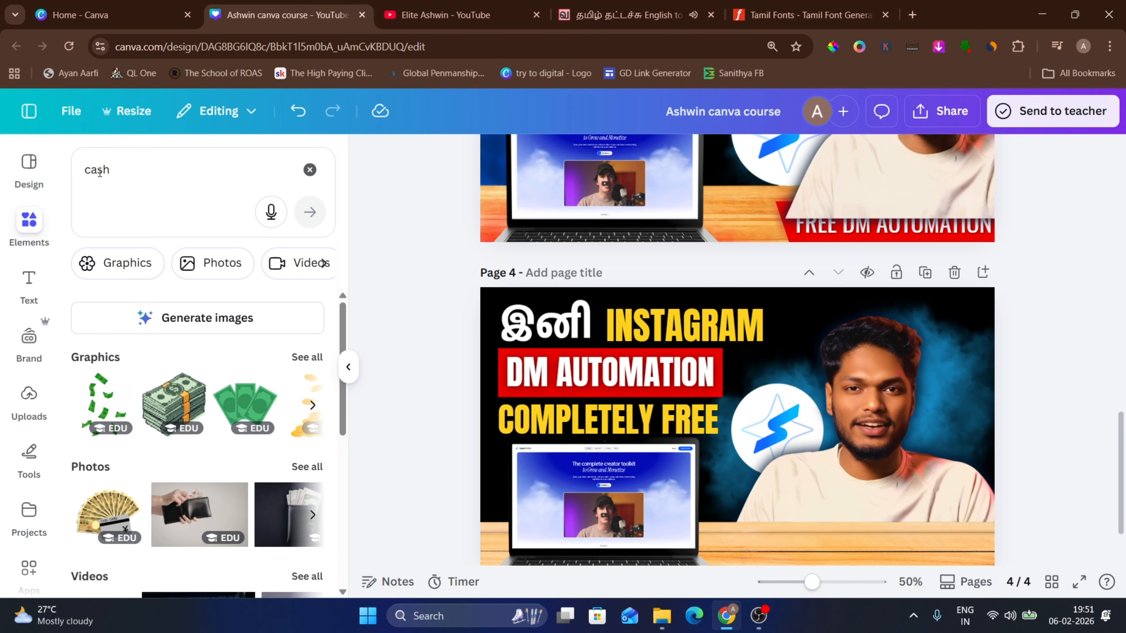
Examine the graphics results for "cash" for scattered banknotes suited to the space behind the portrait.
scroll(273, 409, "down", 5)
scroll(276, 402, "up", 3)
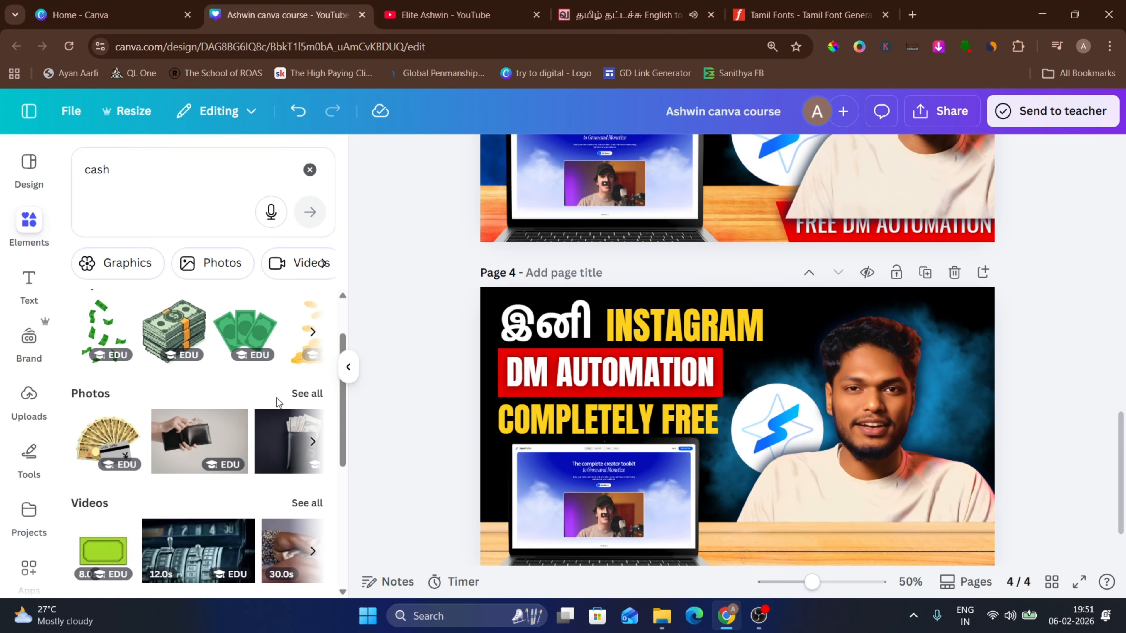
scroll(144, 321, "up", 1)
left_click(306, 357)
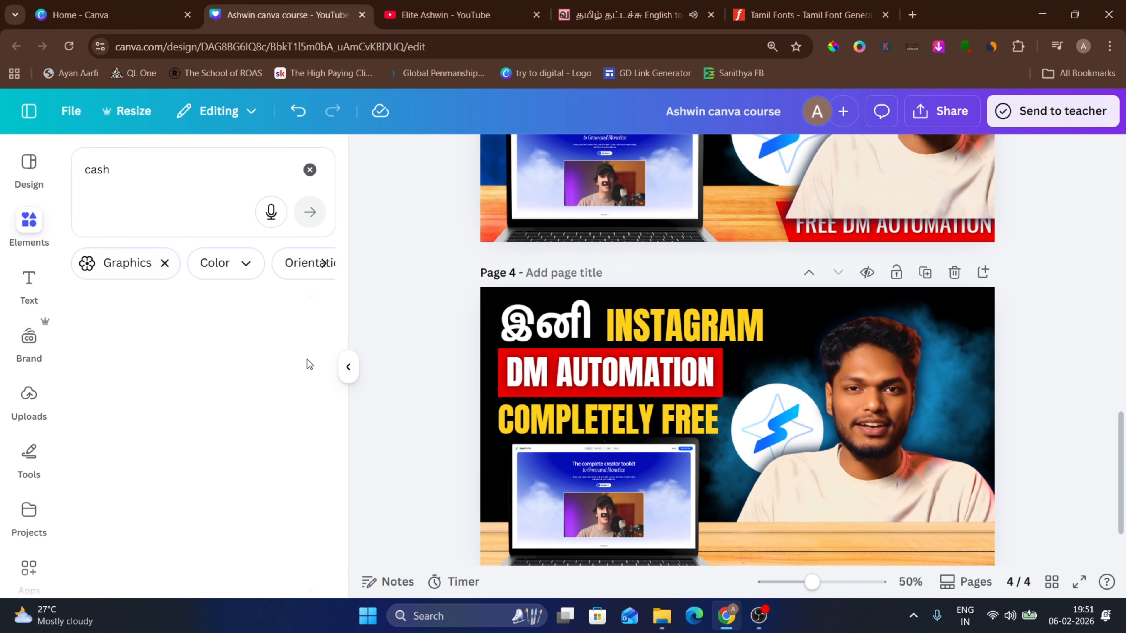
scroll(226, 362, "down", 3)
scroll(226, 361, "down", 5)
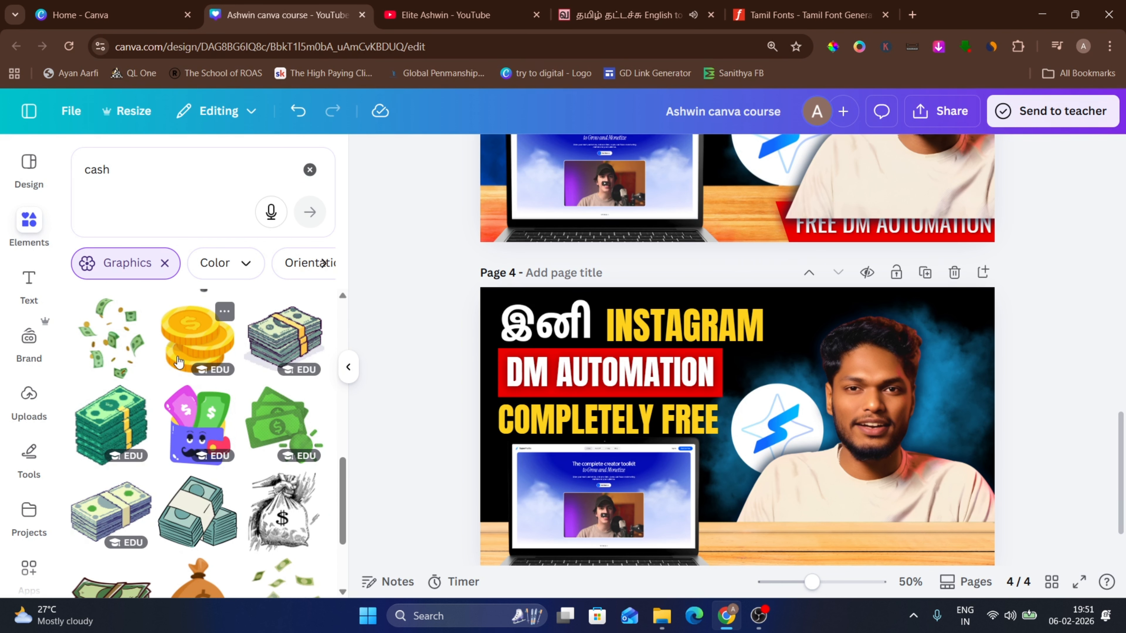
scroll(221, 433, "down", 8)
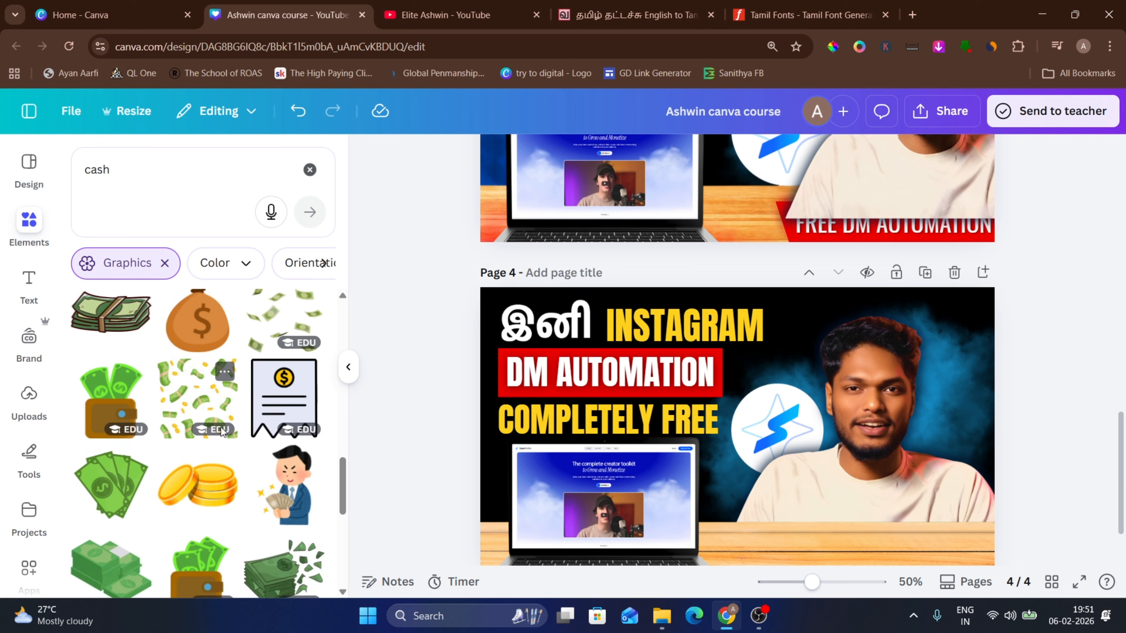
scroll(222, 432, "down", 6)
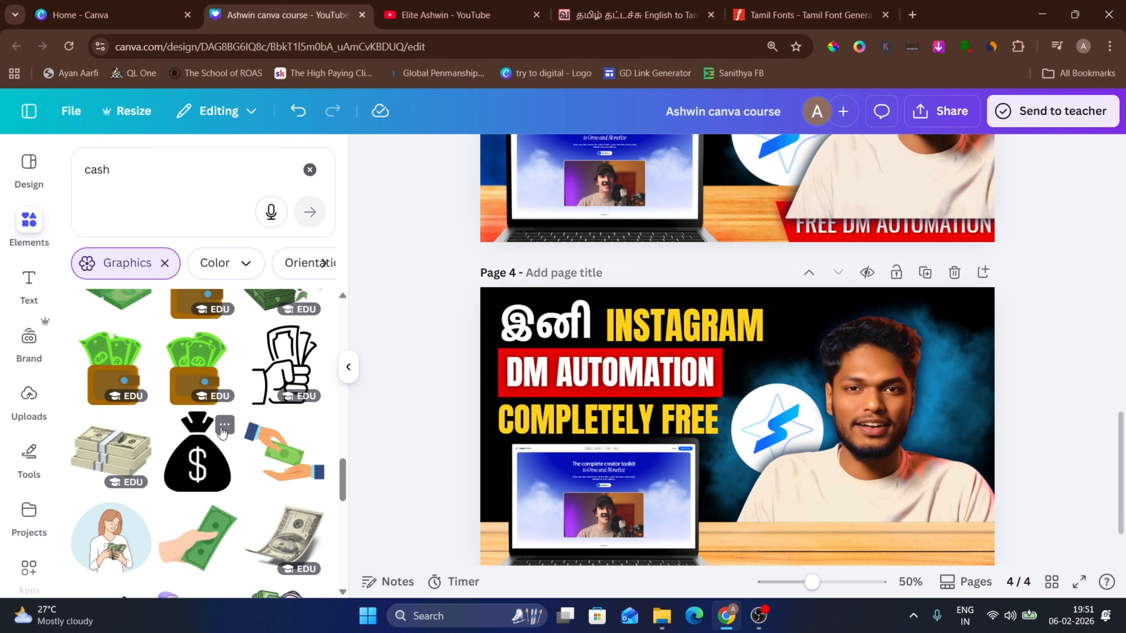
scroll(221, 433, "down", 5)
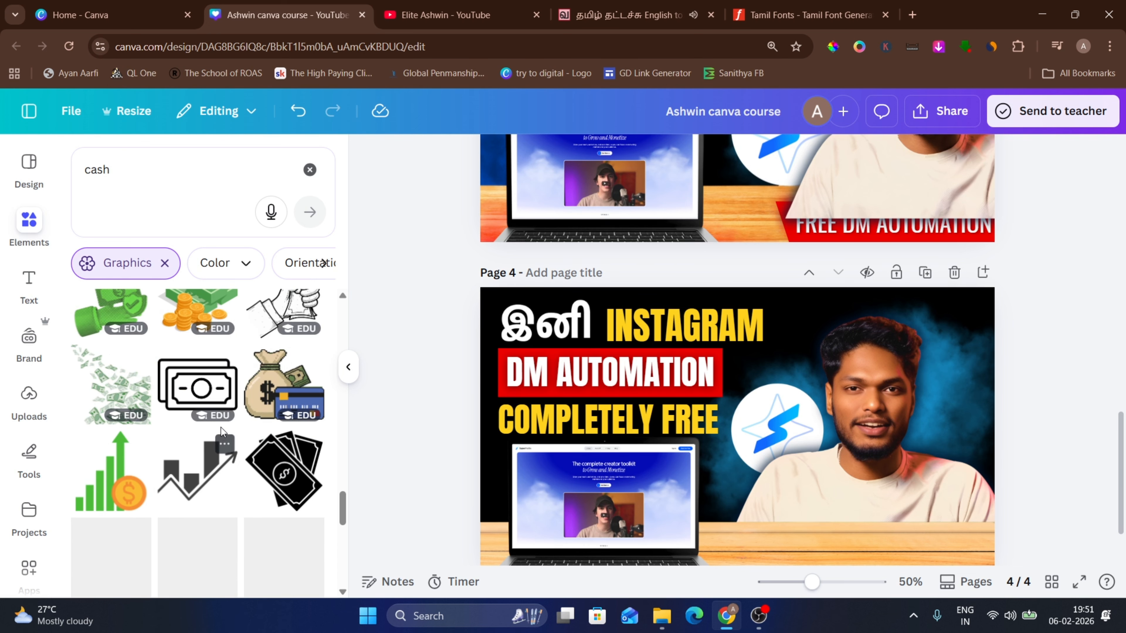
scroll(222, 433, "down", 3)
Search the graphics for "cash flying" and add the scattered green banknotes with one large bill to page 4.
left_click(153, 184)
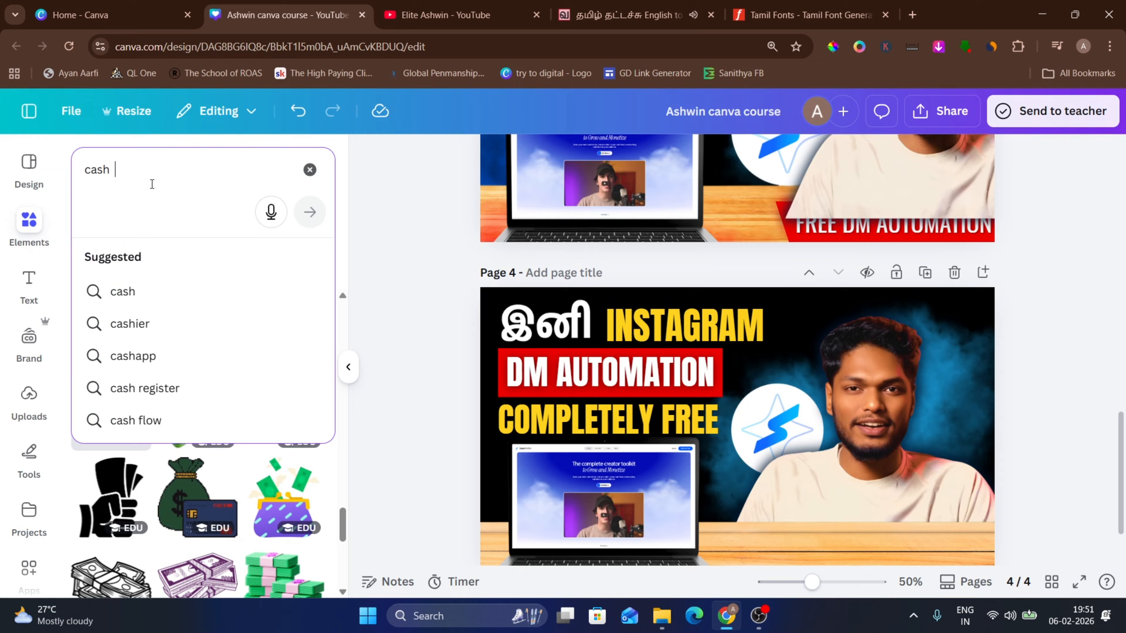
type("flying")
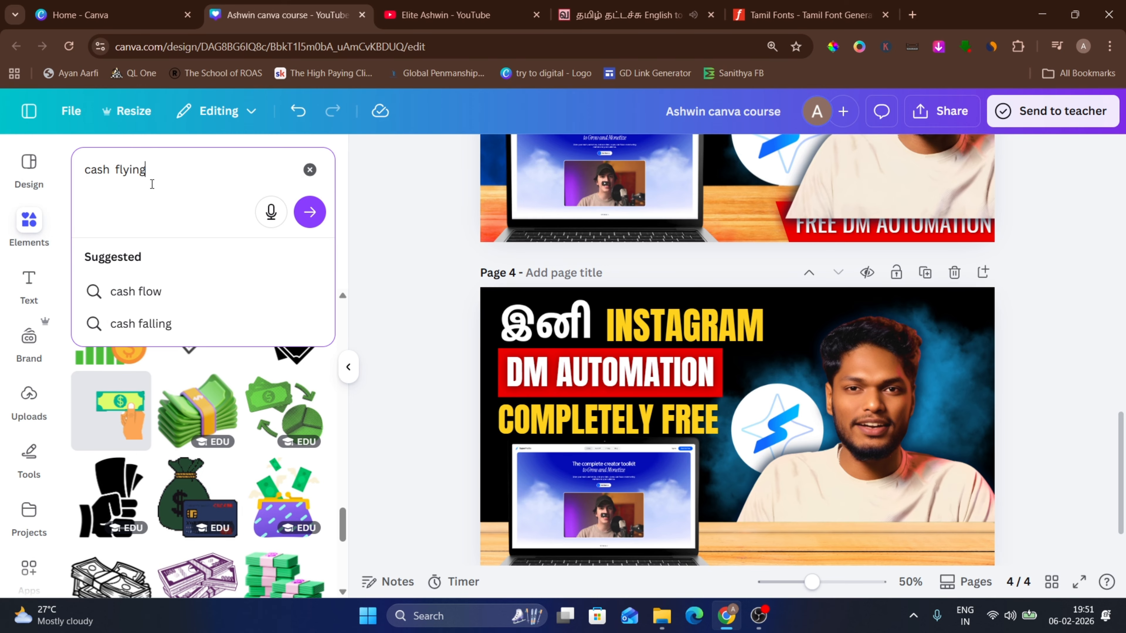
key("Return")
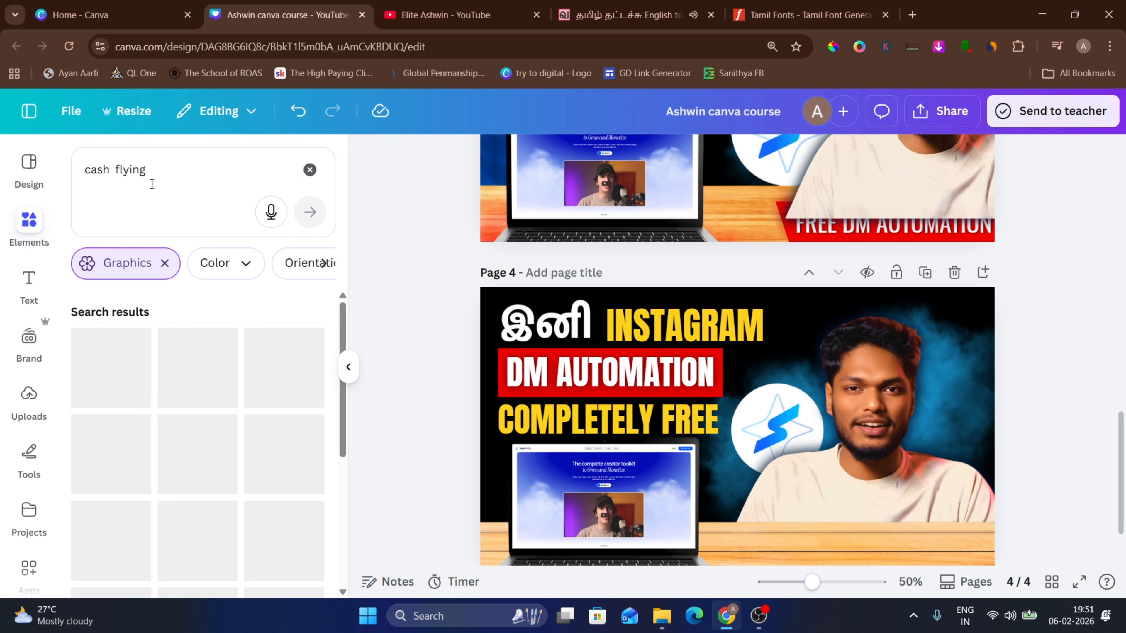
scroll(226, 371, "down", 6)
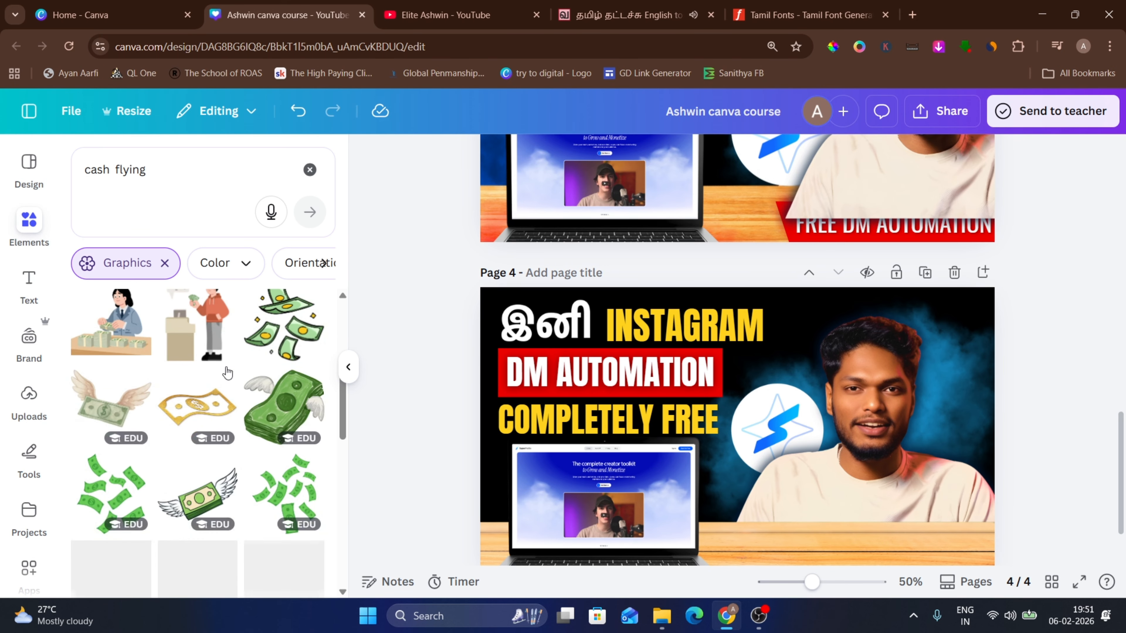
scroll(218, 376, "down", 5)
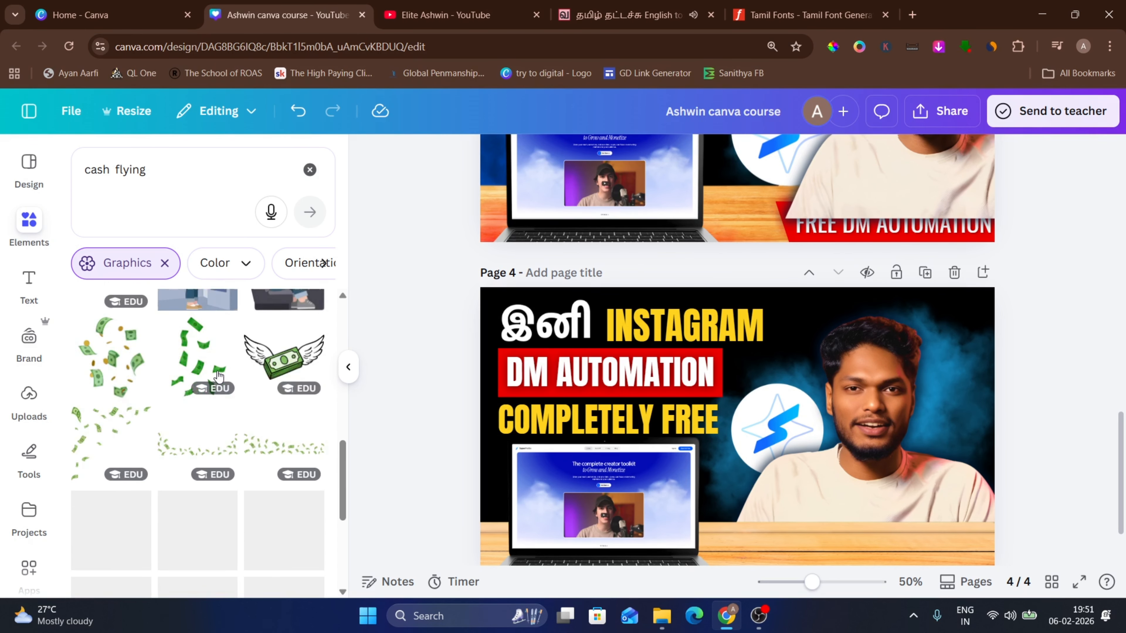
scroll(218, 376, "down", 5)
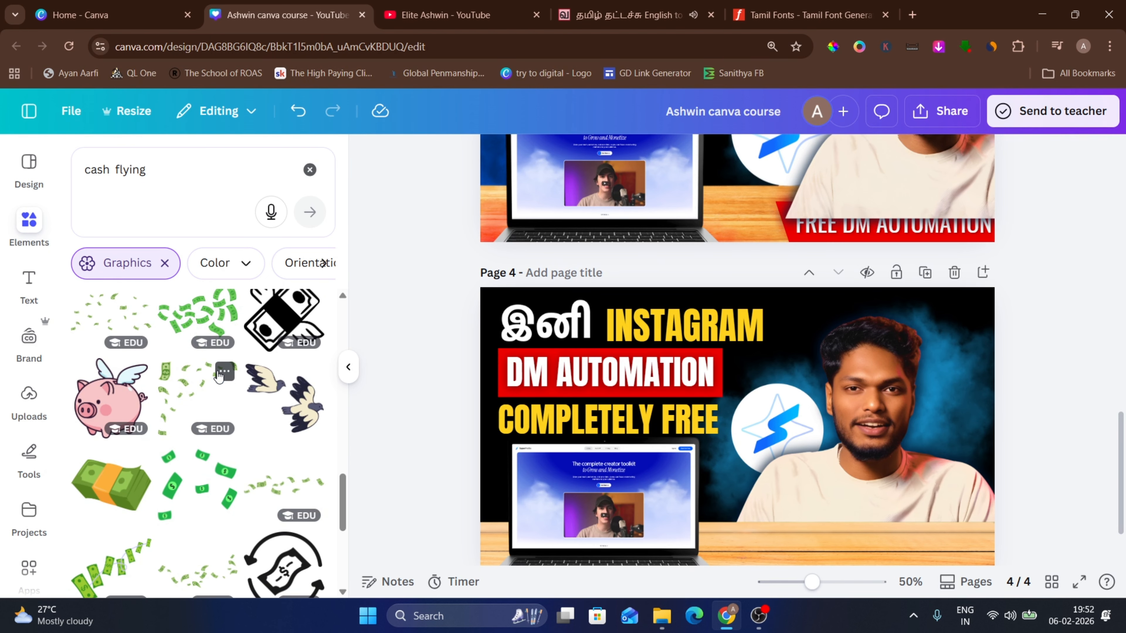
left_click(172, 383)
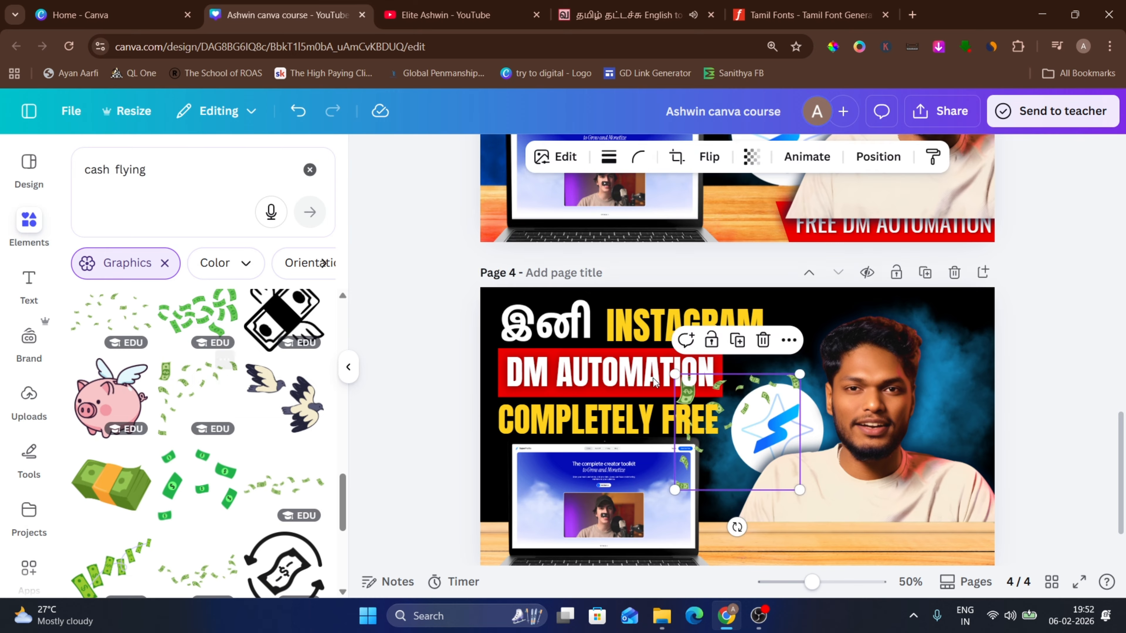
Enlarge the banknotes graphic over the portrait and rotate it clockwise so the large bill tilts beside the head.
left_click_drag(803, 491, 886, 455)
left_click_drag(944, 517, 945, 519)
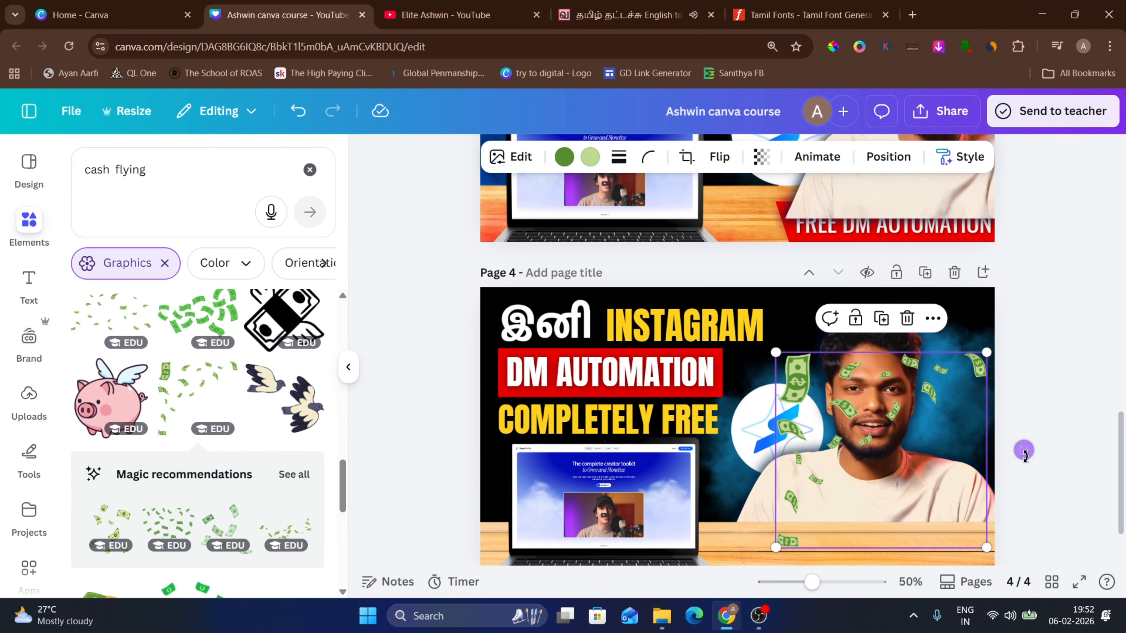
left_click_drag(1024, 450, 1023, 425)
Send the banknotes backward until they sit behind the portrait, and move them out beside the head toward the page's outer edge.
right_click(904, 428)
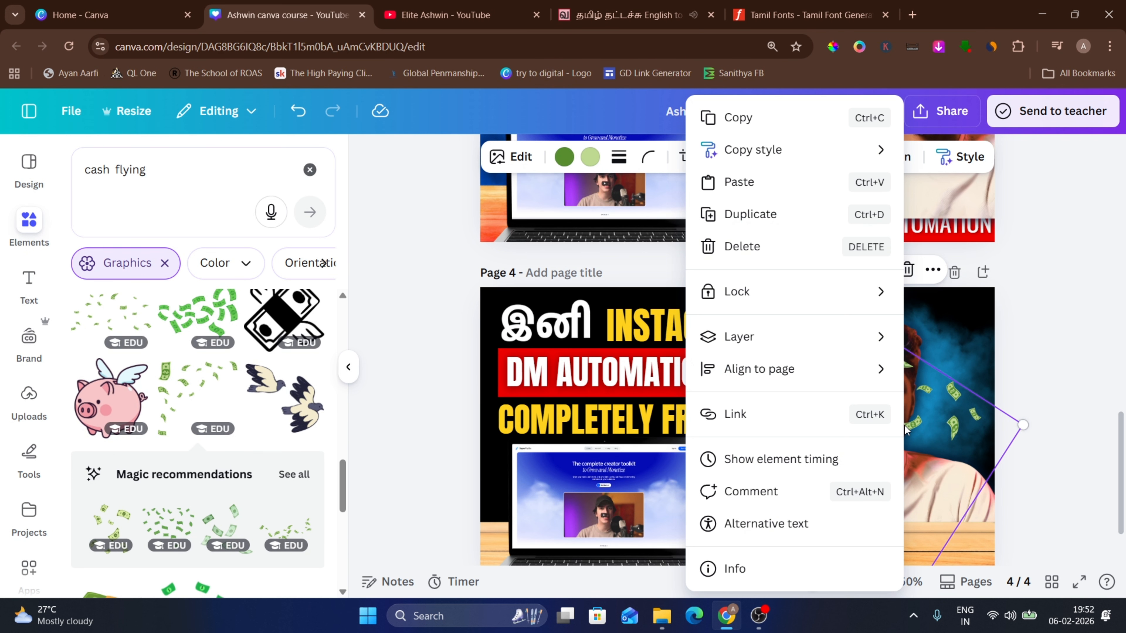
mouse_move(765, 338)
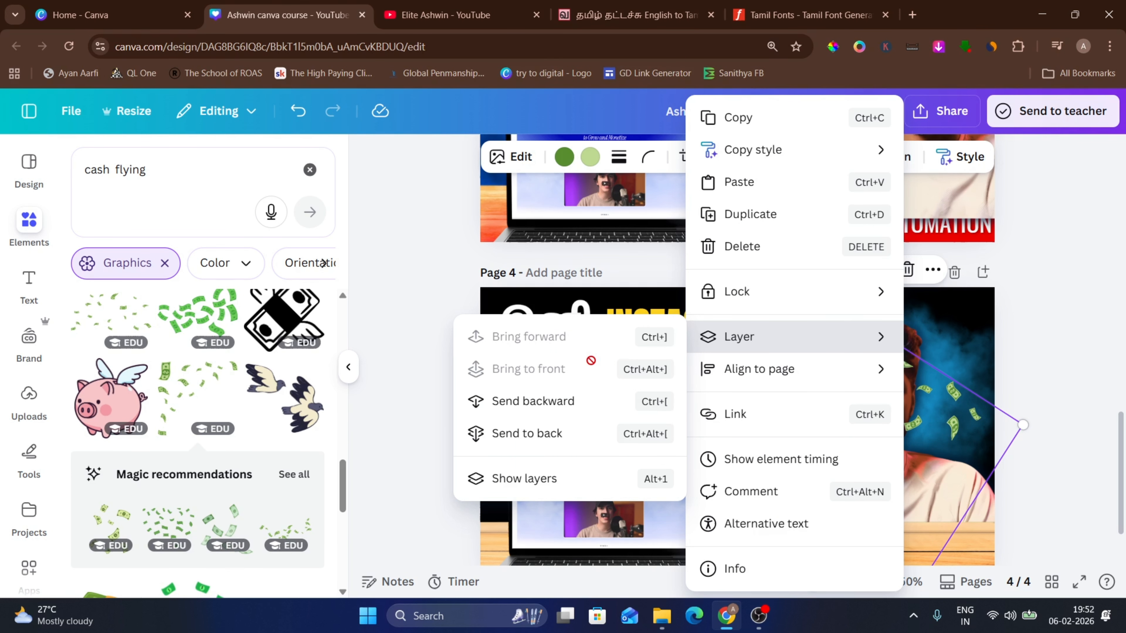
left_click(573, 402)
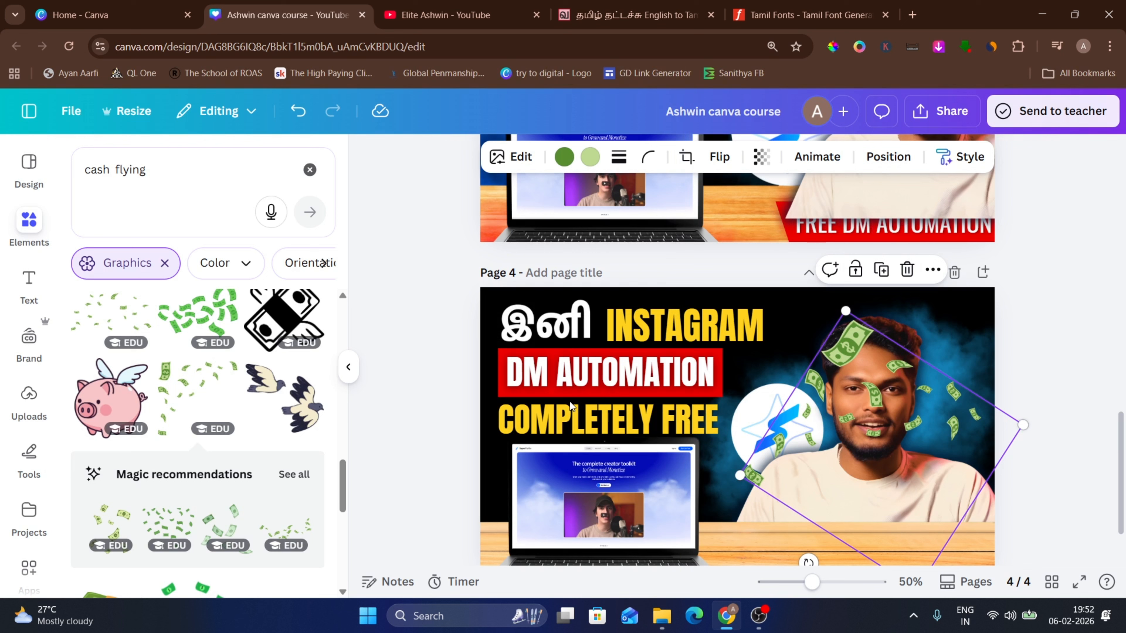
right_click(875, 366)
mouse_move(884, 338)
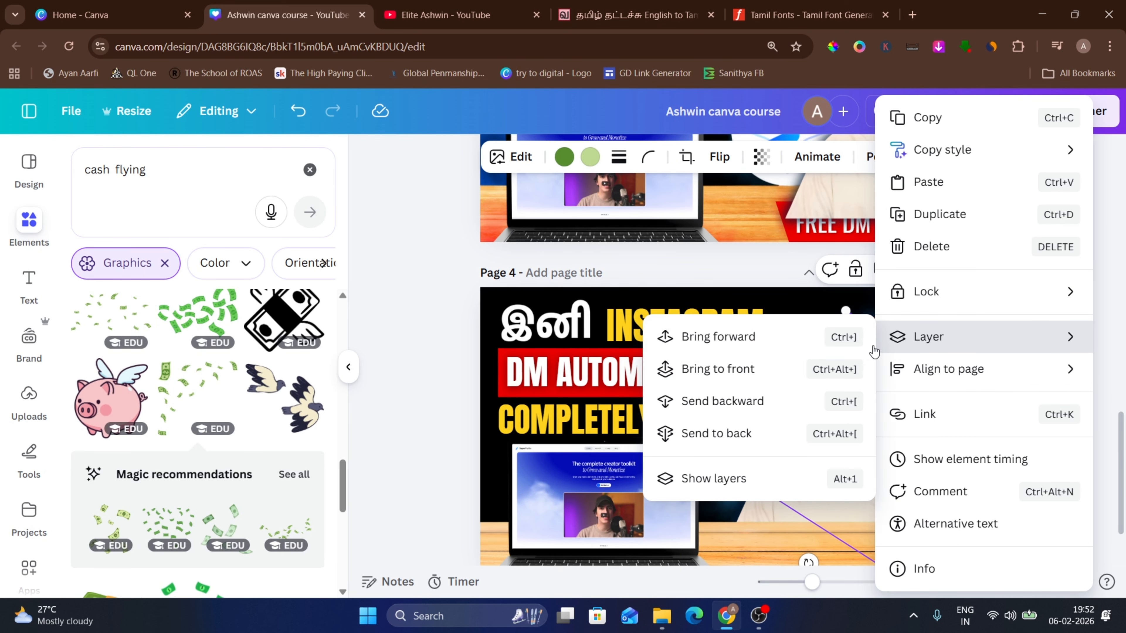
left_click(786, 383)
left_click_drag(1016, 430, 1068, 455)
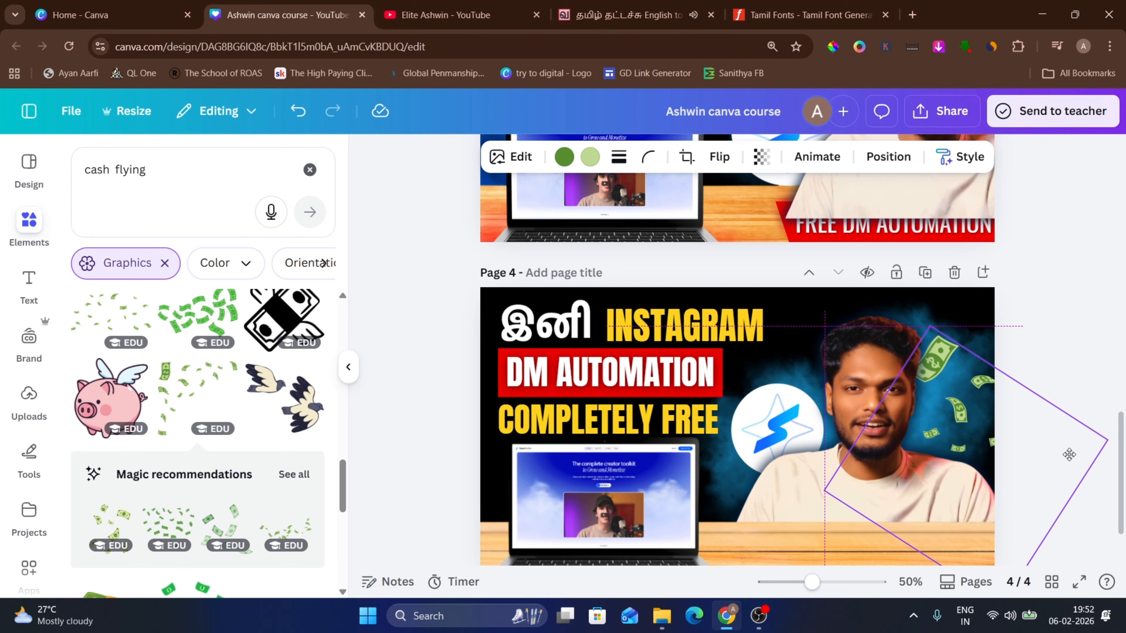
left_click(1084, 342)
scroll(1084, 342, "down", 2)
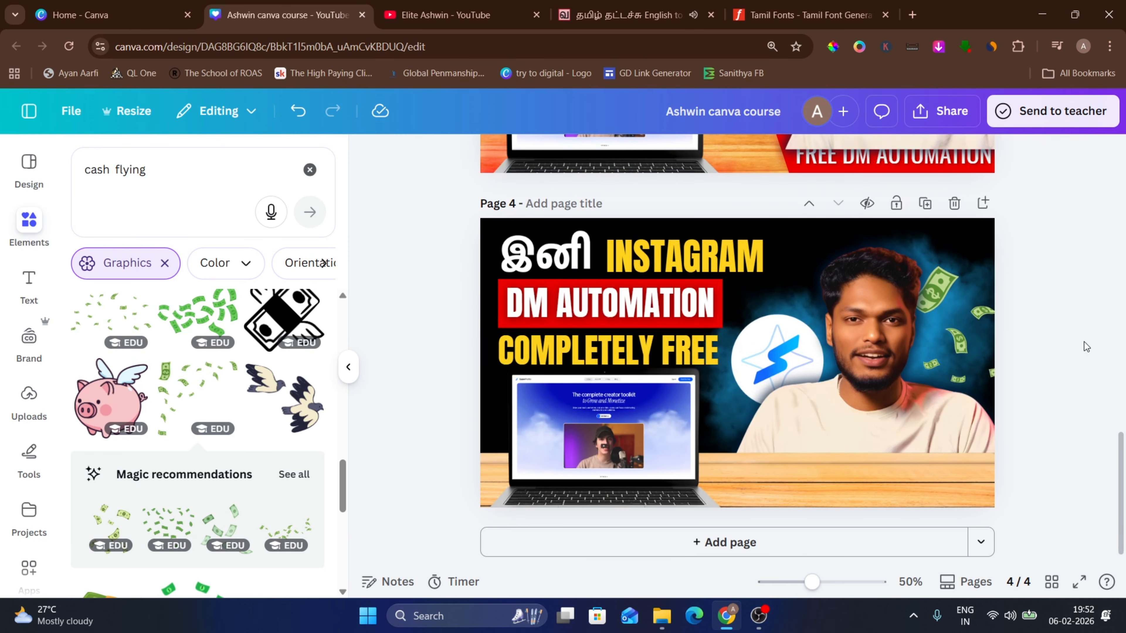
scroll(1083, 342, "up", 2)
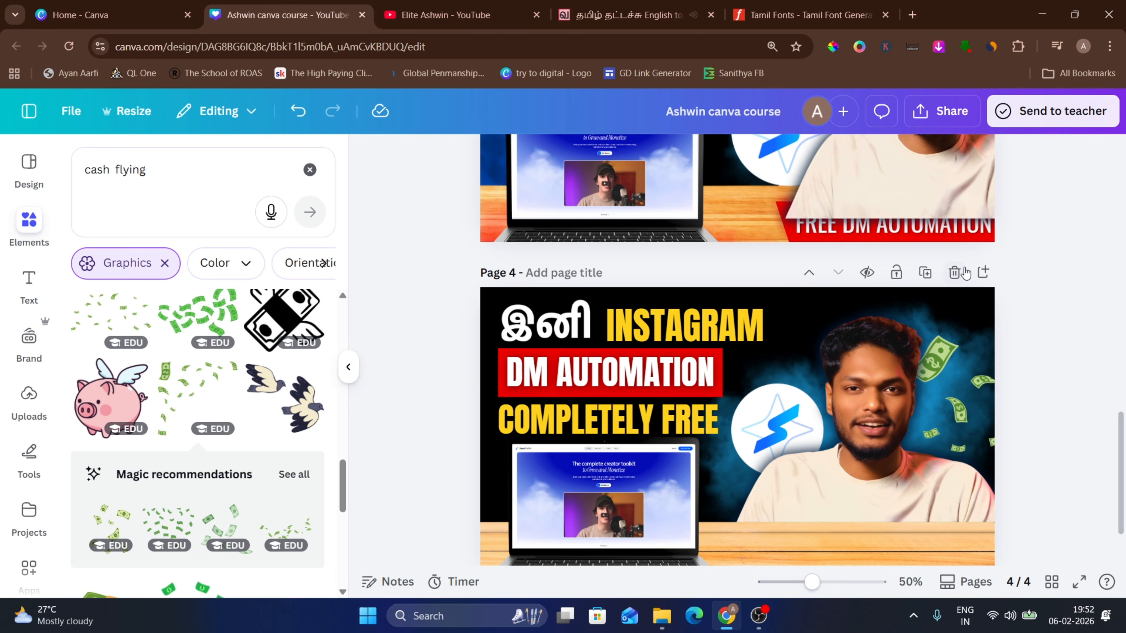
scroll(990, 298, "down", 2)
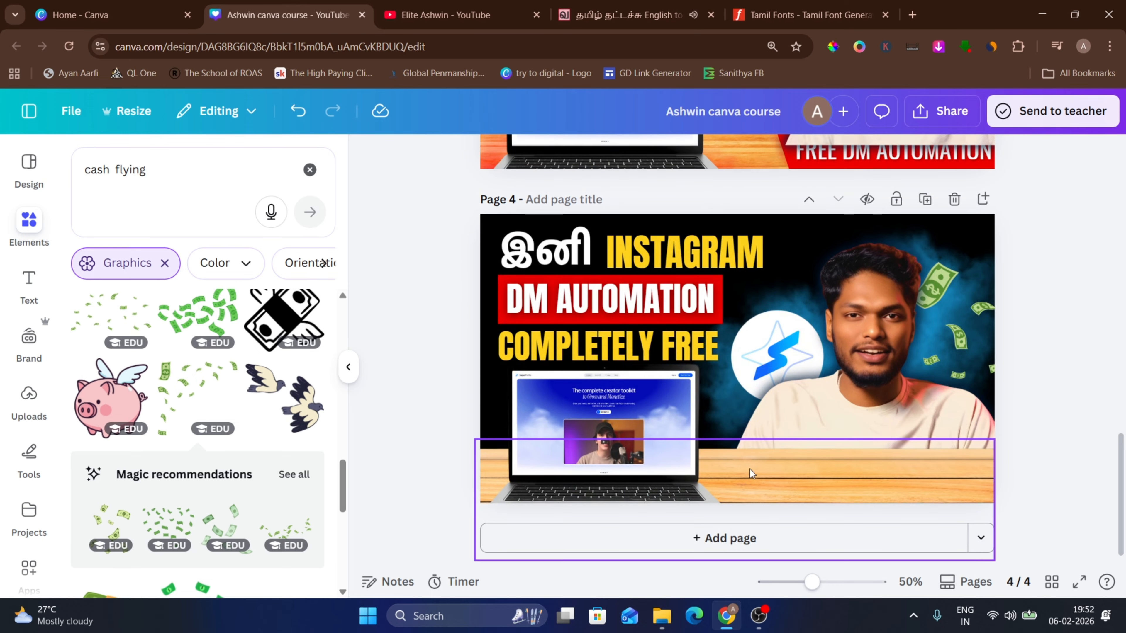
Add a slanted parallelogram from the basic shapes to page 4.
left_click(25, 239)
left_click(306, 180)
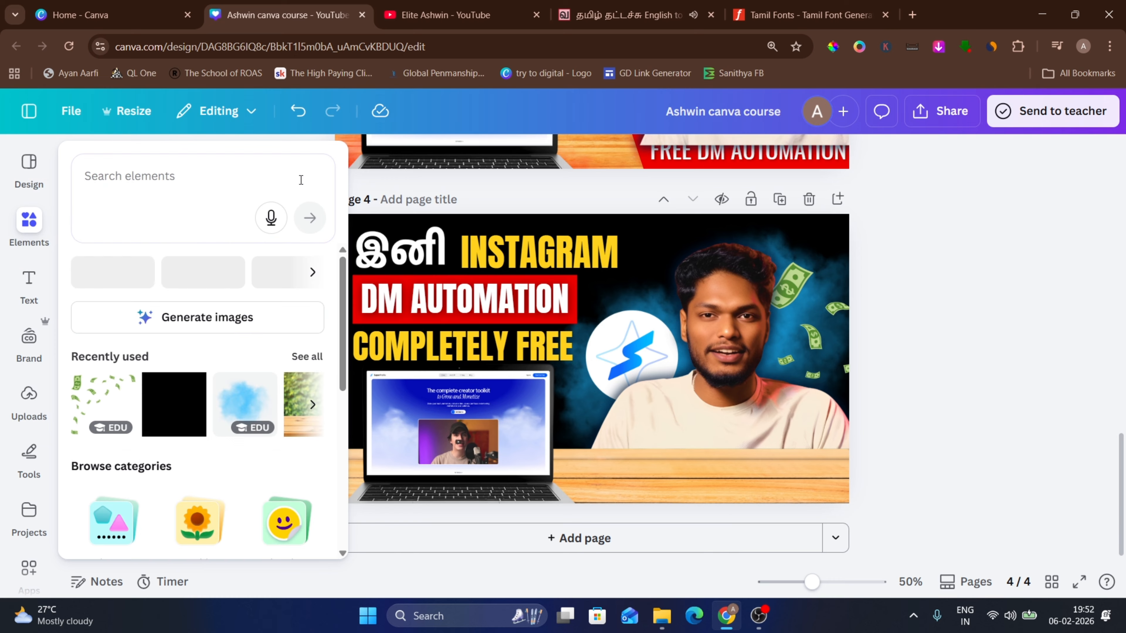
scroll(122, 299, "down", 5)
scroll(122, 299, "up", 2)
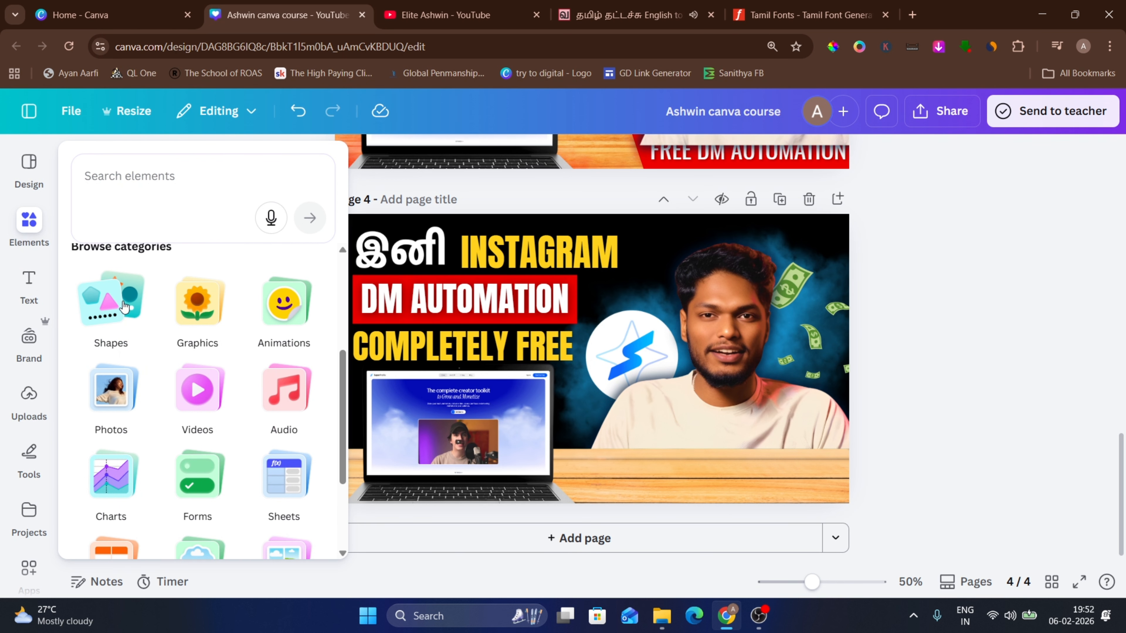
left_click(111, 299)
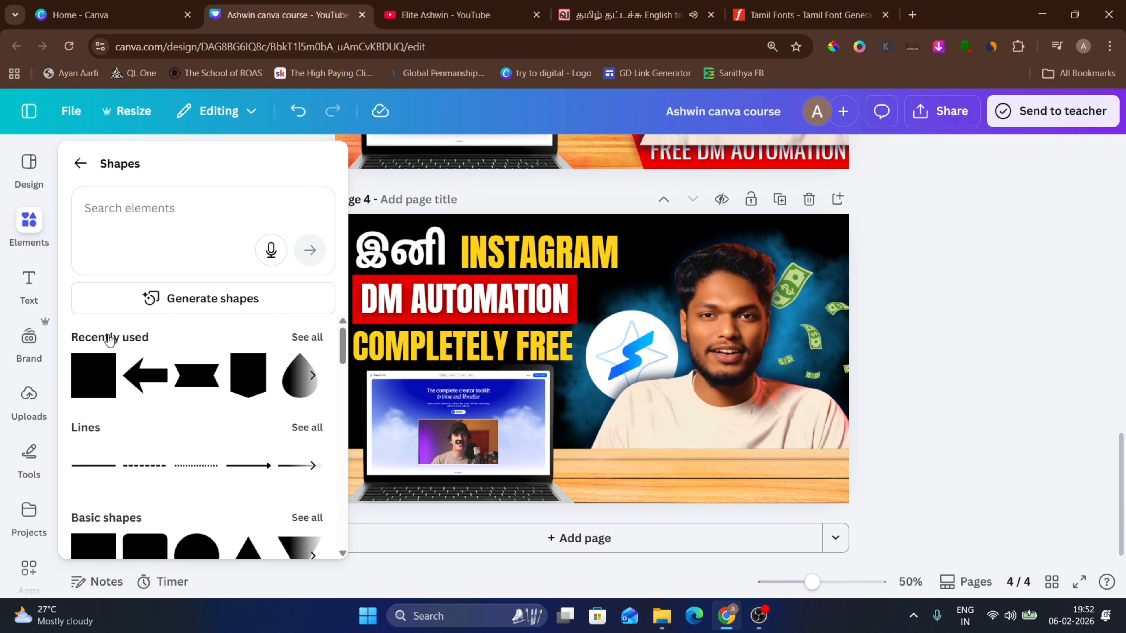
scroll(114, 423, "down", 2)
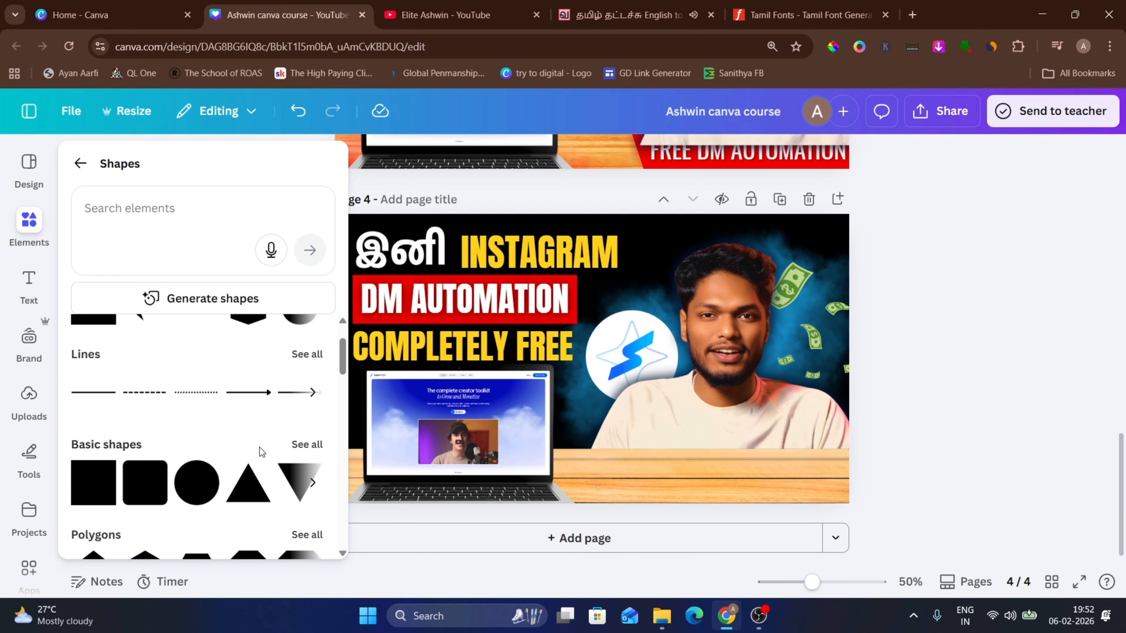
scroll(259, 447, "down", 3)
scroll(311, 381, "up", 1)
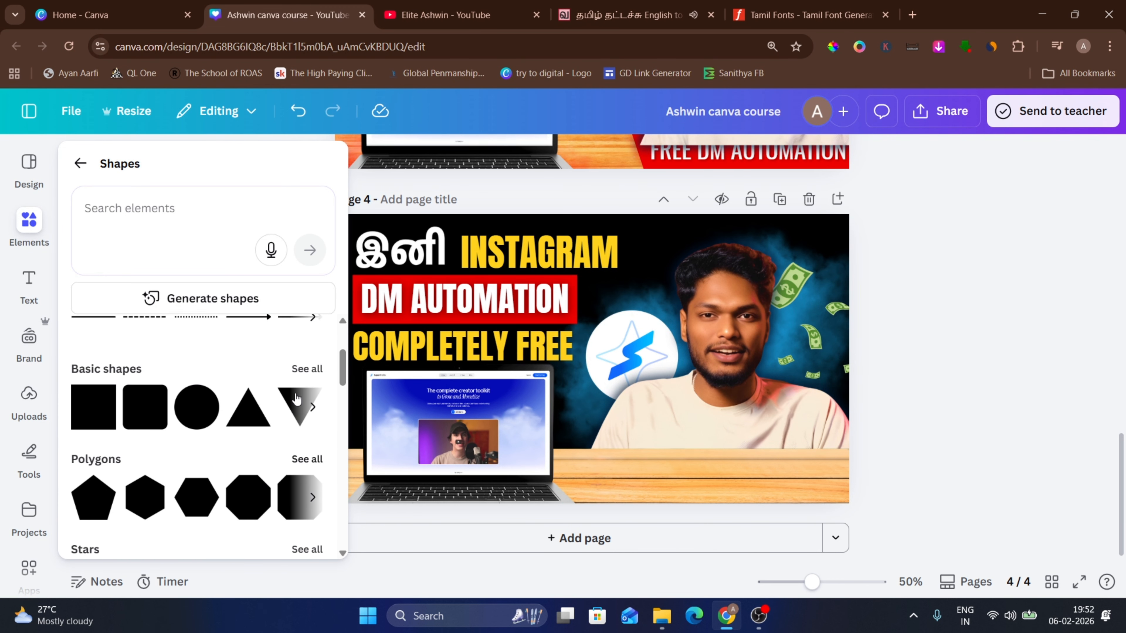
left_click(310, 372)
scroll(256, 390, "down", 5)
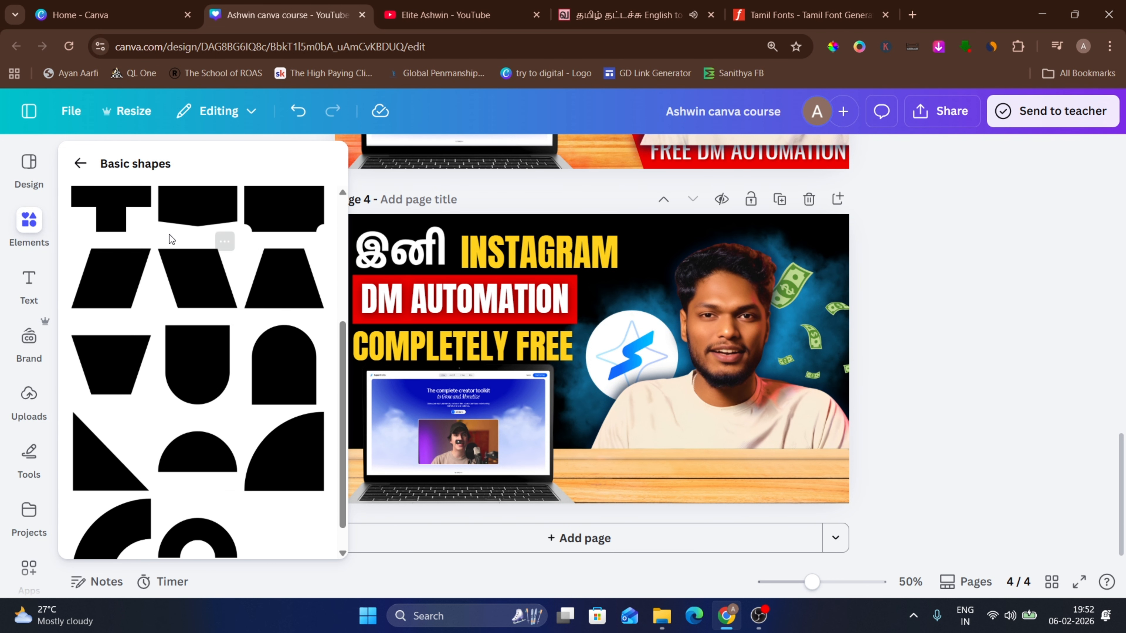
left_click(198, 280)
left_click(606, 361)
left_click_drag(605, 361, 652, 424)
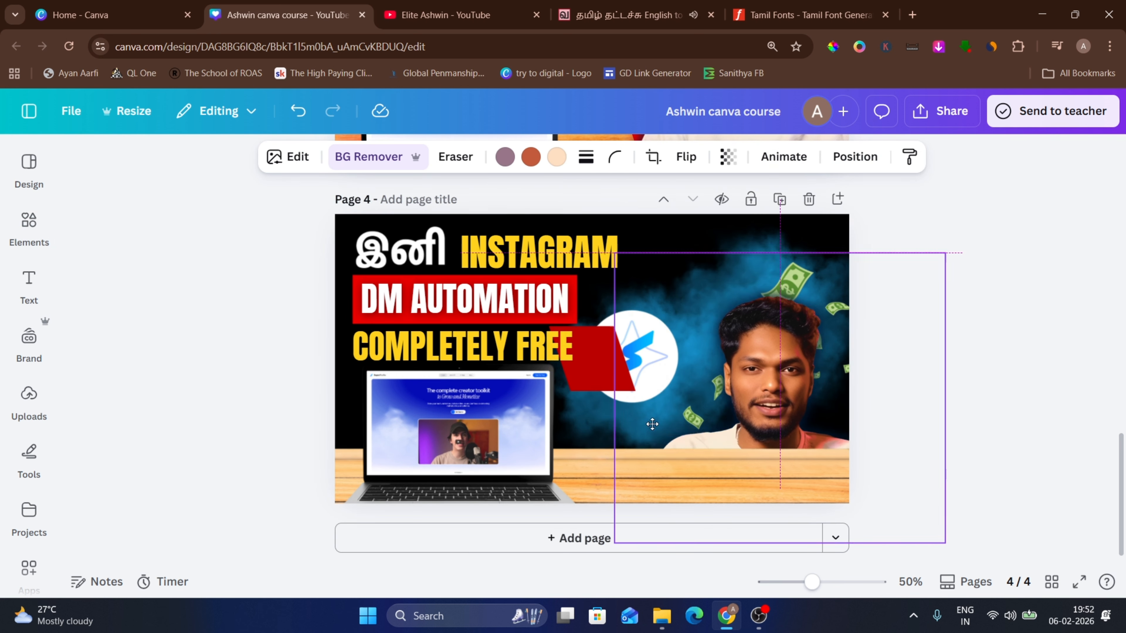
key("ctrl+z")
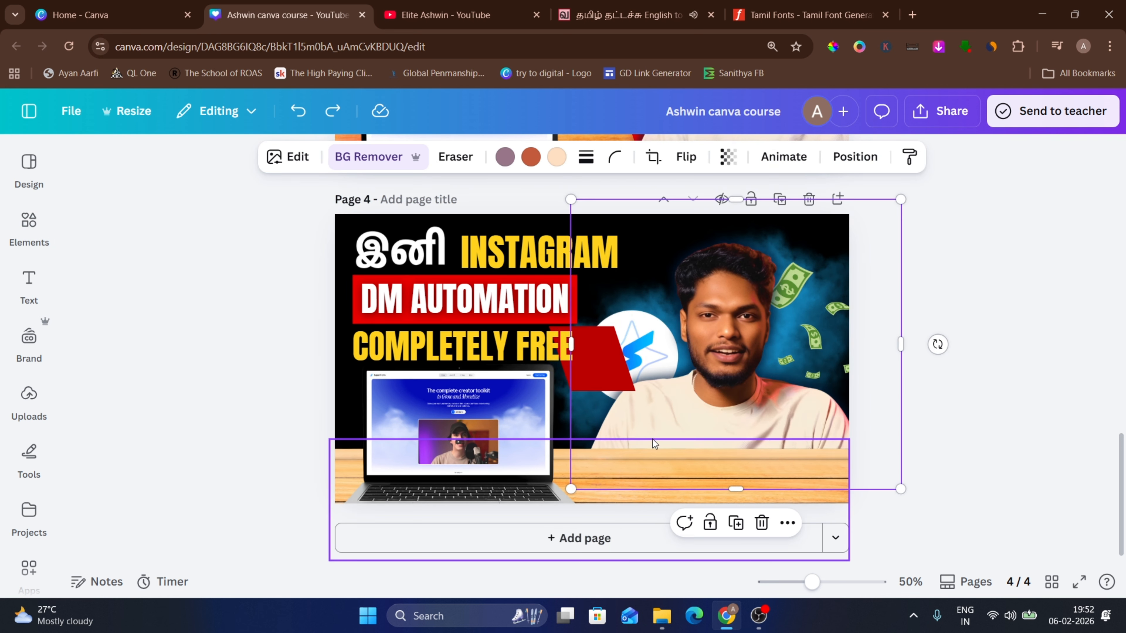
Move the red parallelogram to page 4's lower right corner and widen it into a banner running past the page edge over the desk.
left_click(586, 373)
left_click_drag(587, 373, 897, 492)
left_click(982, 372)
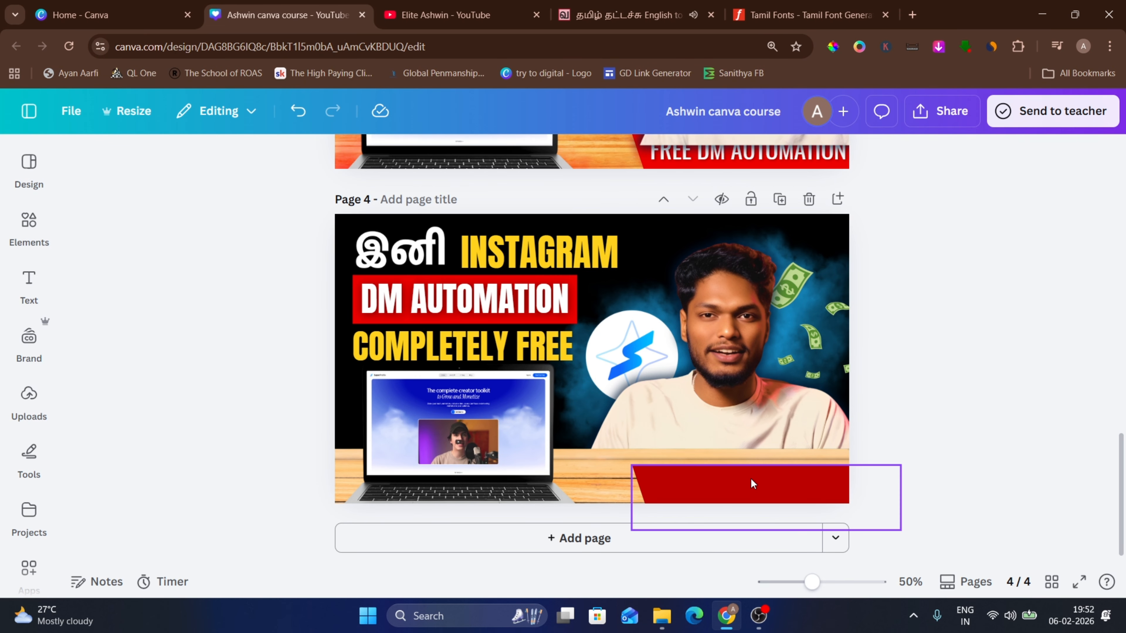
left_click_drag(749, 483, 697, 477)
left_click_drag(844, 488, 883, 486)
left_click(903, 421)
Bring the portrait to the front and reposition it so the shirt overlaps the upper part of the red banner.
left_click(727, 406)
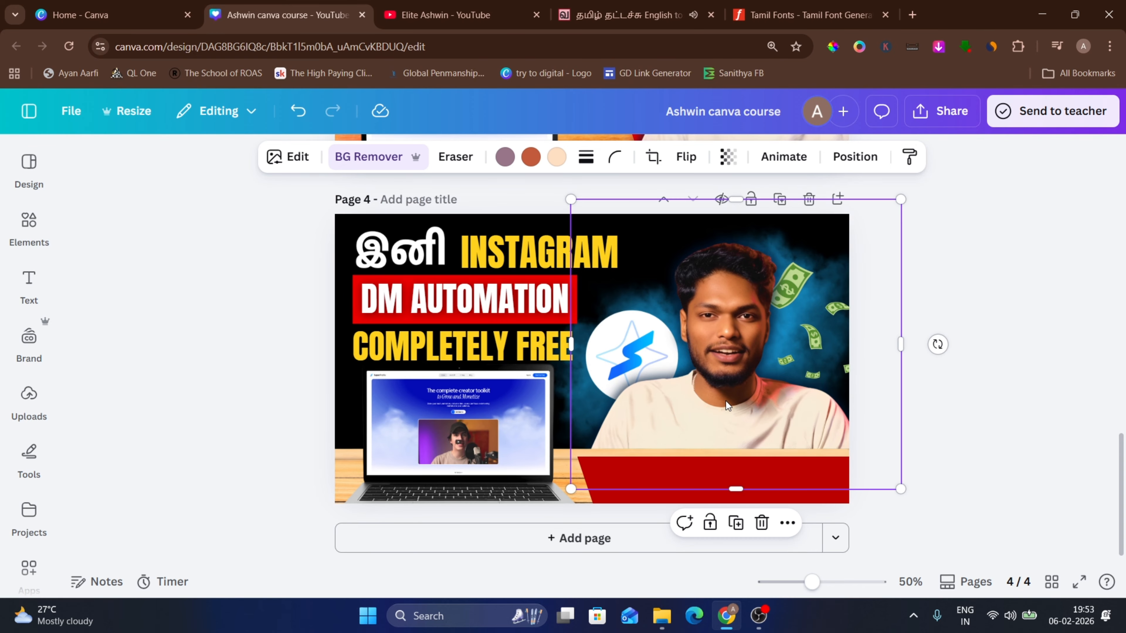
left_click_drag(726, 401, 744, 402)
right_click(744, 402)
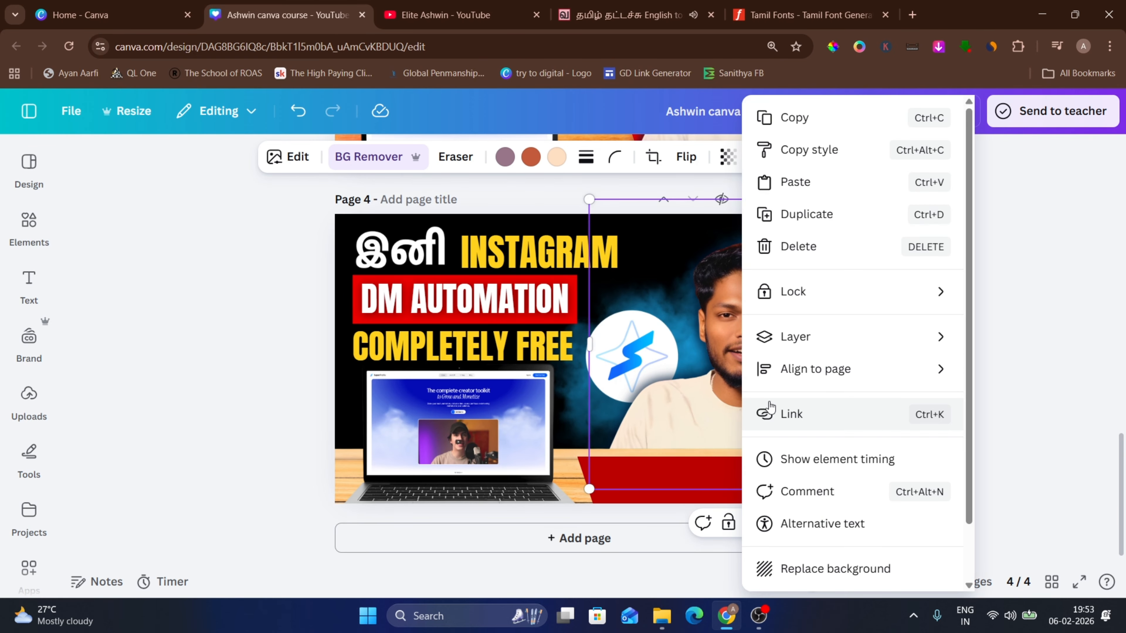
mouse_move(789, 350)
left_click(648, 370)
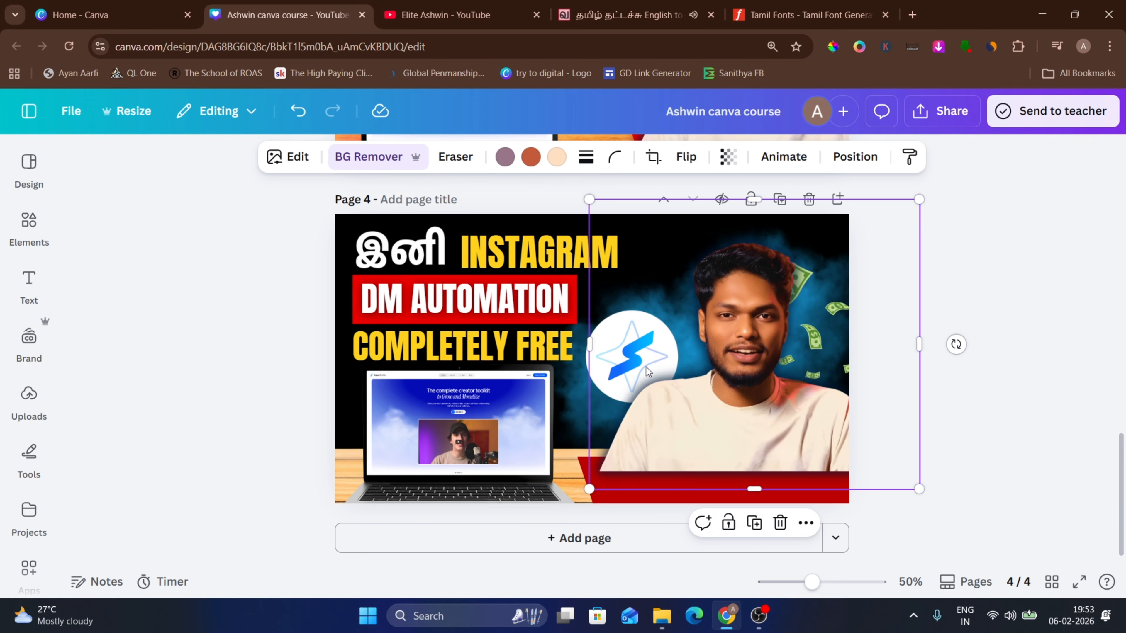
left_click_drag(795, 390, 783, 386)
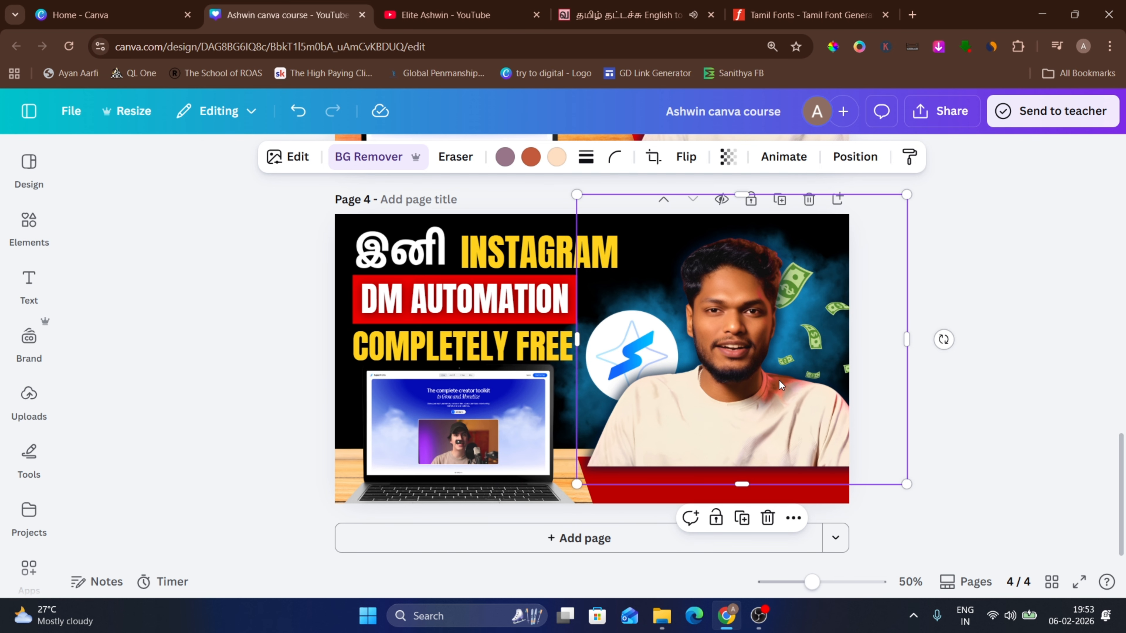
Bring the red banner in front of the portrait and nudge it slightly down so it covers the shirt's lower edge.
left_click(722, 497)
right_click(721, 496)
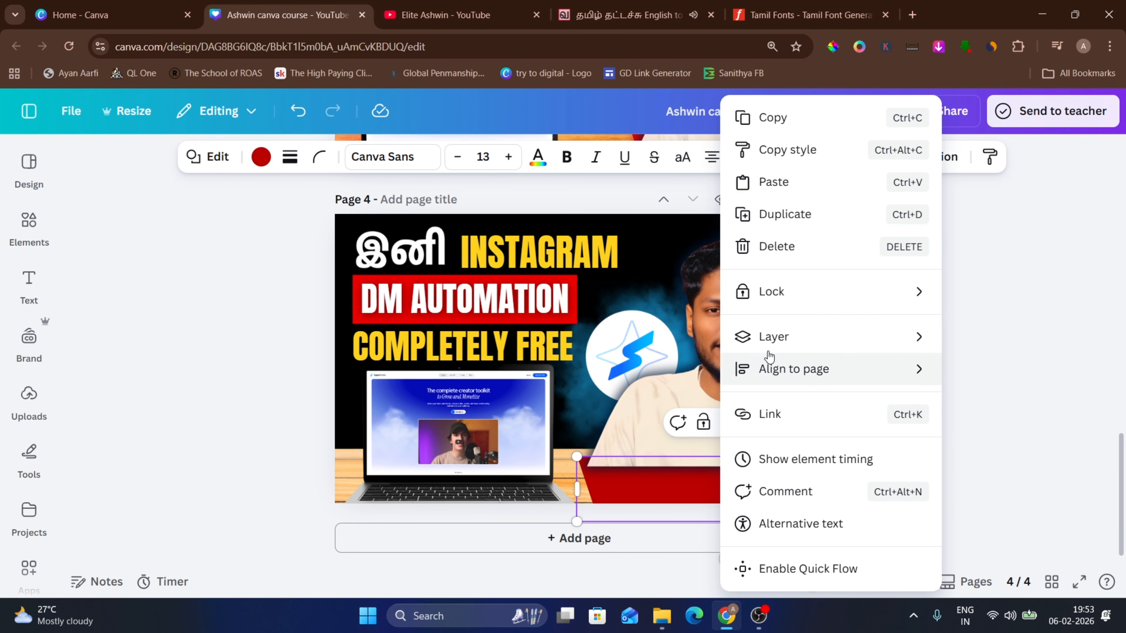
mouse_move(770, 350)
left_click(641, 369)
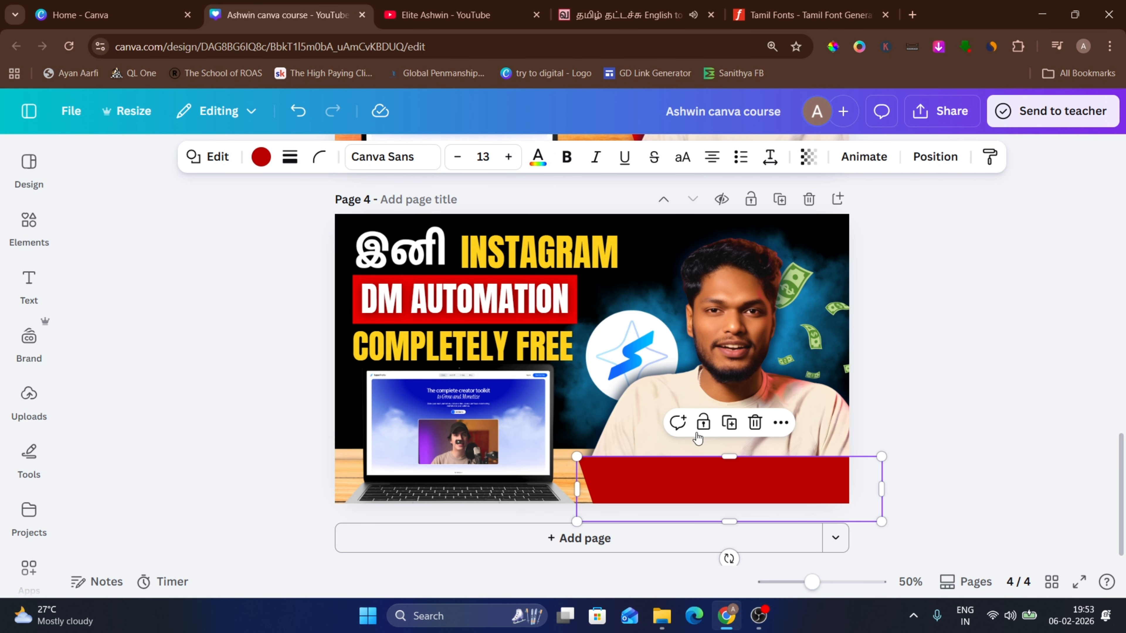
left_click_drag(739, 497, 736, 500)
left_click(923, 413)
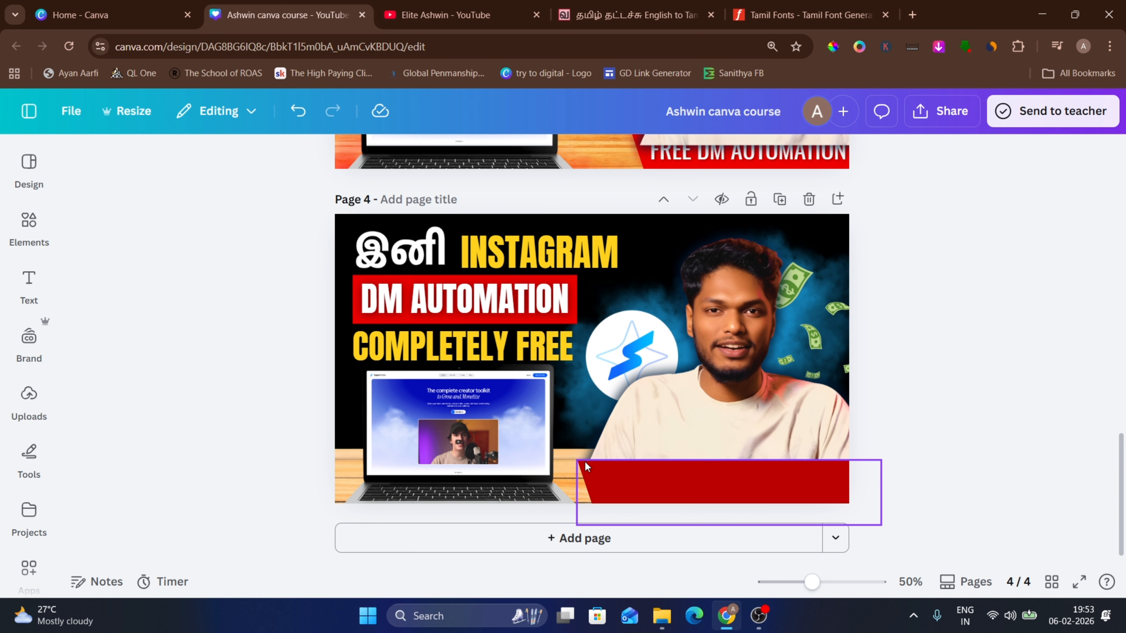
Add the text "FREE DM AUTOMATION" to page 4, enlarge it to about size 43.9 and place it over the red banner.
scroll(1016, 416, "up", 3)
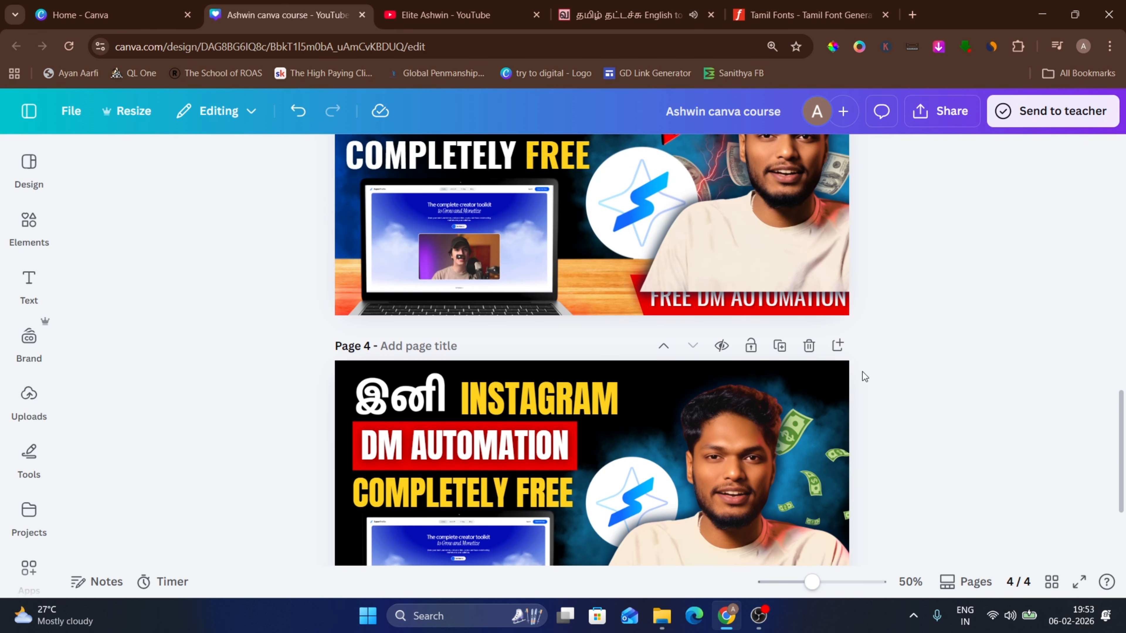
scroll(842, 419, "down", 3)
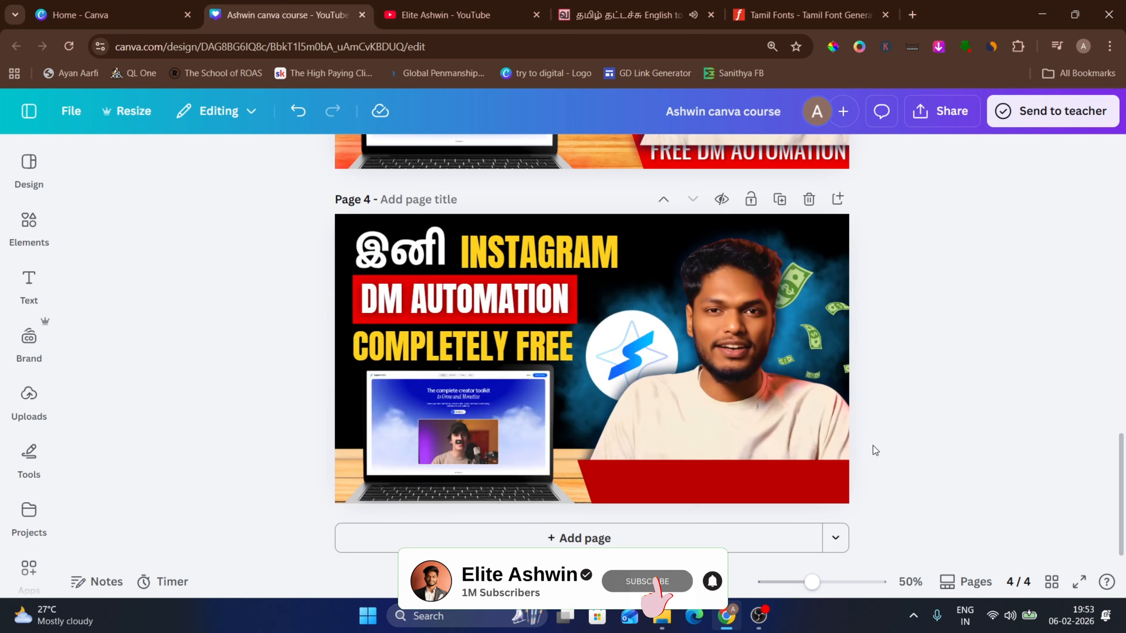
type("text")
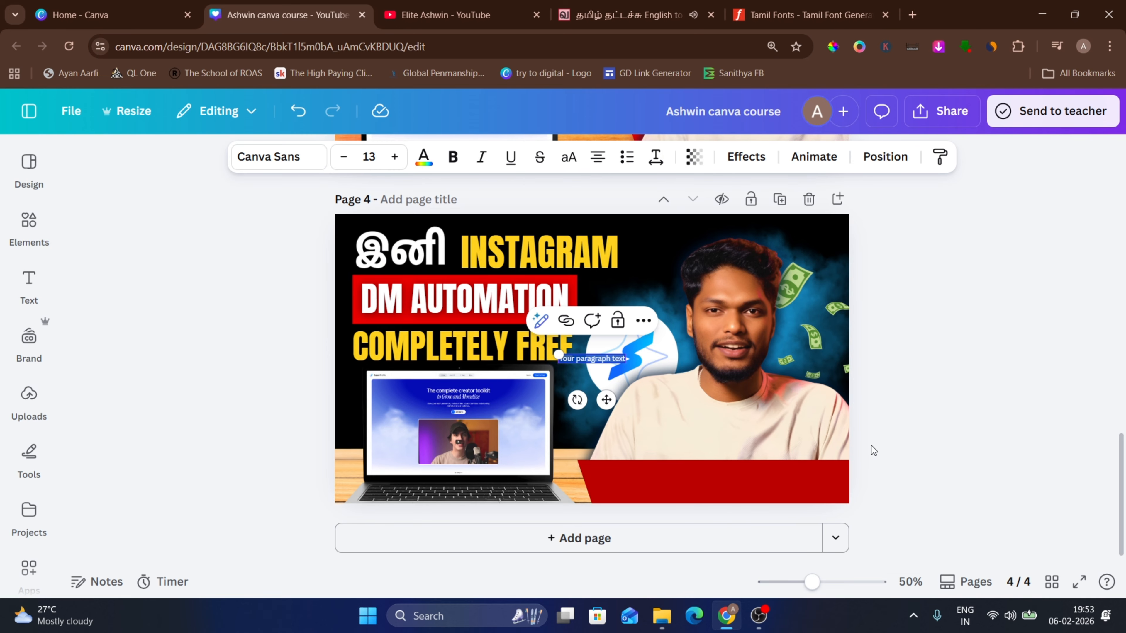
type("FREE DM AUTOMATION")
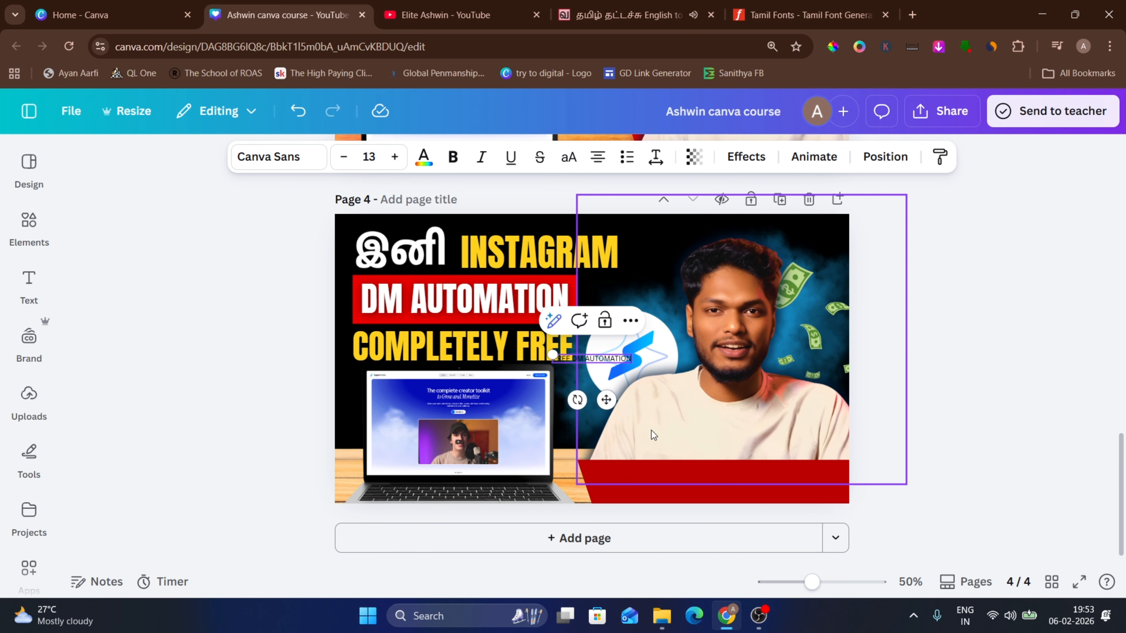
left_click_drag(607, 401, 705, 520)
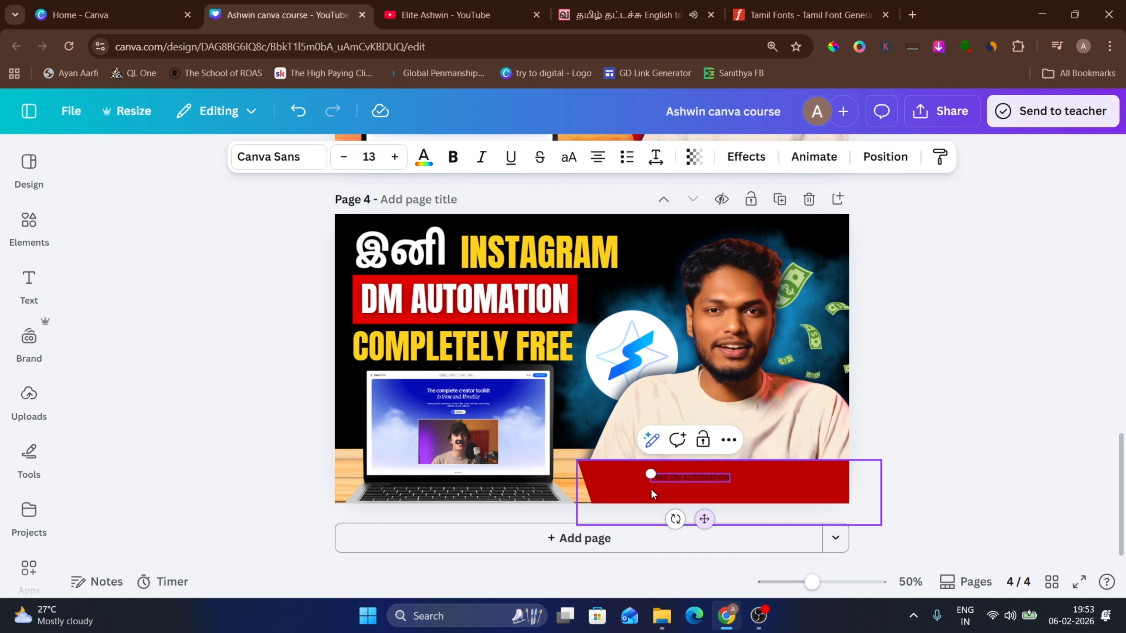
left_click_drag(646, 475, 457, 450)
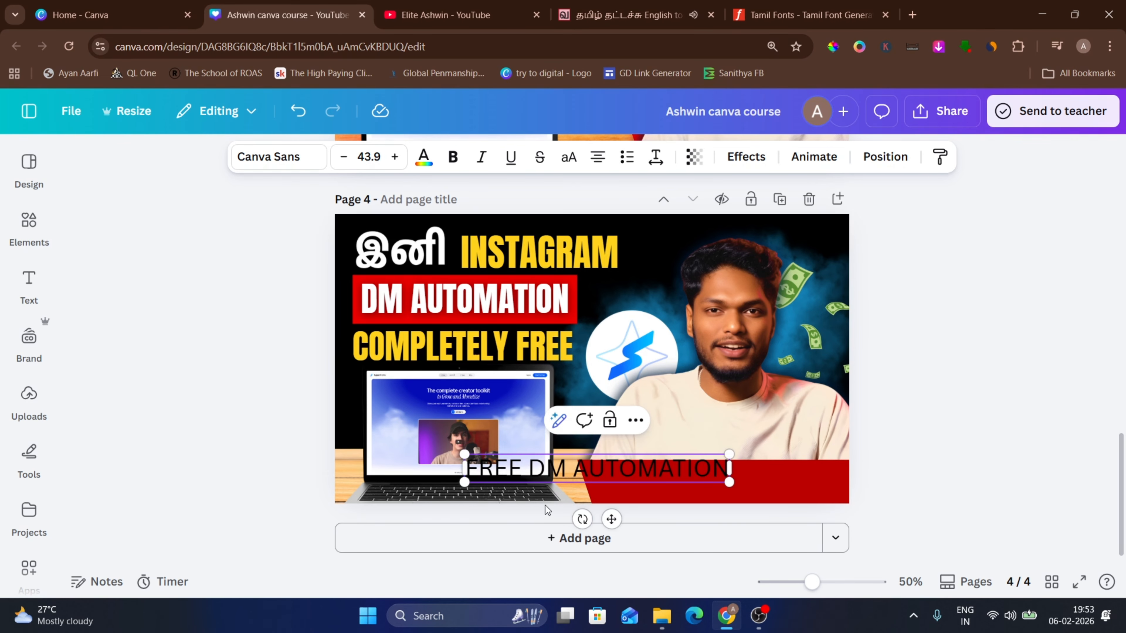
left_click_drag(613, 519, 732, 545)
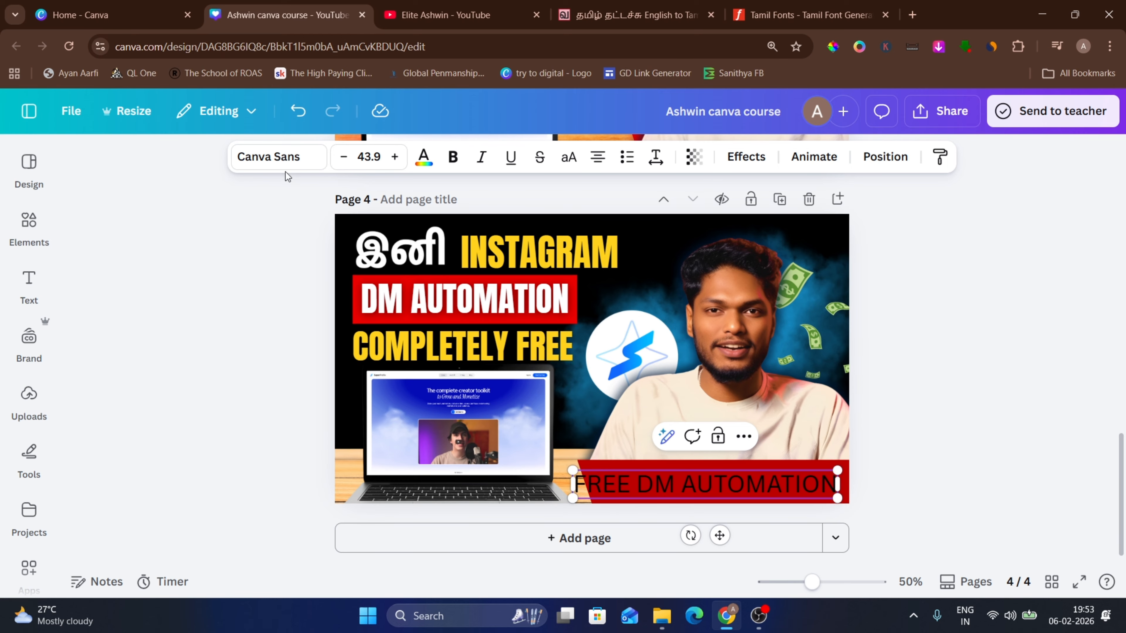
Set the font of the banner's "FREE DM AUTOMATION" text to Bebas Neue.
left_click(965, 490)
left_click(801, 494)
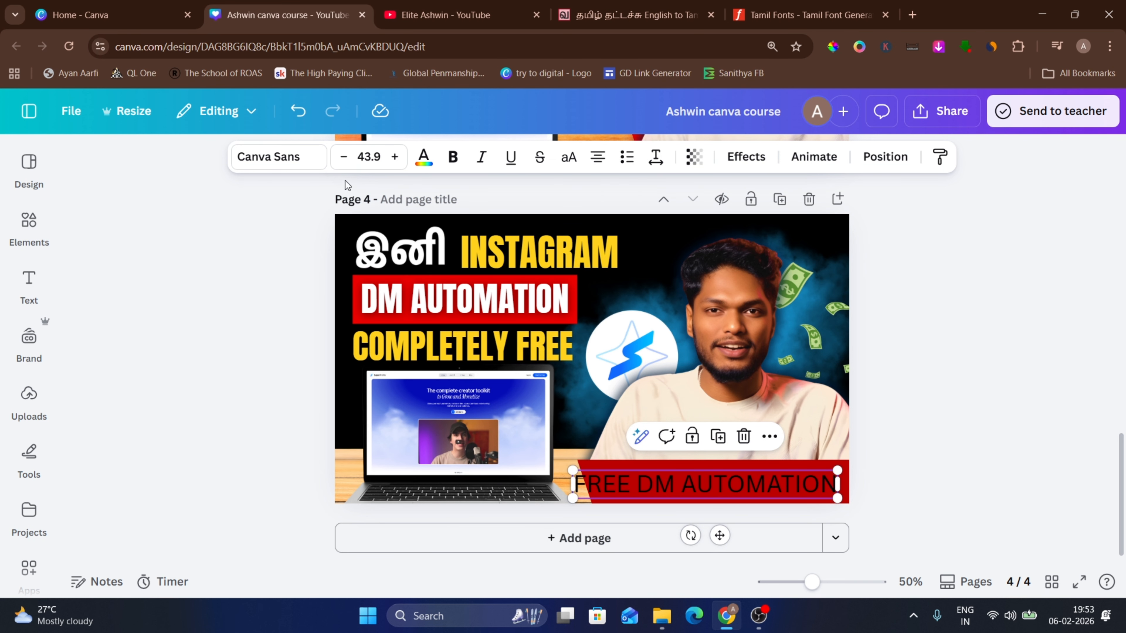
left_click(301, 159)
scroll(223, 377, "down", 5)
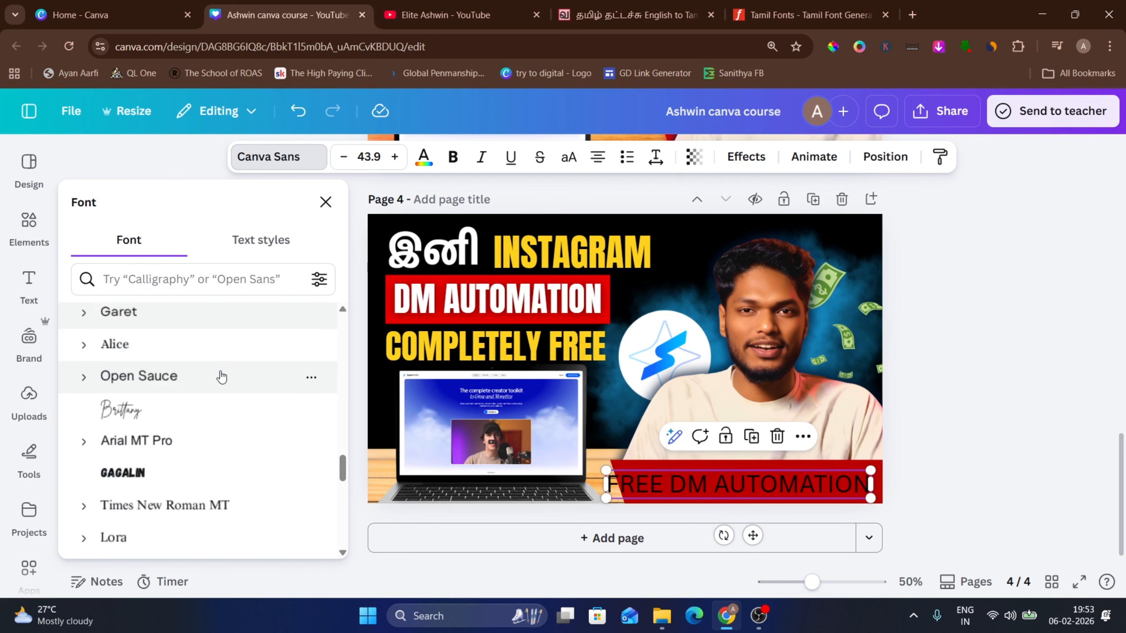
scroll(222, 377, "down", 6)
scroll(208, 373, "up", 2)
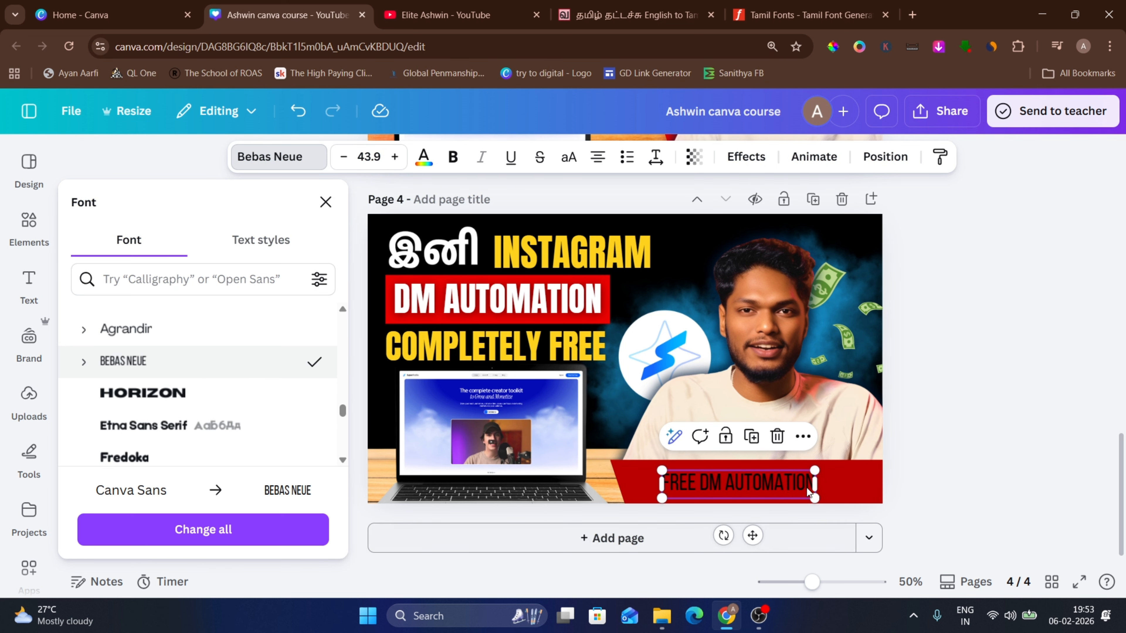
Enlarge the banner text to about size 67.9 and shift it so it fits inside the red banner.
left_click_drag(812, 471, 900, 459)
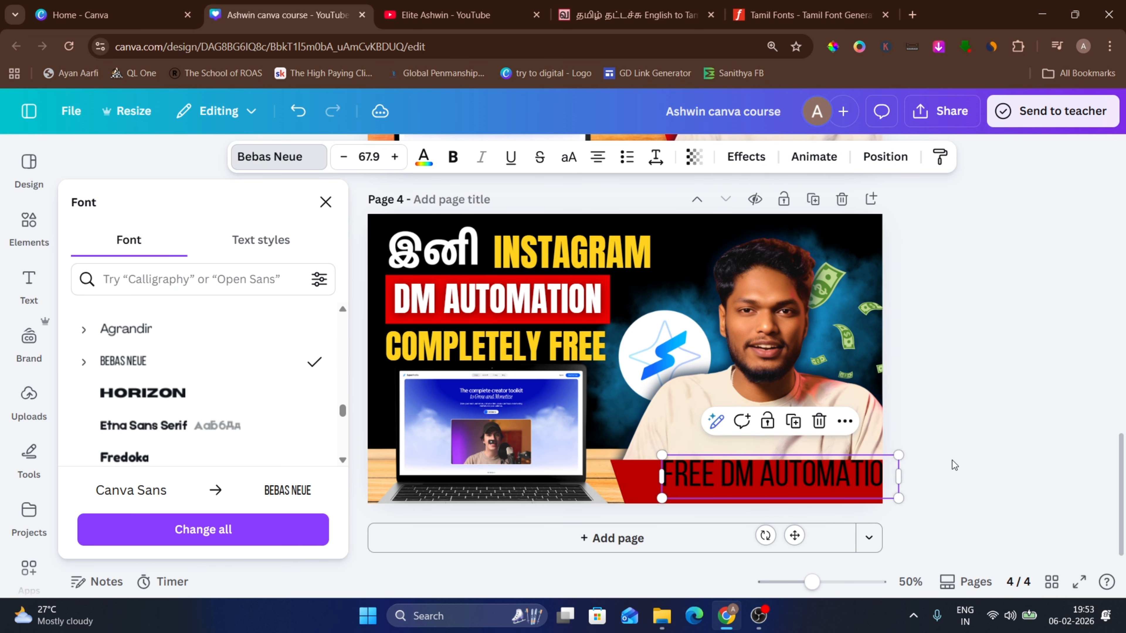
left_click_drag(801, 481, 775, 488)
left_click(940, 456)
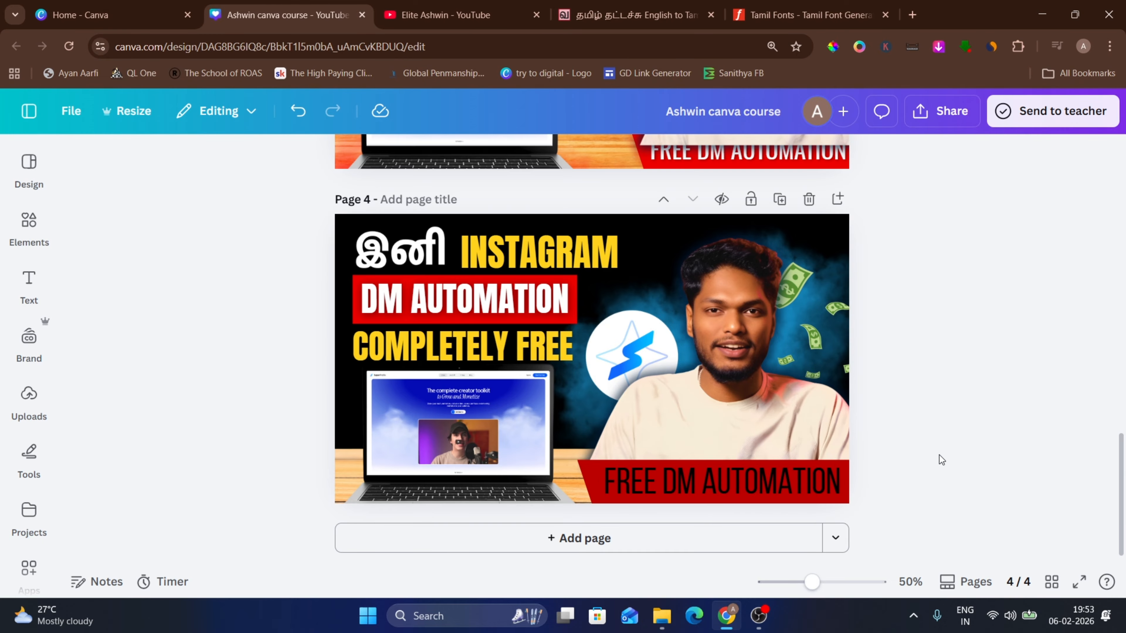
Change the "FREE DM AUTOMATION" banner text color to white.
left_click(762, 477)
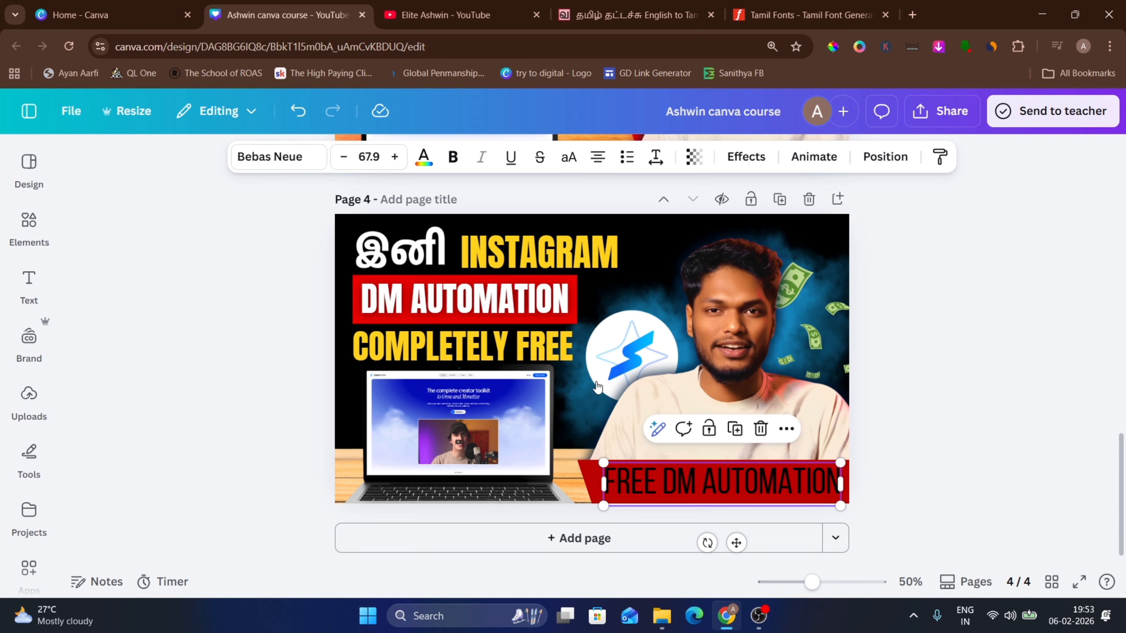
left_click(423, 157)
left_click(262, 360)
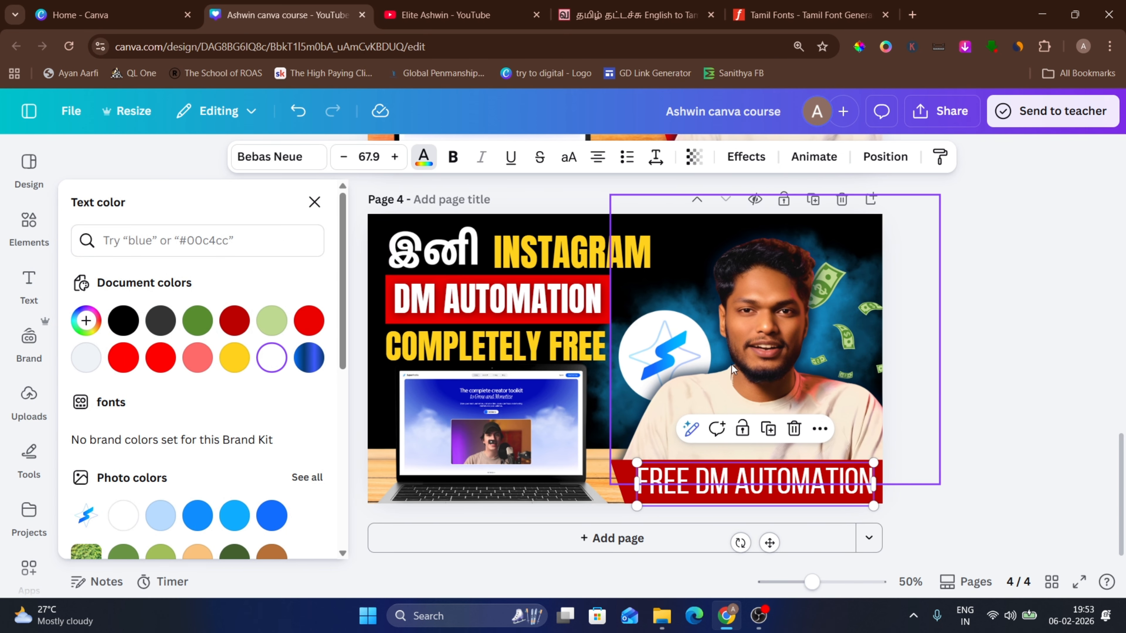
left_click(988, 326)
Reduce the banner text to about size 59.8 and center it within the red banner.
scroll(987, 325, "up", 3)
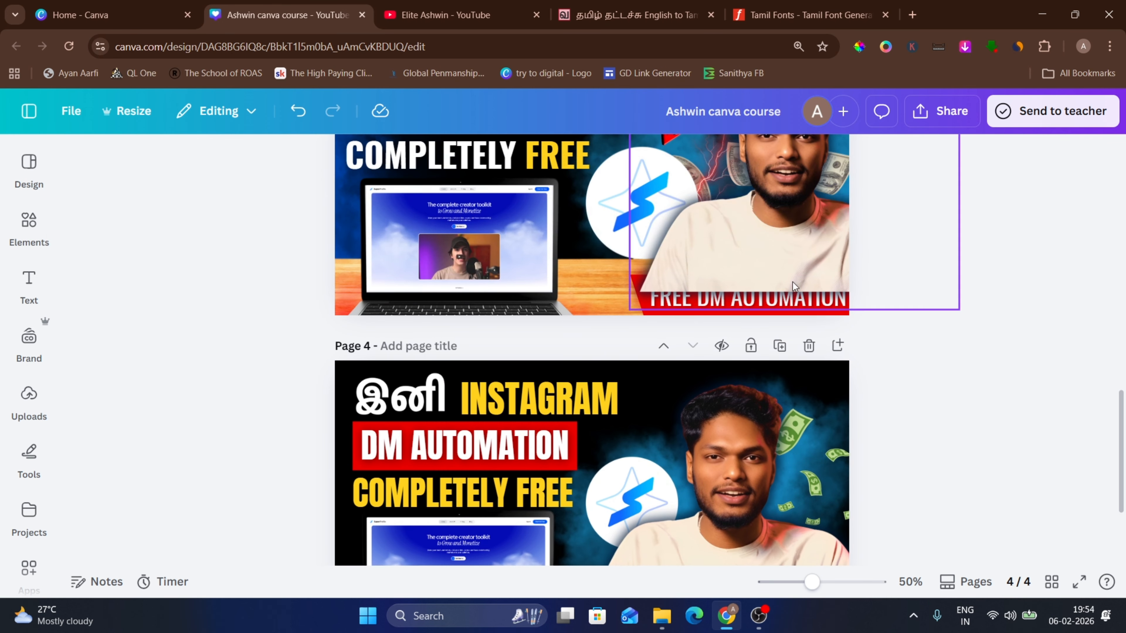
scroll(874, 360, "down", 3)
left_click(664, 492)
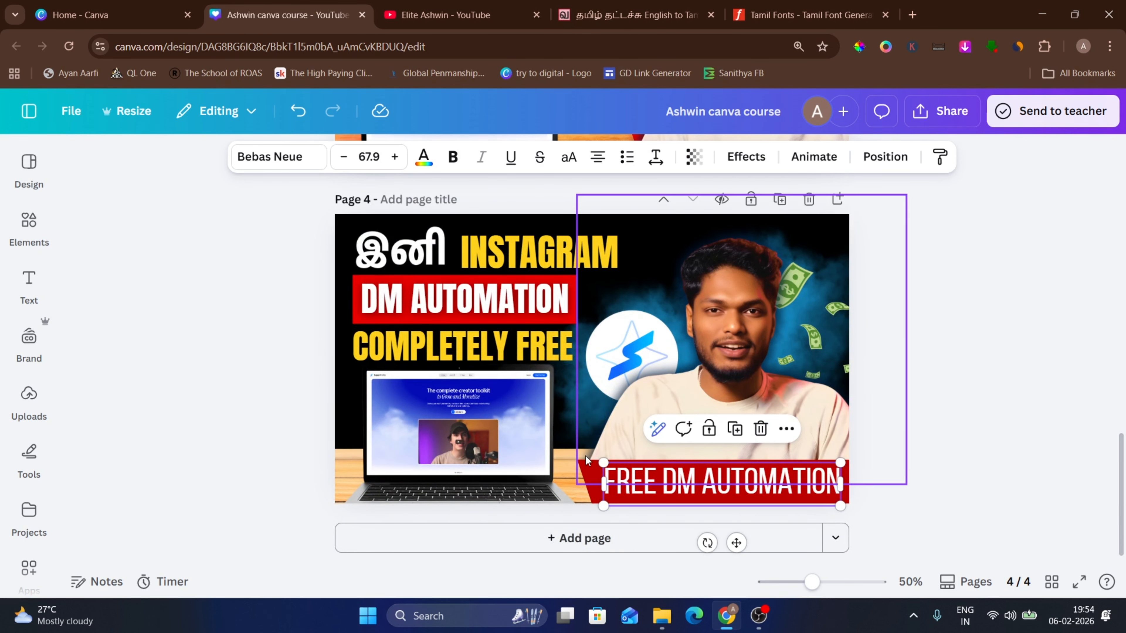
left_click_drag(599, 463, 634, 466)
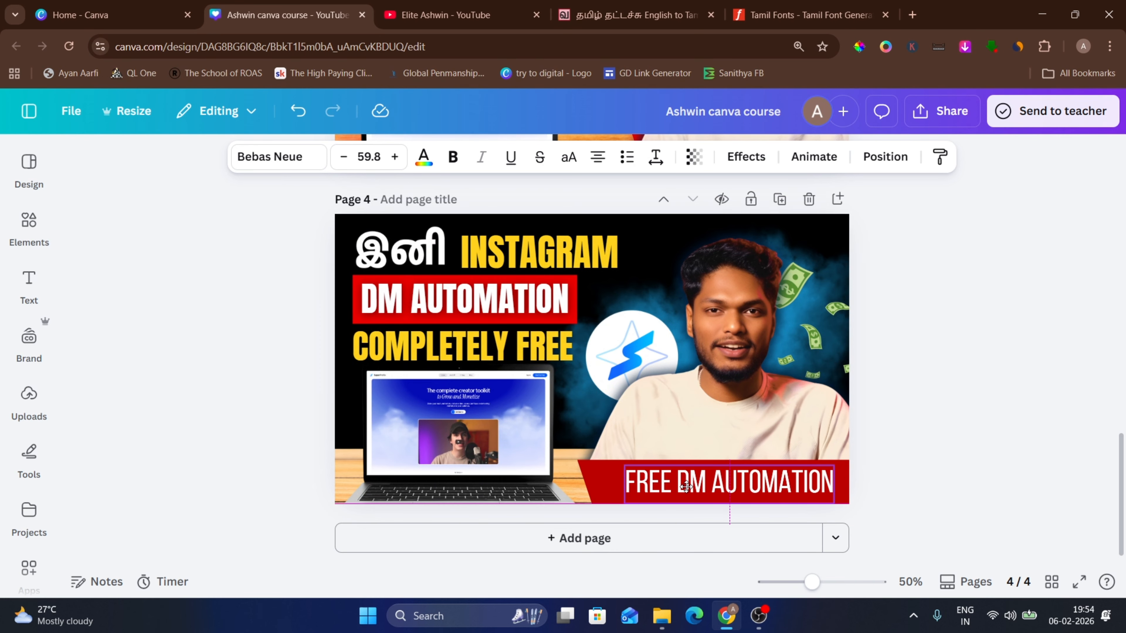
Recolor the slanted banner from dark red to the bright red among the document colors.
left_click(598, 485)
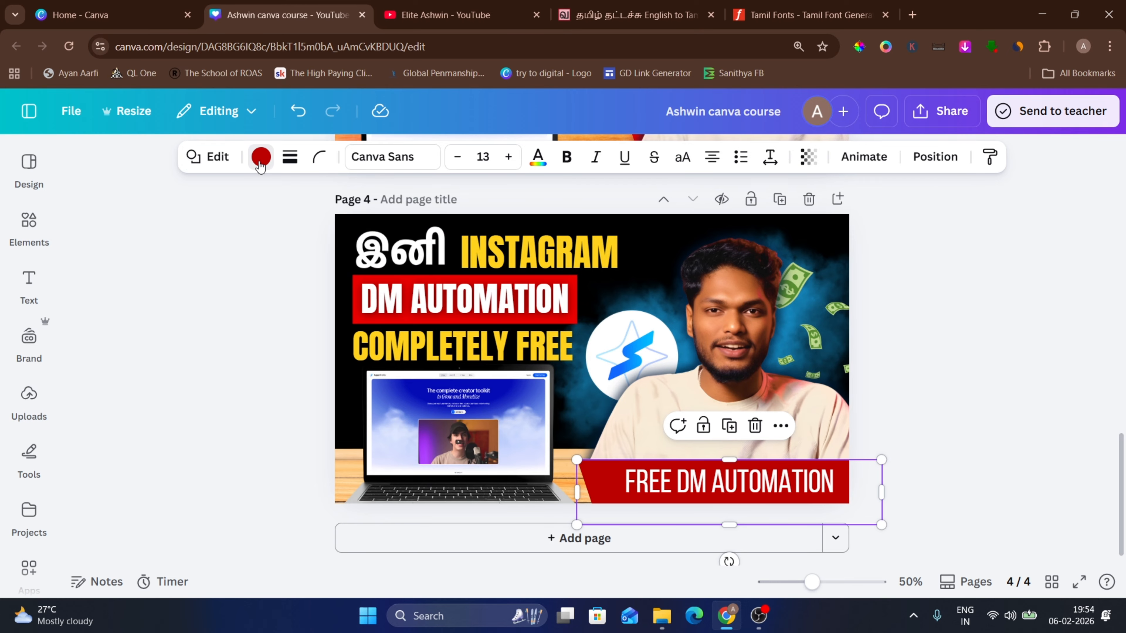
left_click(261, 157)
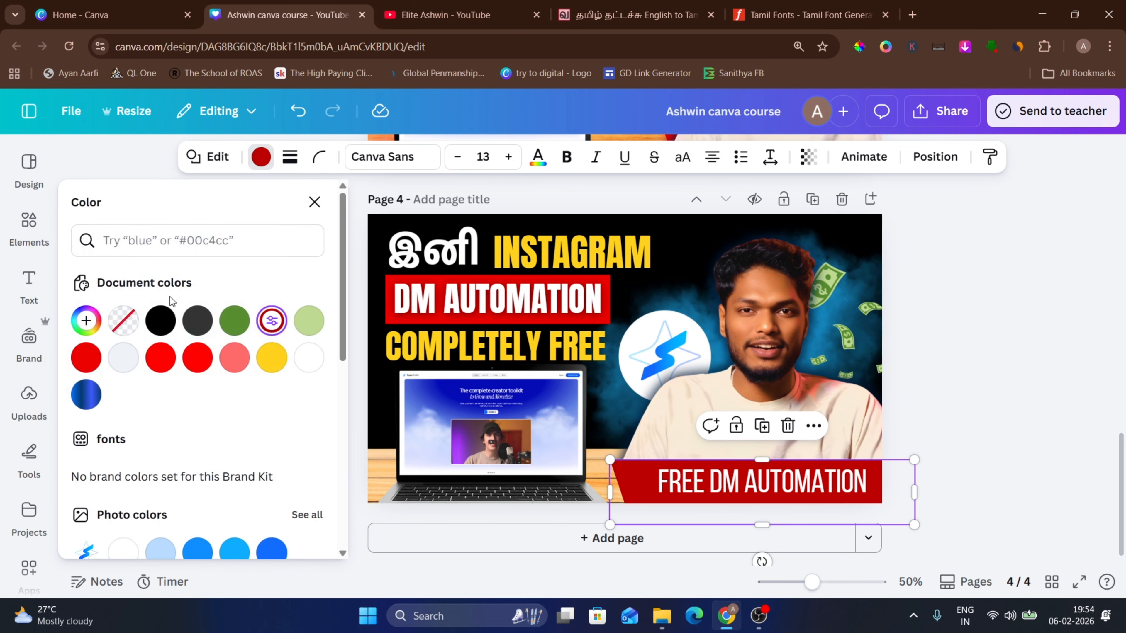
left_click(185, 363)
key("Escape")
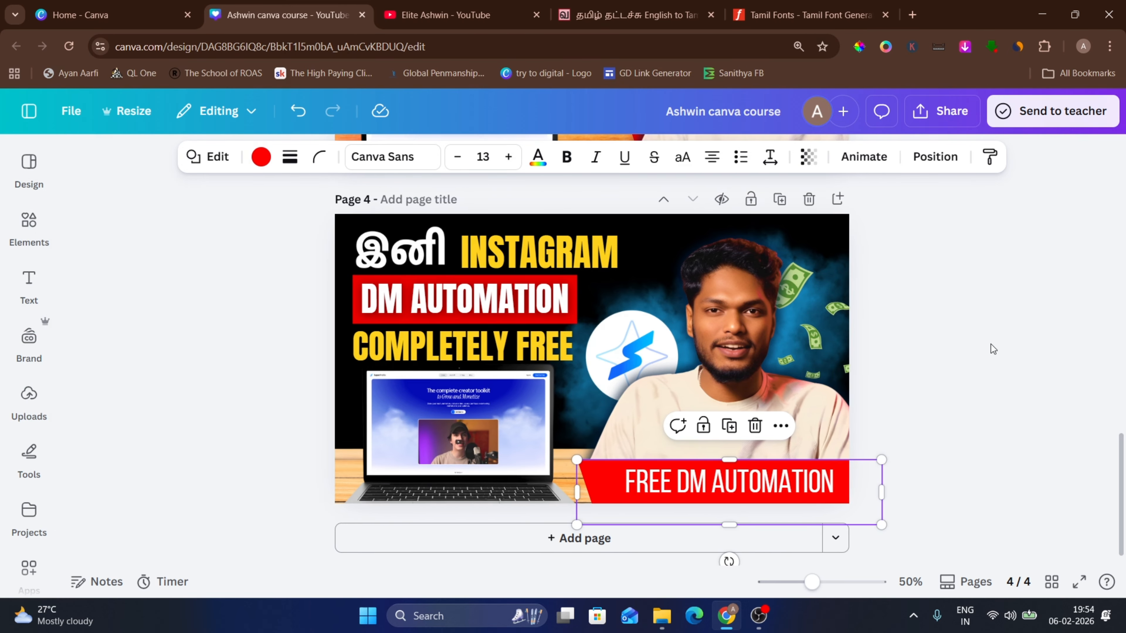
left_click(990, 344)
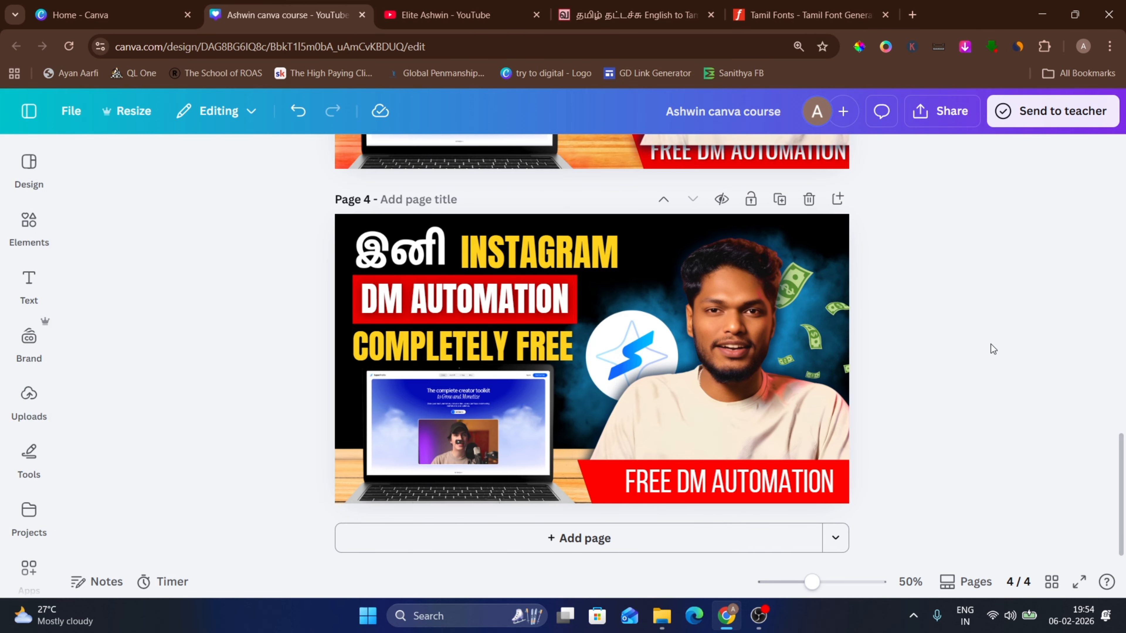
Apply the Lift effect to the "FREE DM AUTOMATION" text with an intensity of 69.
left_click(793, 480)
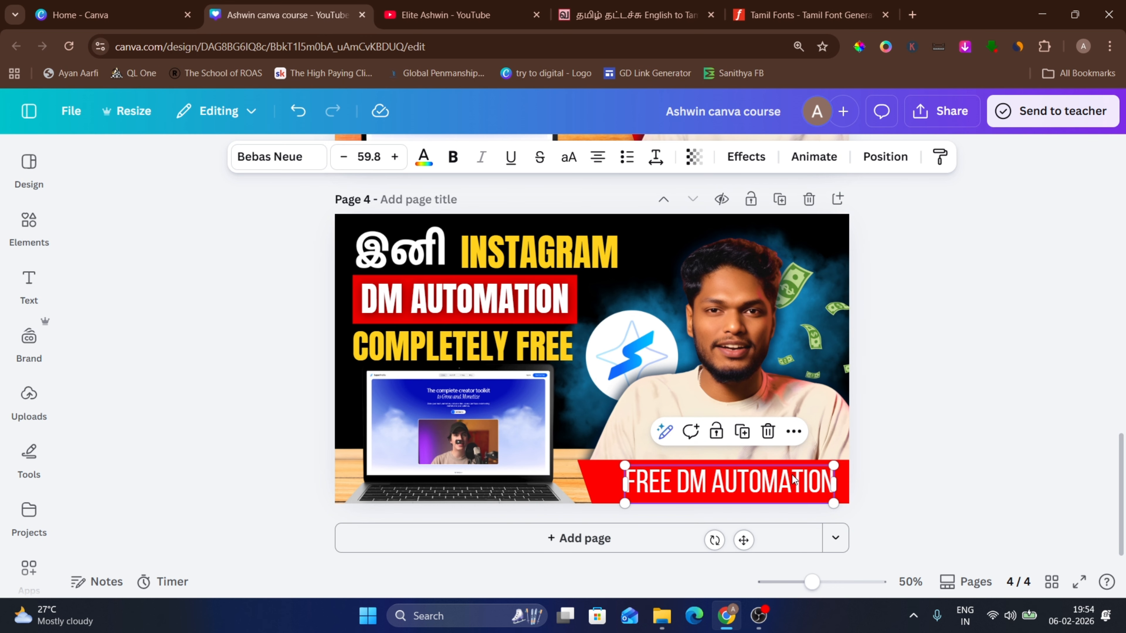
left_click(746, 157)
left_click(284, 294)
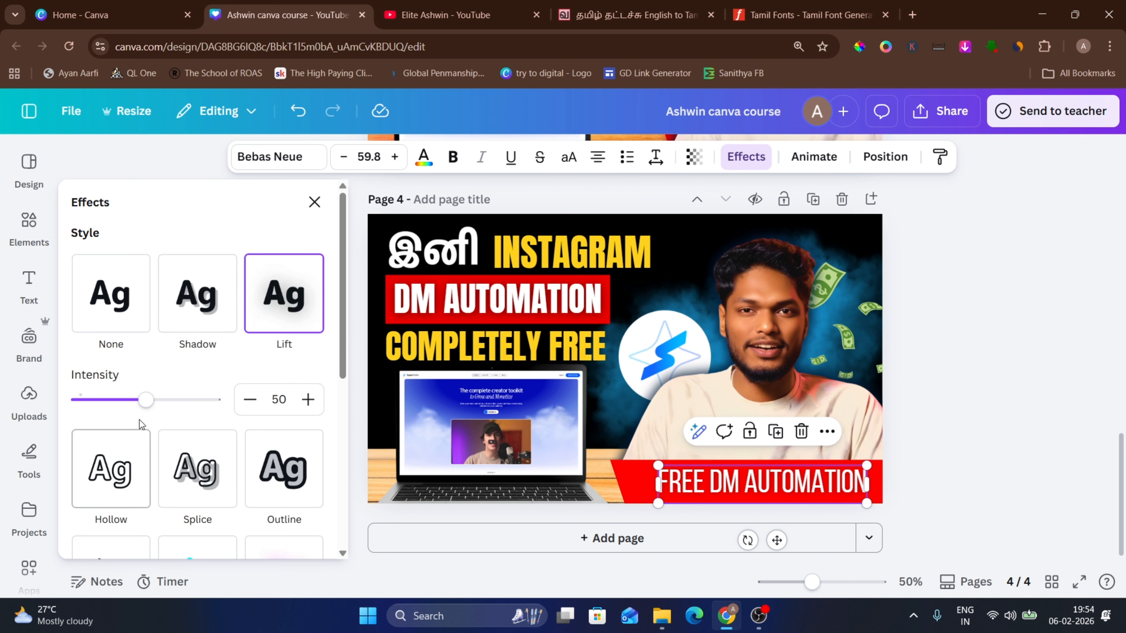
left_click_drag(146, 399, 172, 399)
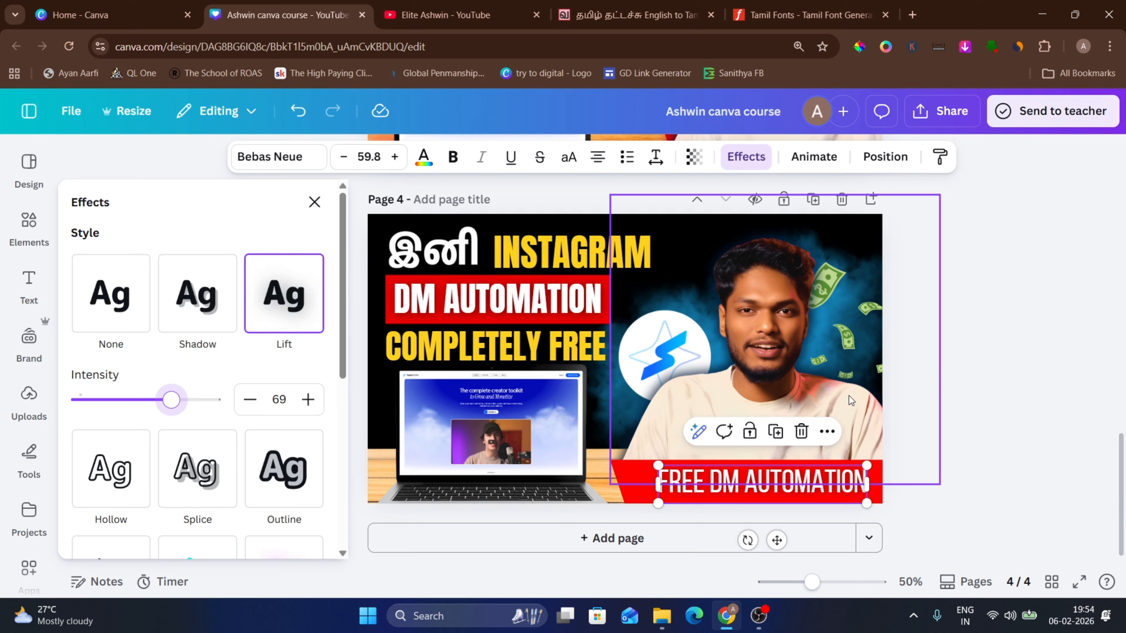
left_click(978, 384)
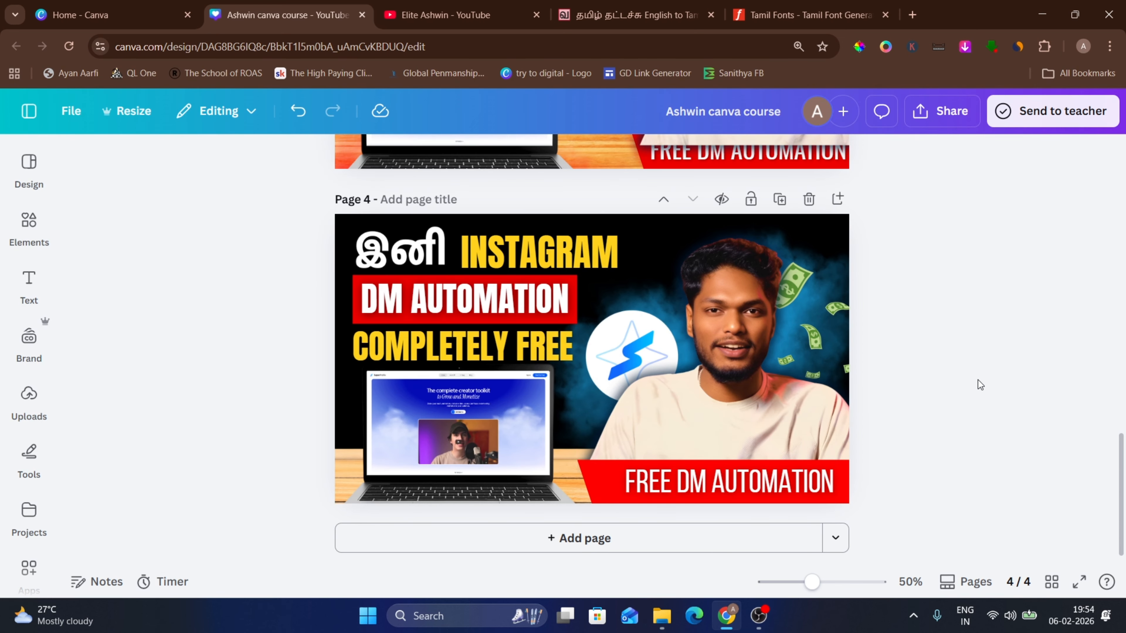
Compare page 4 with page 3's thumbnail and search the shapes for "arrow".
scroll(980, 385, "up", 5)
scroll(950, 372, "down", 5)
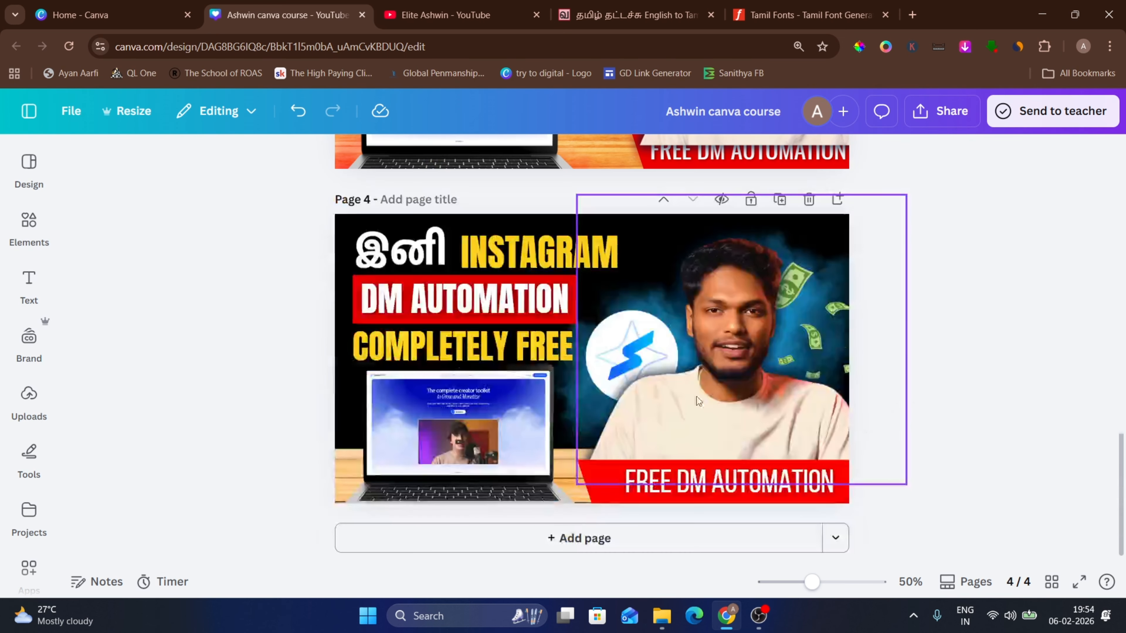
scroll(1089, 254, "up", 5)
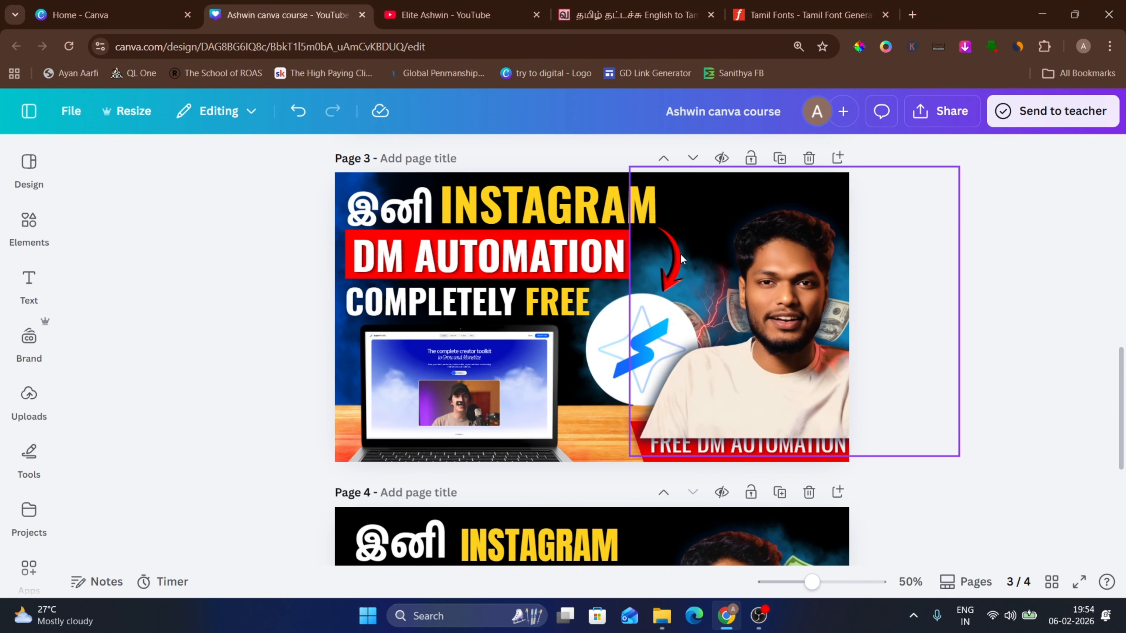
scroll(683, 259, "down", 5)
left_click(28, 222)
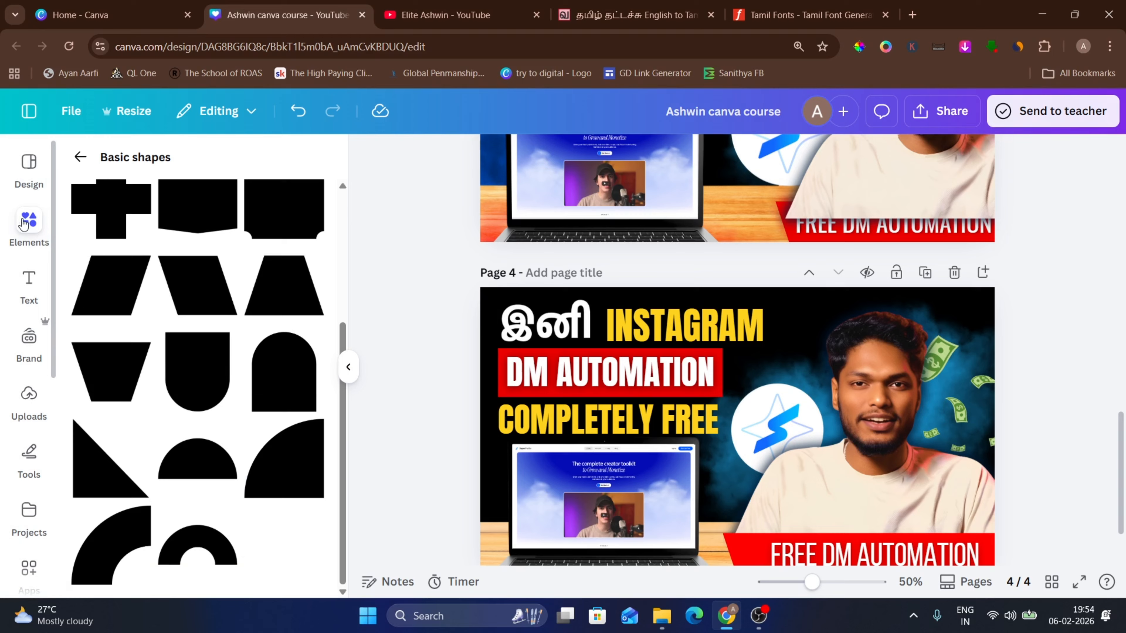
left_click(79, 157)
left_click(152, 201)
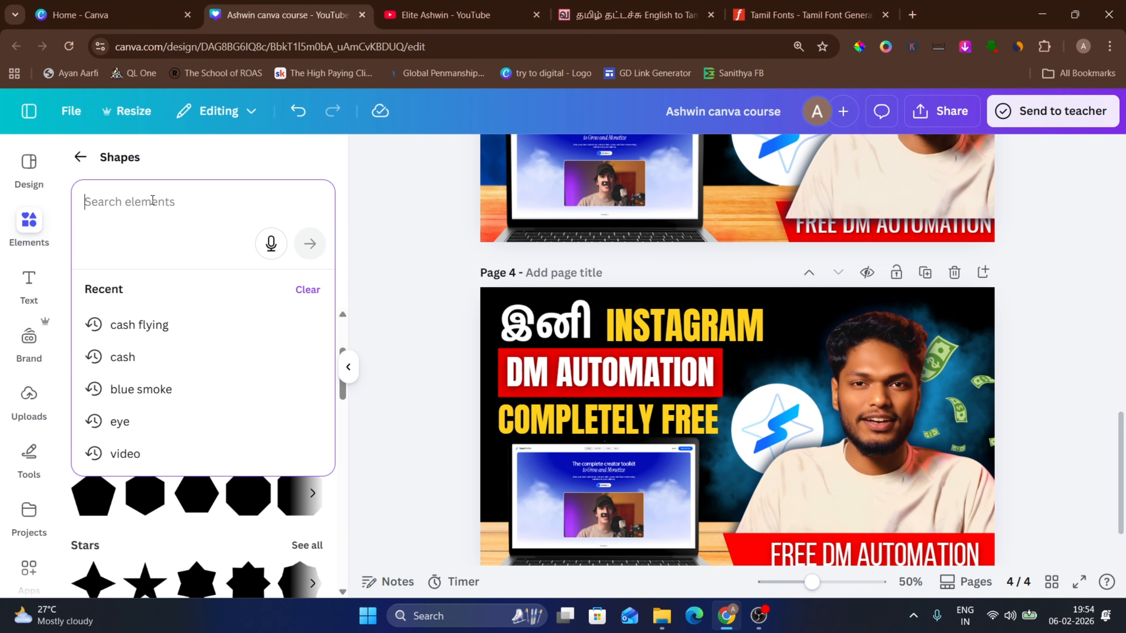
type("arroew")
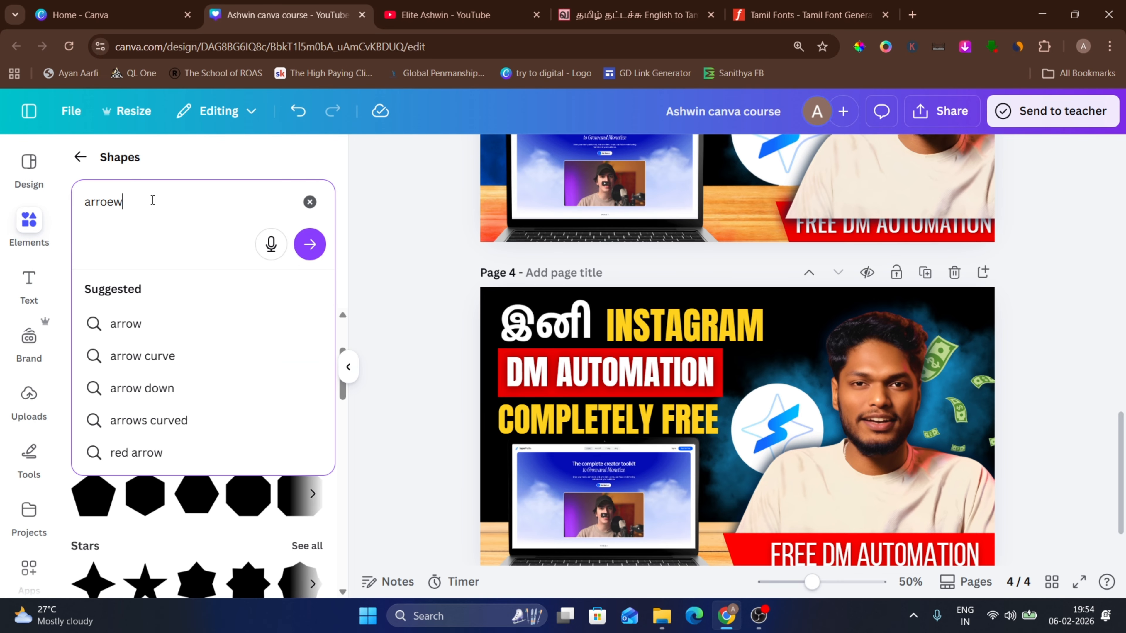
key("BackSpace")
key("BackSpace")
key("Return")
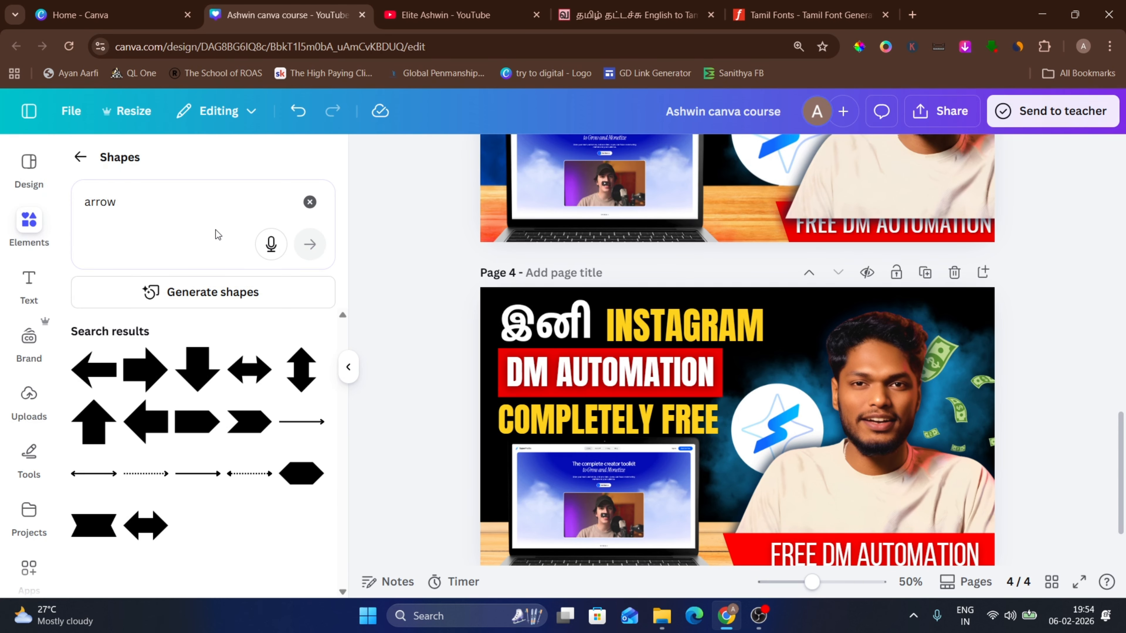
Leave the shapes category and search all elements for "arrows".
left_click(80, 158)
left_click(125, 185)
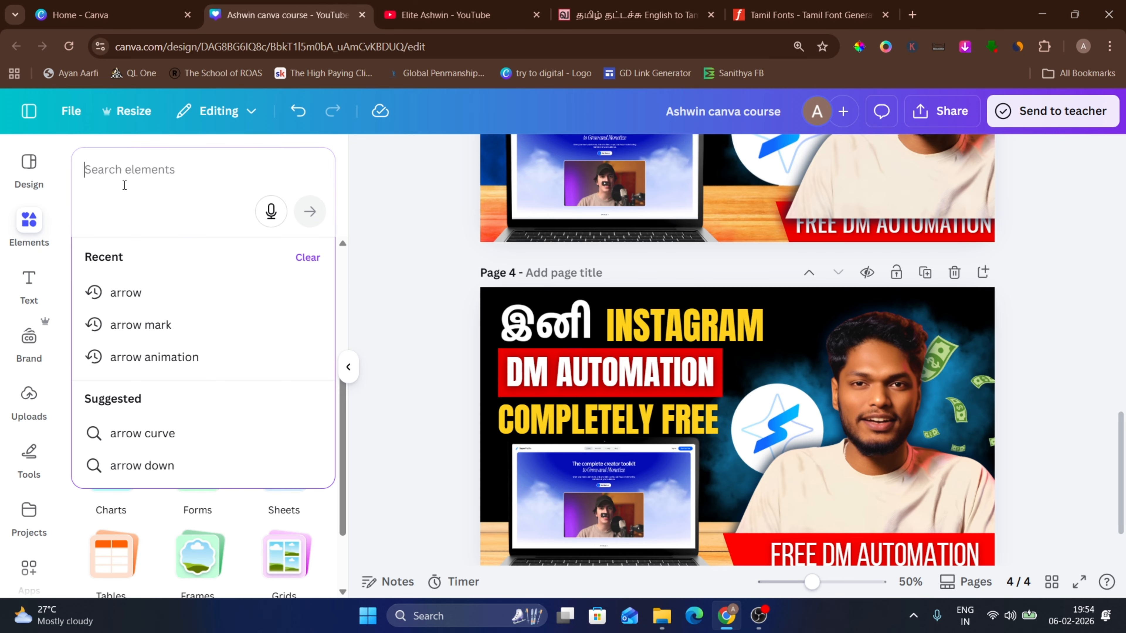
type("arr")
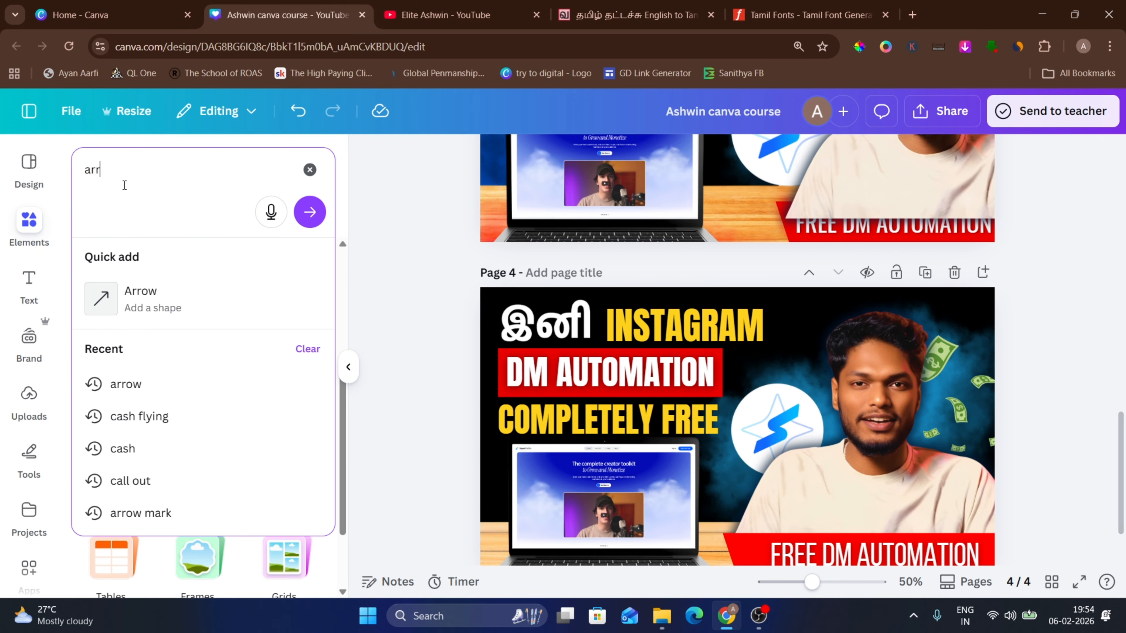
type("ows")
key("Return")
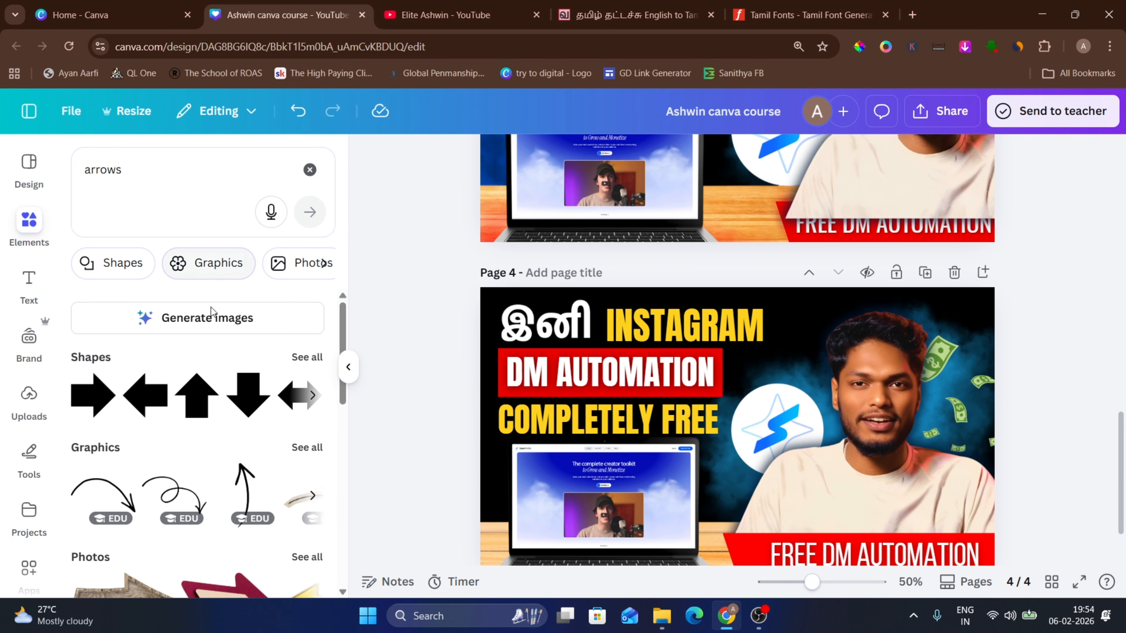
Insert the thick black curved arrow graphic on page 4 and recolor it bright red from the document colors.
scroll(258, 392, "down", 2)
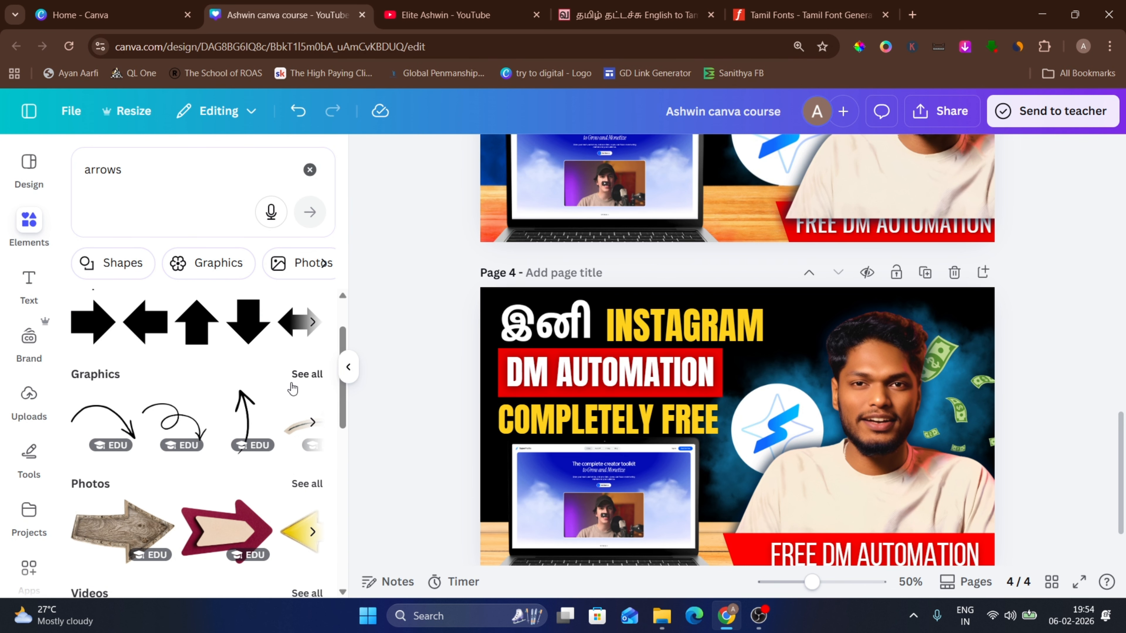
left_click(292, 380)
scroll(294, 386, "down", 2)
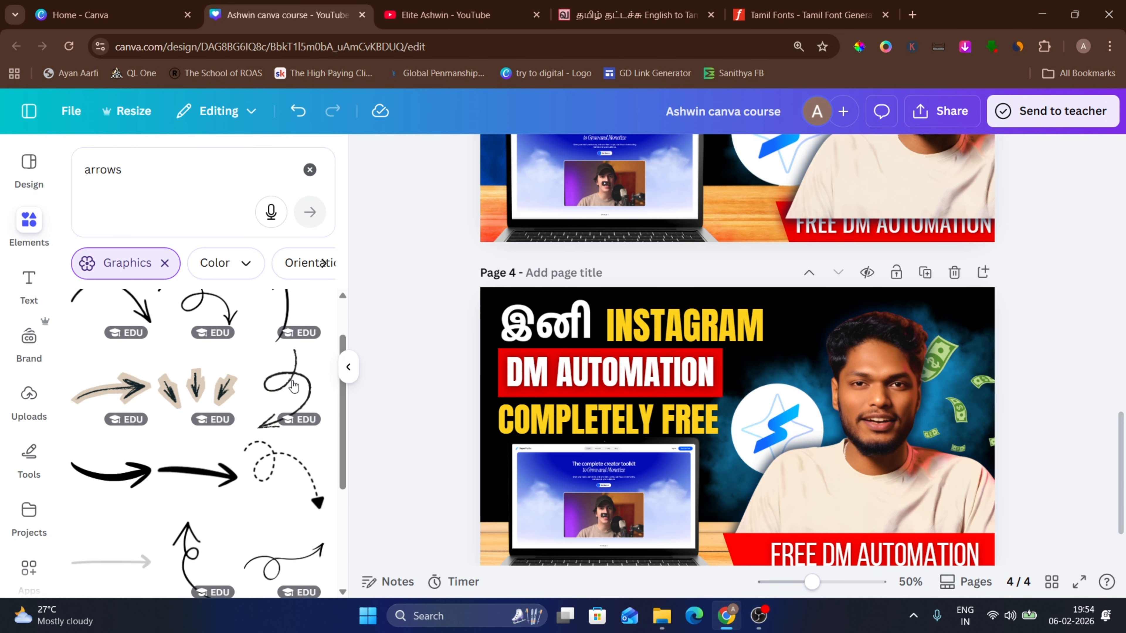
scroll(293, 386, "down", 2)
scroll(161, 432, "down", 2)
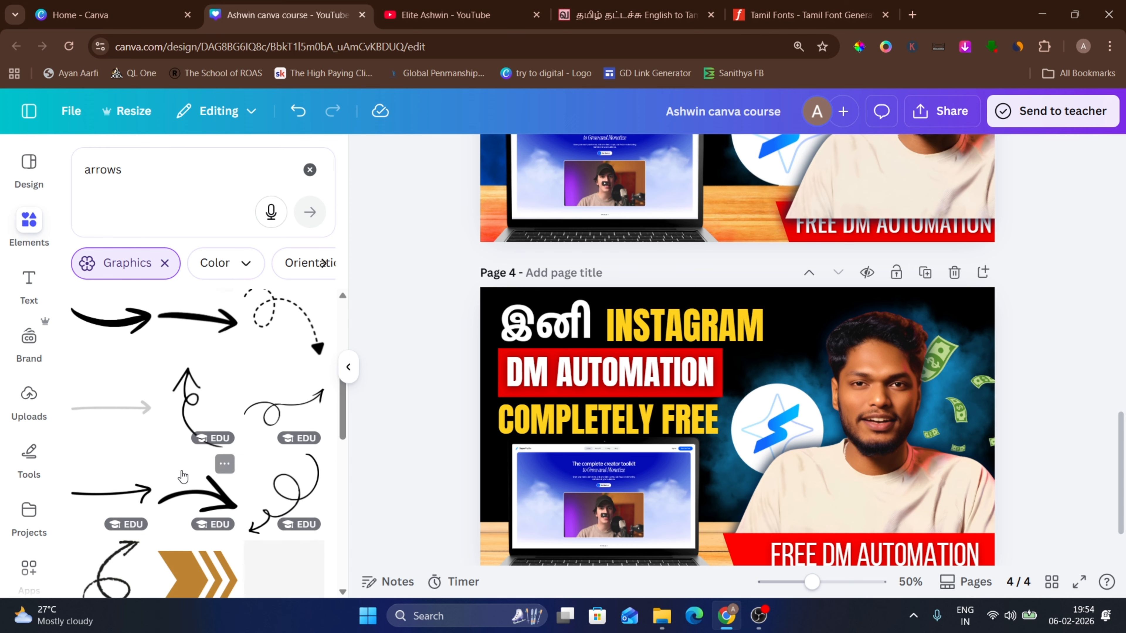
scroll(181, 473, "up", 2)
left_click(130, 410)
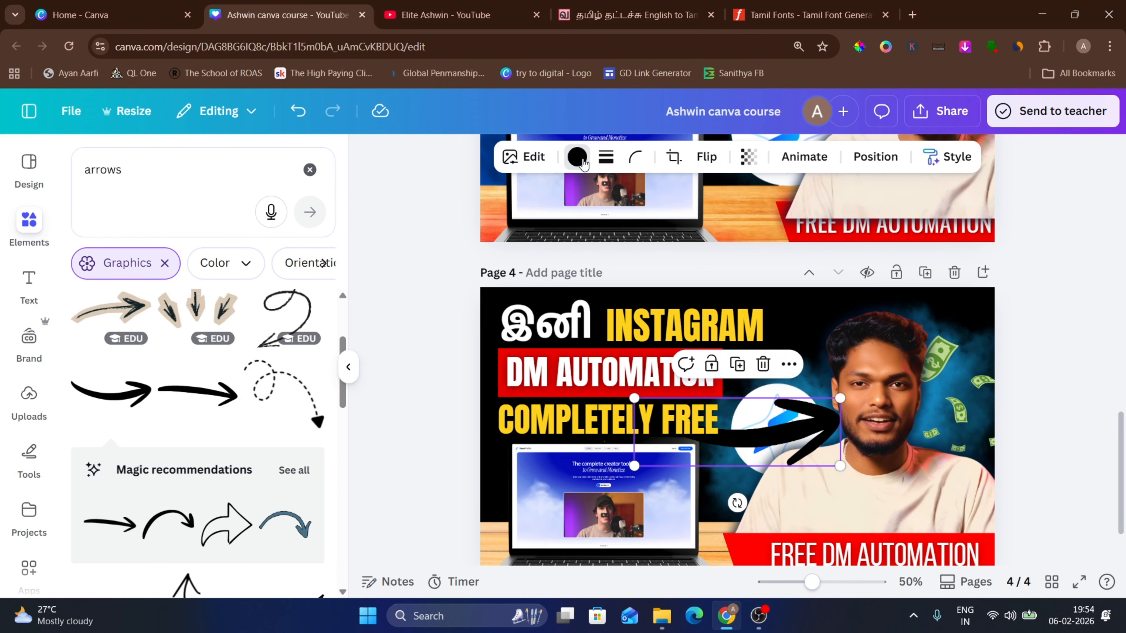
left_click(578, 157)
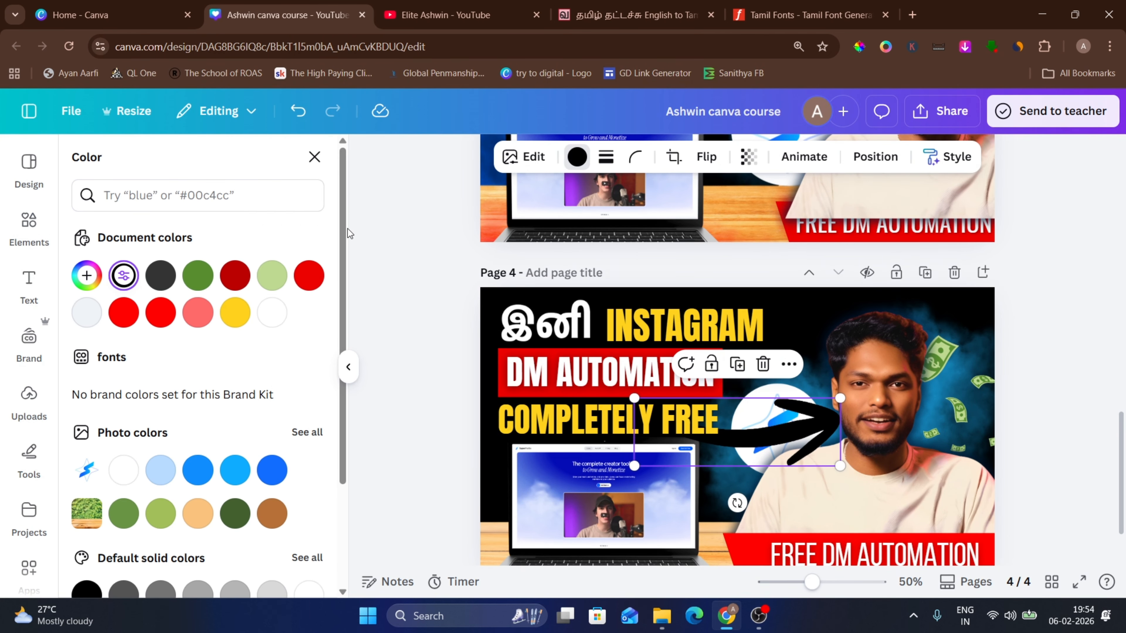
left_click(118, 325)
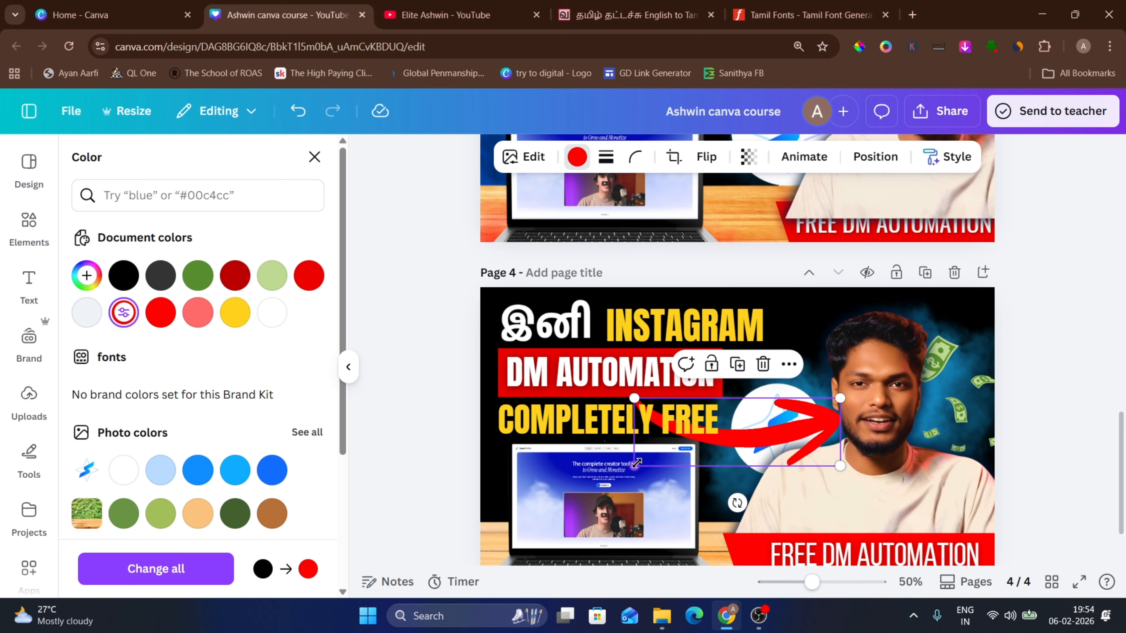
Shrink and rotate the red arrow over the logo so it points down-left, and flip it vertically to reverse its curve.
left_click_drag(637, 463, 755, 361)
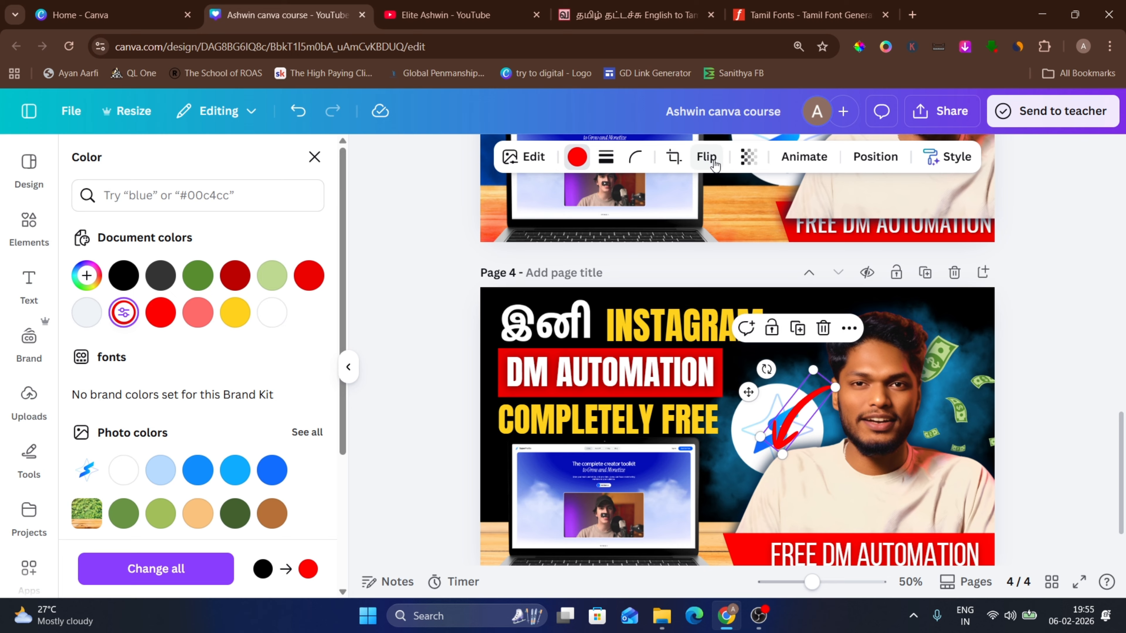
left_click(715, 166)
left_click(699, 209)
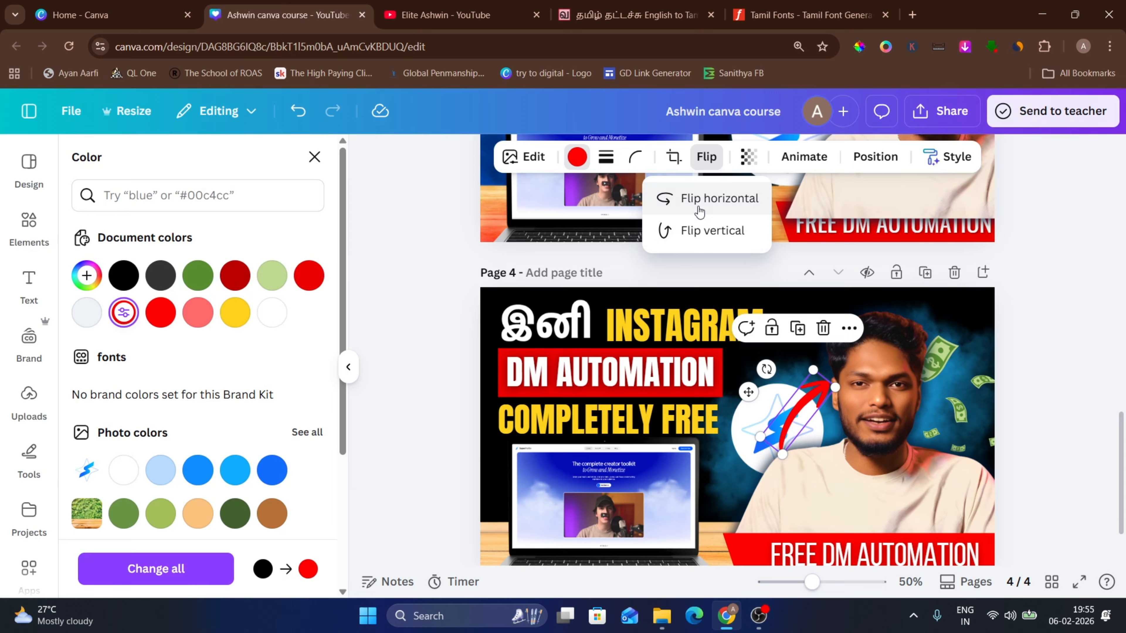
left_click(711, 235)
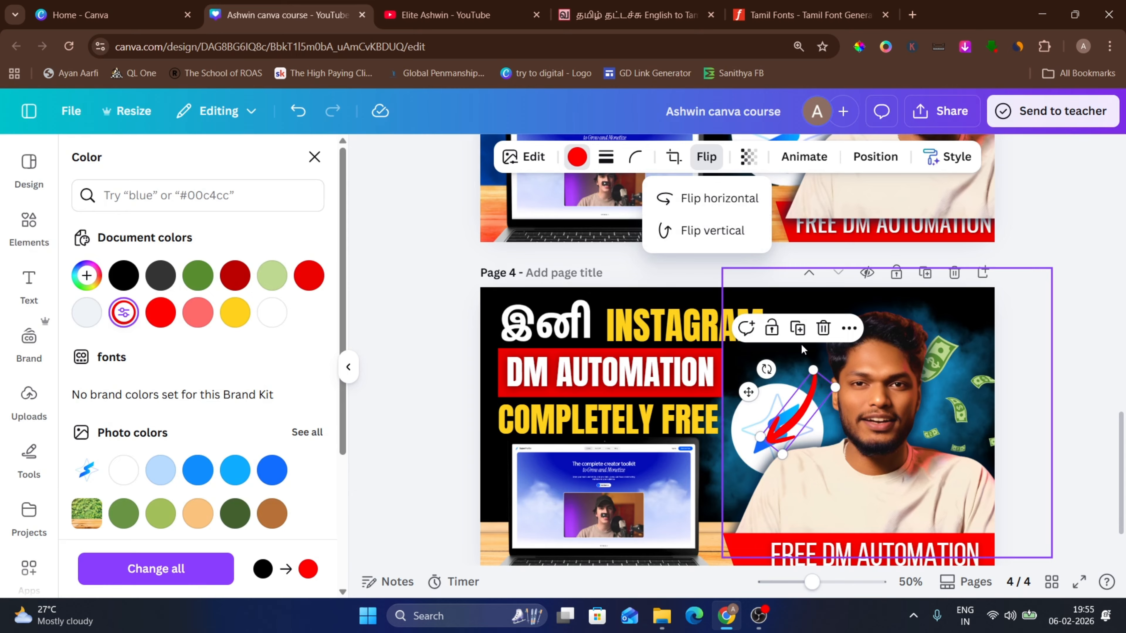
Move the red arrow above the logo circle, make it smaller and rotate it to point down at the logo beside "INSTAGRAM".
left_click_drag(798, 415, 802, 369)
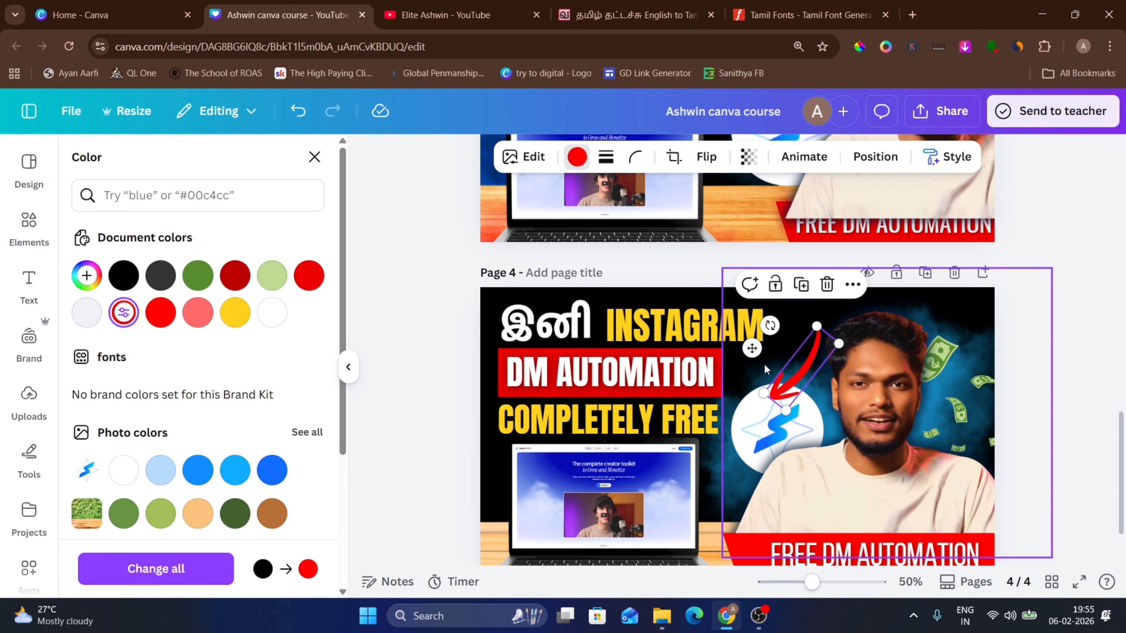
left_click_drag(776, 323, 759, 337)
left_click_drag(799, 410, 773, 363)
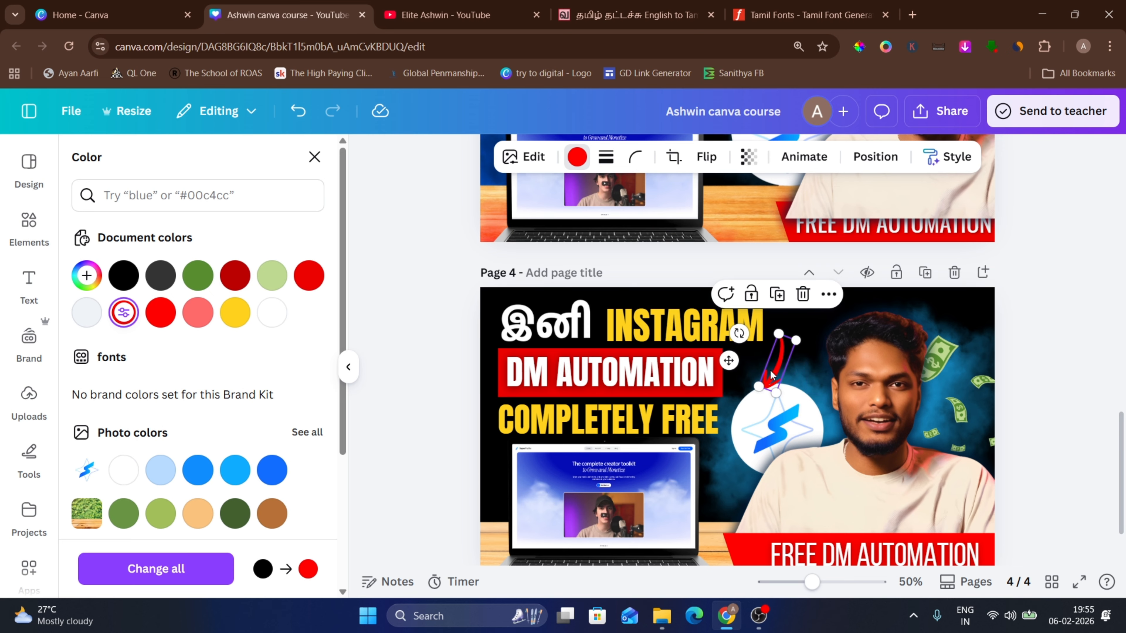
left_click_drag(725, 330, 649, 331)
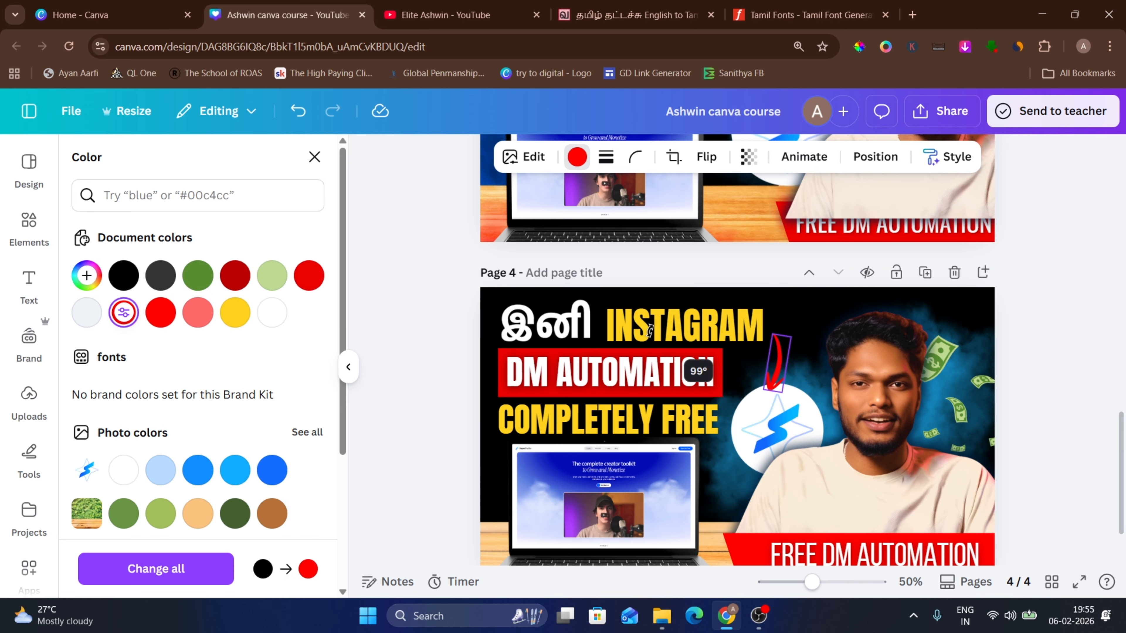
left_click_drag(497, 355, 433, 414)
left_click_drag(776, 366, 778, 364)
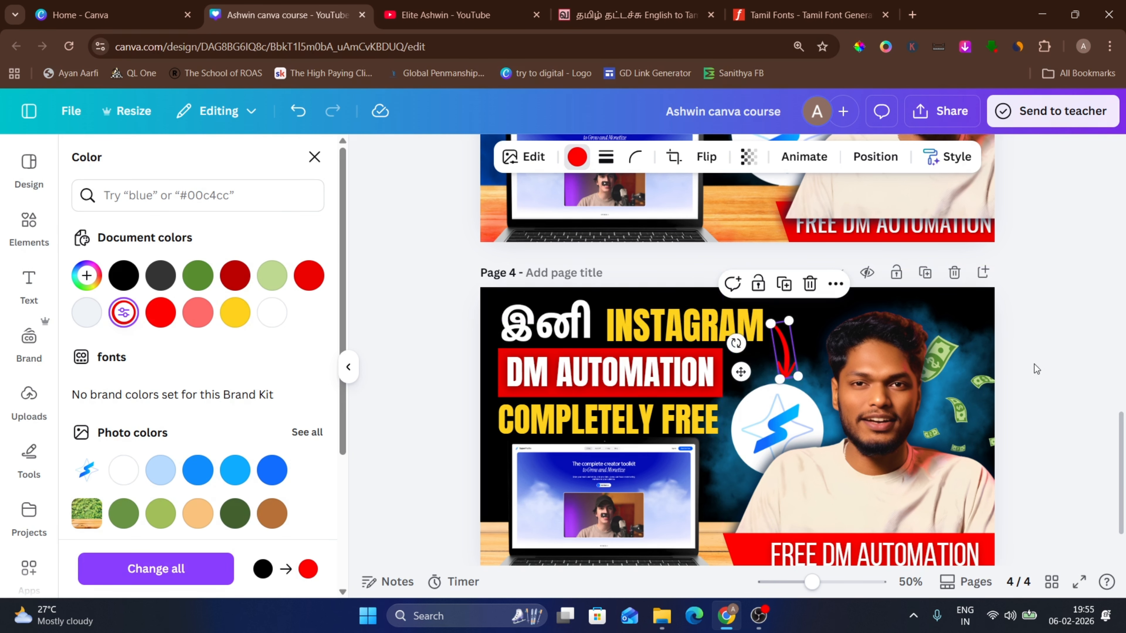
left_click(1055, 369)
Compare page 4's finished thumbnail and arrow with page 3's original, and browse the remaining arrow graphics.
scroll(1055, 368, "up", 4)
scroll(1055, 368, "up", 2)
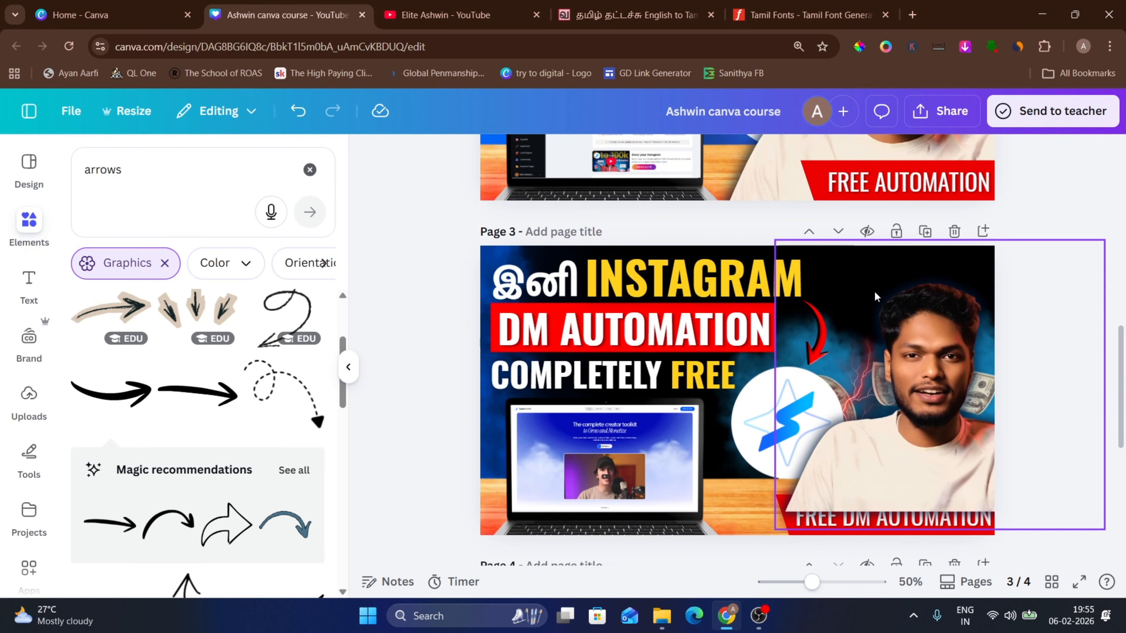
scroll(782, 436, "down", 5)
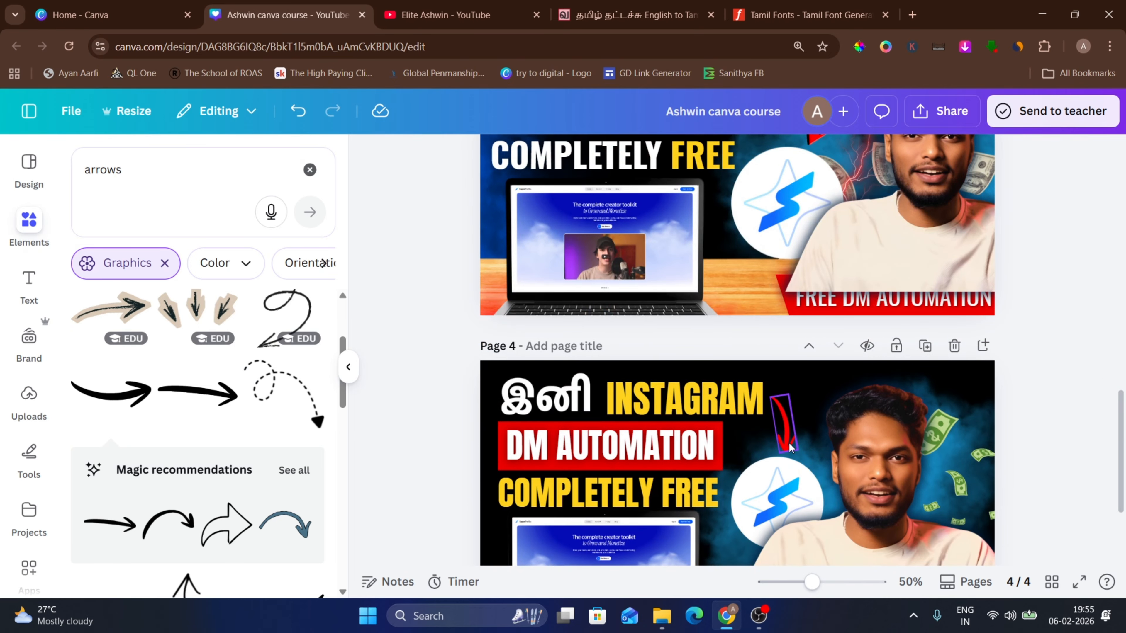
scroll(790, 443, "up", 3)
scroll(191, 497, "down", 10)
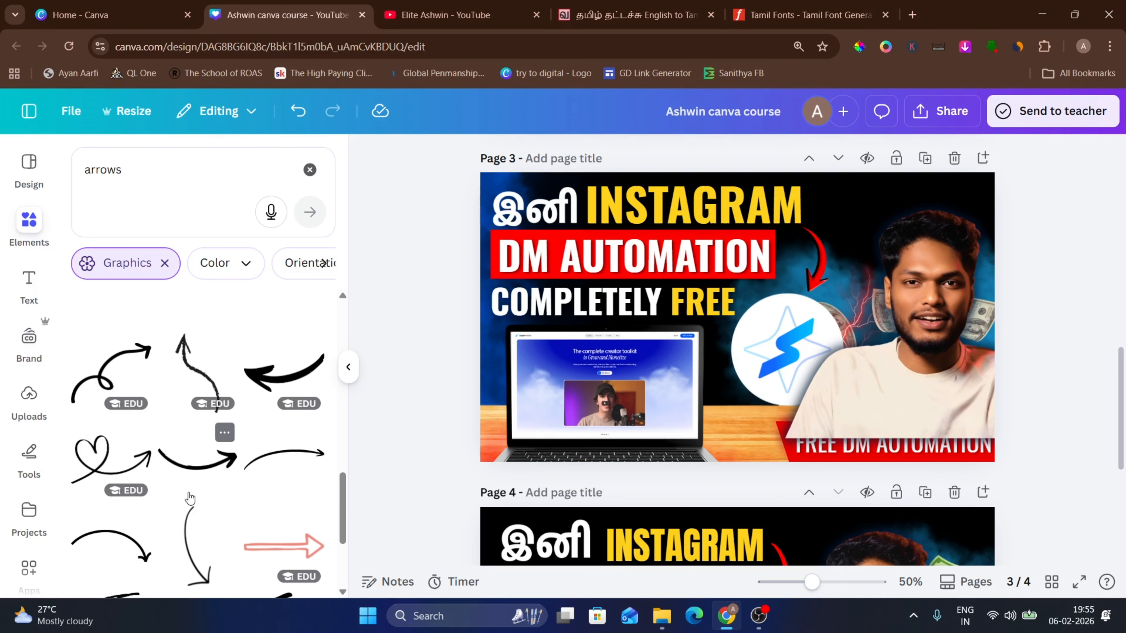
scroll(191, 497, "down", 5)
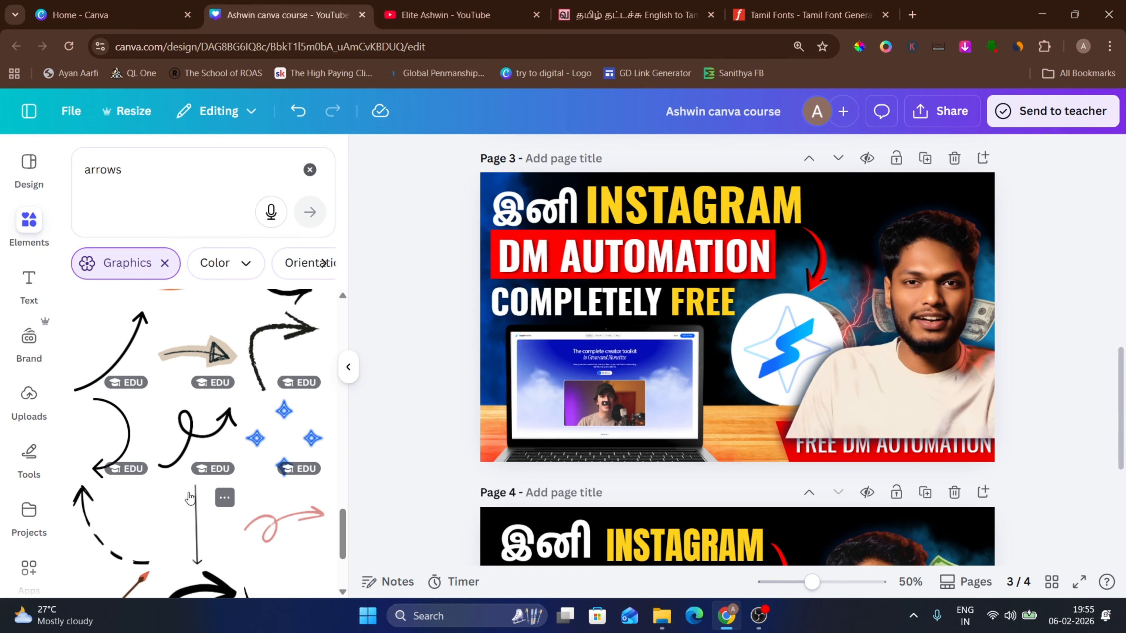
scroll(189, 497, "down", 3)
scroll(737, 399, "down", 6)
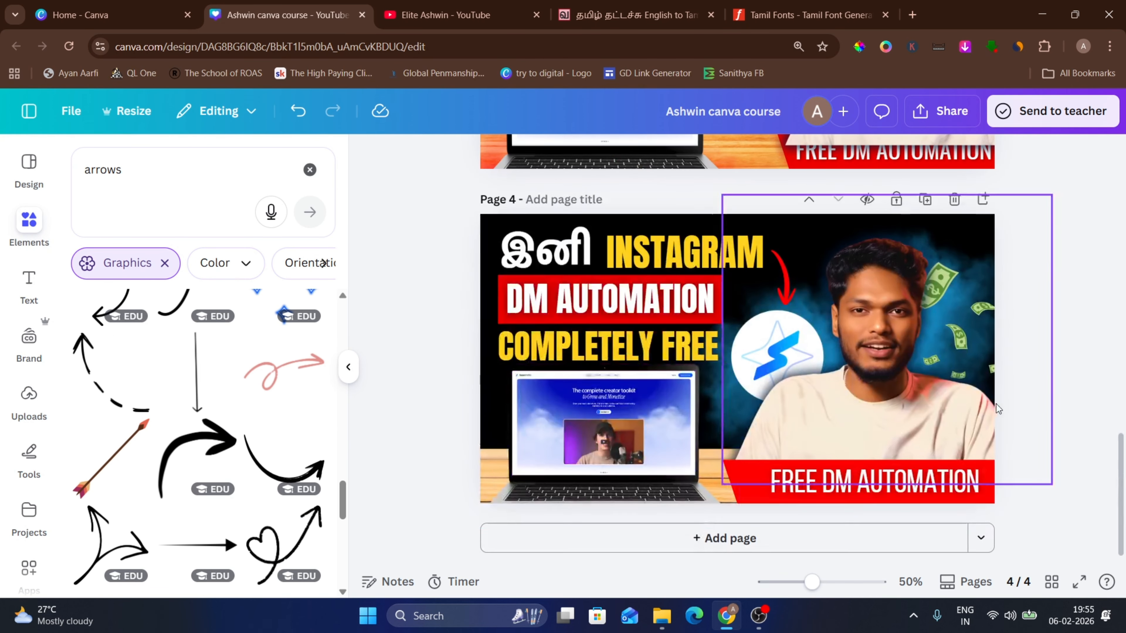
scroll(1033, 390, "up", 4)
scroll(1033, 389, "up", 3)
scroll(1033, 389, "down", 5)
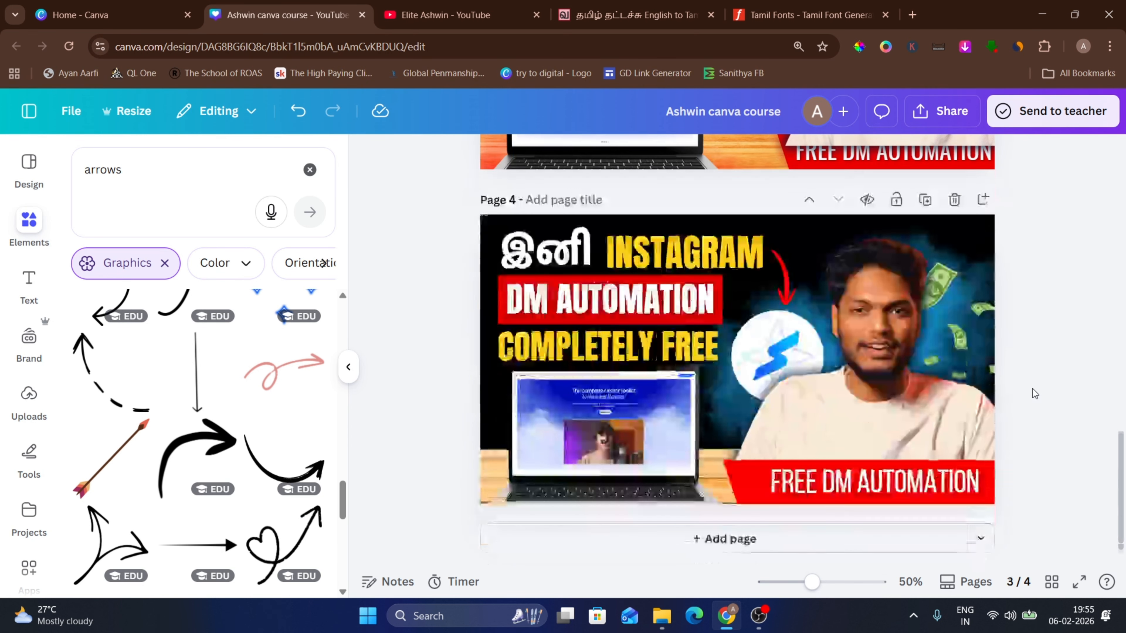
scroll(1033, 389, "up", 5)
scroll(1033, 391, "down", 5)
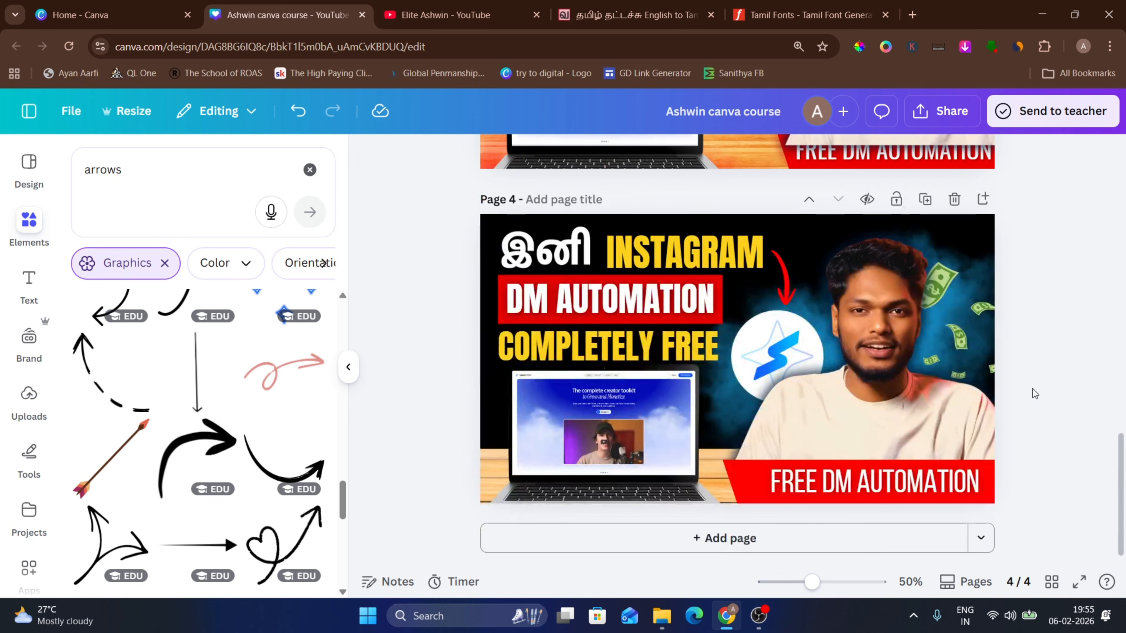
scroll(1033, 390, "up", 5)
scroll(1034, 393, "down", 5)
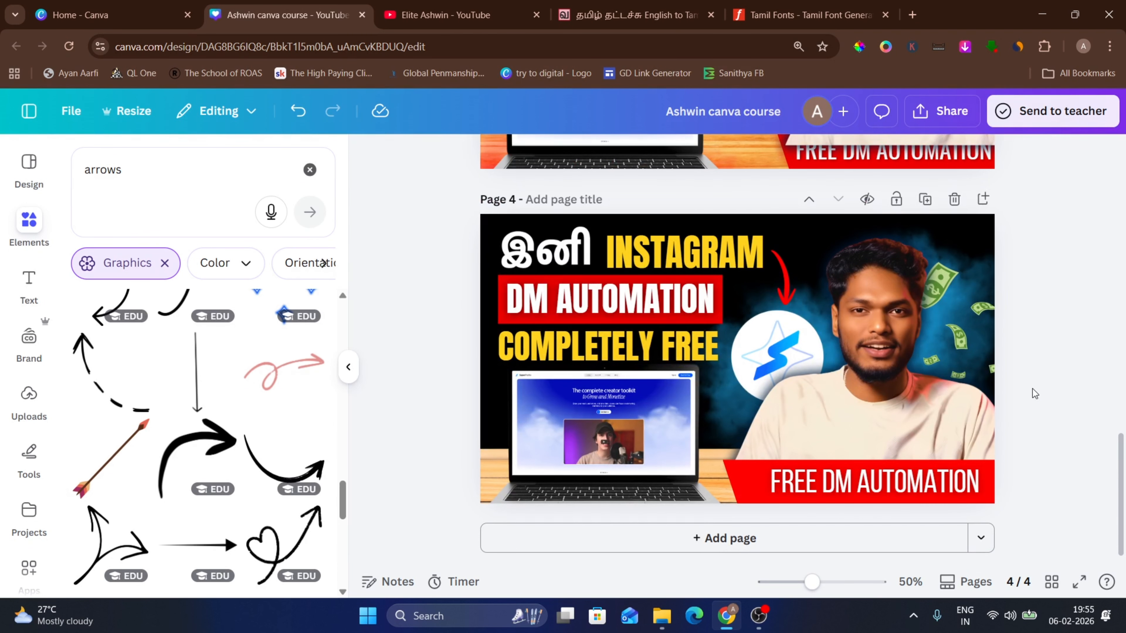